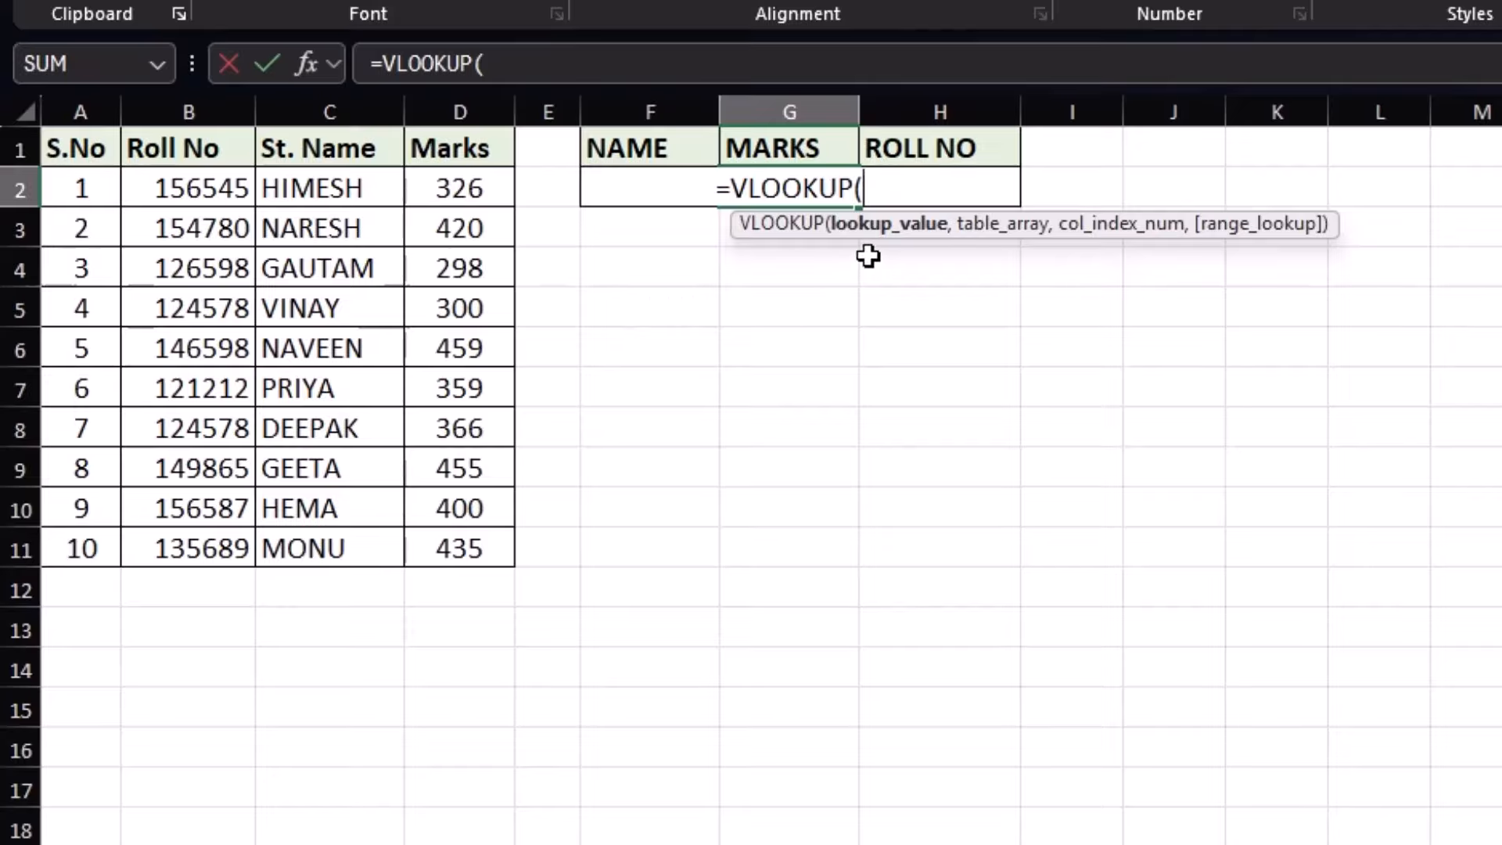
Complete G2's formula as =VLOOKUP(F2,C1:D11,2,0) using the names and marks table
{"action": "left_click", "coordinate": [592, 188]}
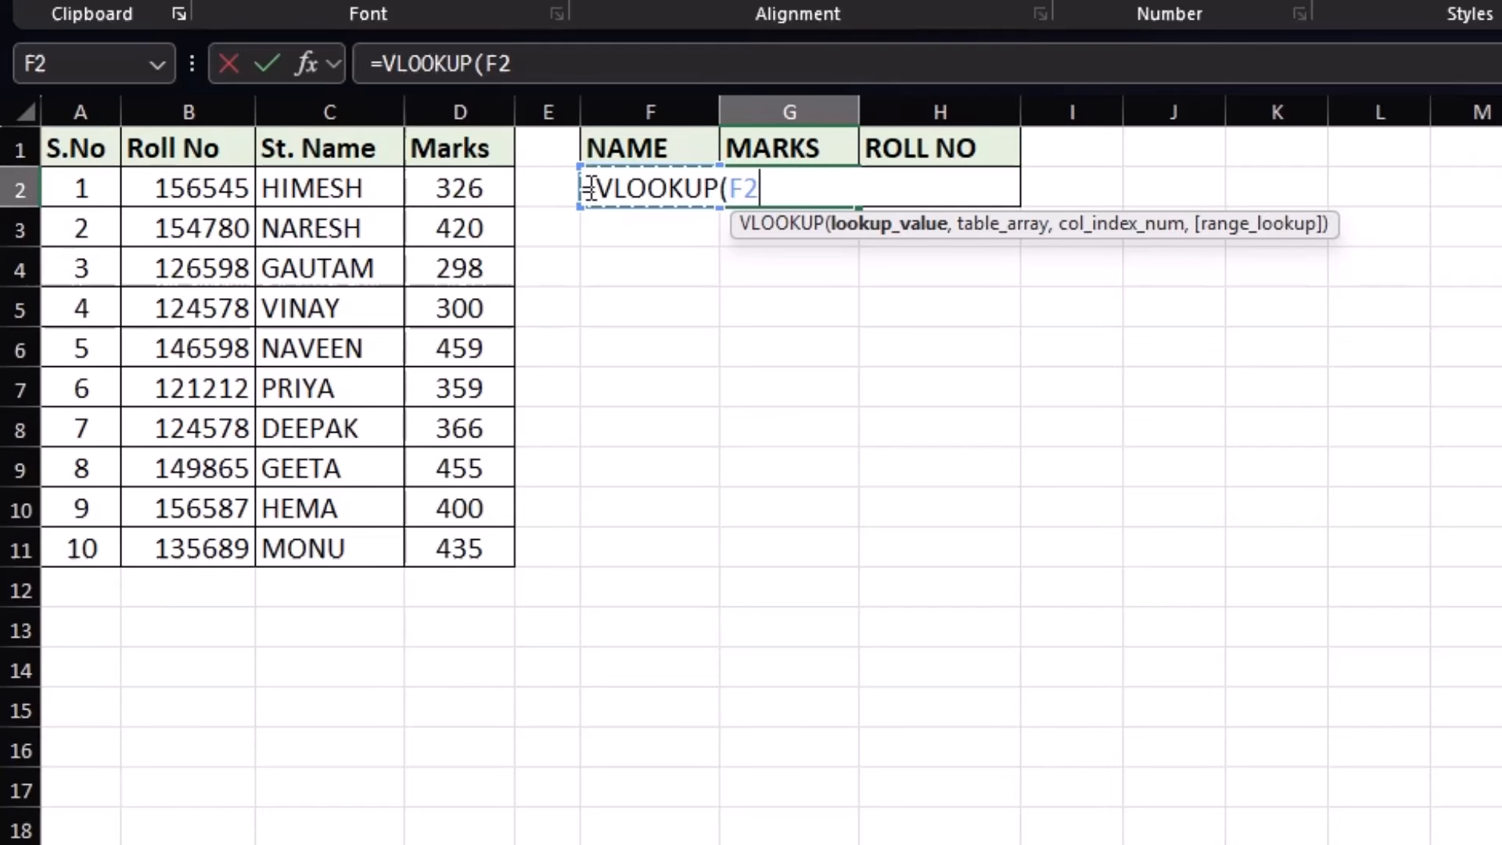
{"action": "type", "text": ","}
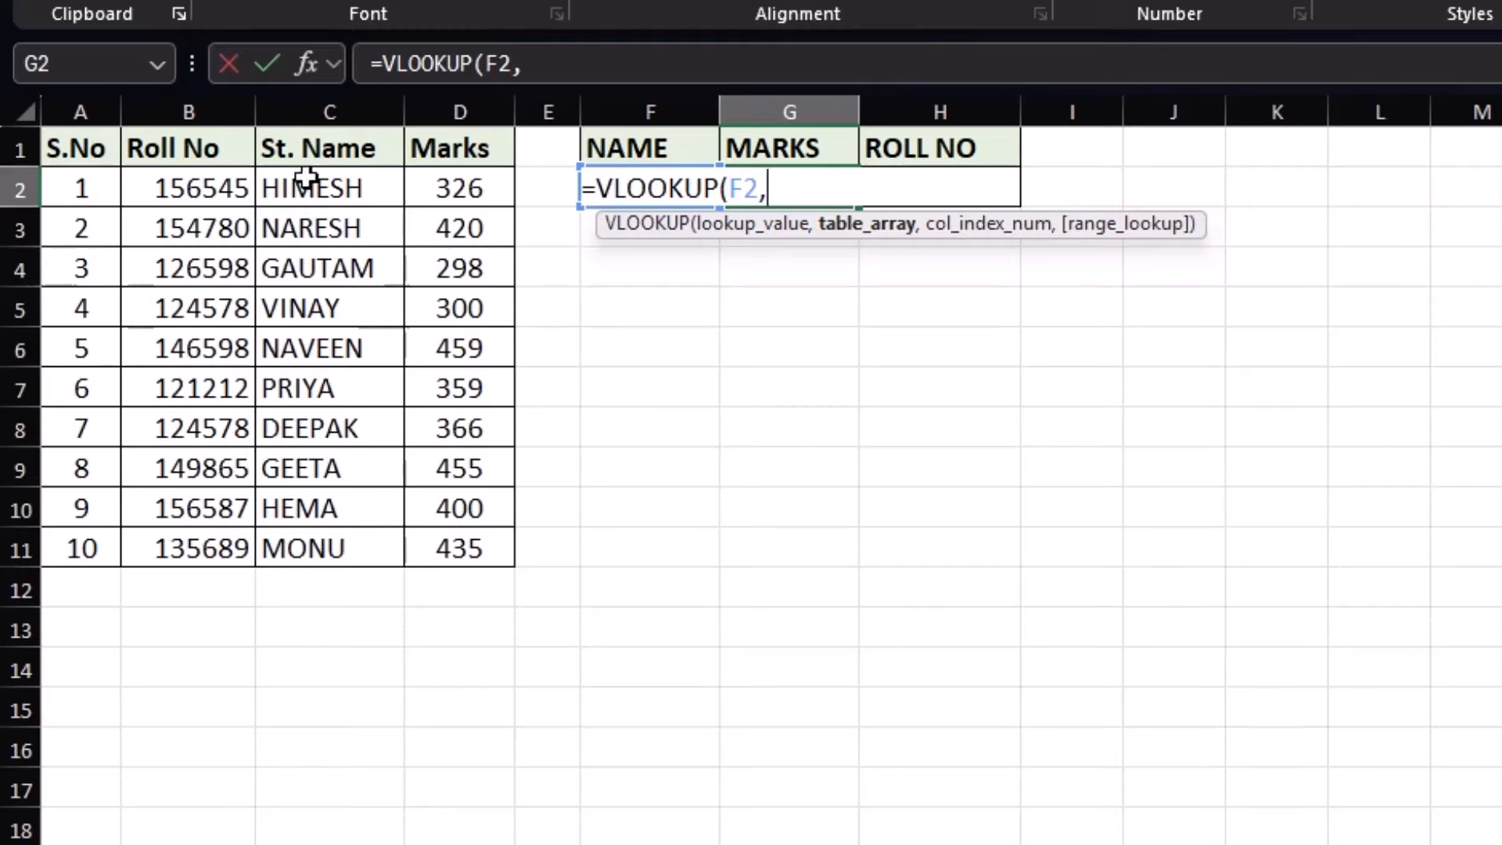
{"action": "left_click_drag", "start_coordinate": [306, 148], "coordinate": [475, 536]}
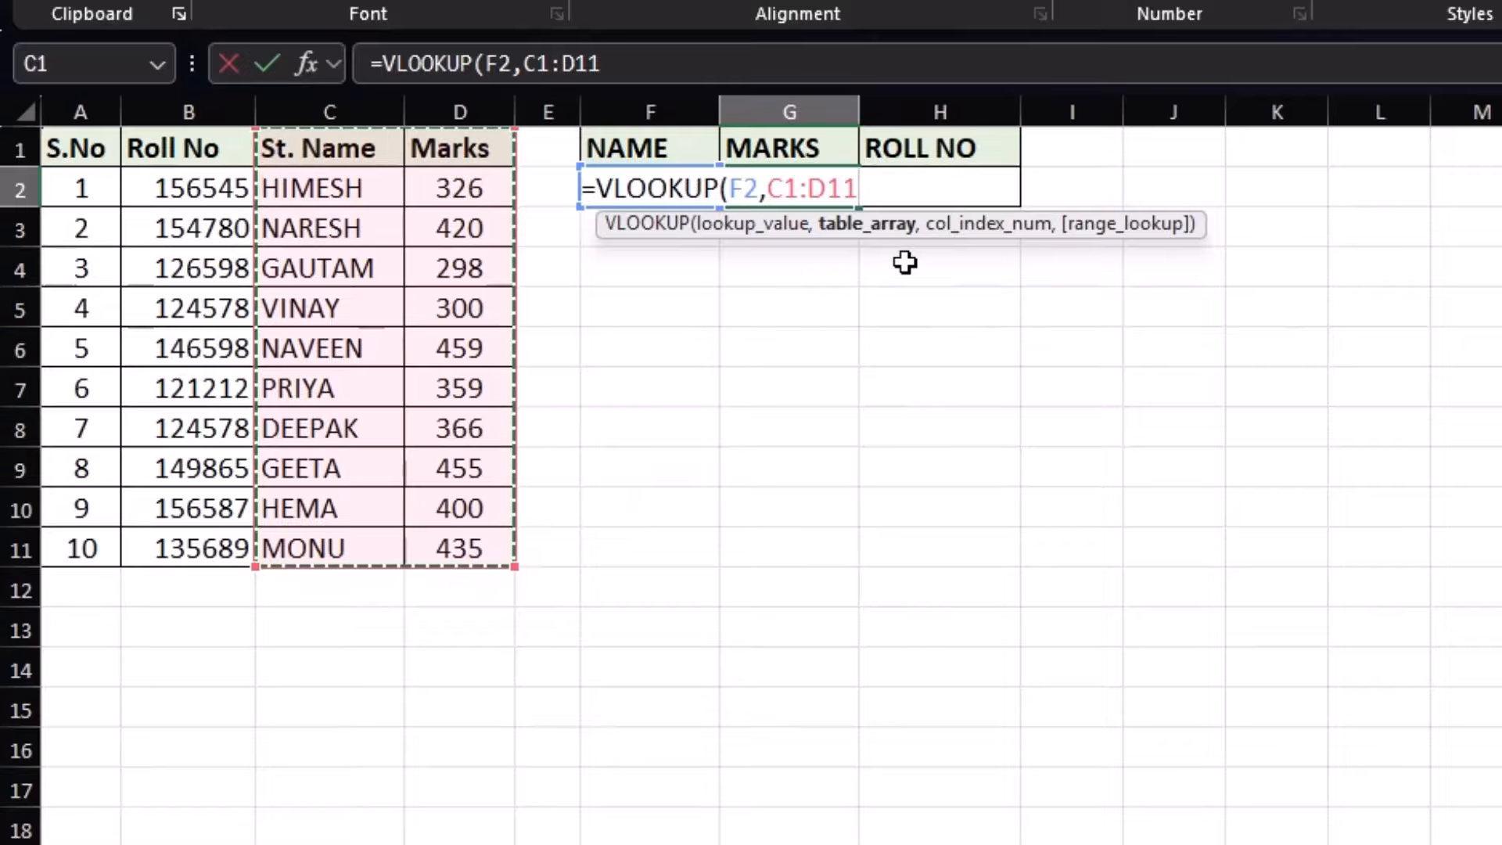
{"action": "type", "text": ",2"}
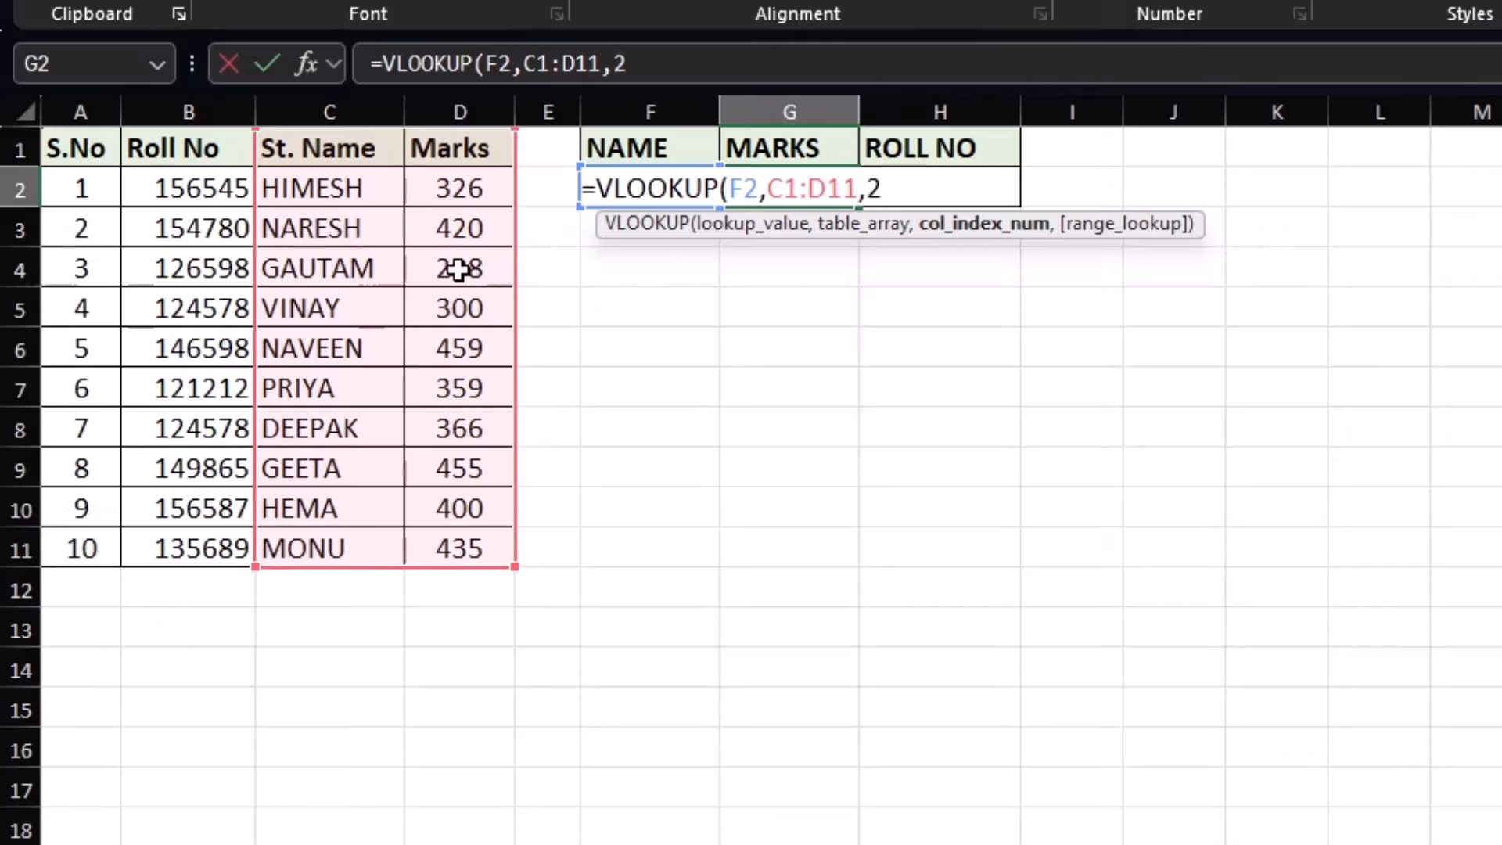
{"action": "type", "text": ","}
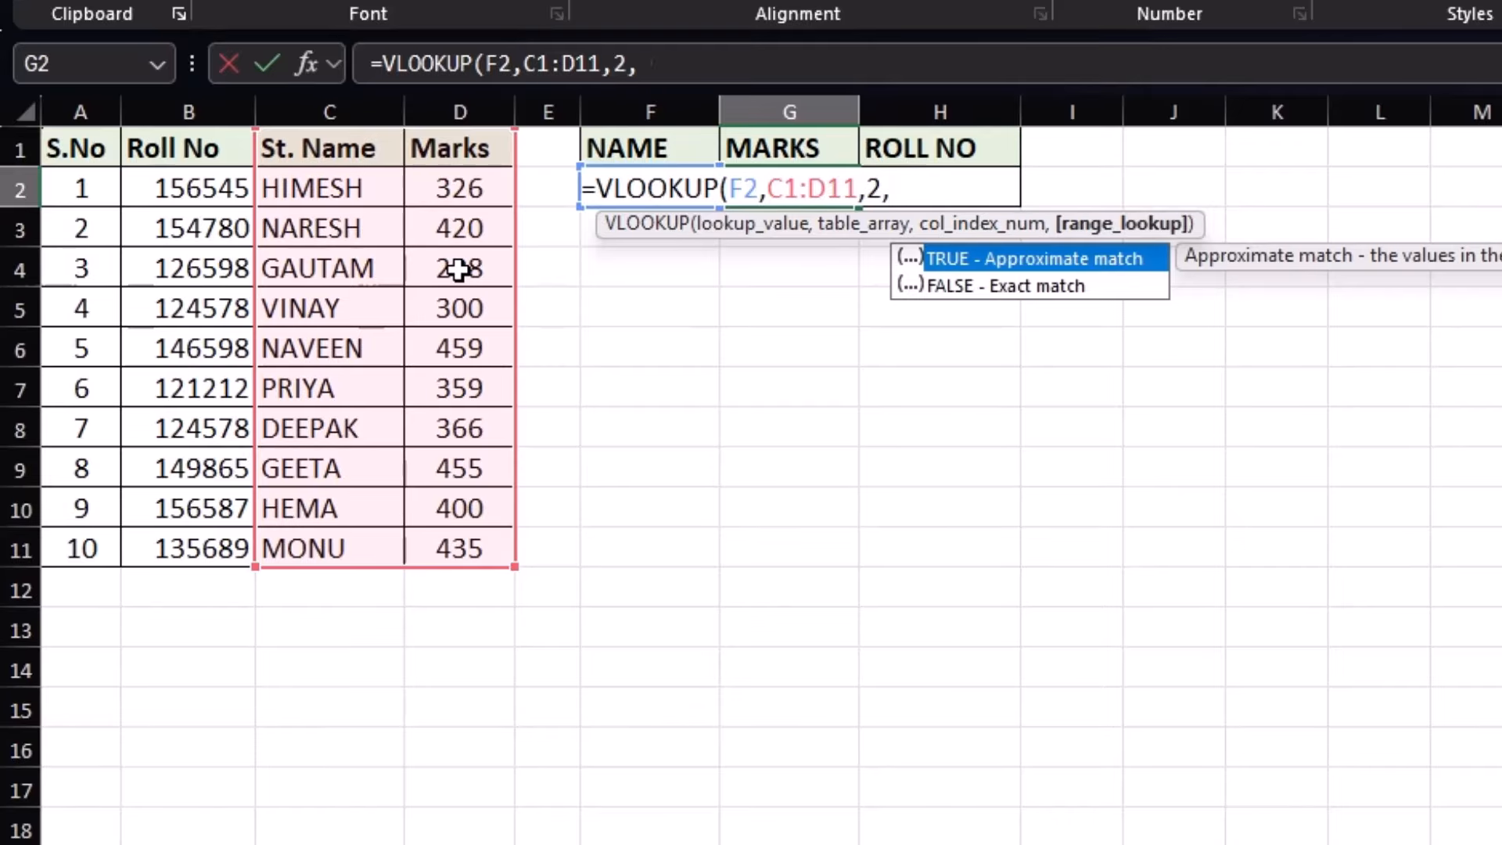
{"action": "type", "text": "0)"}
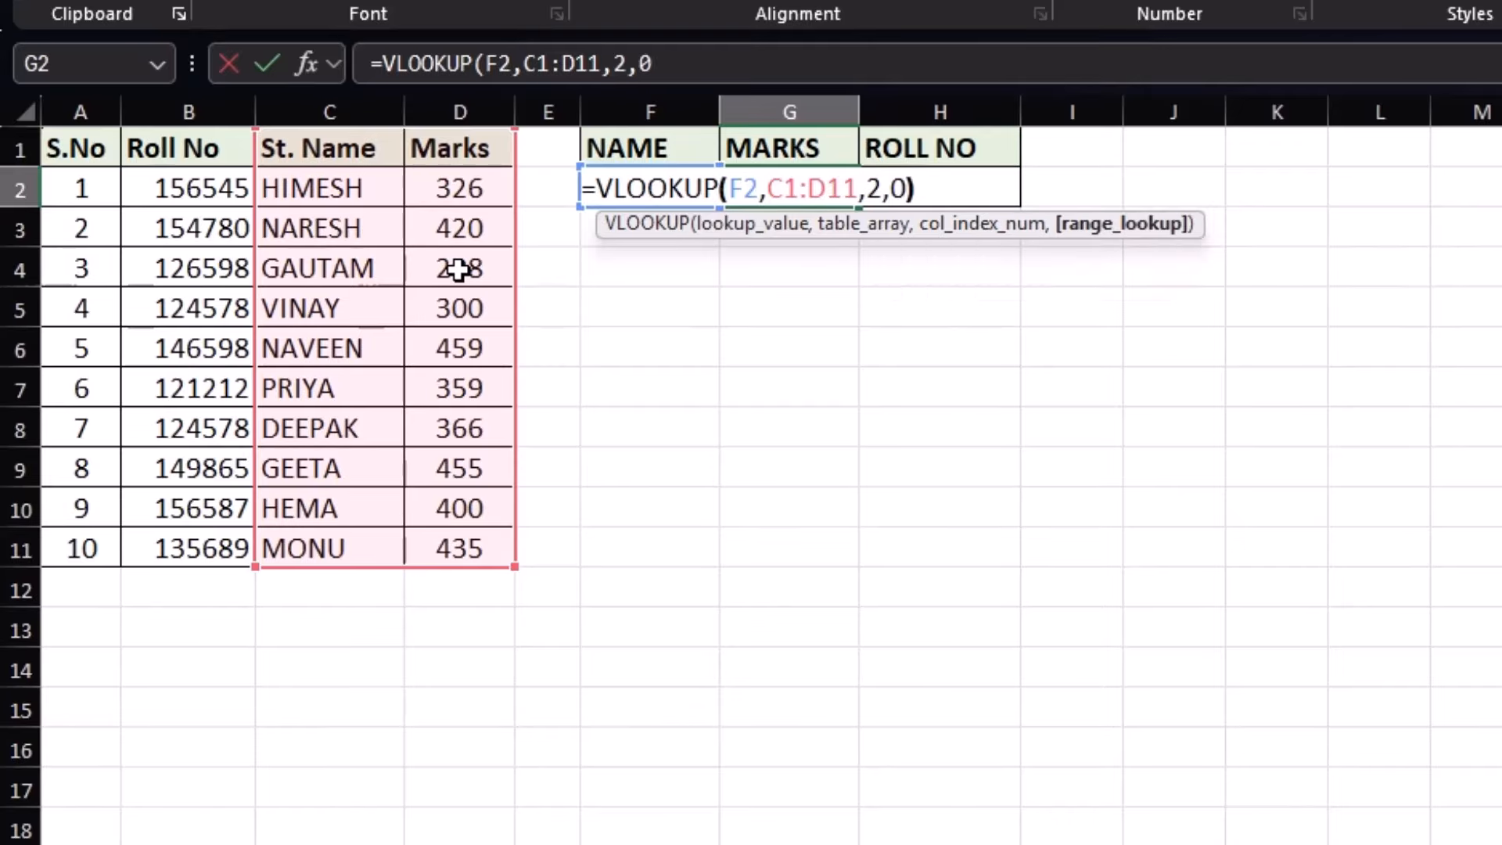
{"action": "key", "text": "Return"}
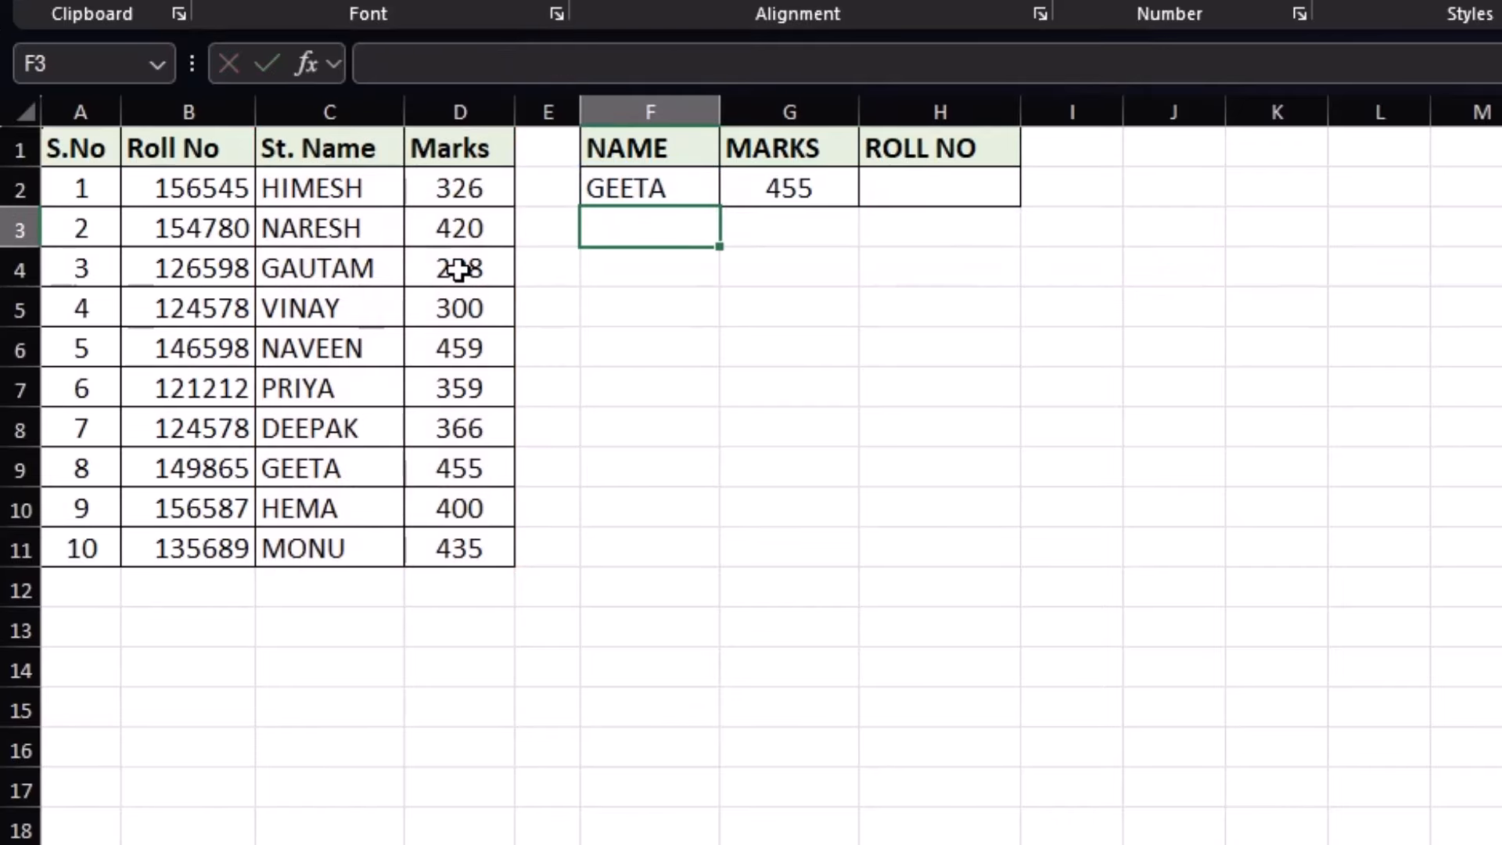
Change the name in F2 to NARESH so MARKS returns 420
{"action": "left_click", "coordinate": [751, 185]}
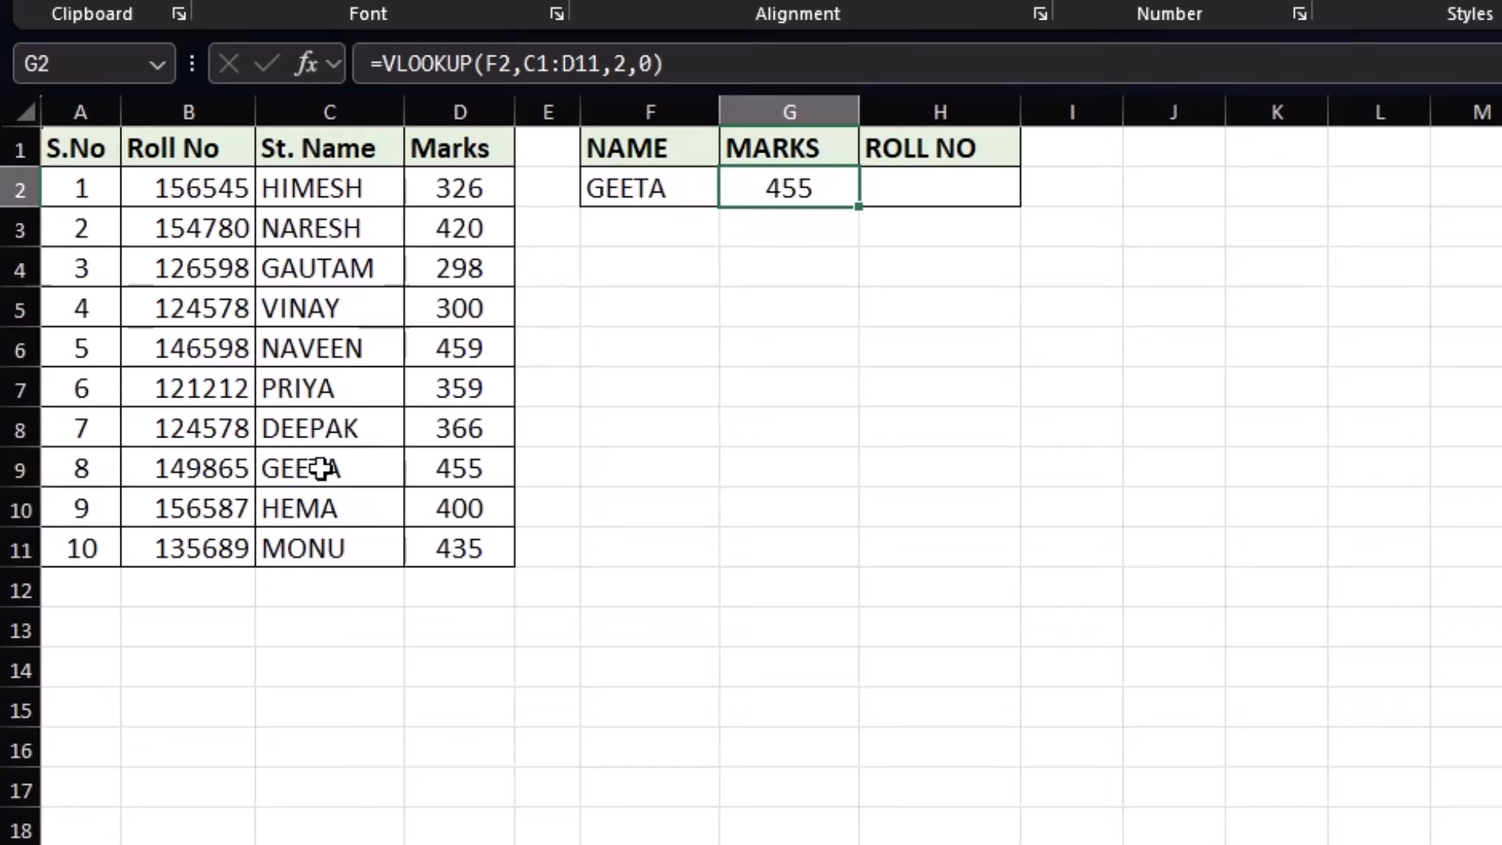
{"action": "left_click", "coordinate": [609, 195]}
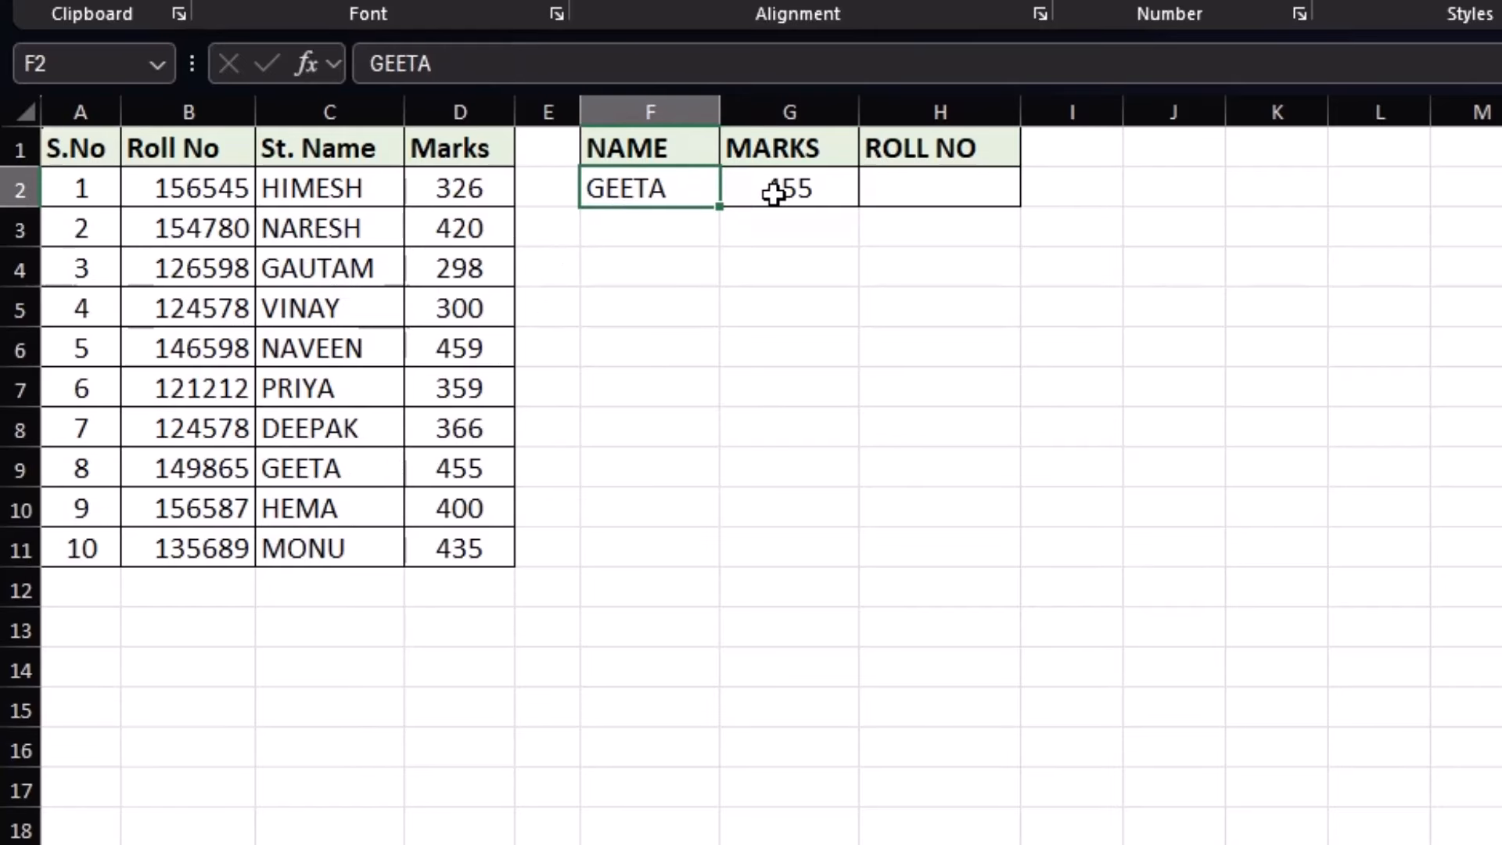
{"action": "type", "text": "NARESH"}
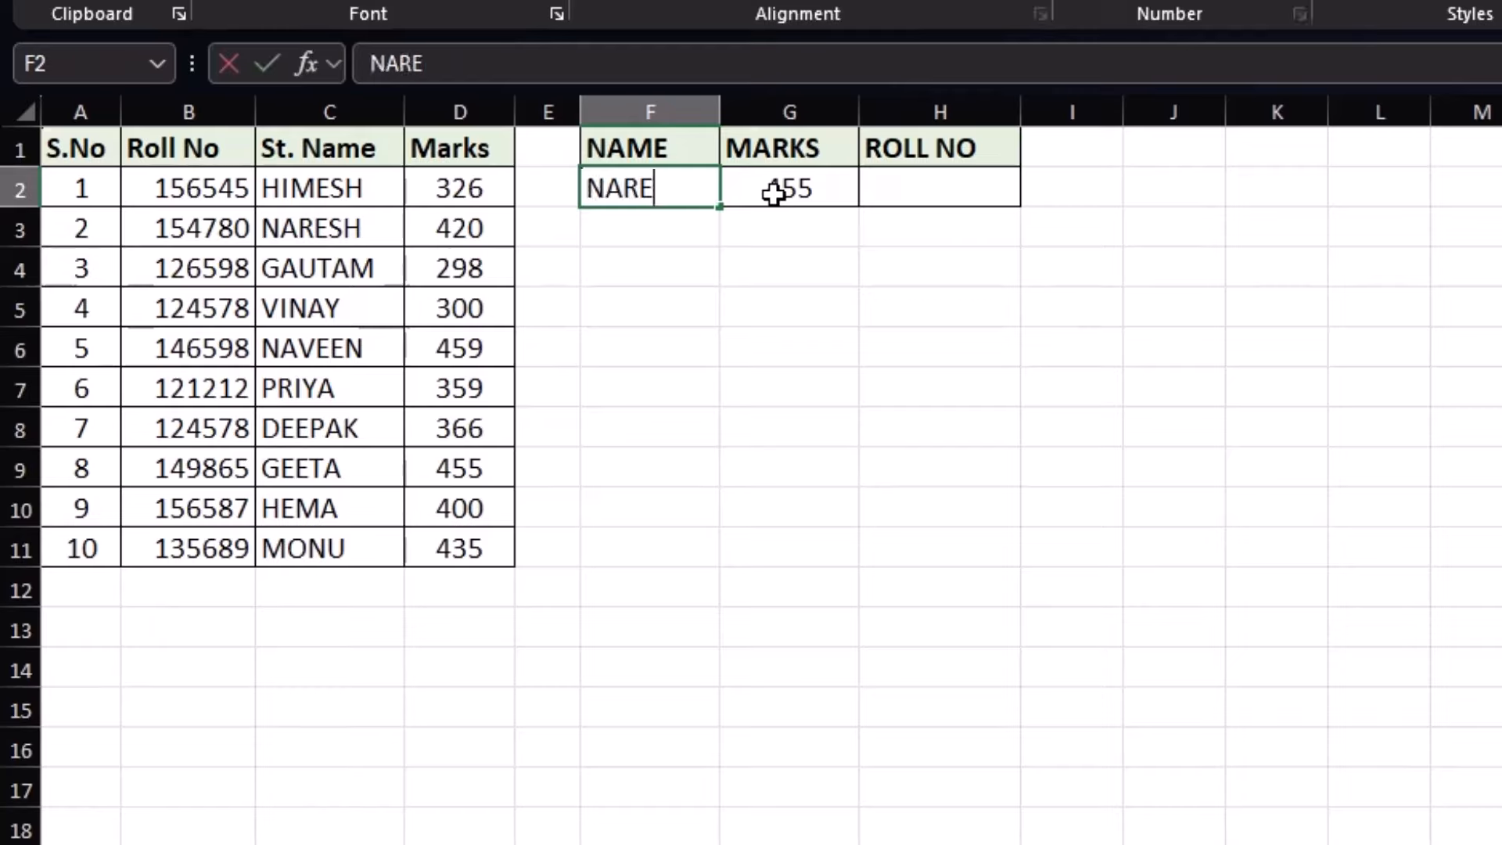
{"action": "key", "text": "Return"}
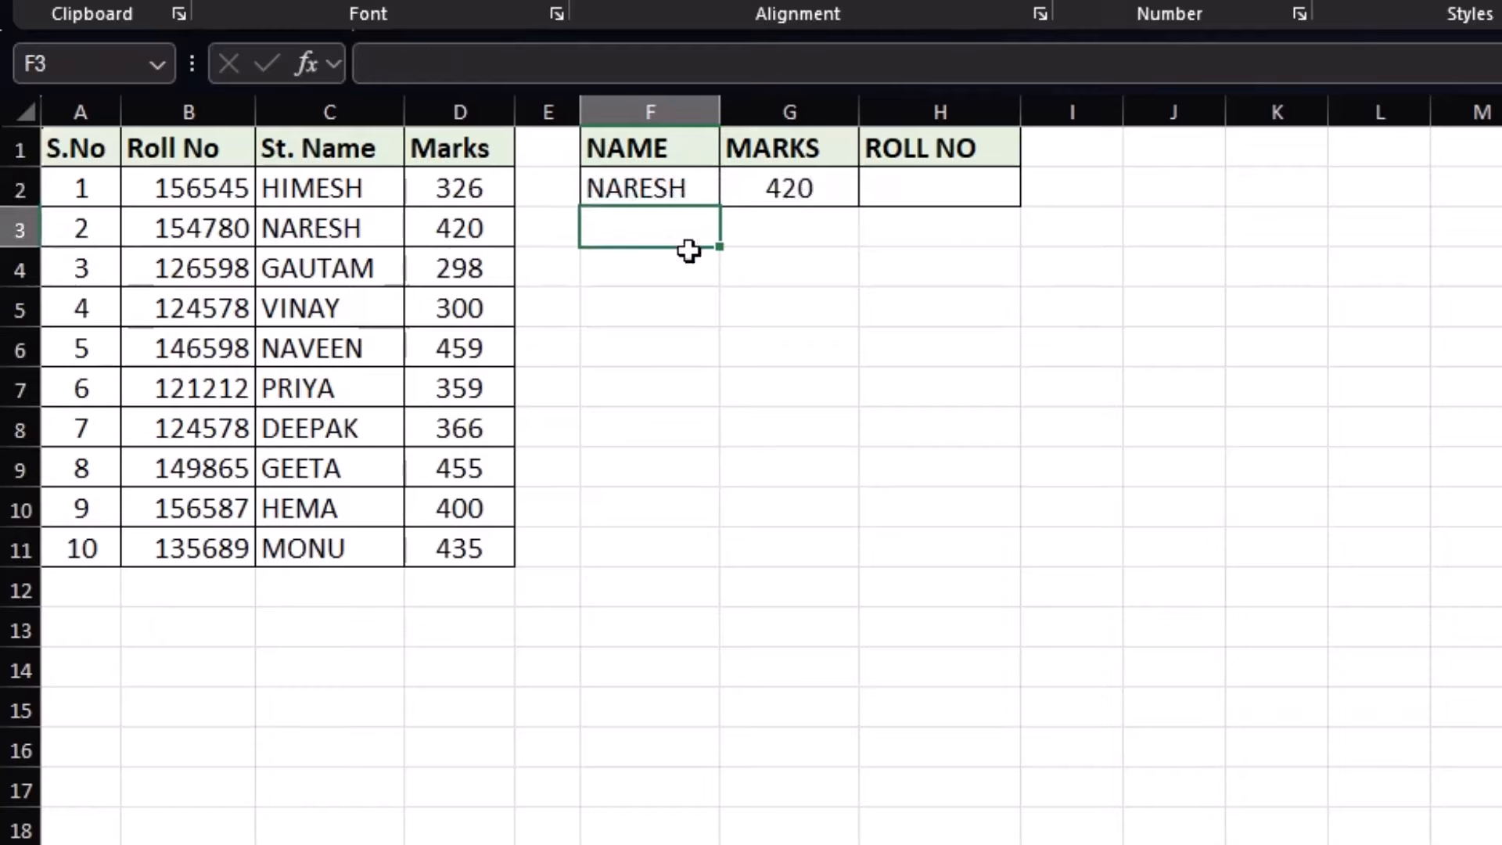
{"action": "left_click", "coordinate": [948, 195]}
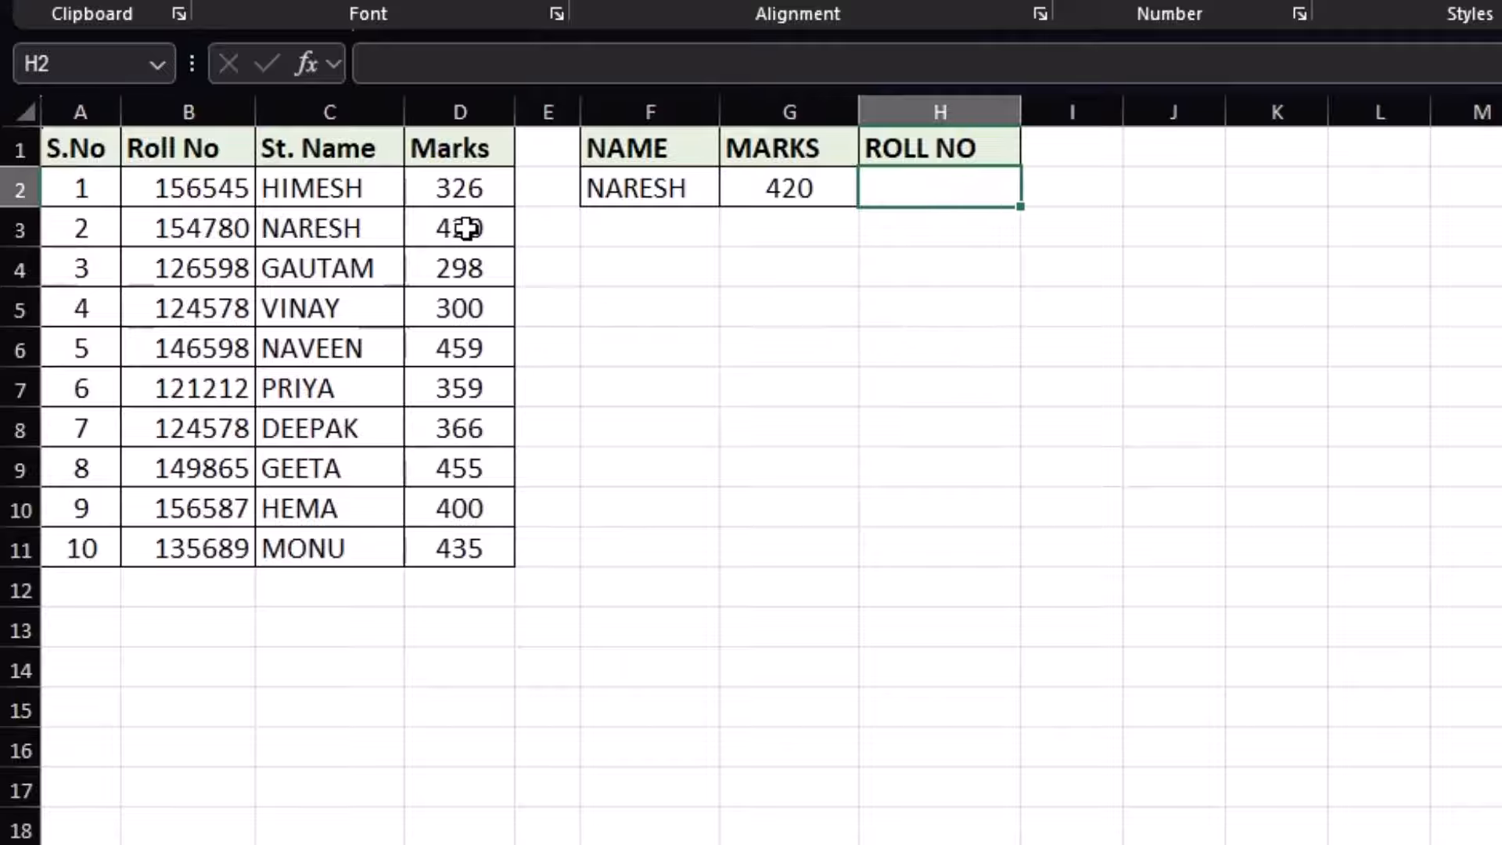
{"action": "left_click", "coordinate": [614, 188]}
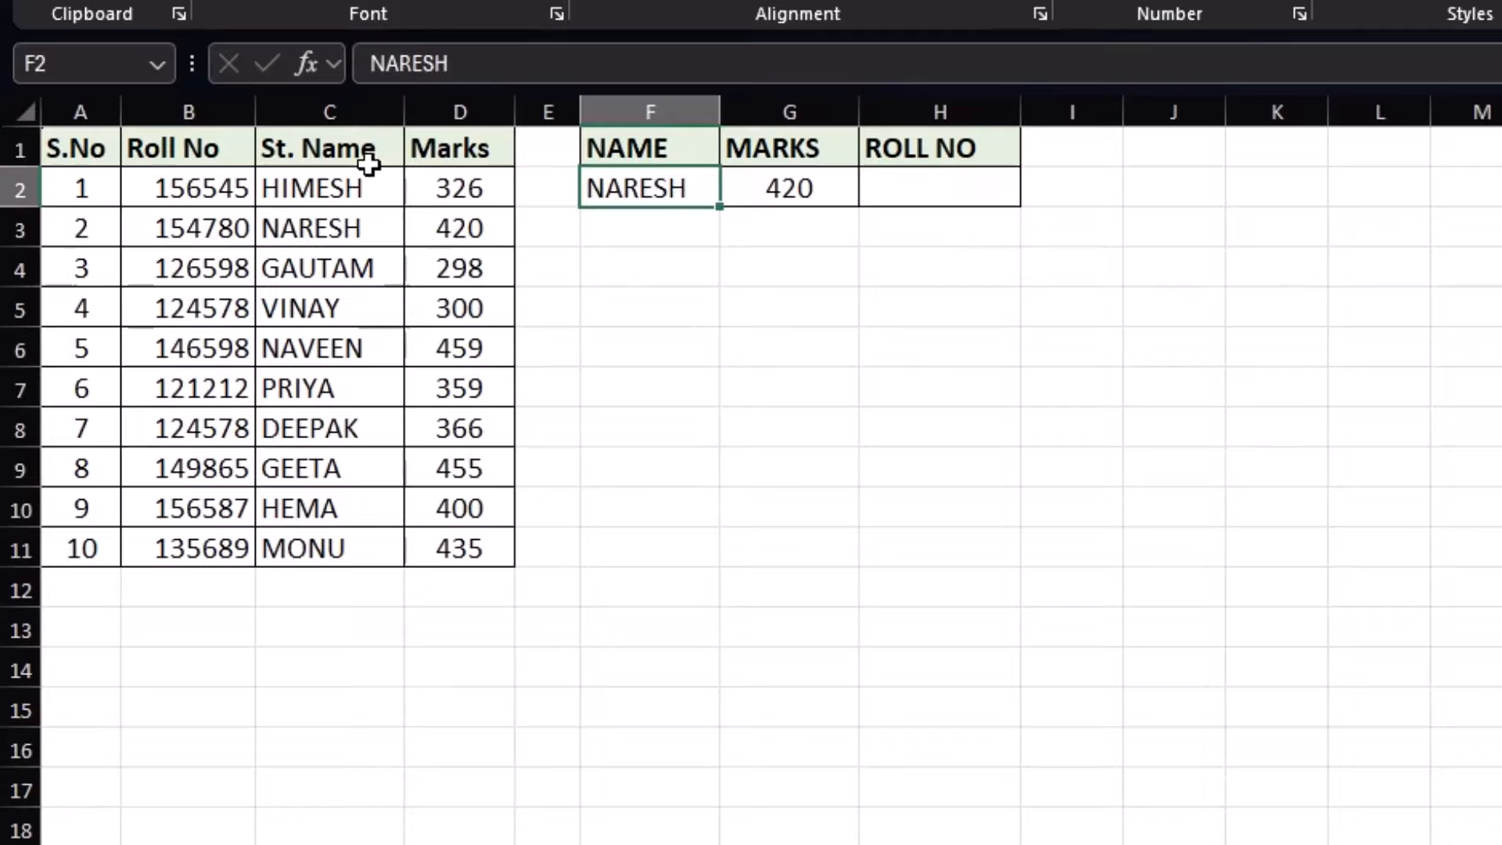
Highlight the C1:D11 and B1:C11 ranges to illustrate the lookup table, then switch to the city List sheet
{"action": "left_click_drag", "start_coordinate": [375, 156], "coordinate": [430, 530]}
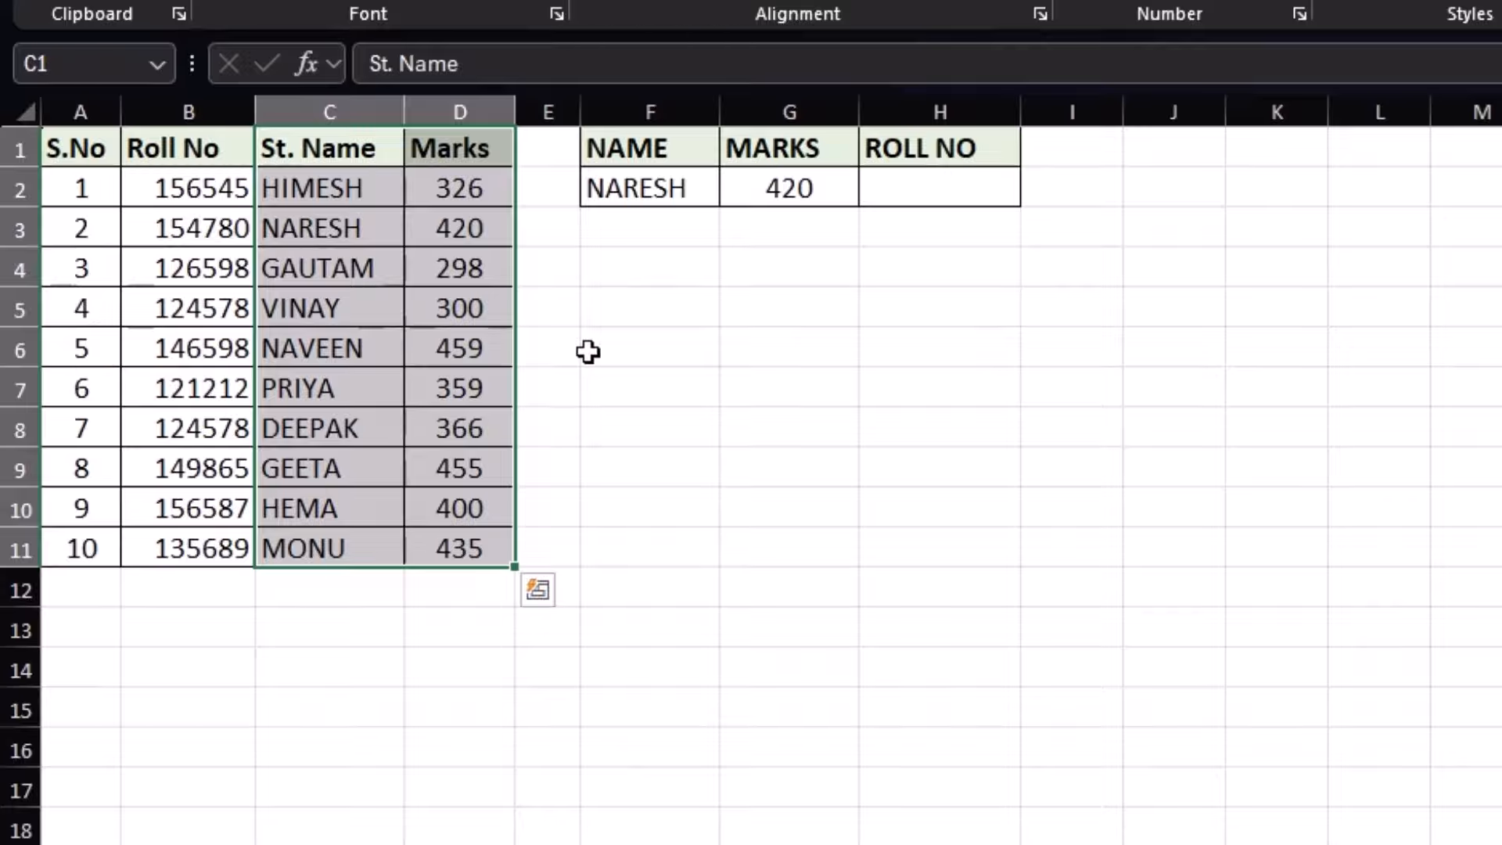
{"action": "left_click", "coordinate": [935, 178]}
{"action": "left_click_drag", "start_coordinate": [196, 152], "coordinate": [201, 493]}
{"action": "left_click_drag", "start_coordinate": [349, 148], "coordinate": [208, 547]}
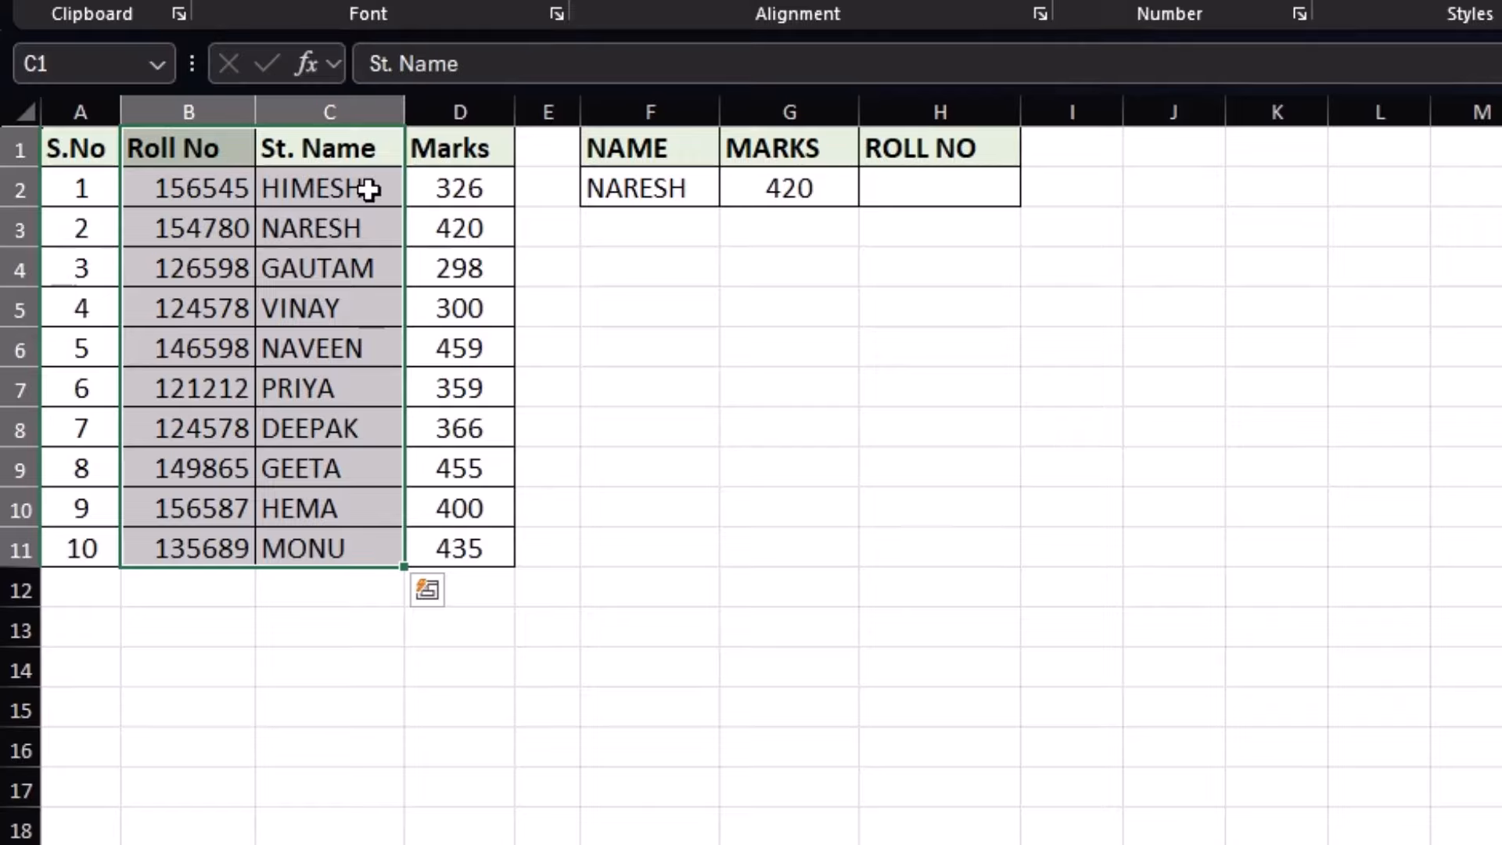
{"action": "left_click", "coordinate": [305, 151]}
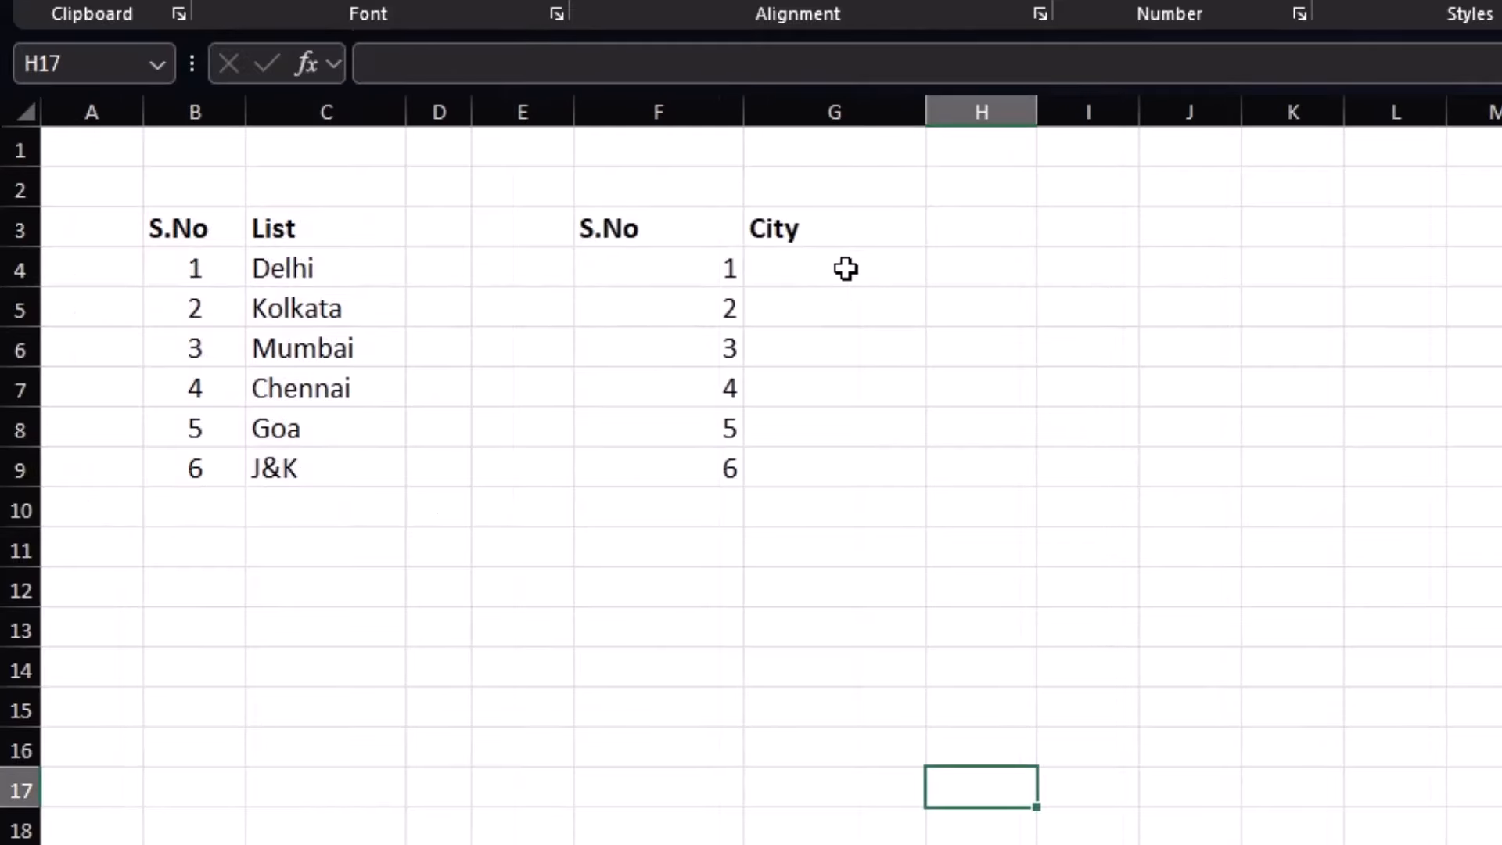
Centre the S.No values 1–6 in F4:F9
{"action": "left_click", "coordinate": [365, 293]}
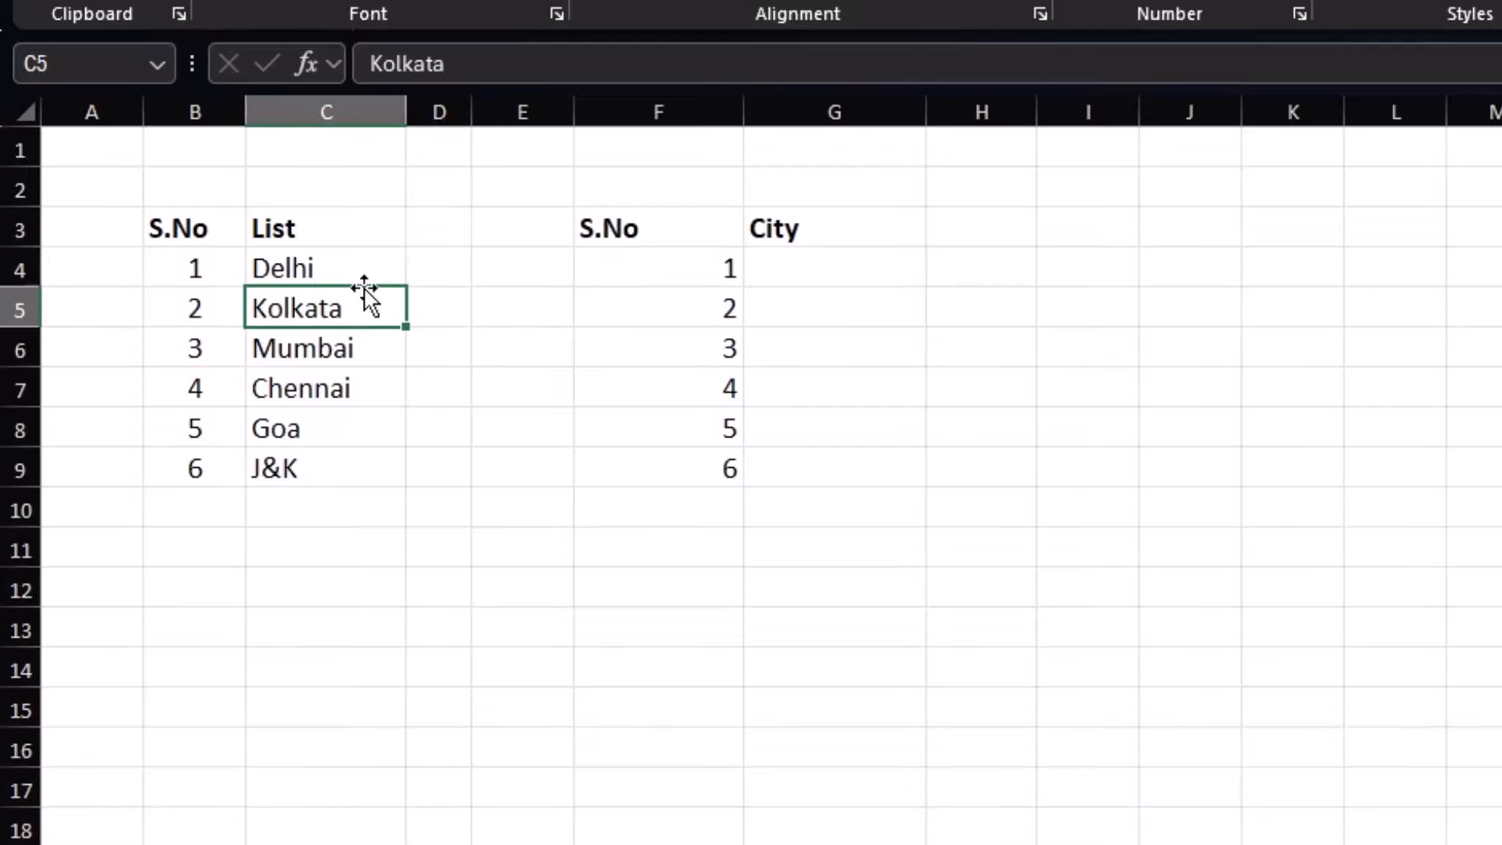
{"action": "left_click", "coordinate": [365, 274]}
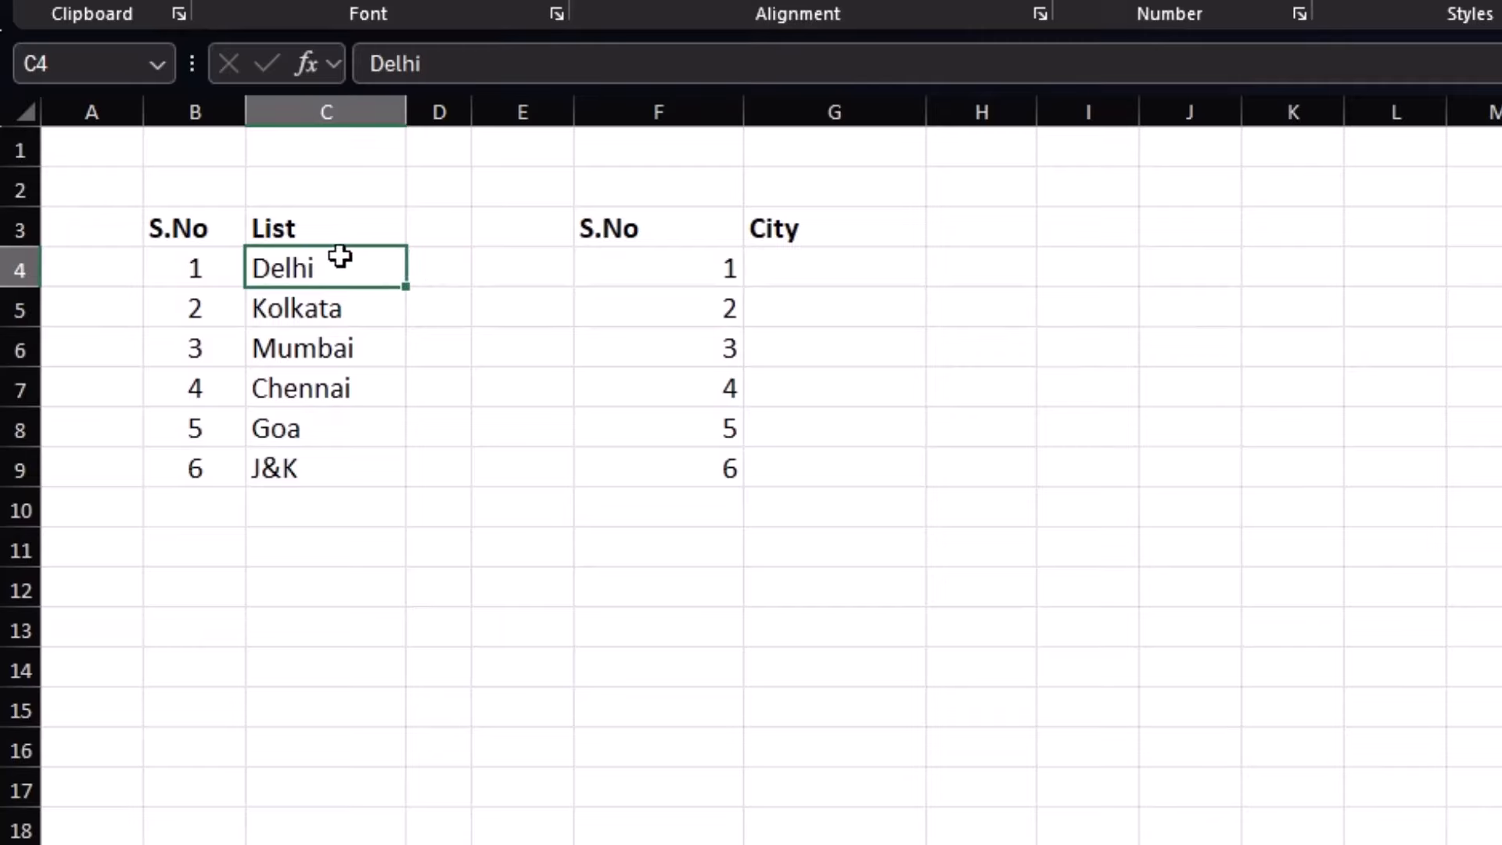
{"action": "left_click_drag", "start_coordinate": [664, 265], "coordinate": [684, 470]}
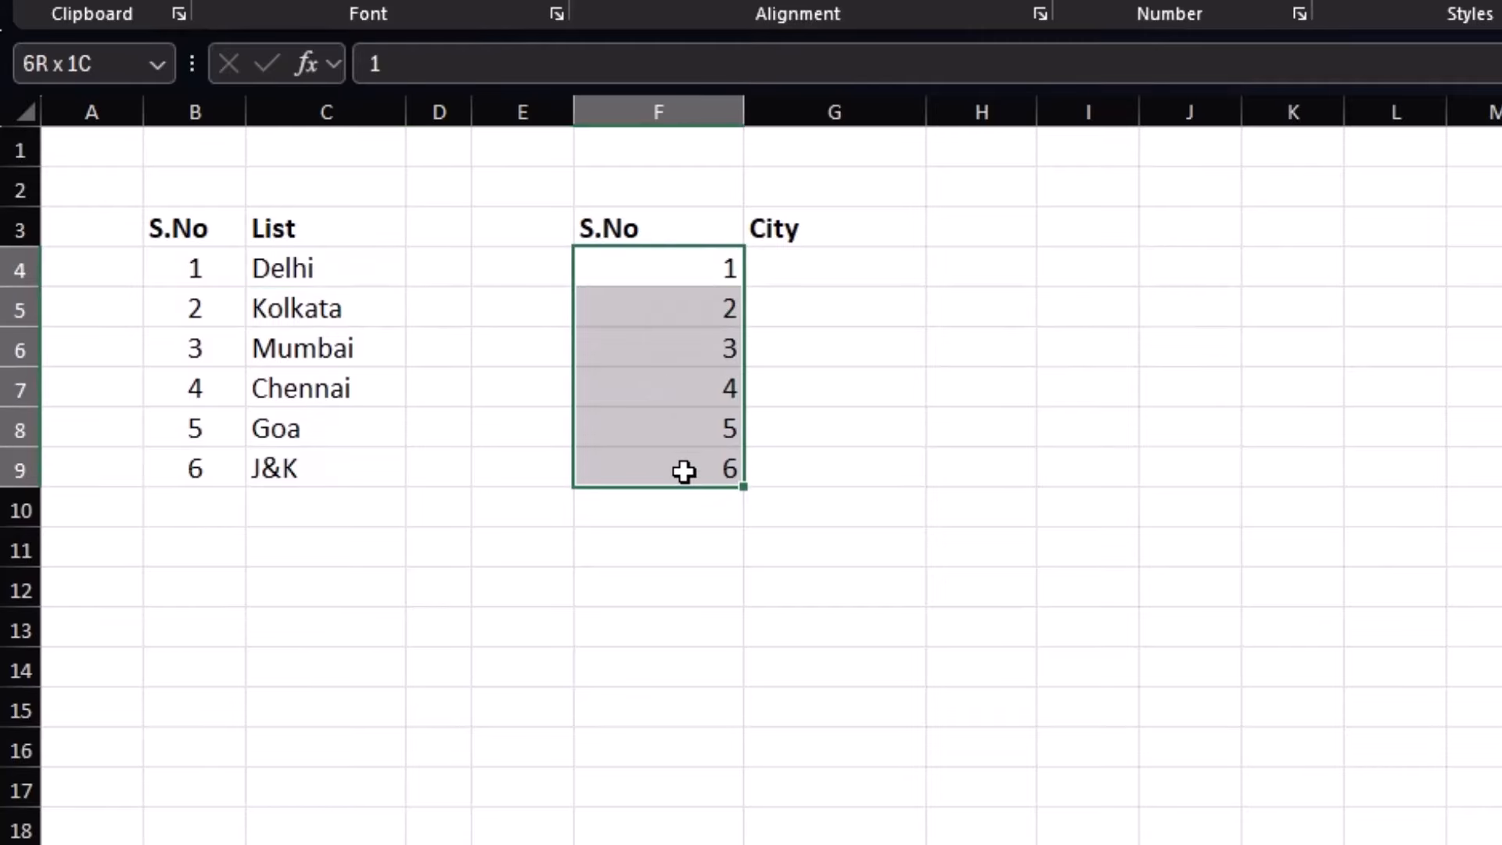
{"action": "key", "text": "alt+h"}
{"action": "key", "text": "a"}
{"action": "key", "text": "c"}
{"action": "left_click", "coordinate": [798, 261]}
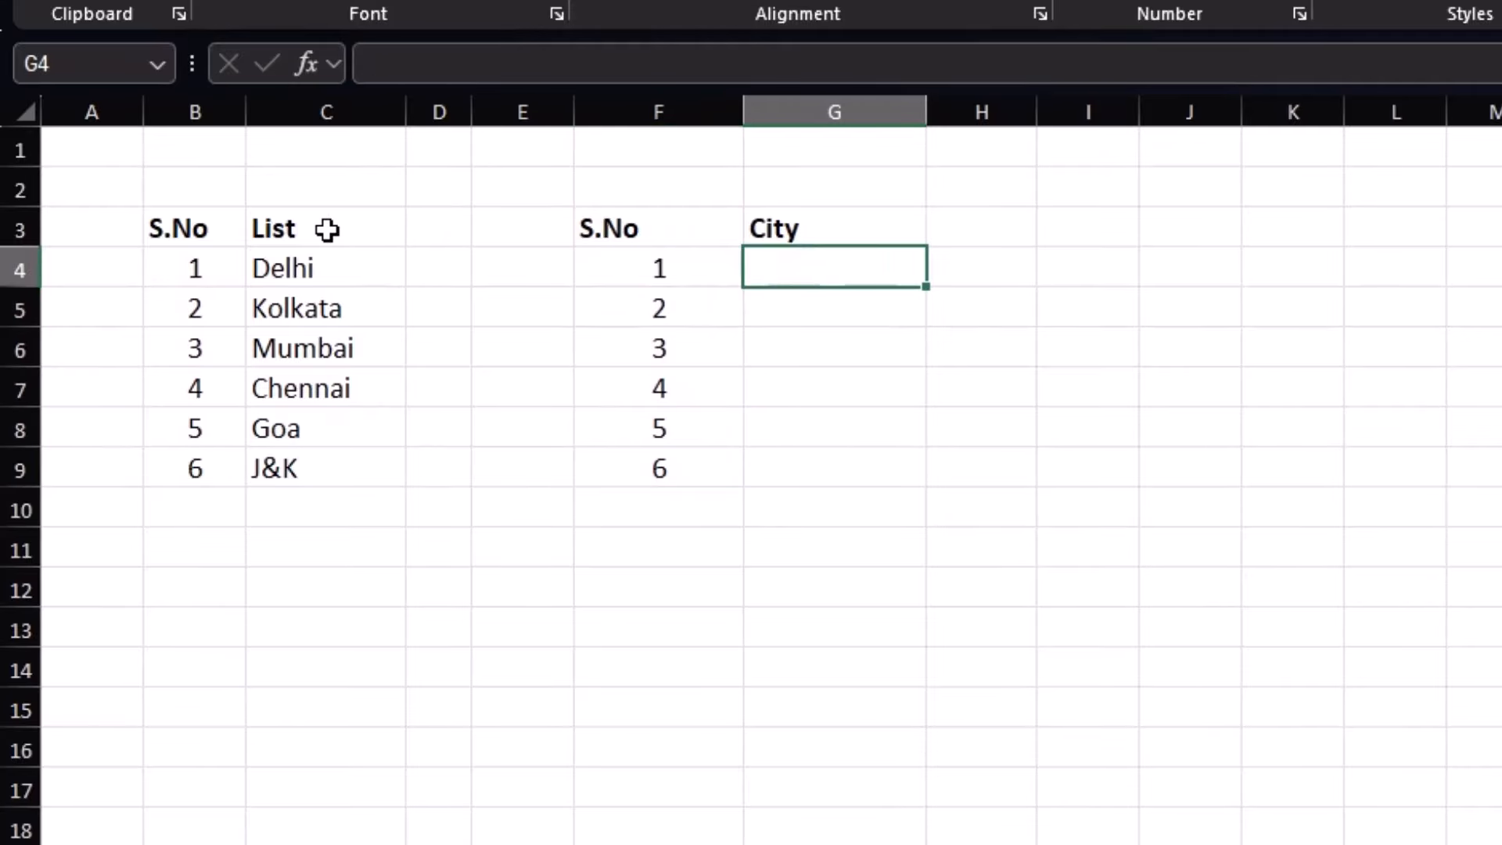
Highlight and point out the six cities, Delhi through J&K, in the list
{"action": "left_click_drag", "start_coordinate": [332, 266], "coordinate": [344, 462]}
{"action": "left_click", "coordinate": [304, 469]}
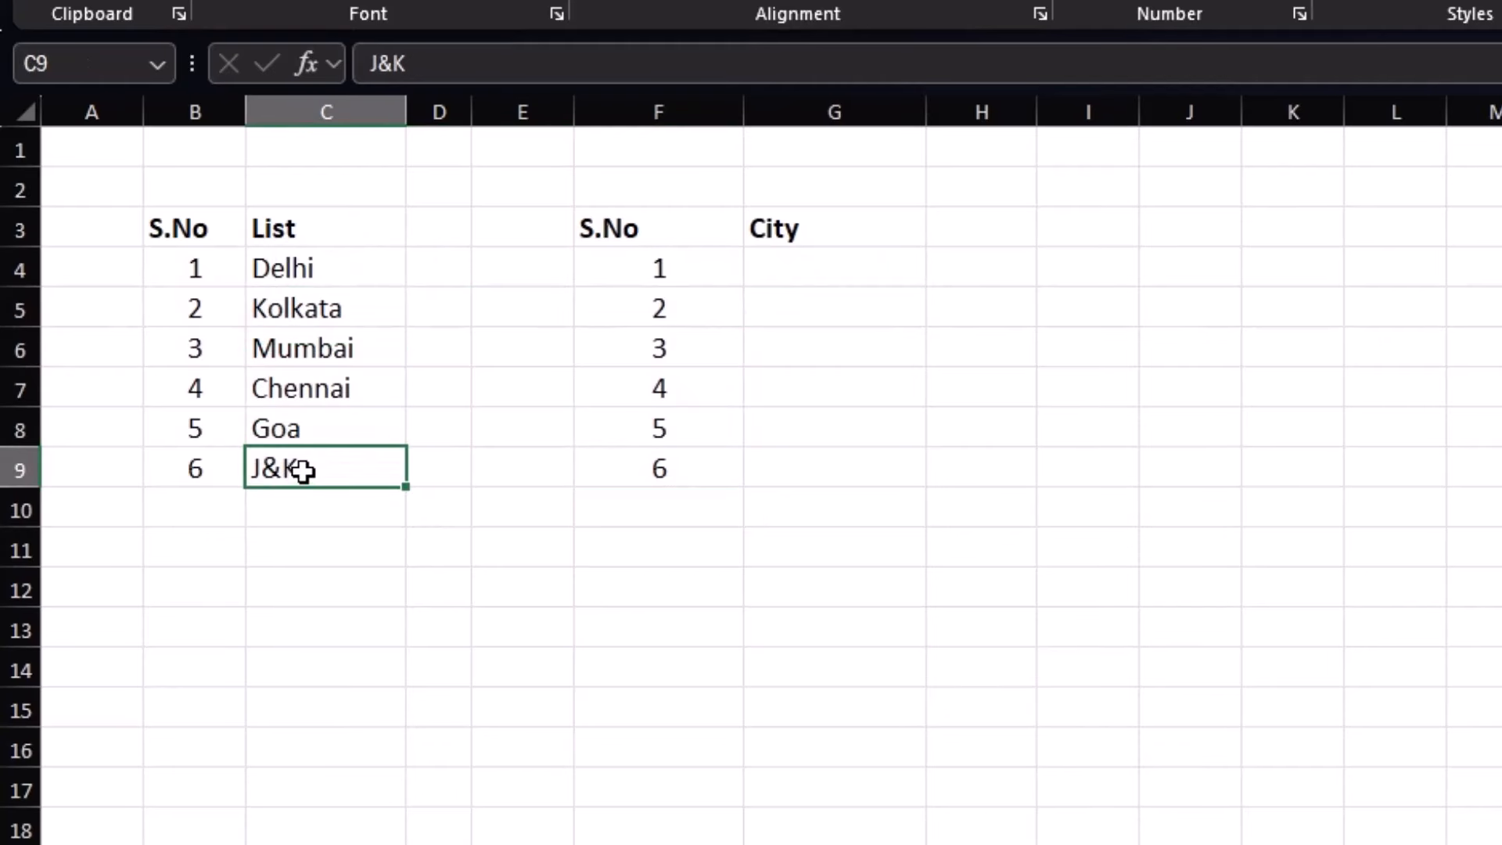
{"action": "left_click", "coordinate": [325, 429]}
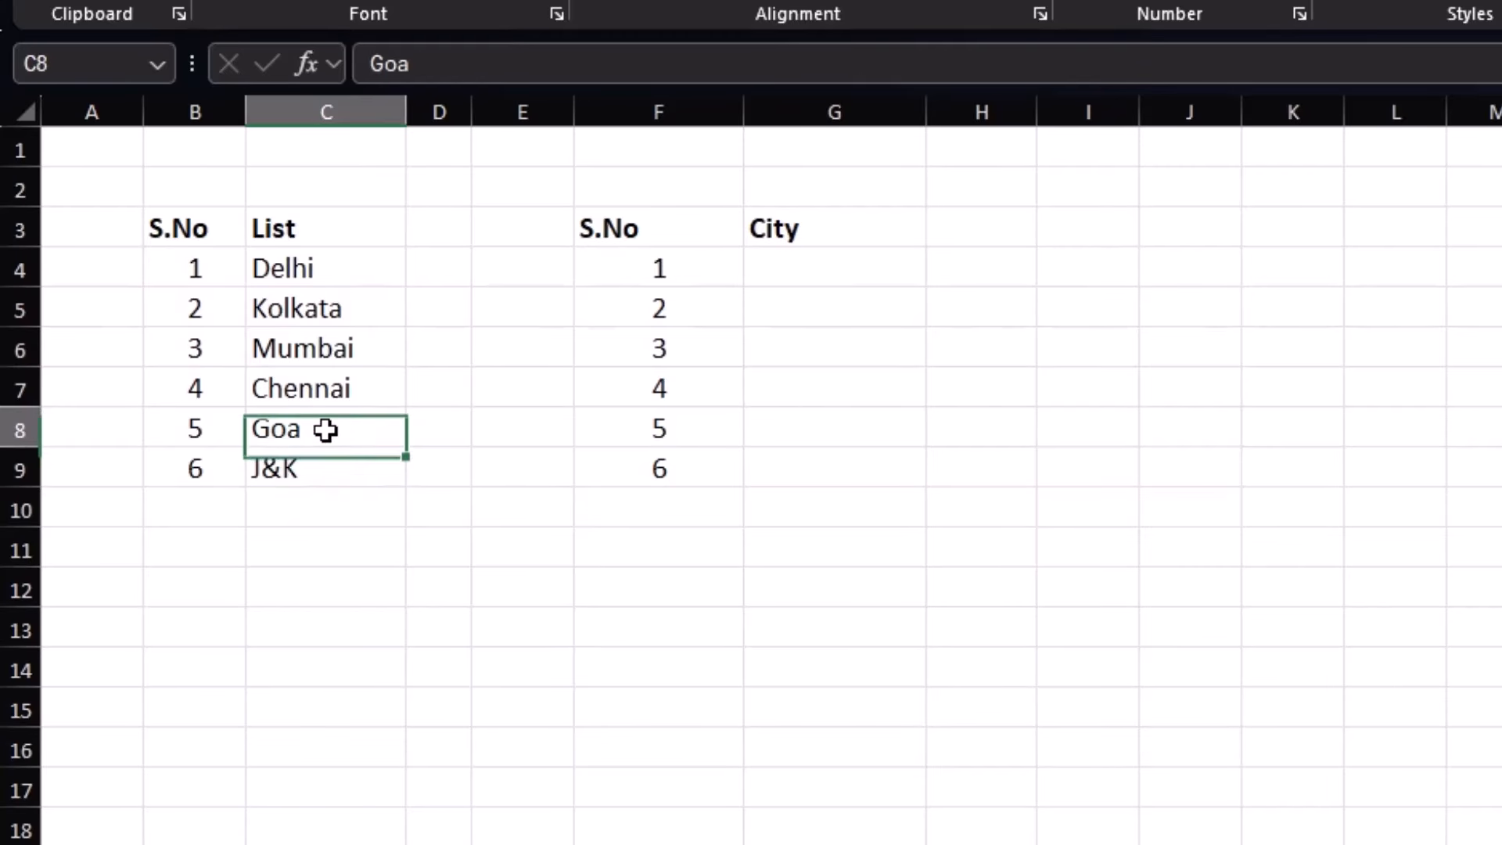
{"action": "left_click", "coordinate": [345, 383]}
{"action": "left_click", "coordinate": [352, 344]}
{"action": "left_click", "coordinate": [358, 307]}
{"action": "left_click", "coordinate": [355, 269]}
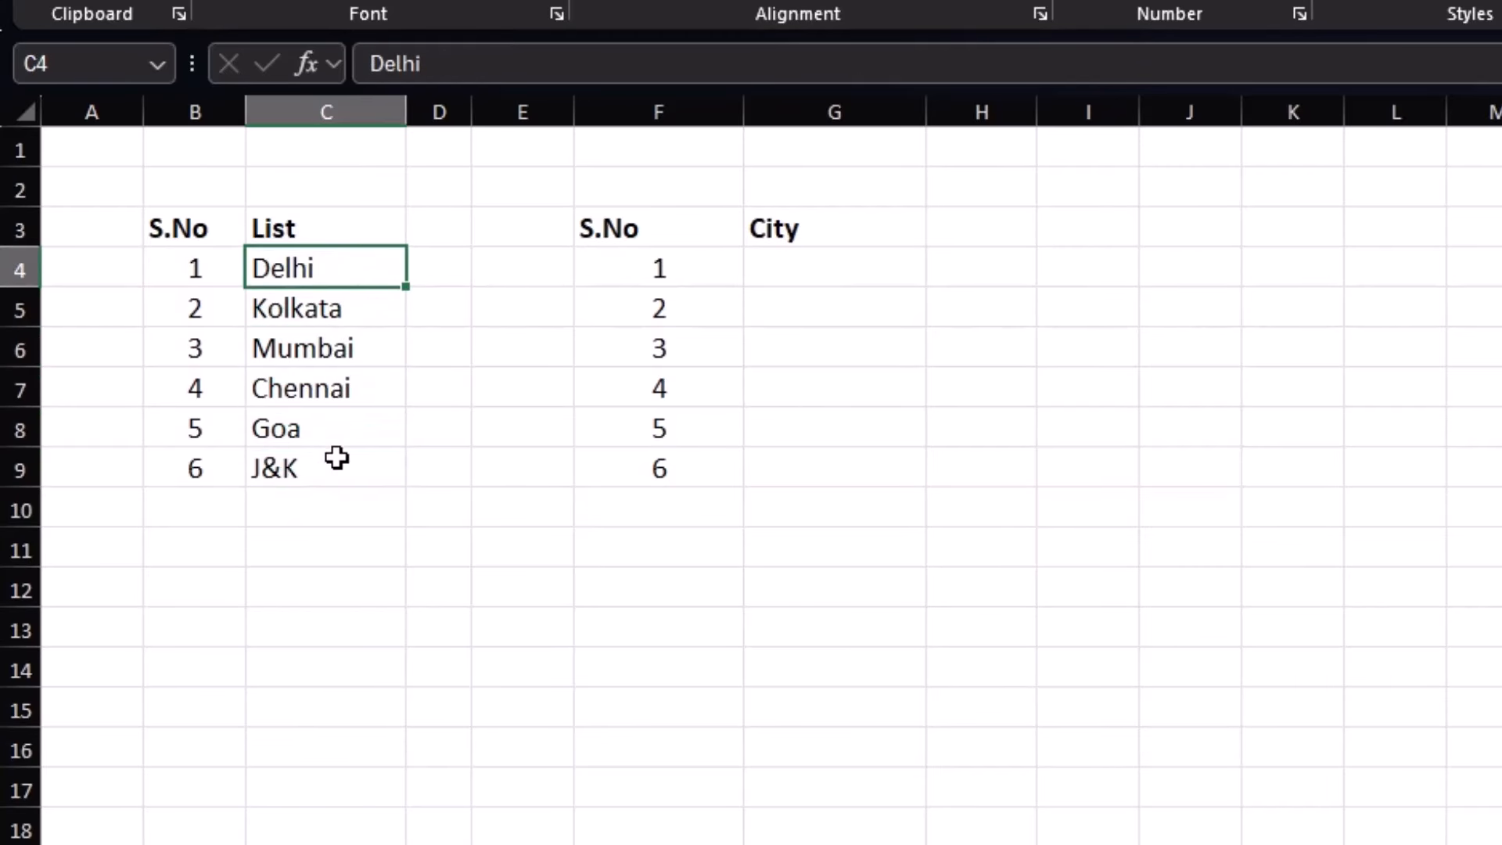
{"action": "mouse_move", "coordinate": [340, 466]}
{"action": "left_mouse_down"}
{"action": "mouse_move", "coordinate": [352, 266]}
{"action": "mouse_move", "coordinate": [346, 462]}
{"action": "left_mouse_up"}
{"action": "left_click", "coordinate": [352, 266]}
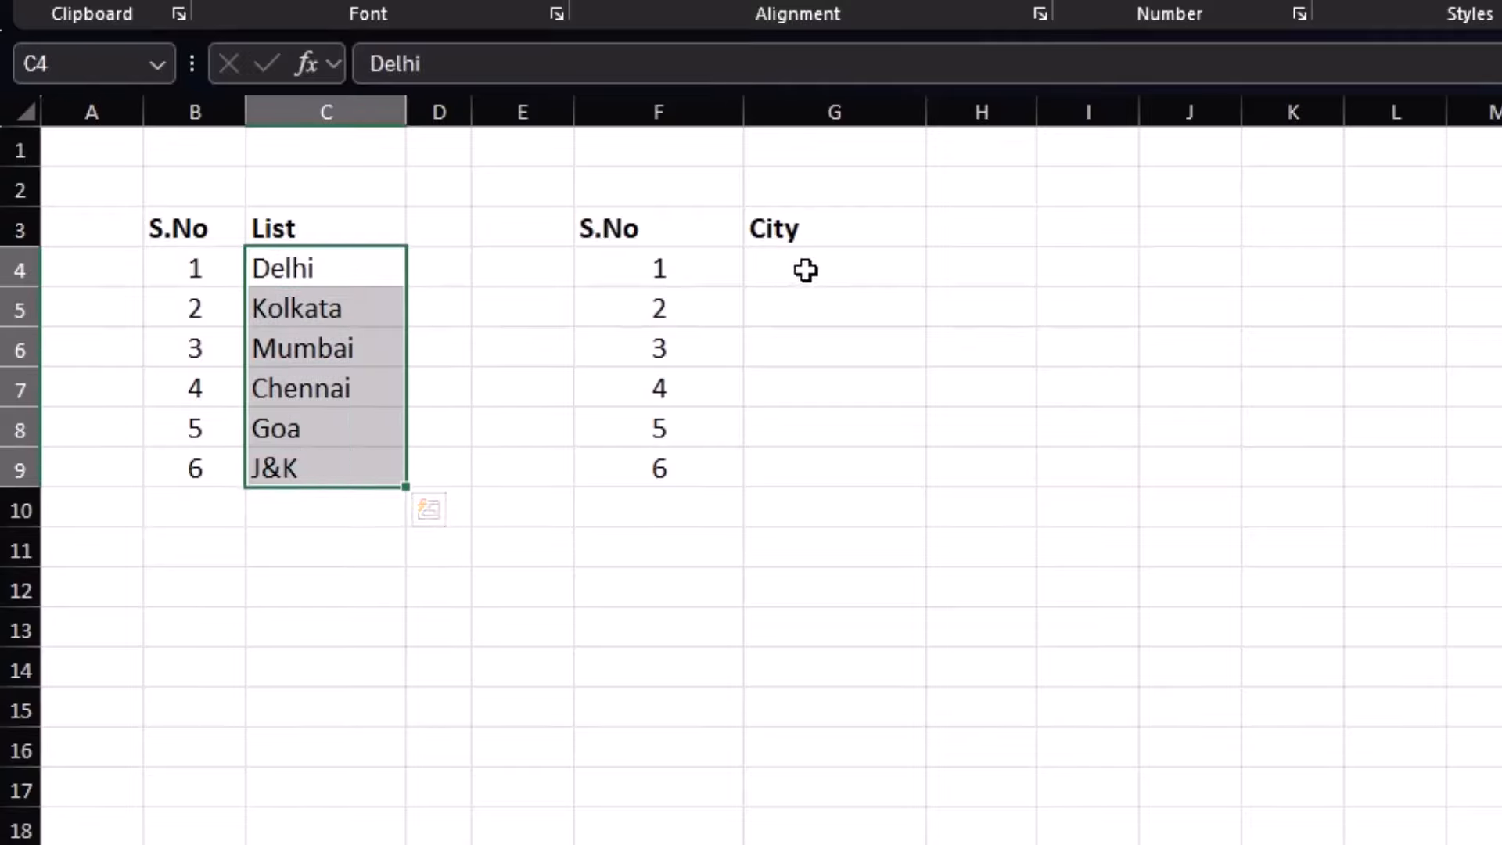
Start a =CHOOSE( formula in the first City cell G4
{"action": "left_click", "coordinate": [806, 270]}
{"action": "double_click", "coordinate": [806, 270]}
{"action": "type", "text": "="}
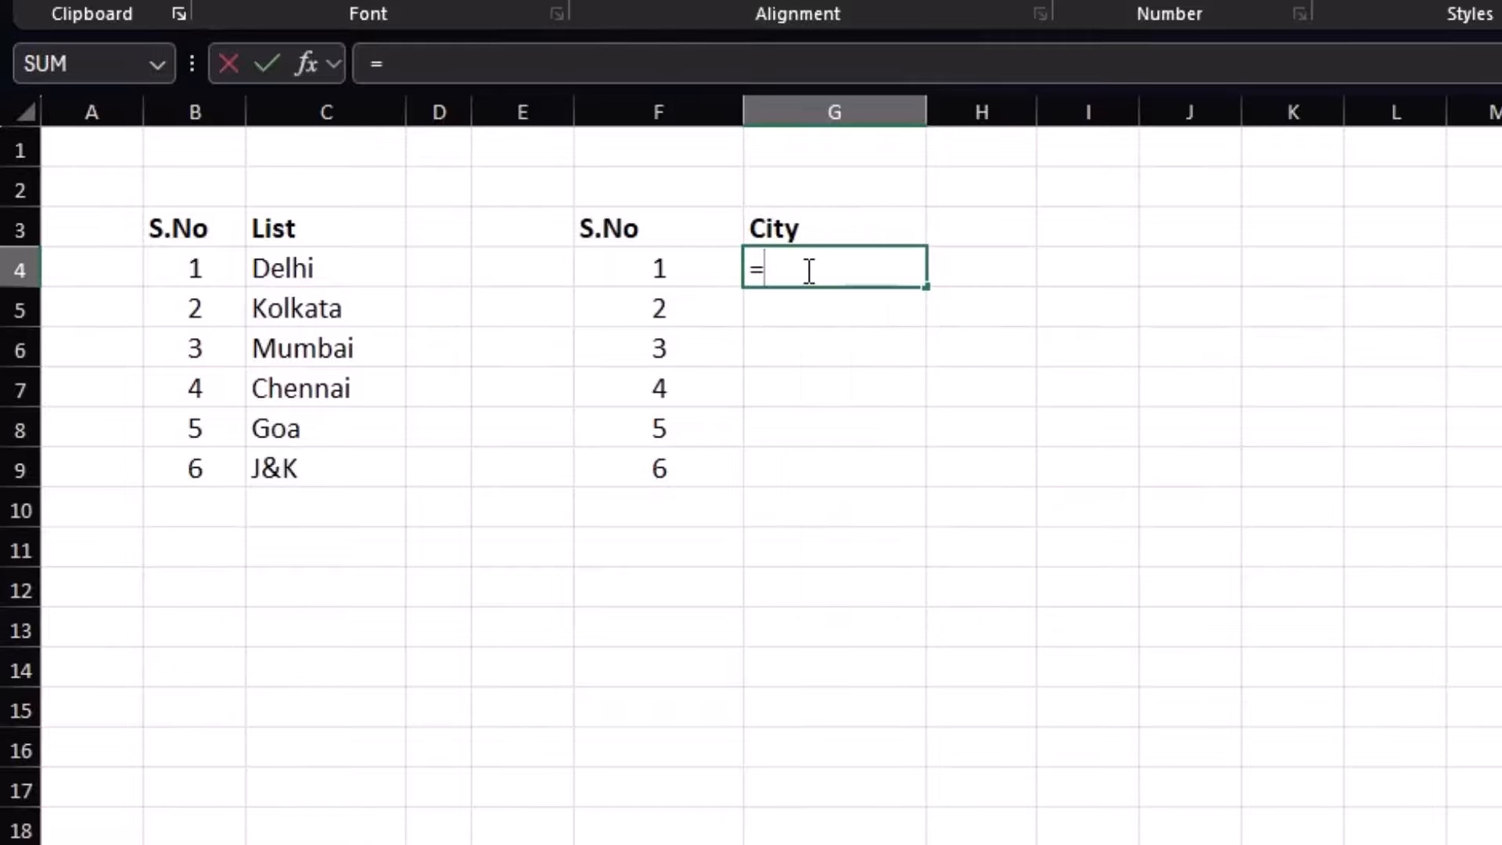
{"action": "type", "text": "CHOO"}
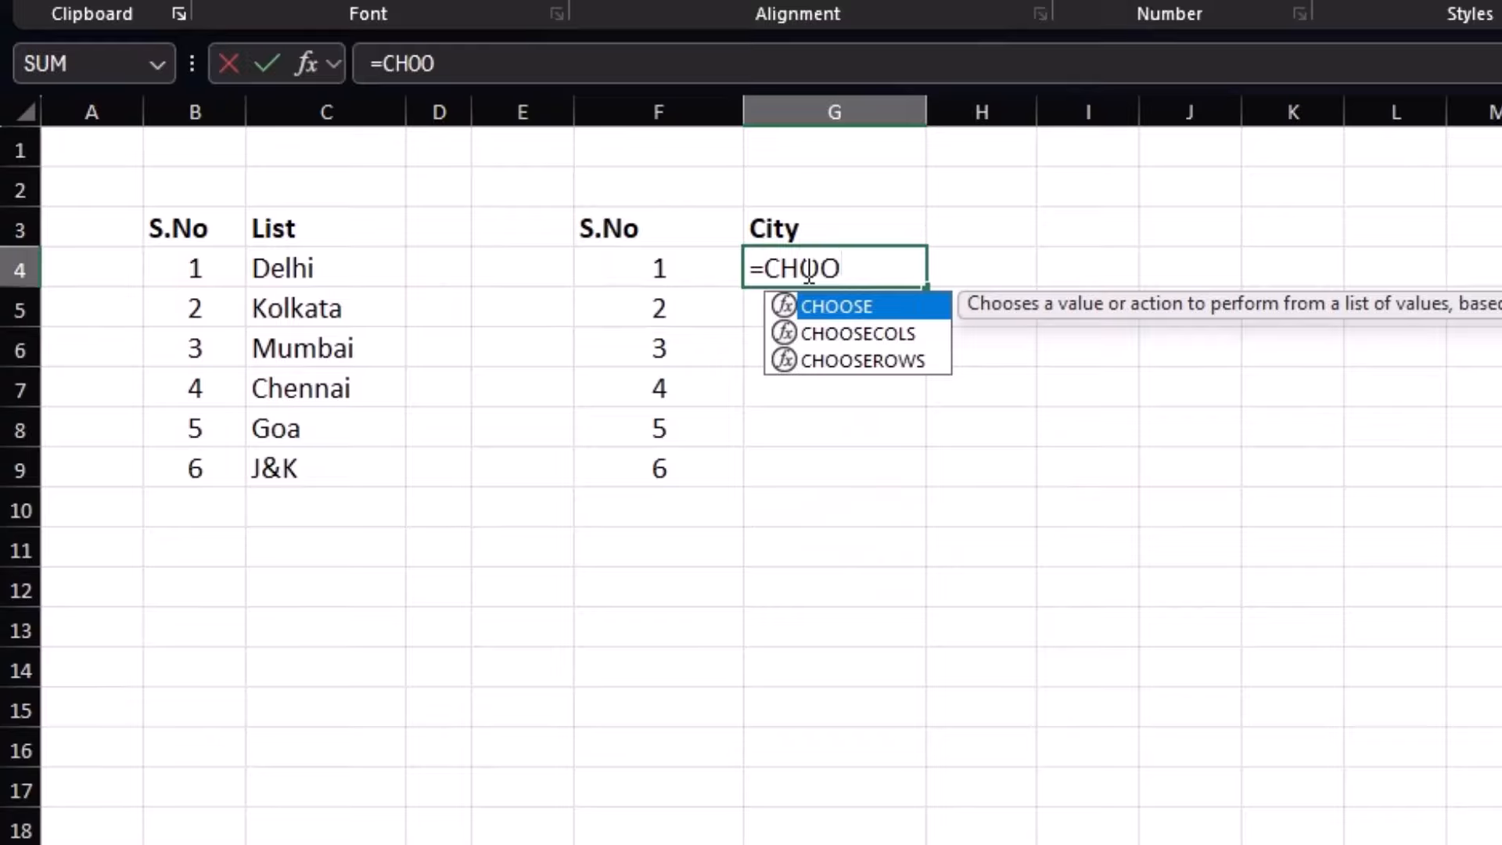
{"action": "type", "text": "SE("}
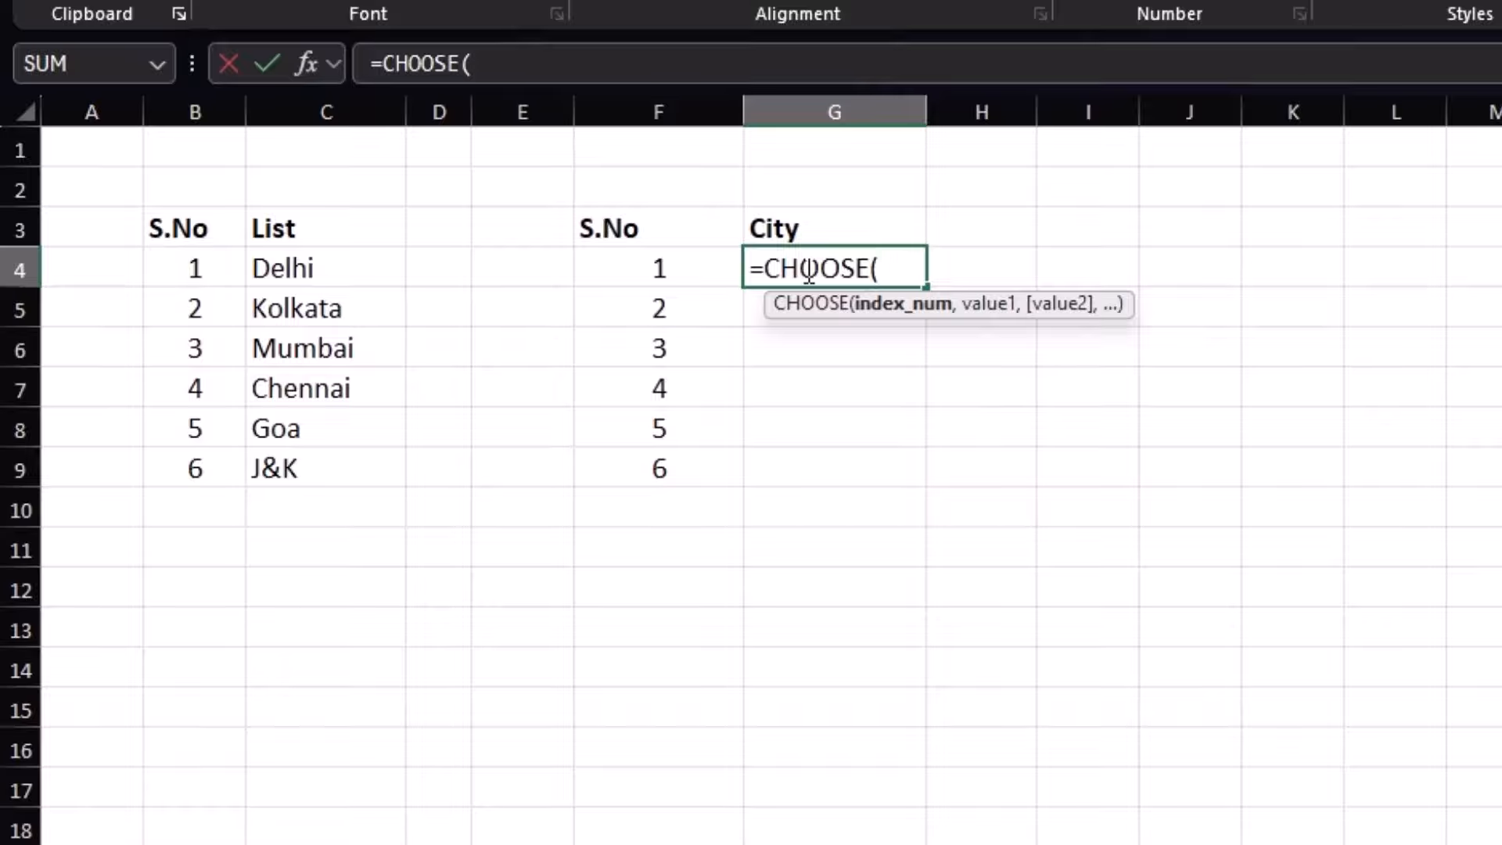
Give the CHOOSE in G4 index F4 and choices C9 up to C4 (J&K to Delhi)
{"action": "left_click", "coordinate": [670, 272]}
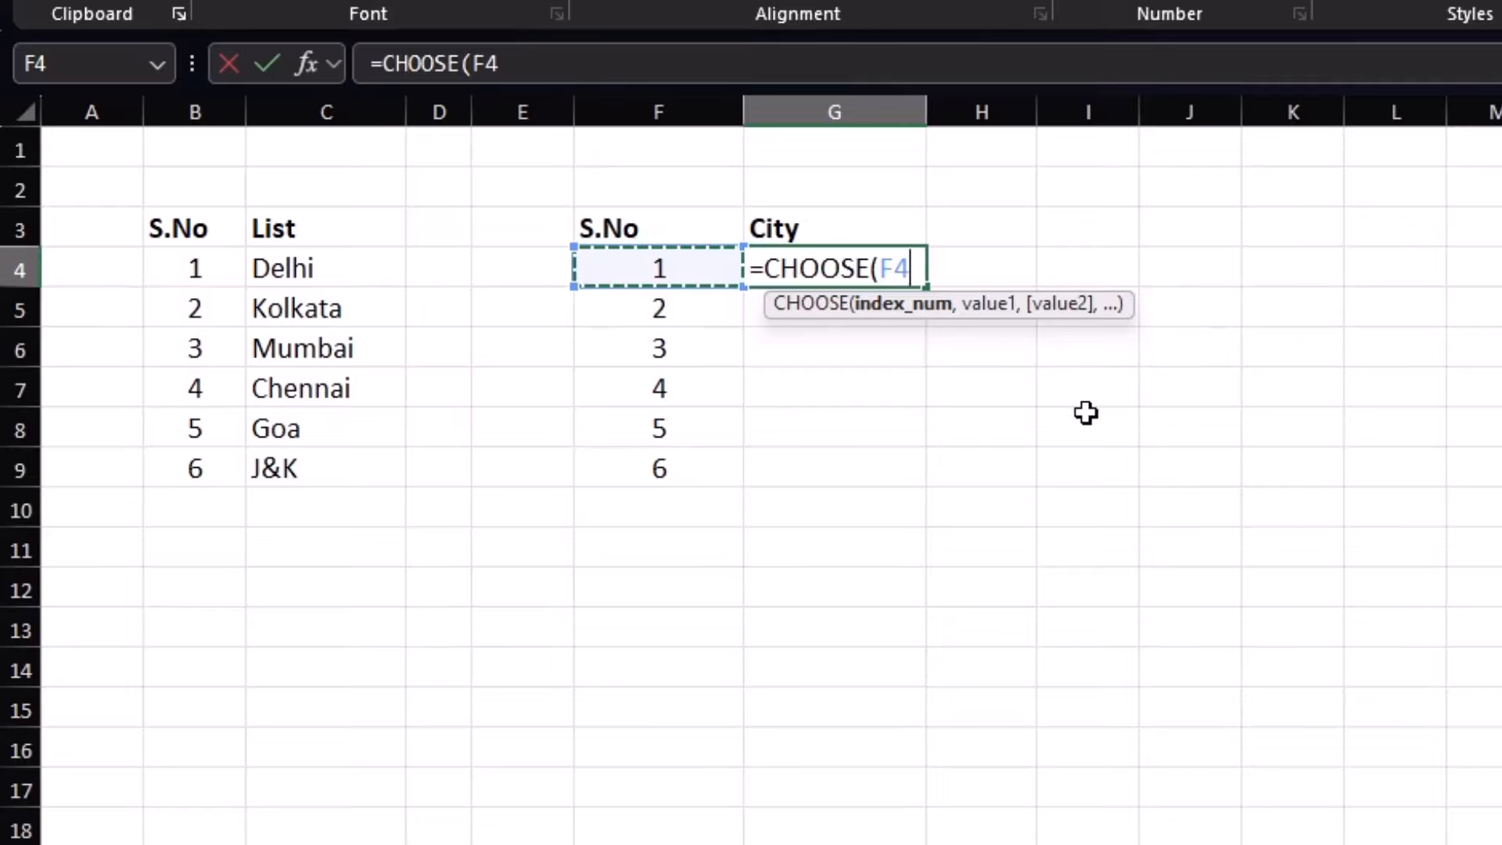
{"action": "type", "text": ","}
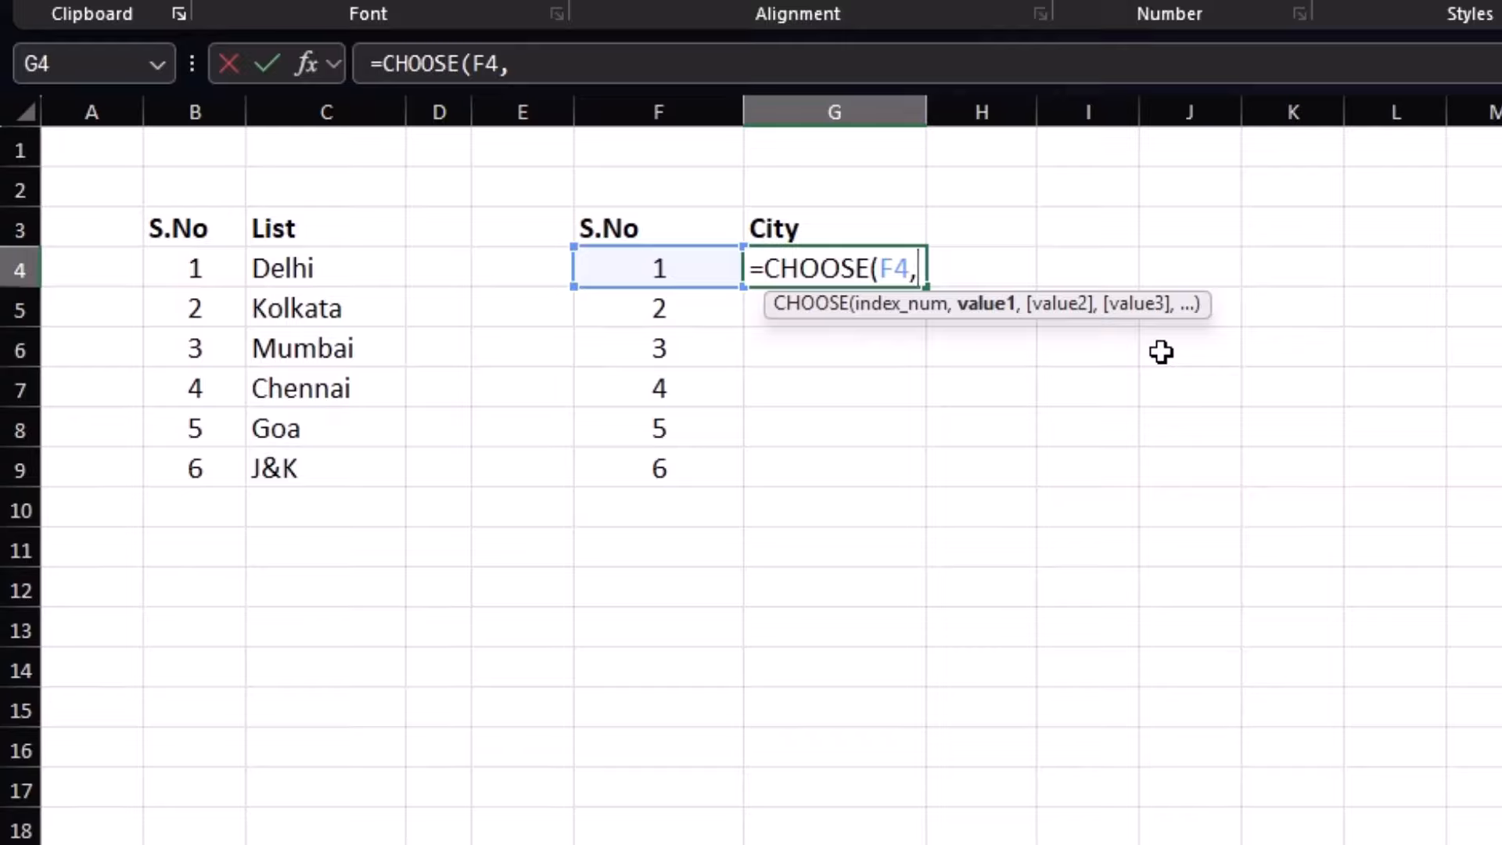
{"action": "left_click", "coordinate": [304, 475]}
{"action": "type", "text": ","}
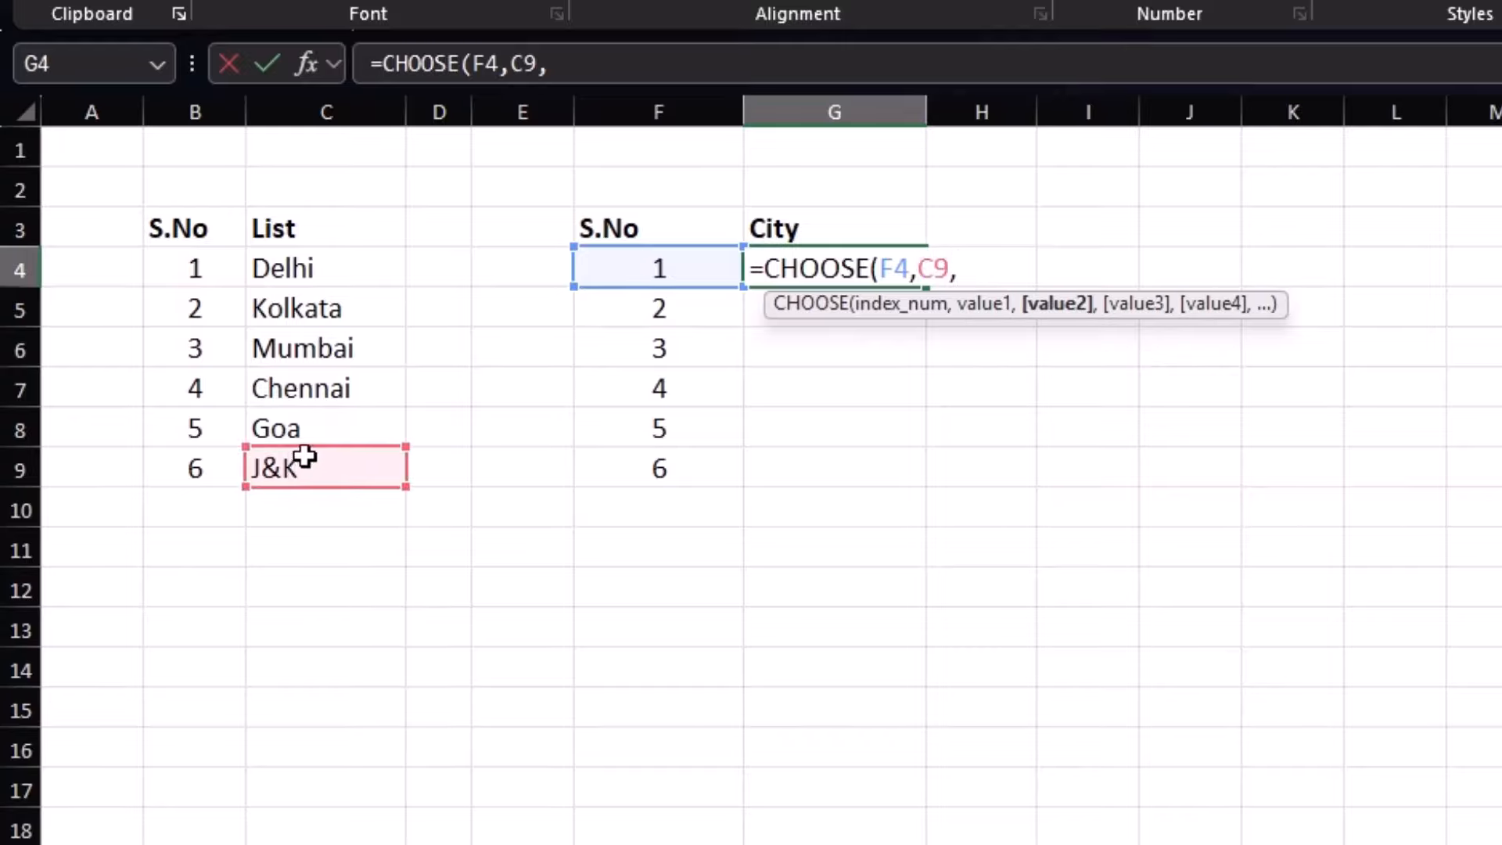
{"action": "left_click", "coordinate": [313, 436]}
{"action": "type", "text": ","}
{"action": "left_click", "coordinate": [323, 391]}
{"action": "type", "text": ","}
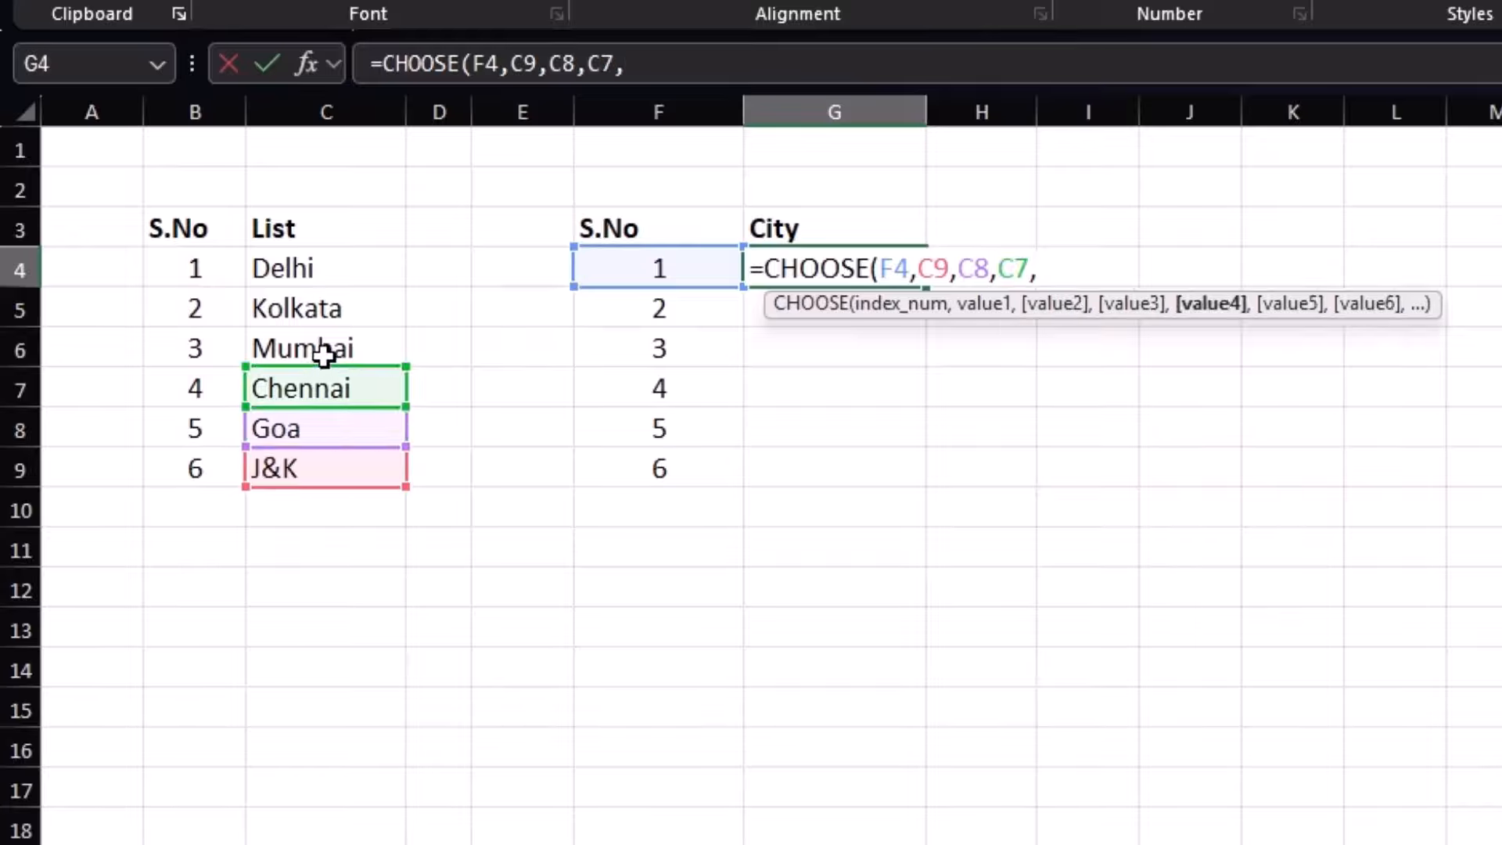
{"action": "left_click", "coordinate": [322, 348]}
{"action": "type", "text": ","}
{"action": "left_click", "coordinate": [317, 301]}
{"action": "type", "text": ","}
{"action": "left_click", "coordinate": [309, 268]}
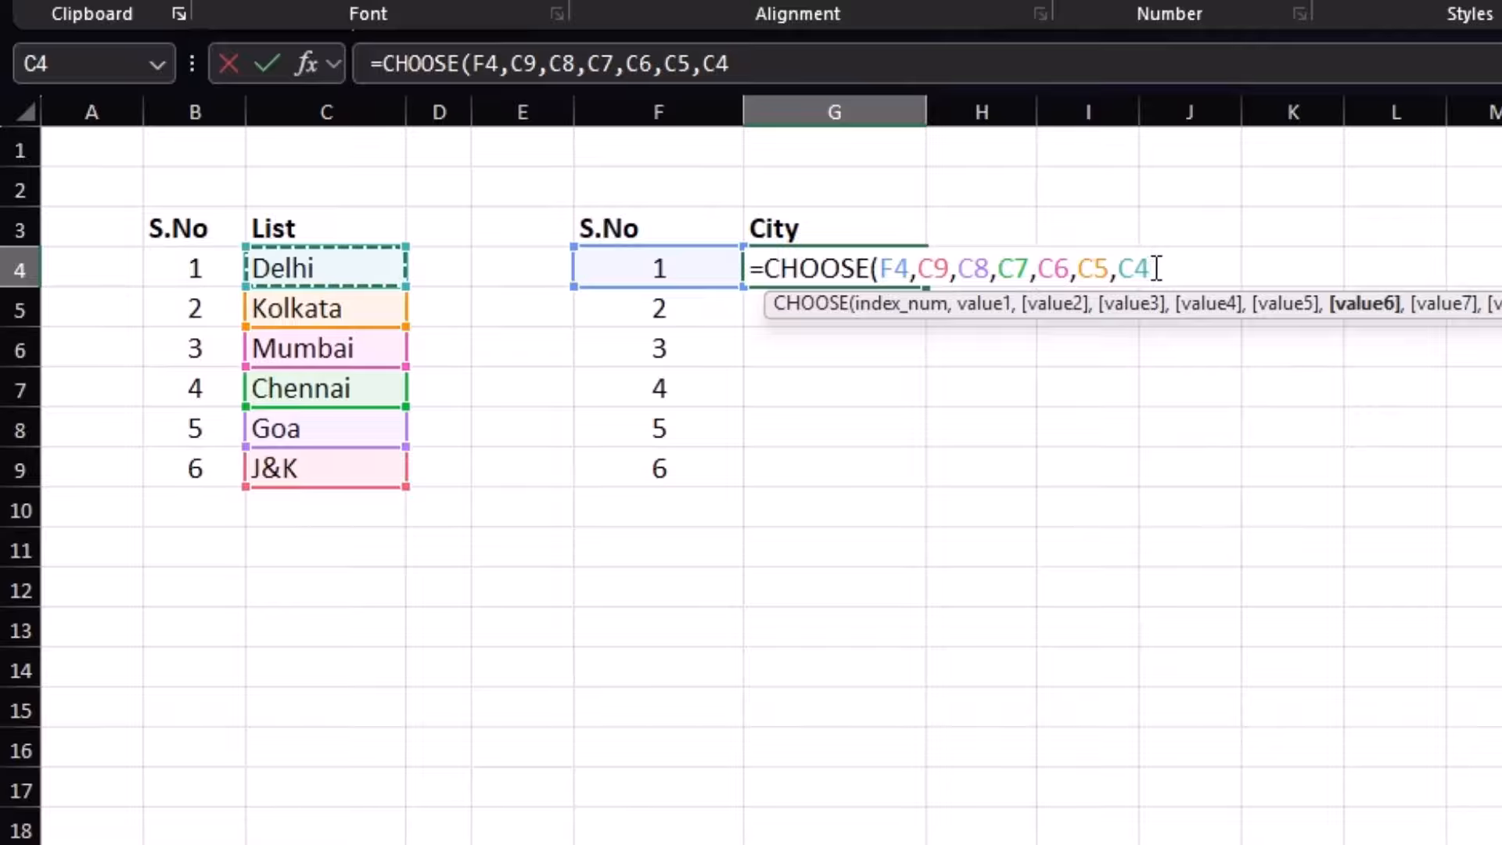
Make the six city references absolute and commit the formula in G4
{"action": "left_click_drag", "start_coordinate": [1151, 268], "coordinate": [917, 268]}
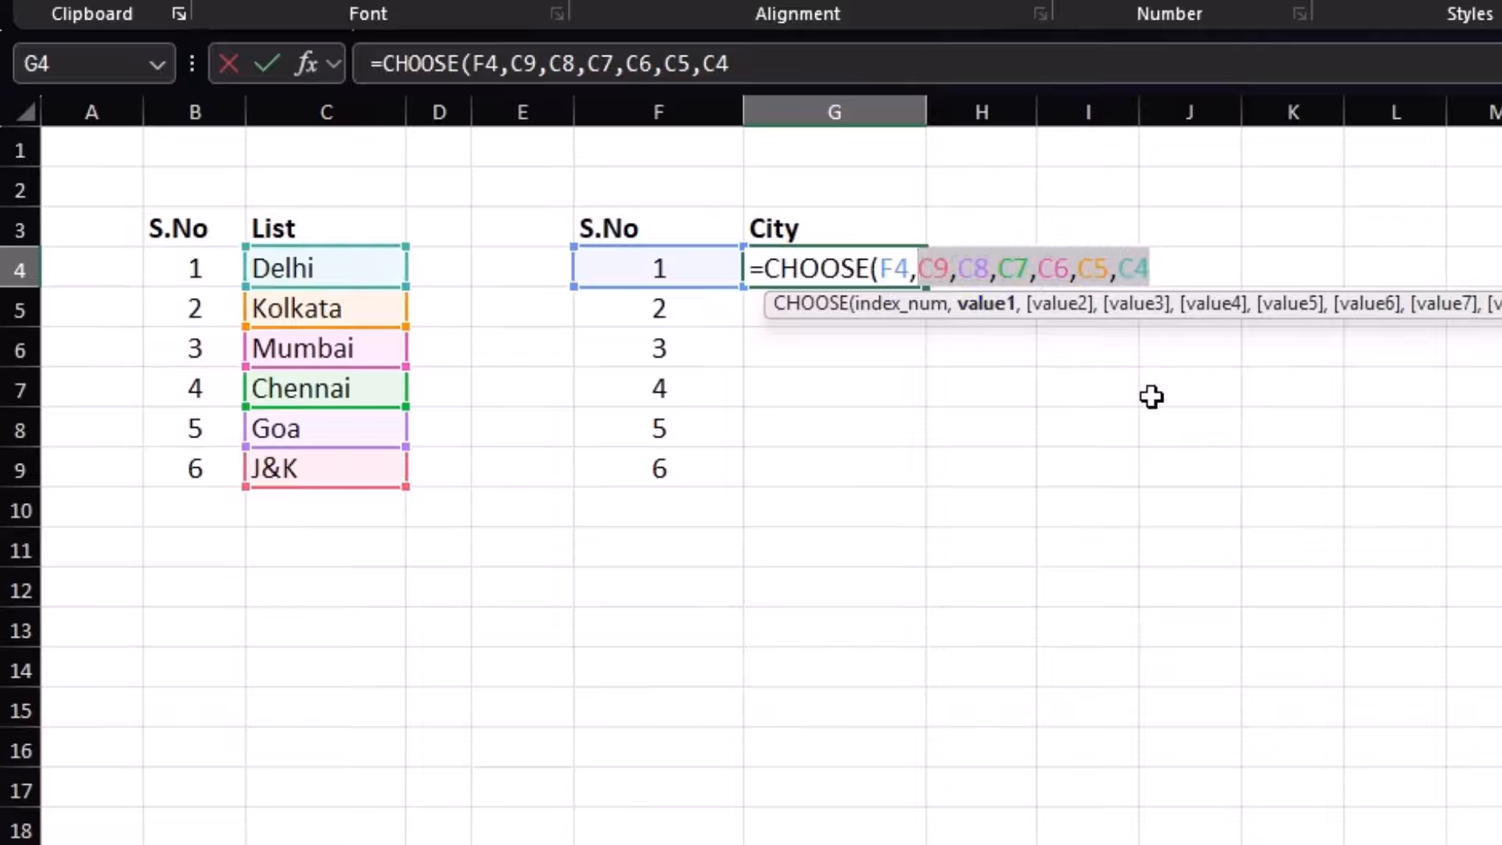
{"action": "key", "text": "F4"}
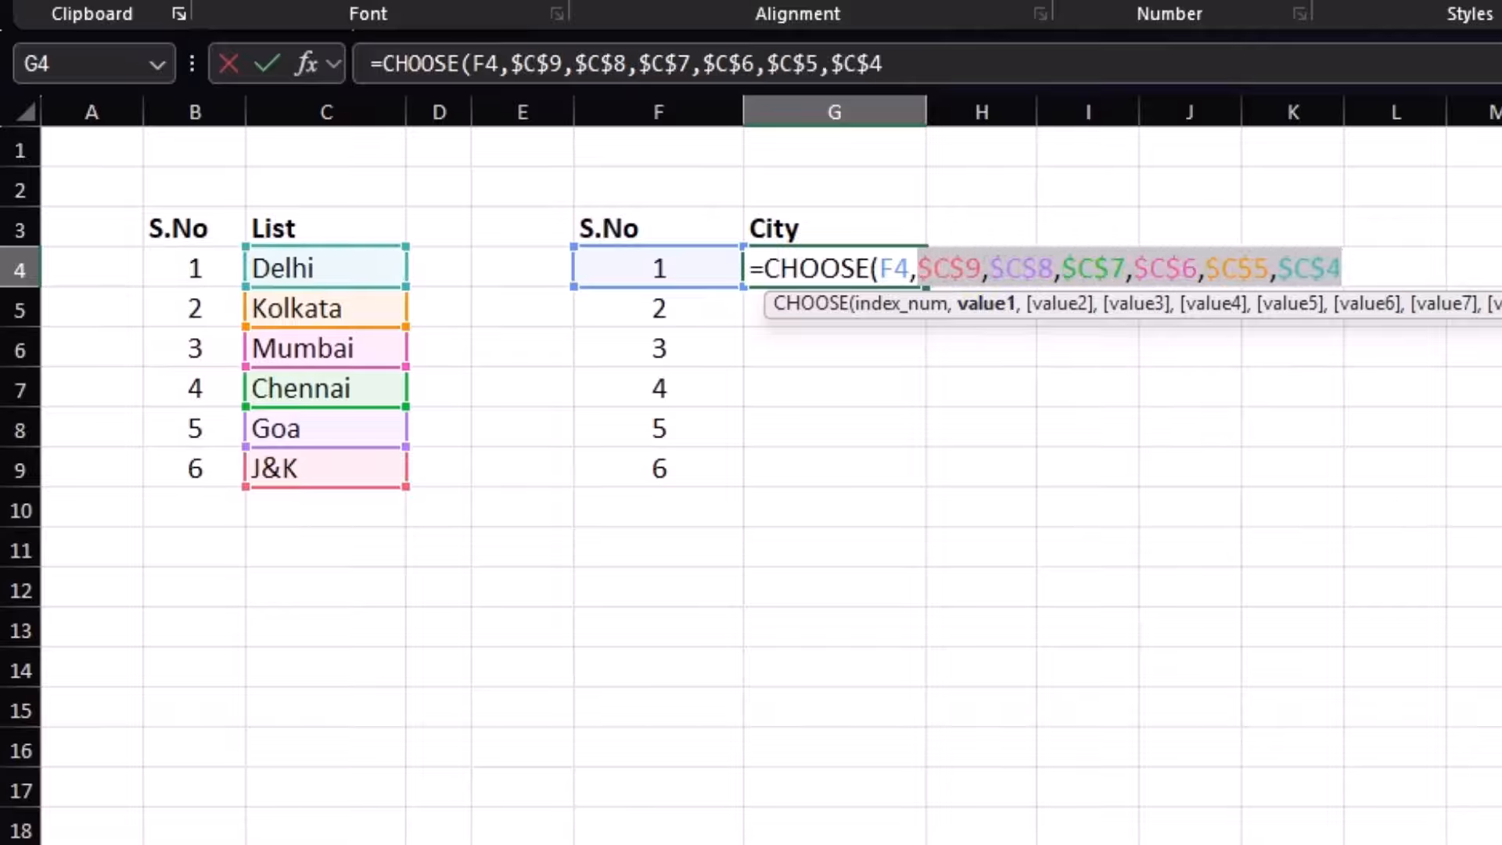
{"action": "type", "text": ")"}
{"action": "key", "text": "Return"}
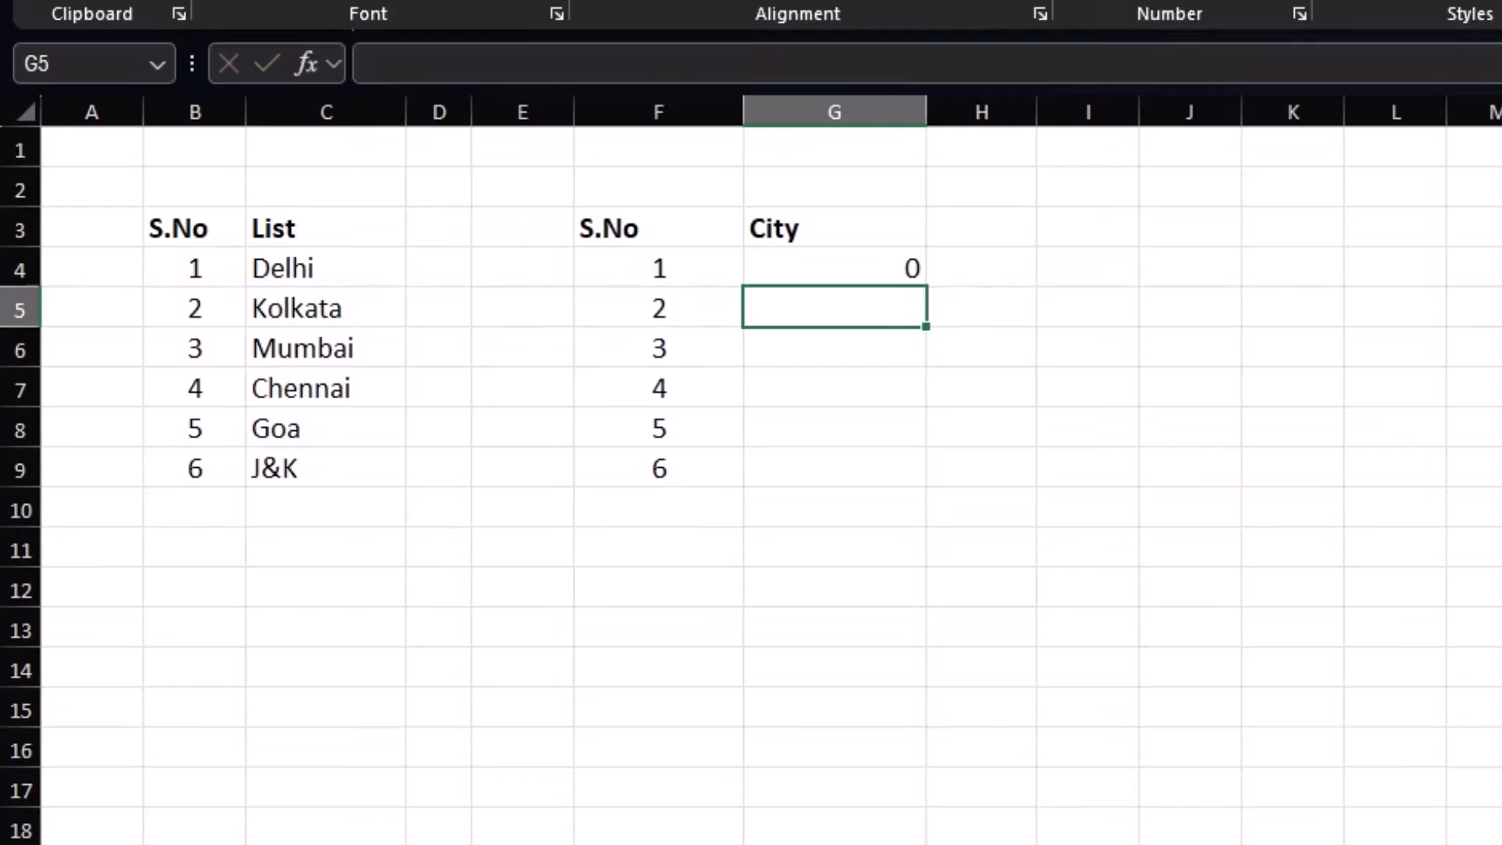
Reopen G4's formula and re-add the choices C9, C8, C7, C6, C5, C4
{"action": "left_click", "coordinate": [898, 260]}
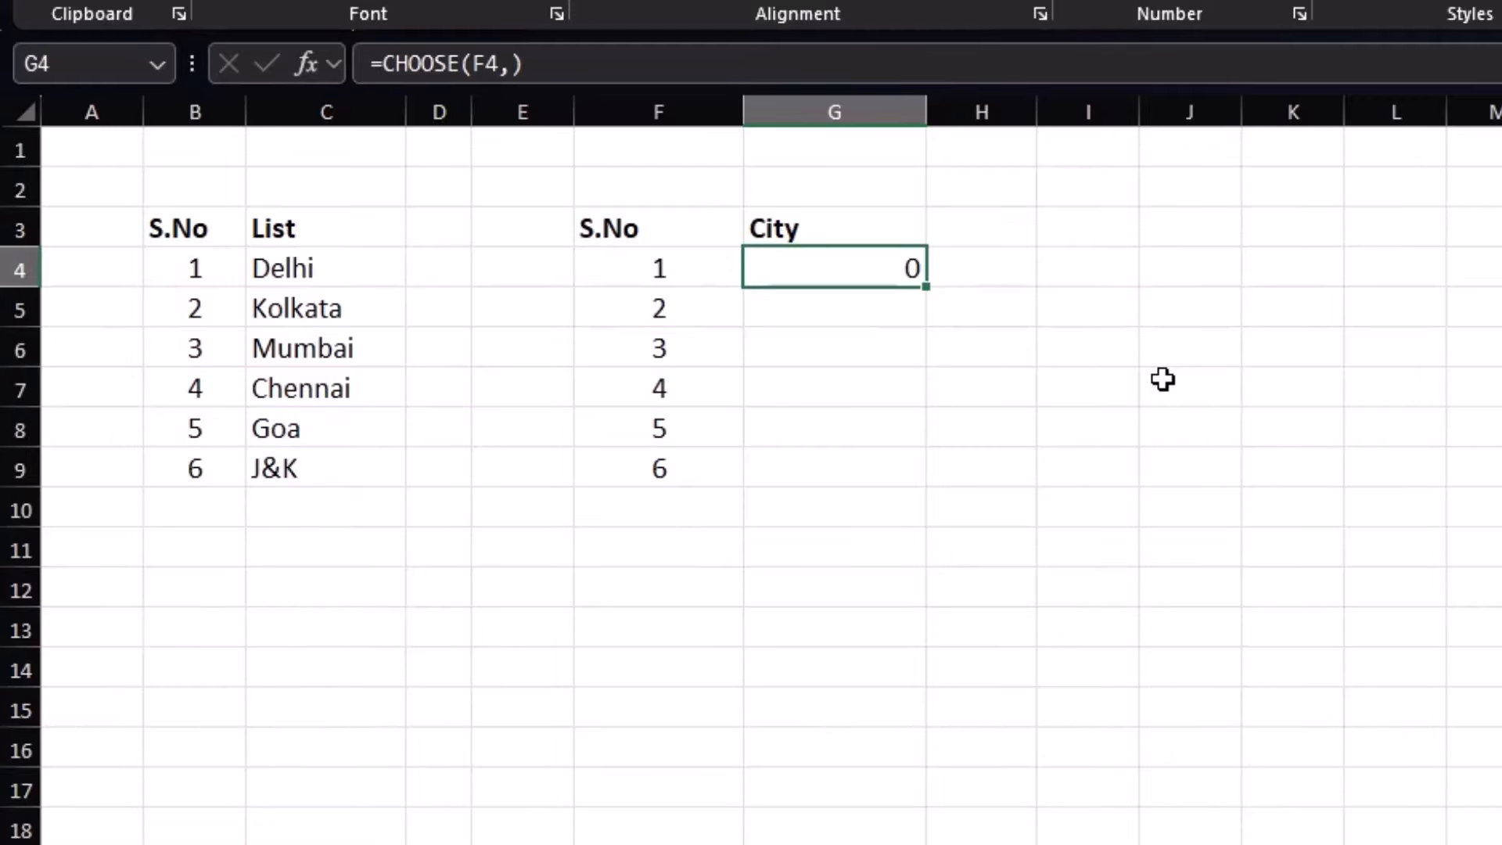
{"action": "key", "text": "F2"}
{"action": "key", "text": "BackSpace"}
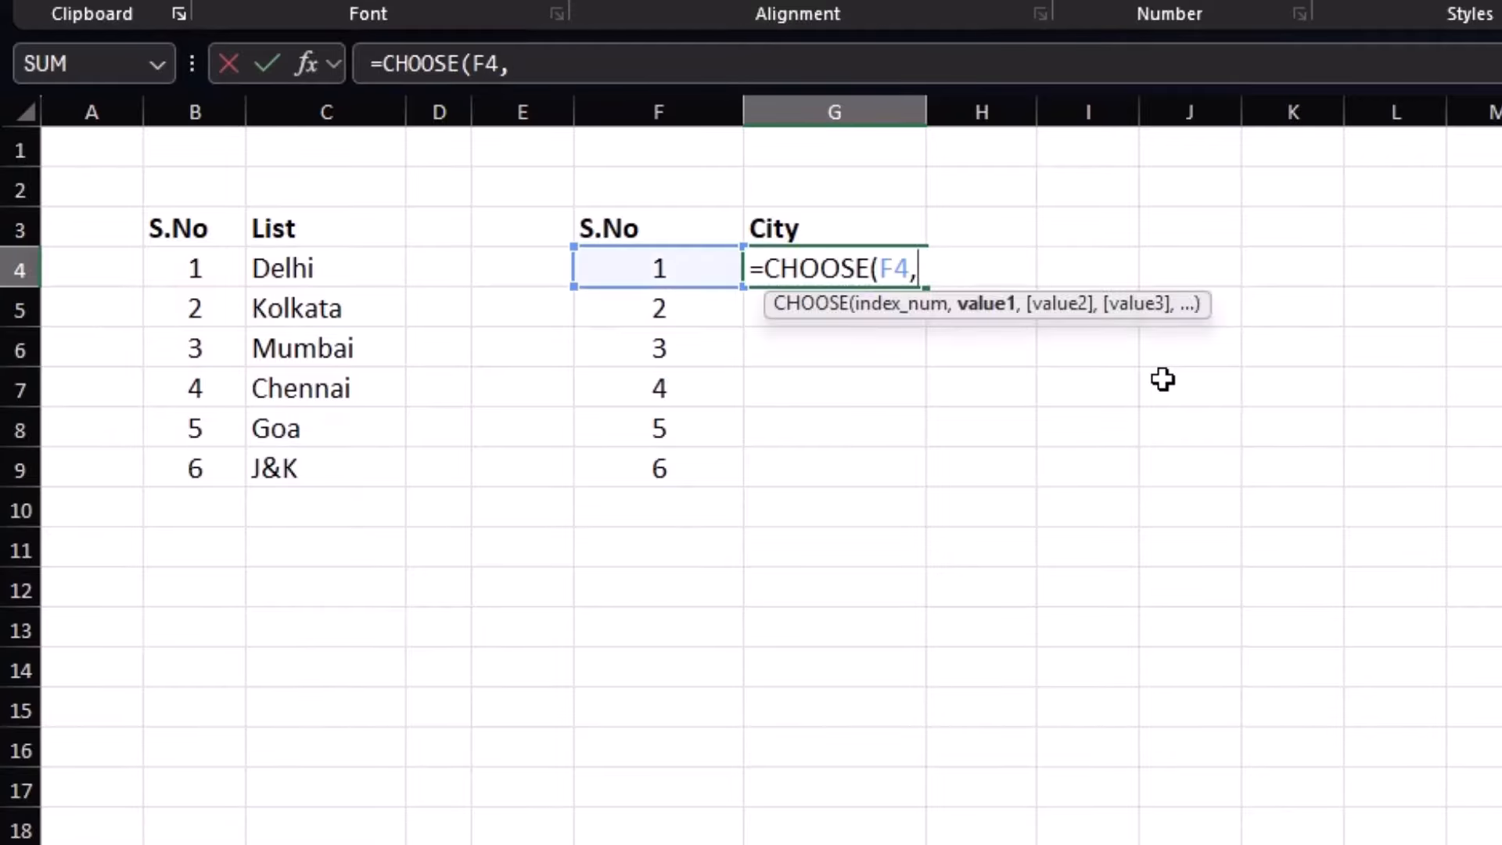
{"action": "left_click", "coordinate": [293, 472]}
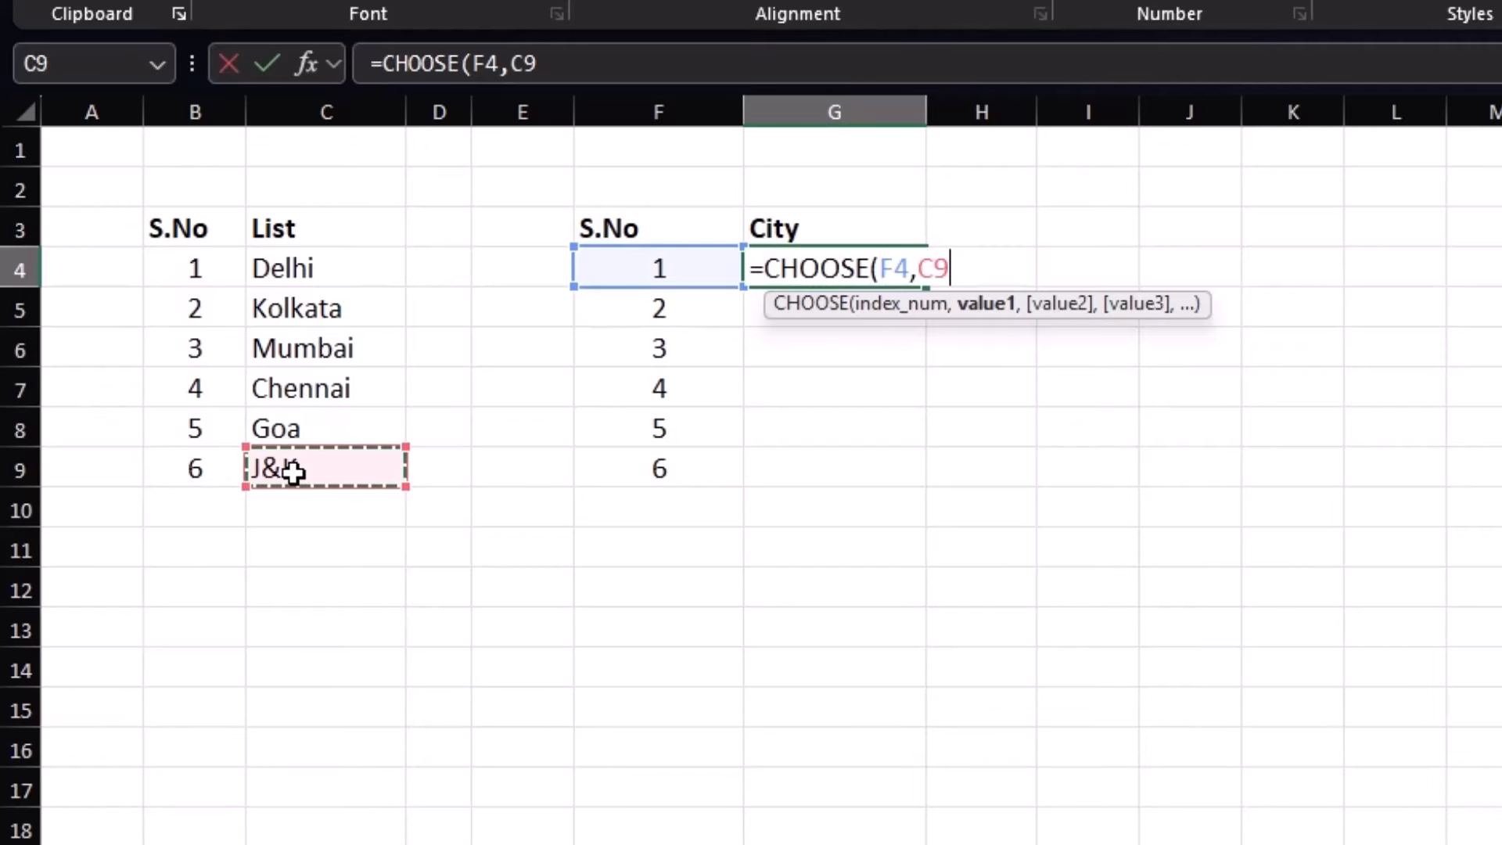
{"action": "type", "text": ","}
{"action": "left_click", "coordinate": [302, 429]}
{"action": "type", "text": ","}
{"action": "left_click", "coordinate": [324, 389]}
{"action": "type", "text": ","}
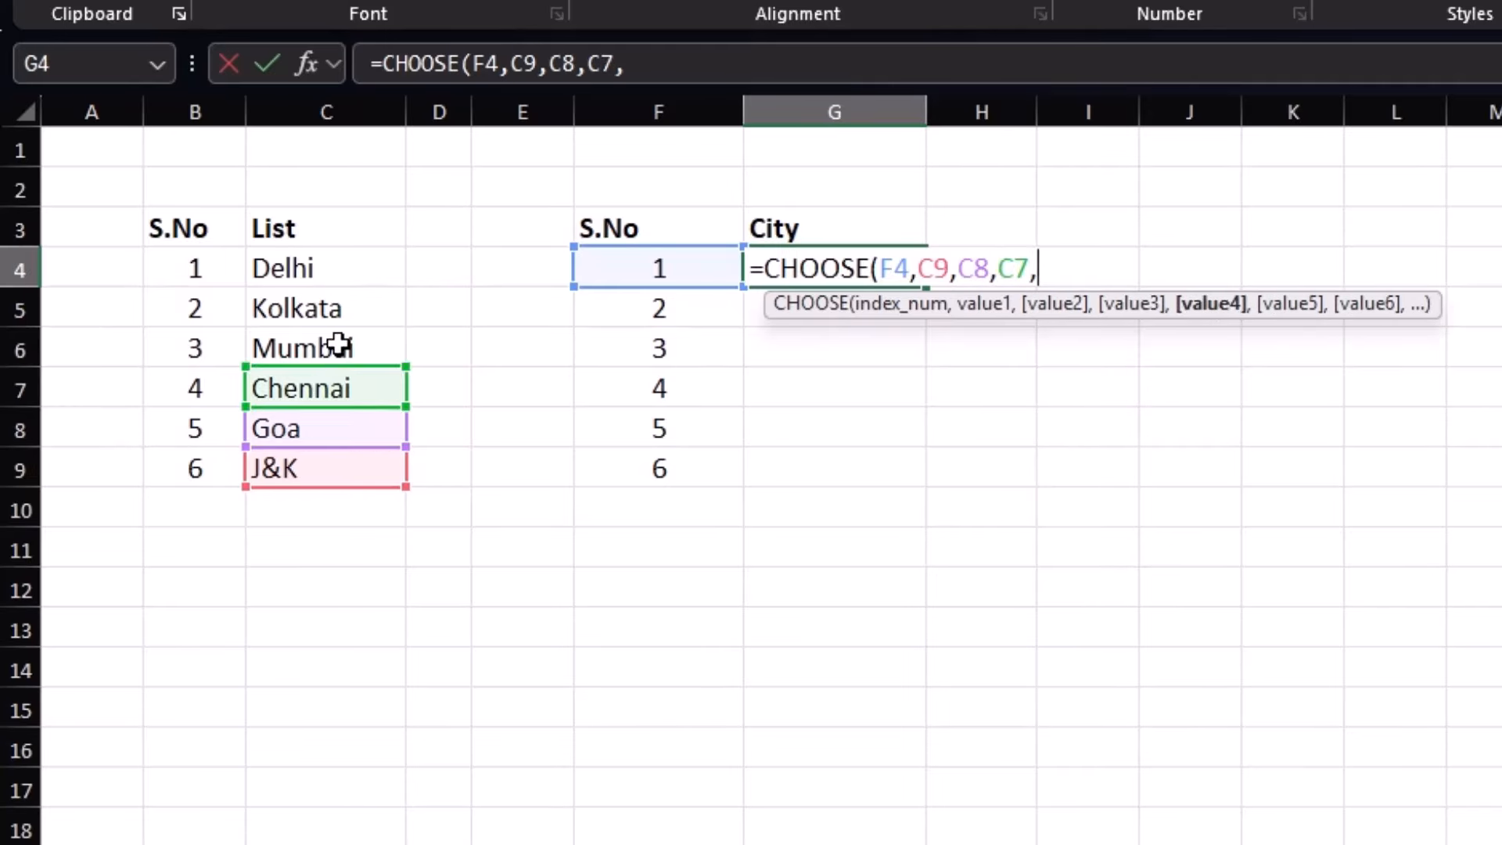
{"action": "left_click", "coordinate": [338, 347]}
{"action": "type", "text": ","}
{"action": "left_click", "coordinate": [338, 305]}
{"action": "type", "text": ","}
{"action": "left_click", "coordinate": [342, 265]}
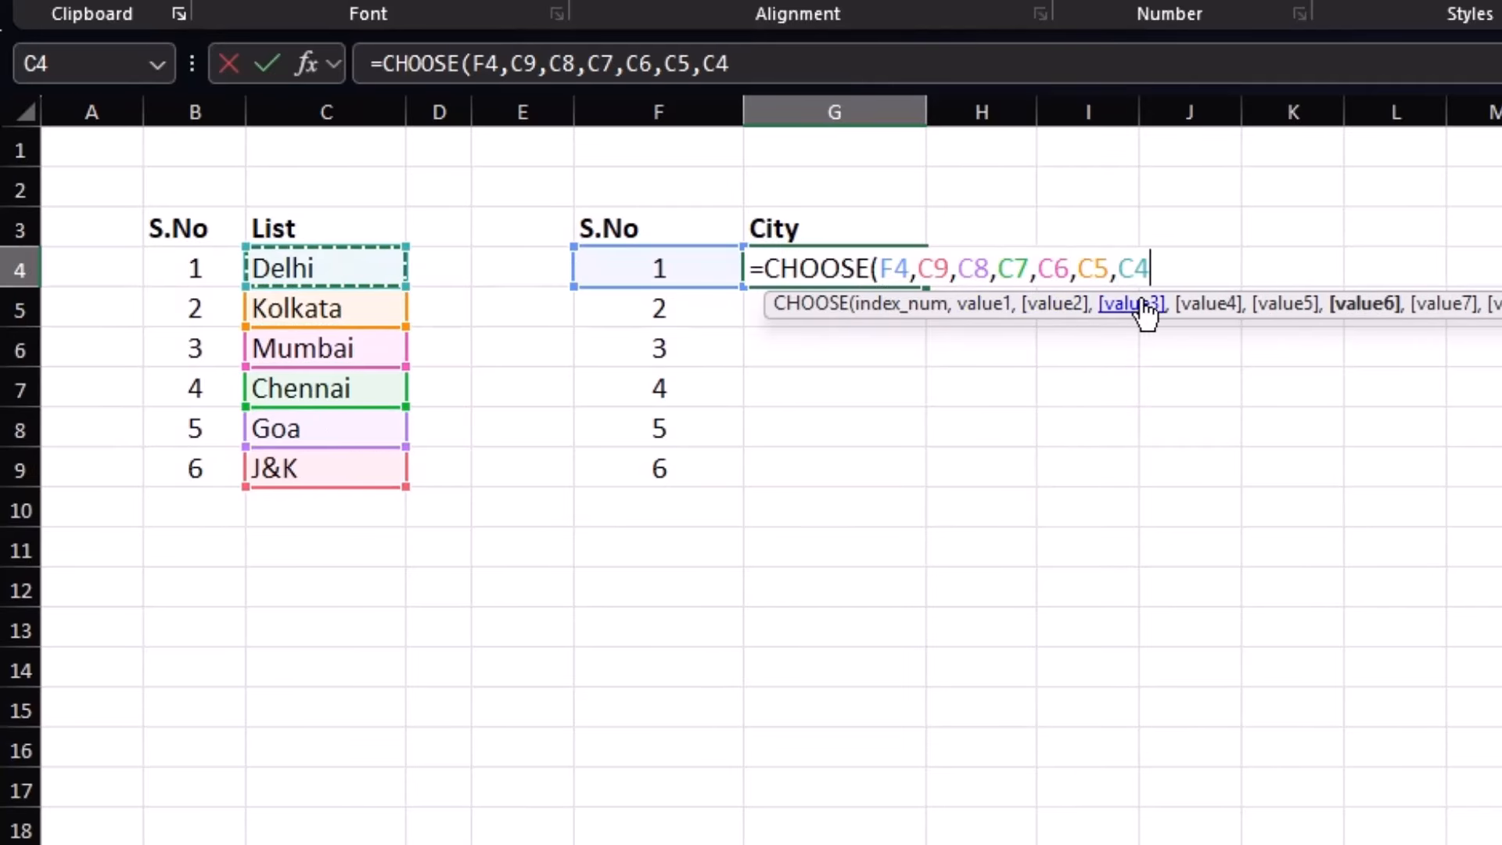
Make the references absolute and close the formula so G4 shows J&K
{"action": "left_click_drag", "start_coordinate": [1170, 263], "coordinate": [919, 269]}
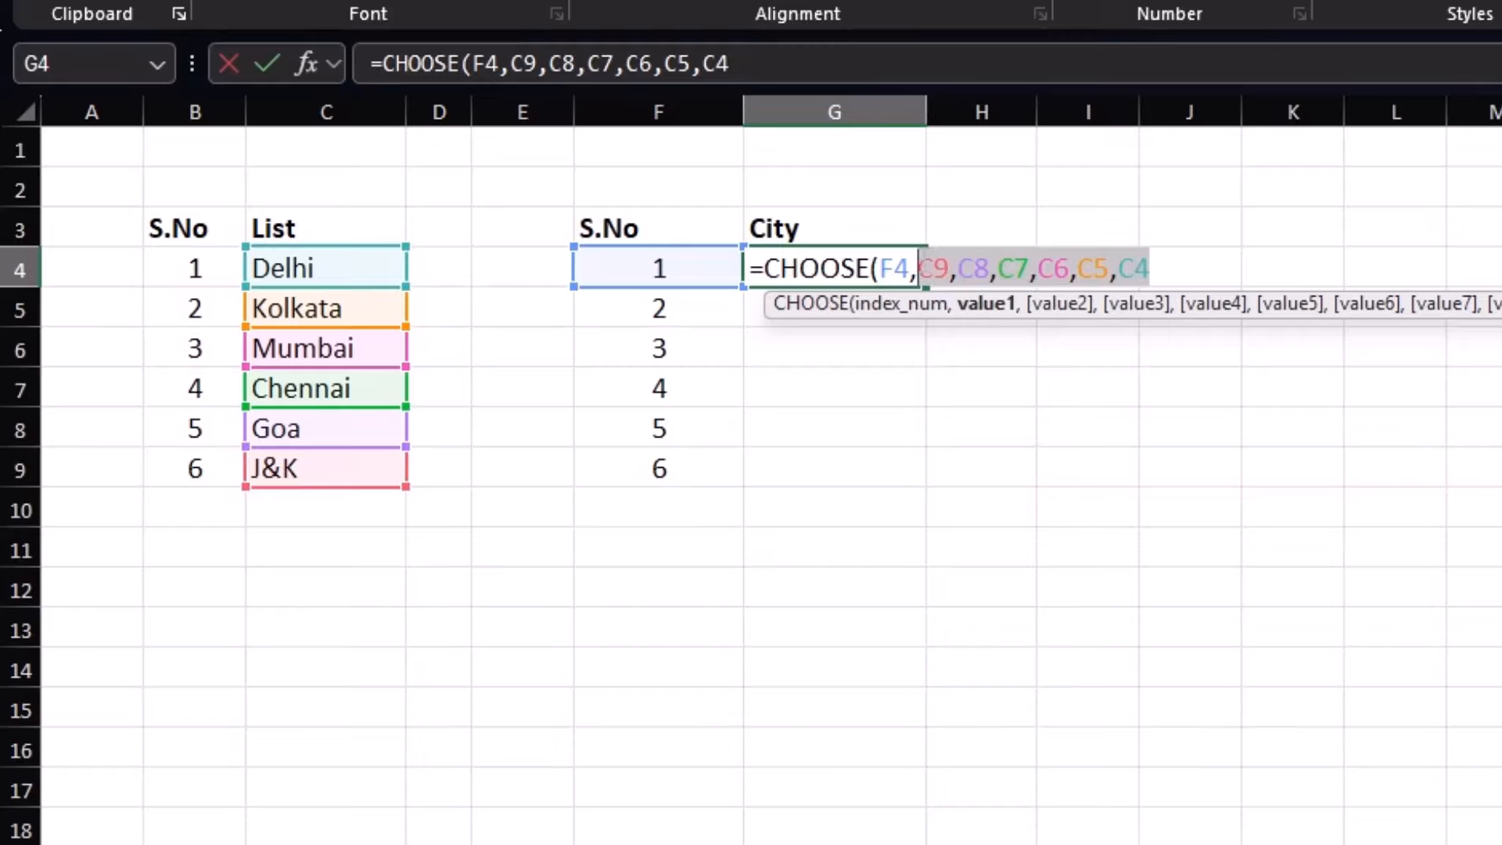
{"action": "key", "text": "F4"}
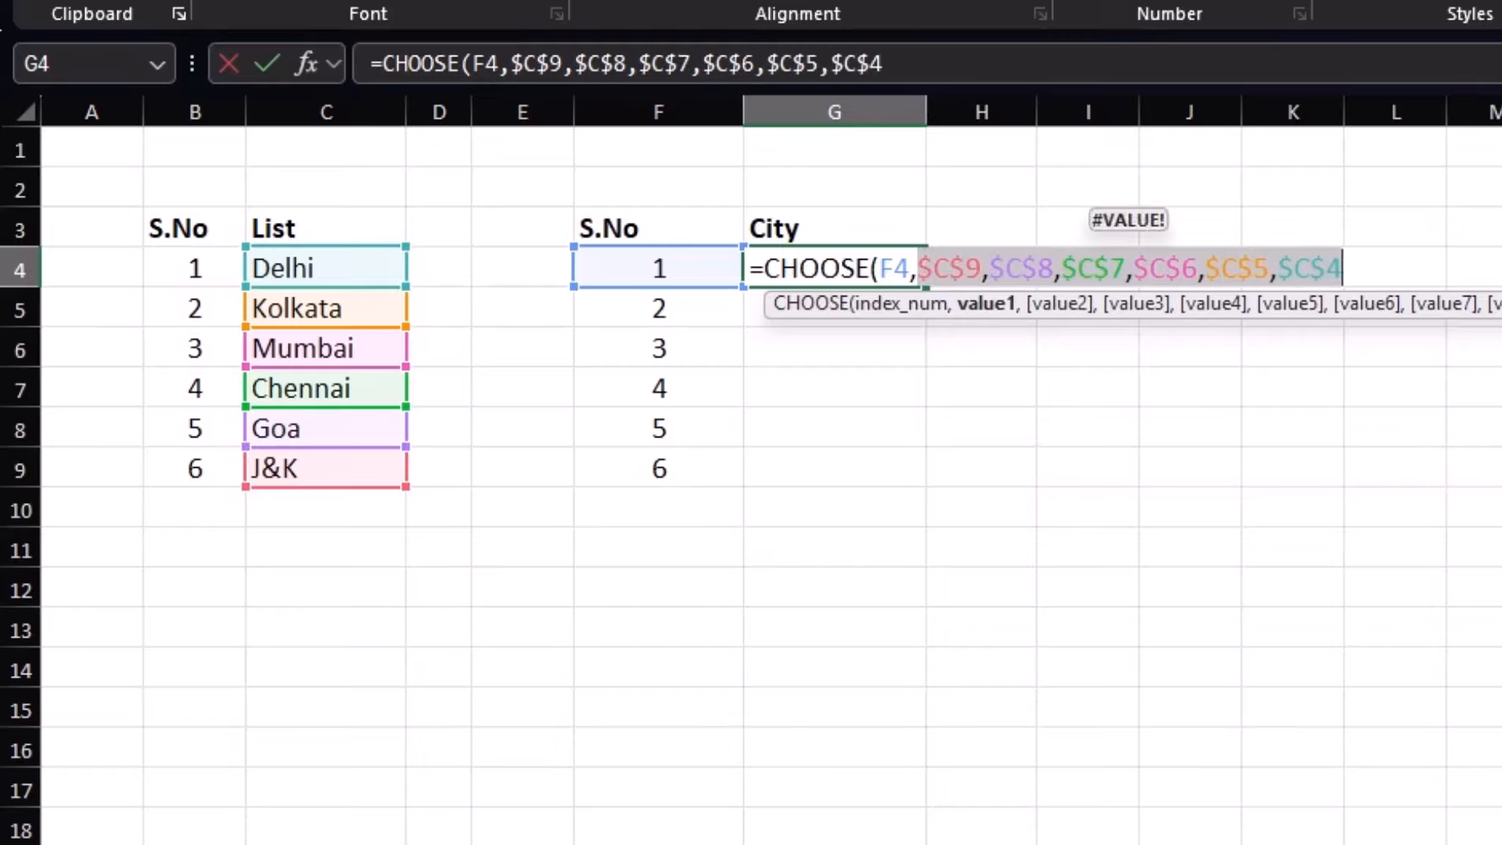
{"action": "left_click", "coordinate": [1361, 251]}
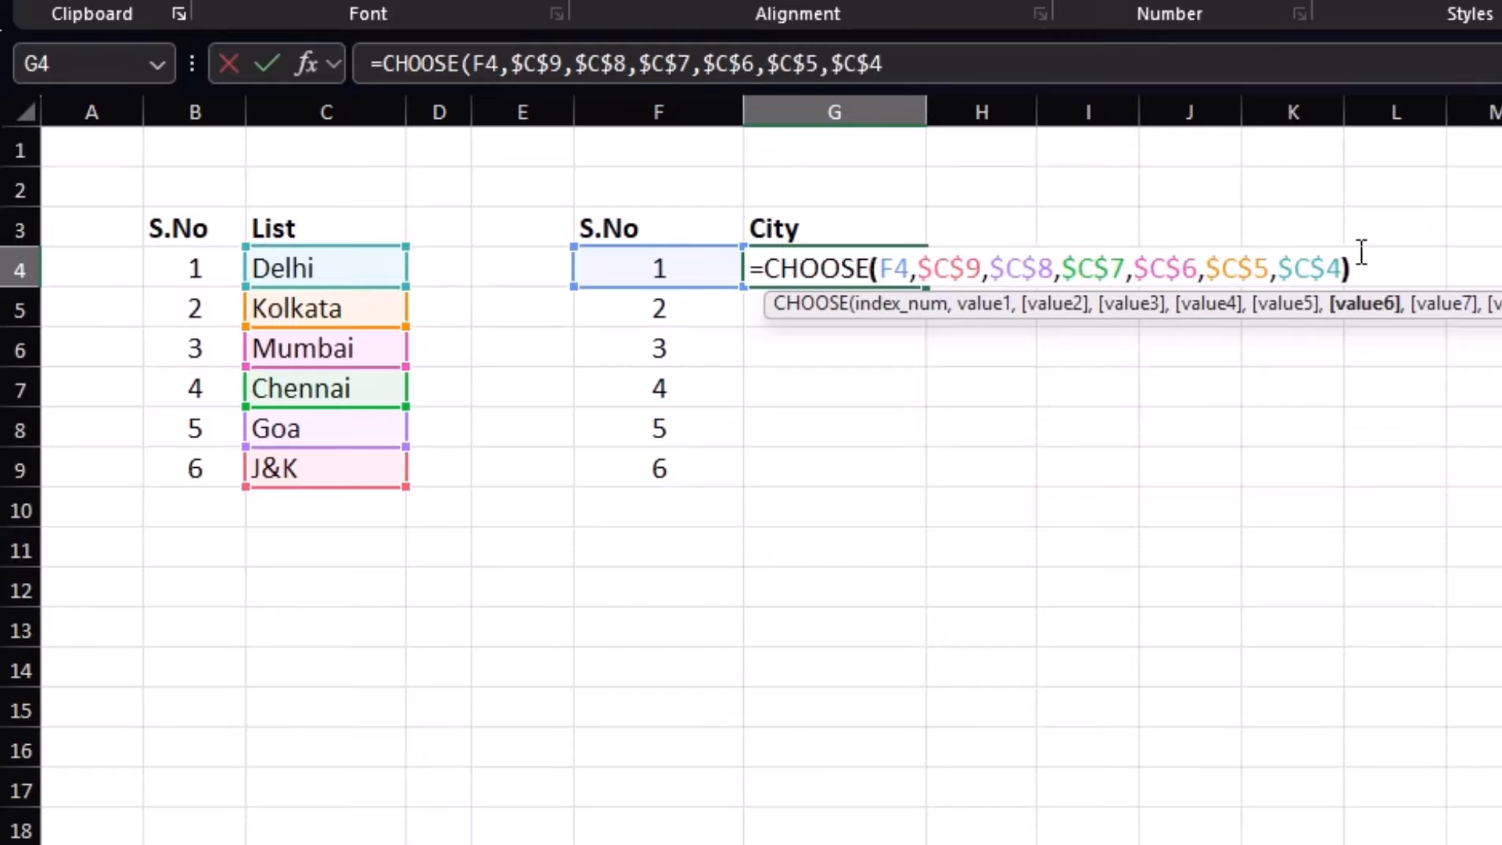
{"action": "type", "text": ")"}
{"action": "key", "text": "Return"}
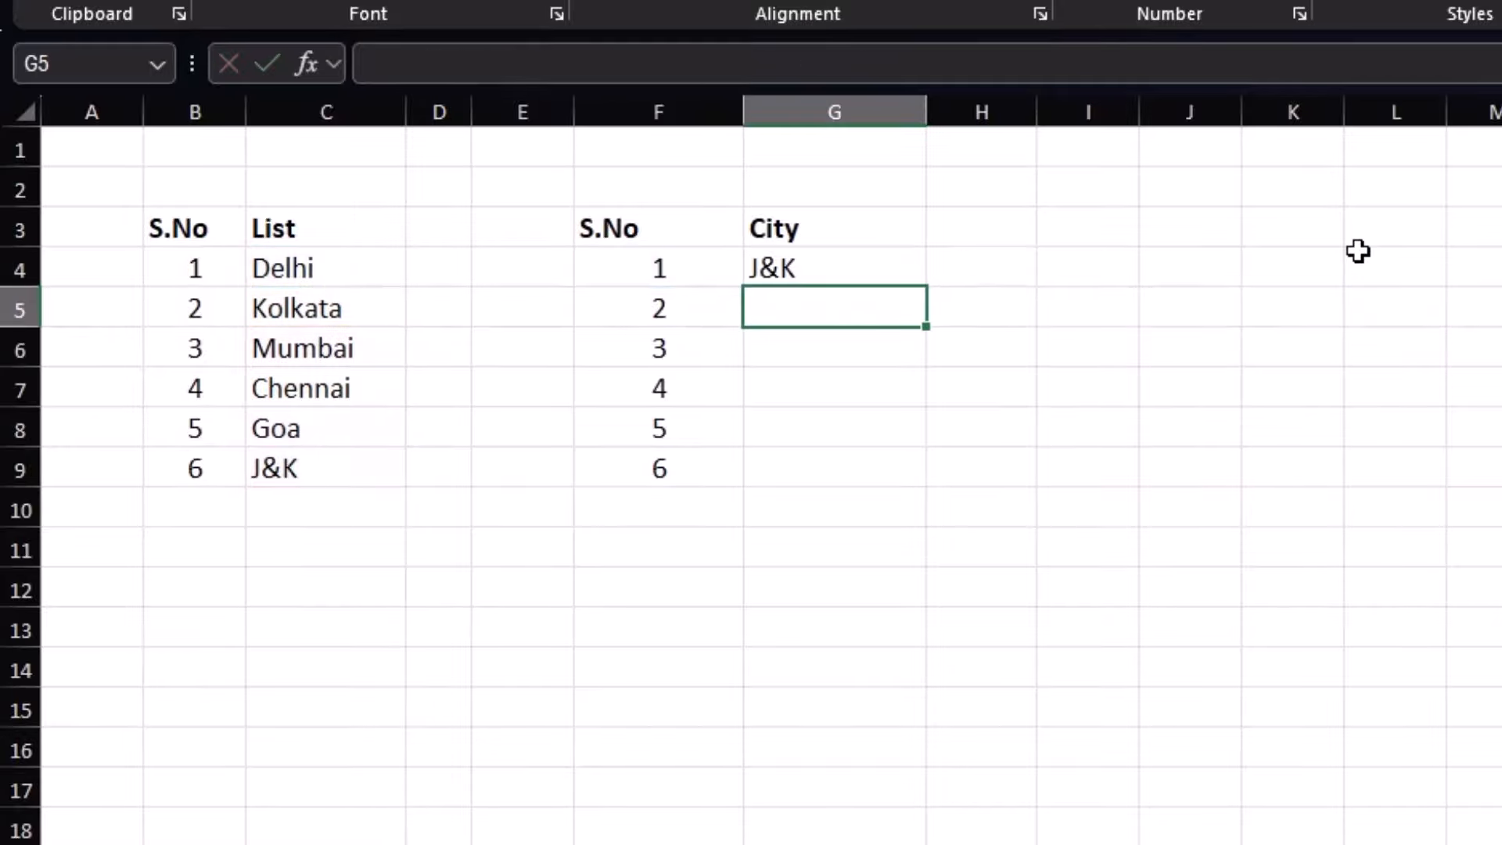
Fill the CHOOSE formula down to G9, then clear G5:G9
{"action": "left_click", "coordinate": [895, 268]}
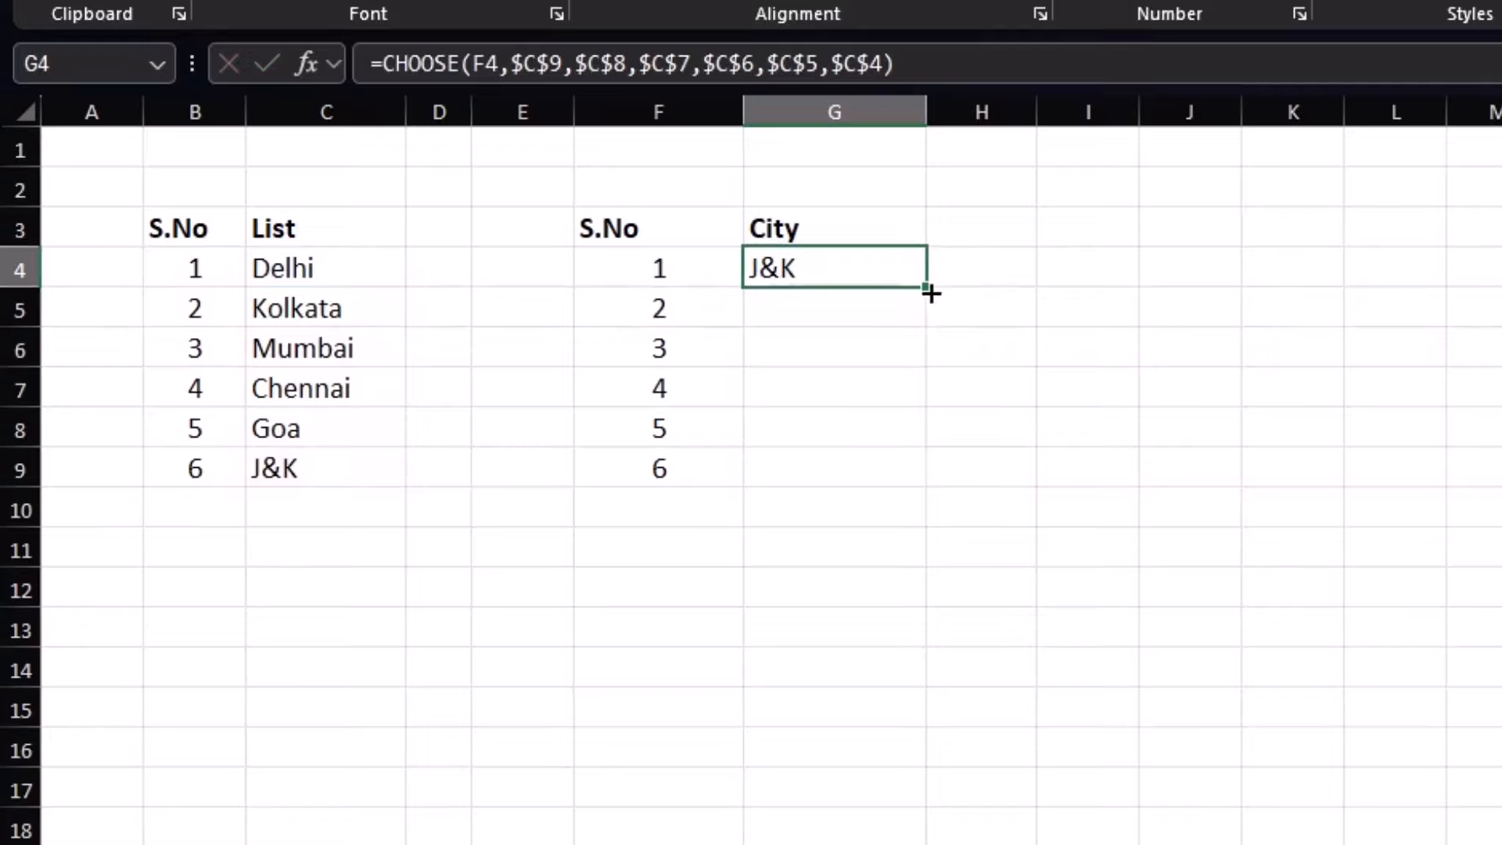
{"action": "left_click_drag", "start_coordinate": [924, 293], "coordinate": [917, 478]}
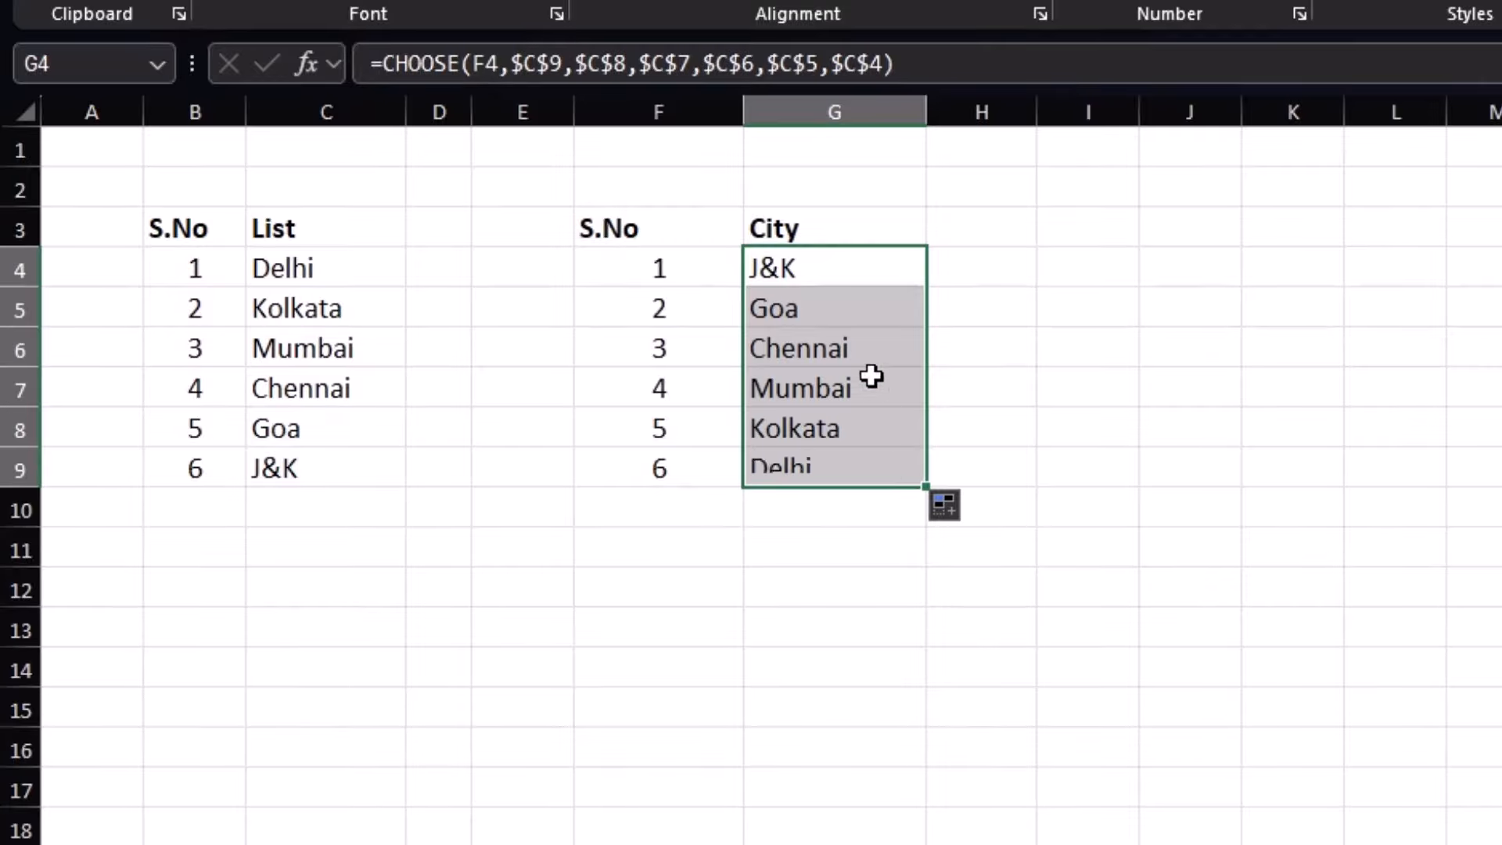
{"action": "left_click", "coordinate": [804, 436]}
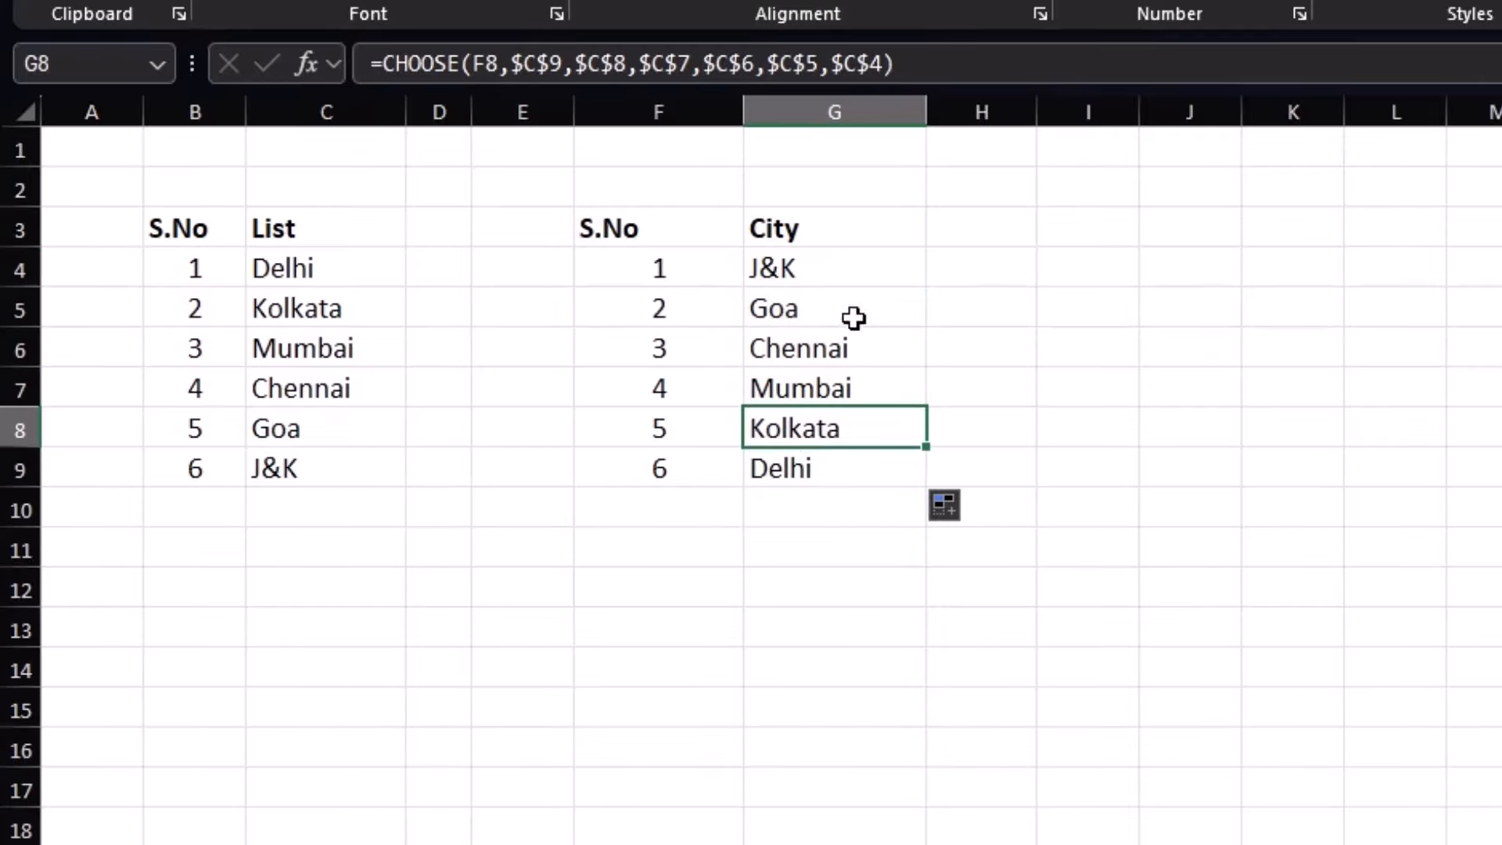
{"action": "left_click_drag", "start_coordinate": [858, 312], "coordinate": [872, 473]}
{"action": "key", "text": "Delete"}
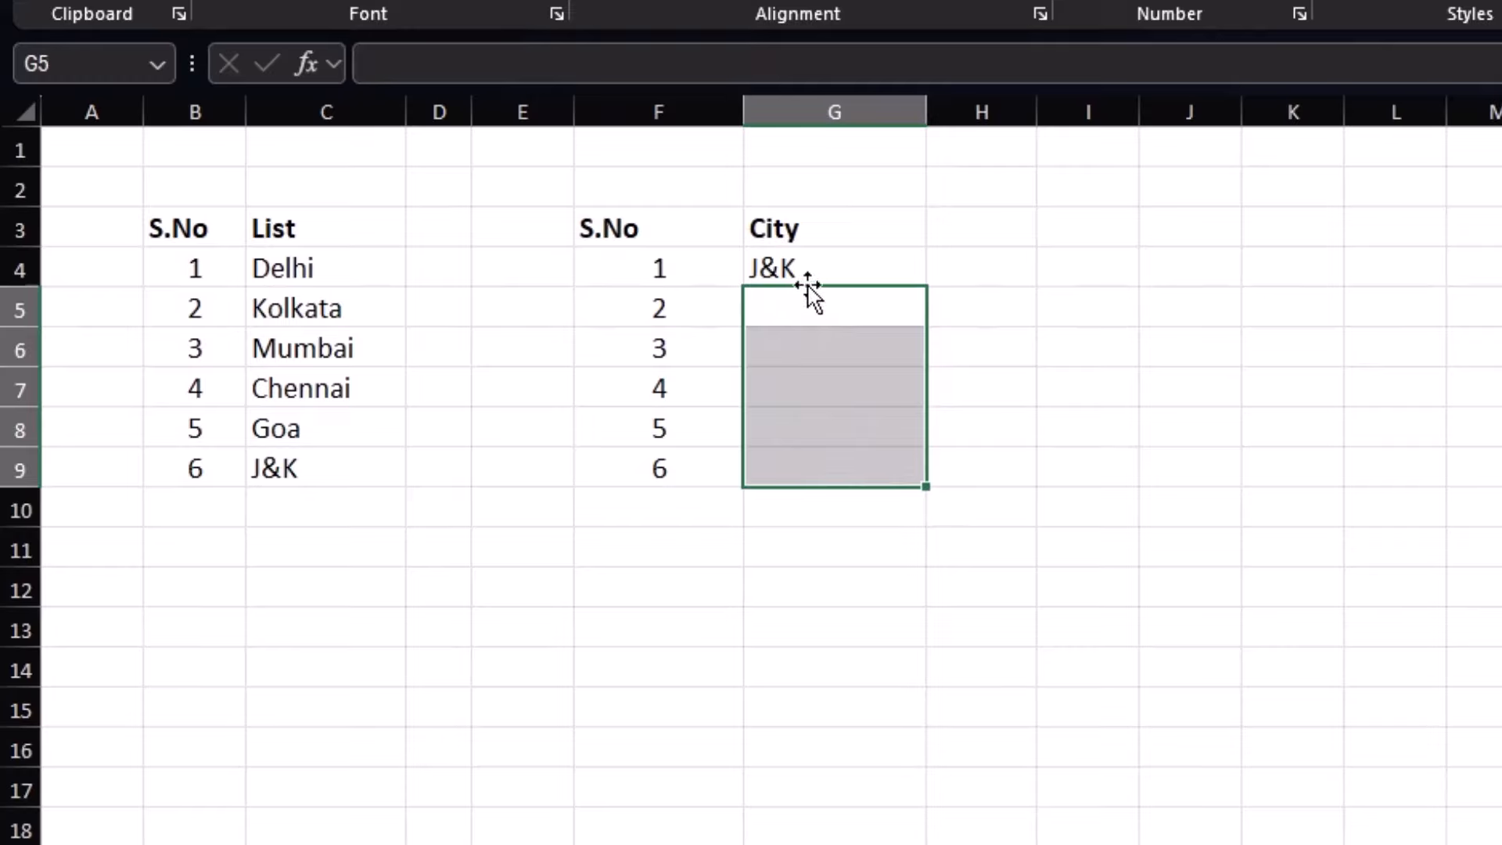
Rebuild G4's choices in the order C6, C8, C9, C4, C7, C5
{"action": "left_click", "coordinate": [856, 270]}
{"action": "key", "text": "F2"}
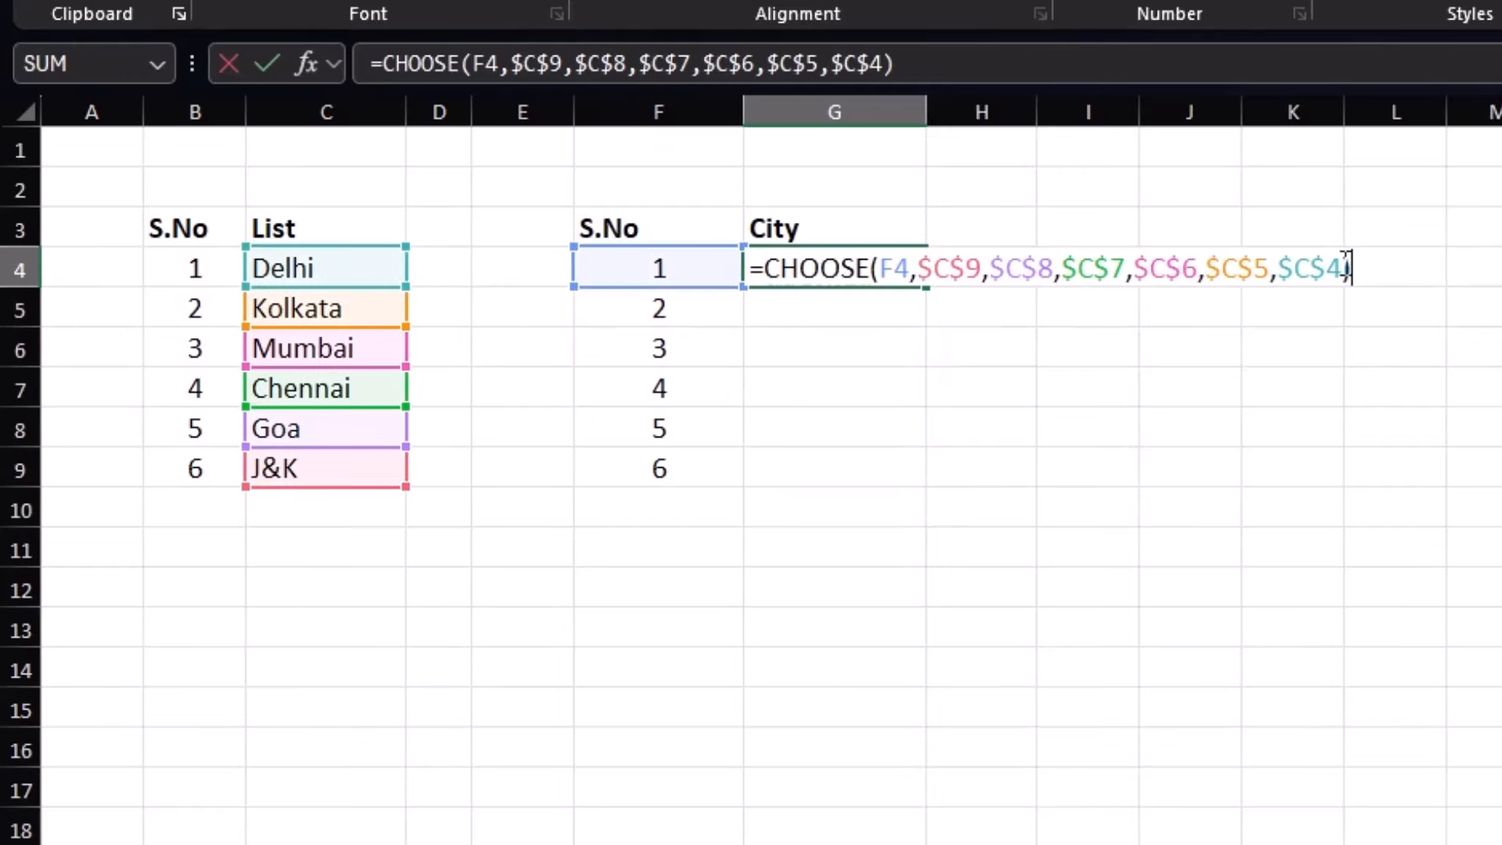
{"action": "key", "text": "BackSpace"}
{"action": "key", "text": "BackSpace"}
{"action": "key", "text": "BackSpace"}
{"action": "key", "text": "BackSpace"}
{"action": "key", "text": "BackSpace"}
{"action": "key", "text": "BackSpace"}
{"action": "key", "text": "BackSpace"}
{"action": "key", "text": "BackSpace"}
{"action": "key", "text": "BackSpace"}
{"action": "key", "text": "BackSpace"}
{"action": "key", "text": "BackSpace"}
{"action": "key", "text": "BackSpace"}
{"action": "key", "text": "BackSpace"}
{"action": "key", "text": "BackSpace"}
{"action": "key", "text": "BackSpace"}
{"action": "key", "text": "BackSpace"}
{"action": "key", "text": "BackSpace"}
{"action": "key", "text": "BackSpace"}
{"action": "key", "text": "BackSpace"}
{"action": "key", "text": "BackSpace"}
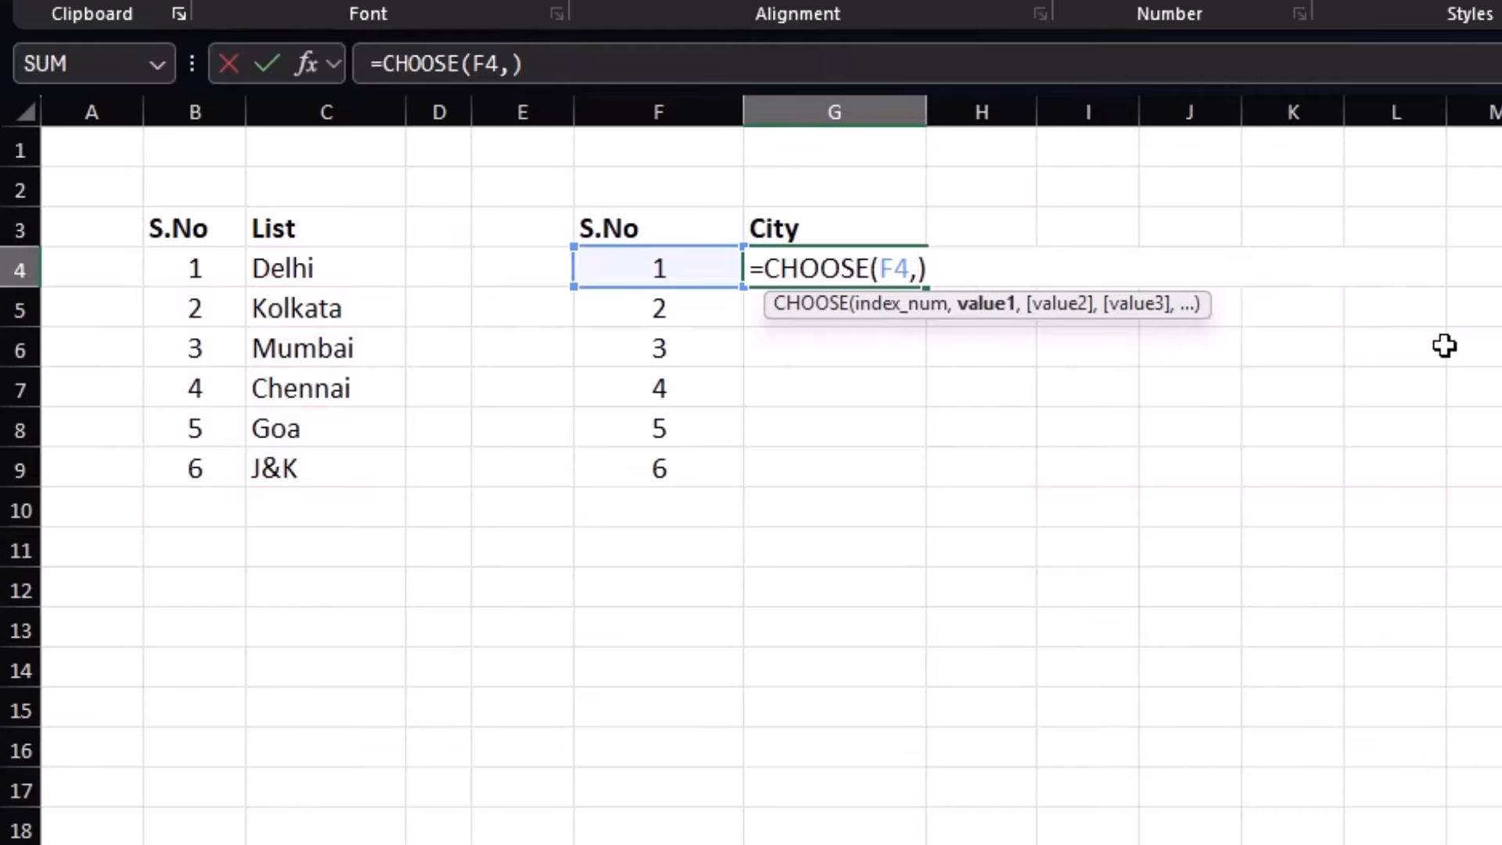
{"action": "left_click", "coordinate": [318, 354]}
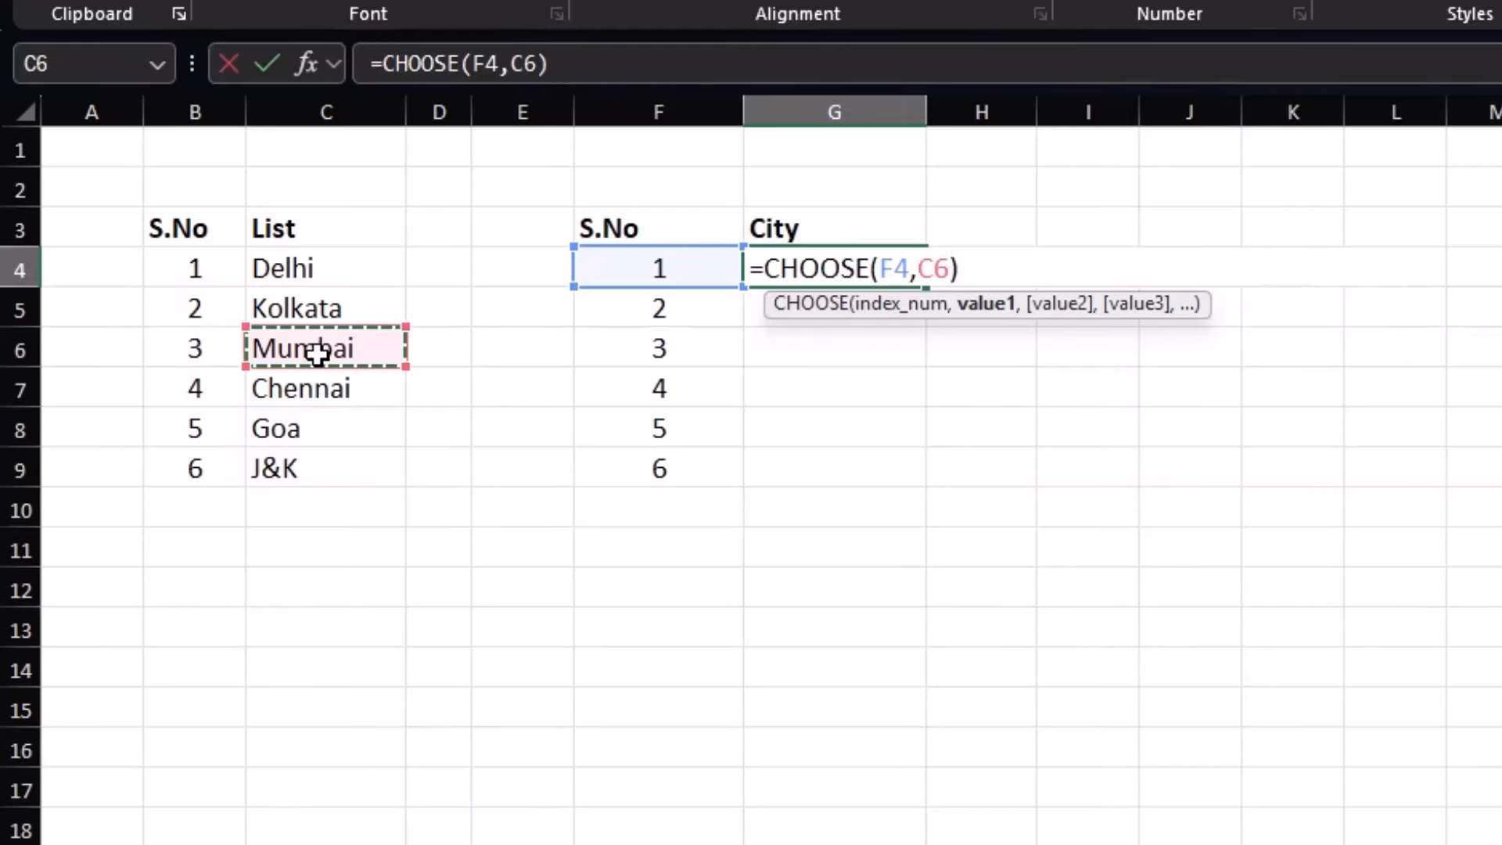
{"action": "type", "text": ","}
{"action": "left_click", "coordinate": [297, 430]}
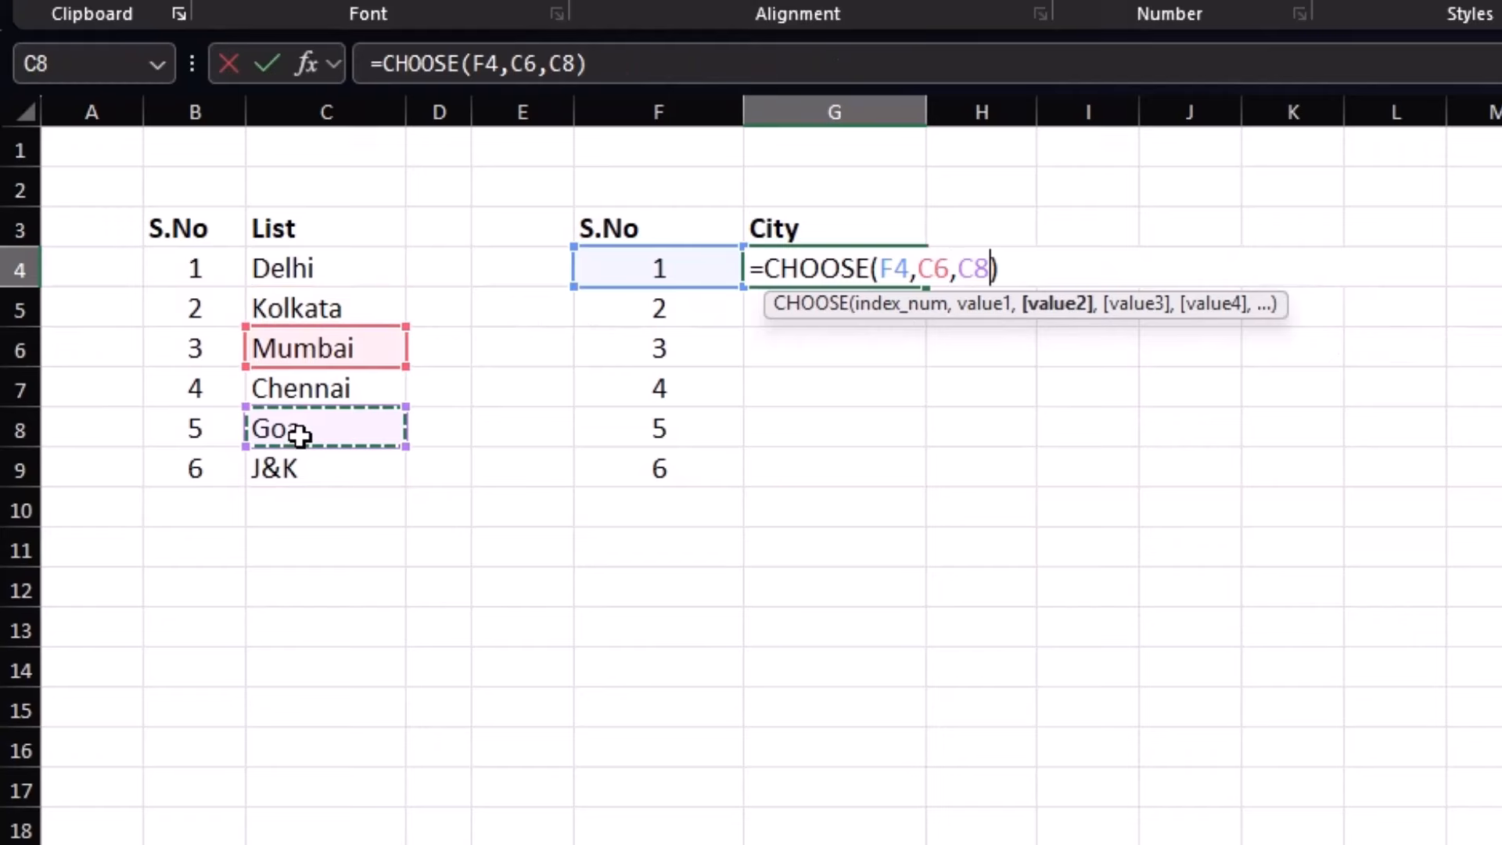
{"action": "type", "text": ","}
{"action": "left_click", "coordinate": [305, 480]}
{"action": "type", "text": ","}
{"action": "left_click", "coordinate": [332, 277]}
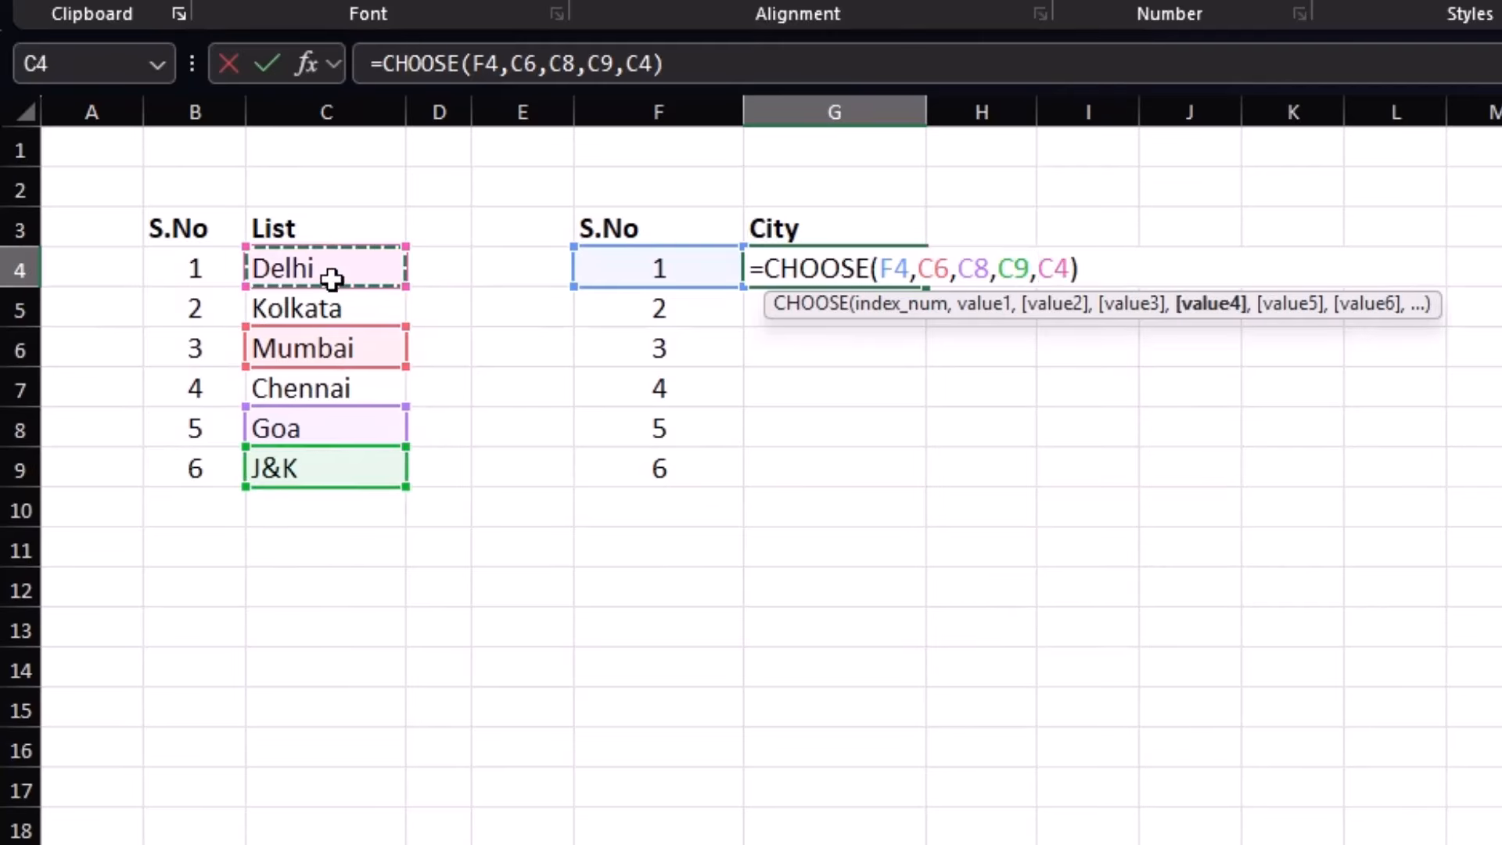
{"action": "type", "text": ","}
{"action": "left_click", "coordinate": [338, 377]}
{"action": "type", "text": ","}
{"action": "left_click", "coordinate": [352, 309]}
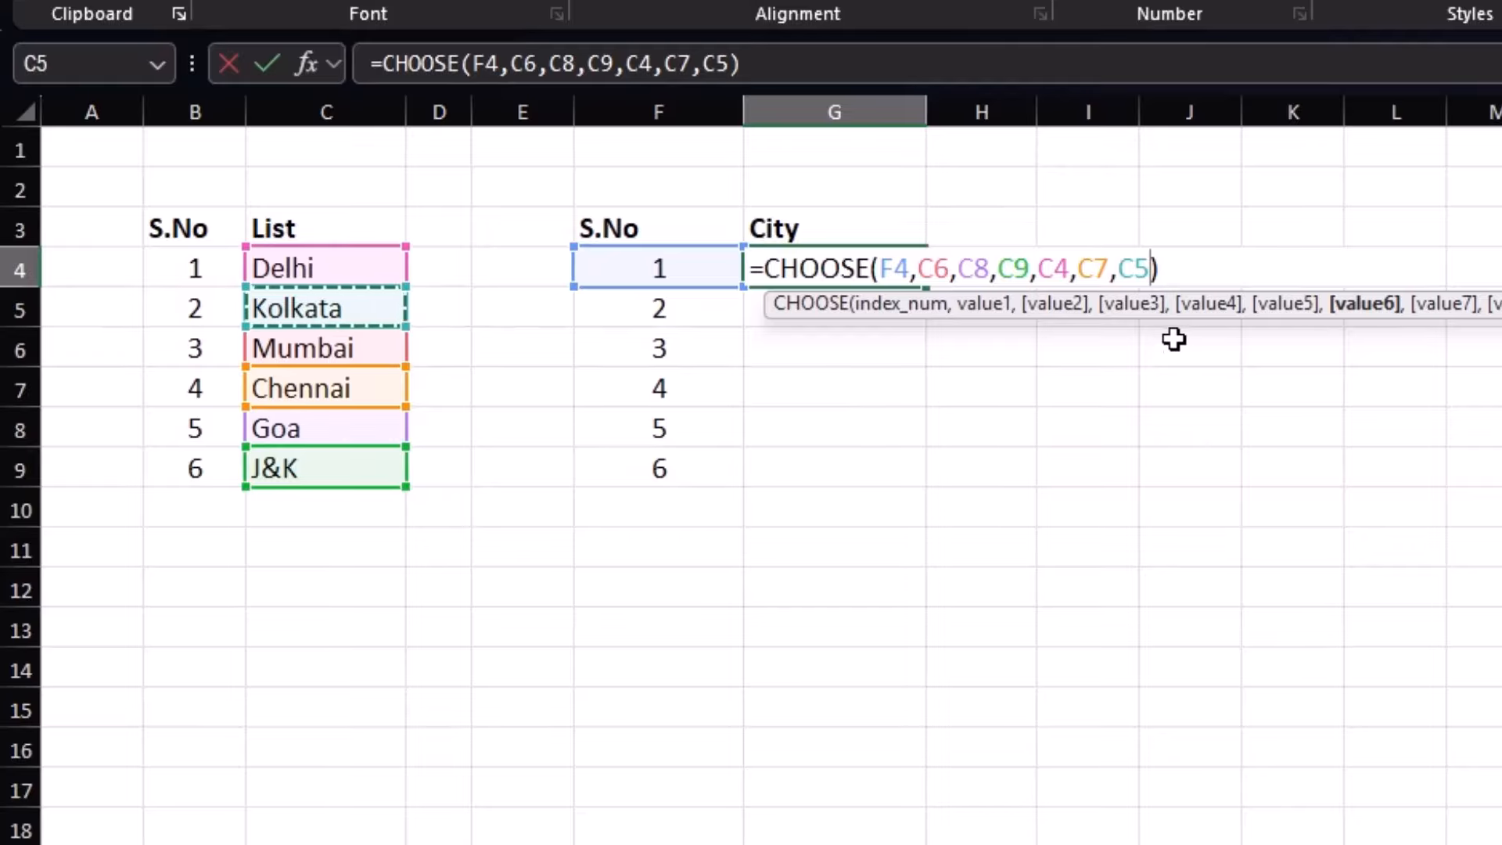
Make the references absolute, commit so G4 shows Mumbai, and fill down to G9
{"action": "left_click_drag", "start_coordinate": [1149, 266], "coordinate": [917, 268]}
{"action": "key", "text": "F4"}
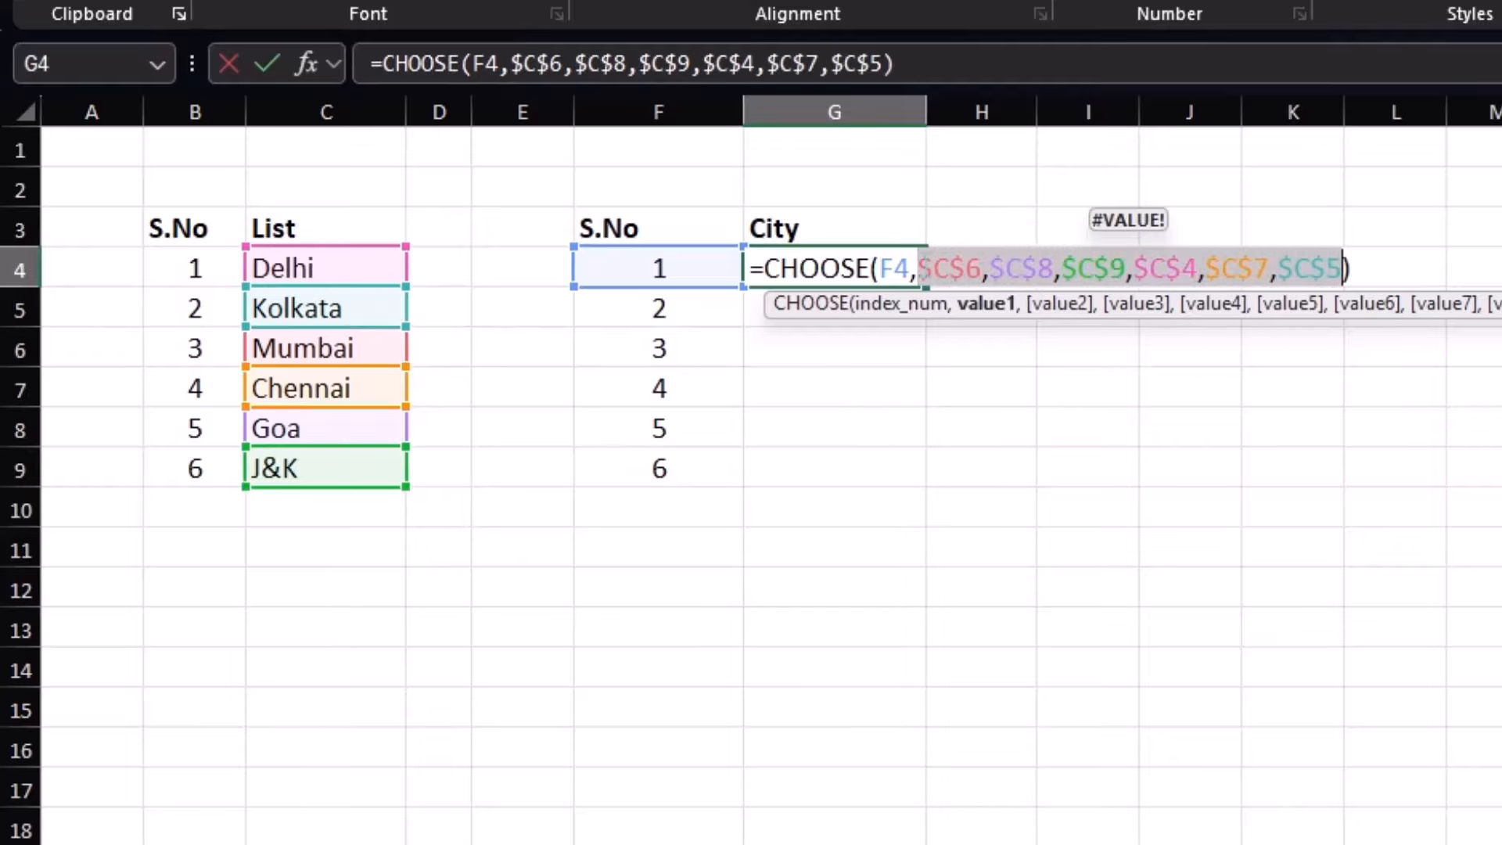
{"action": "key", "text": "Return"}
{"action": "left_click", "coordinate": [923, 266]}
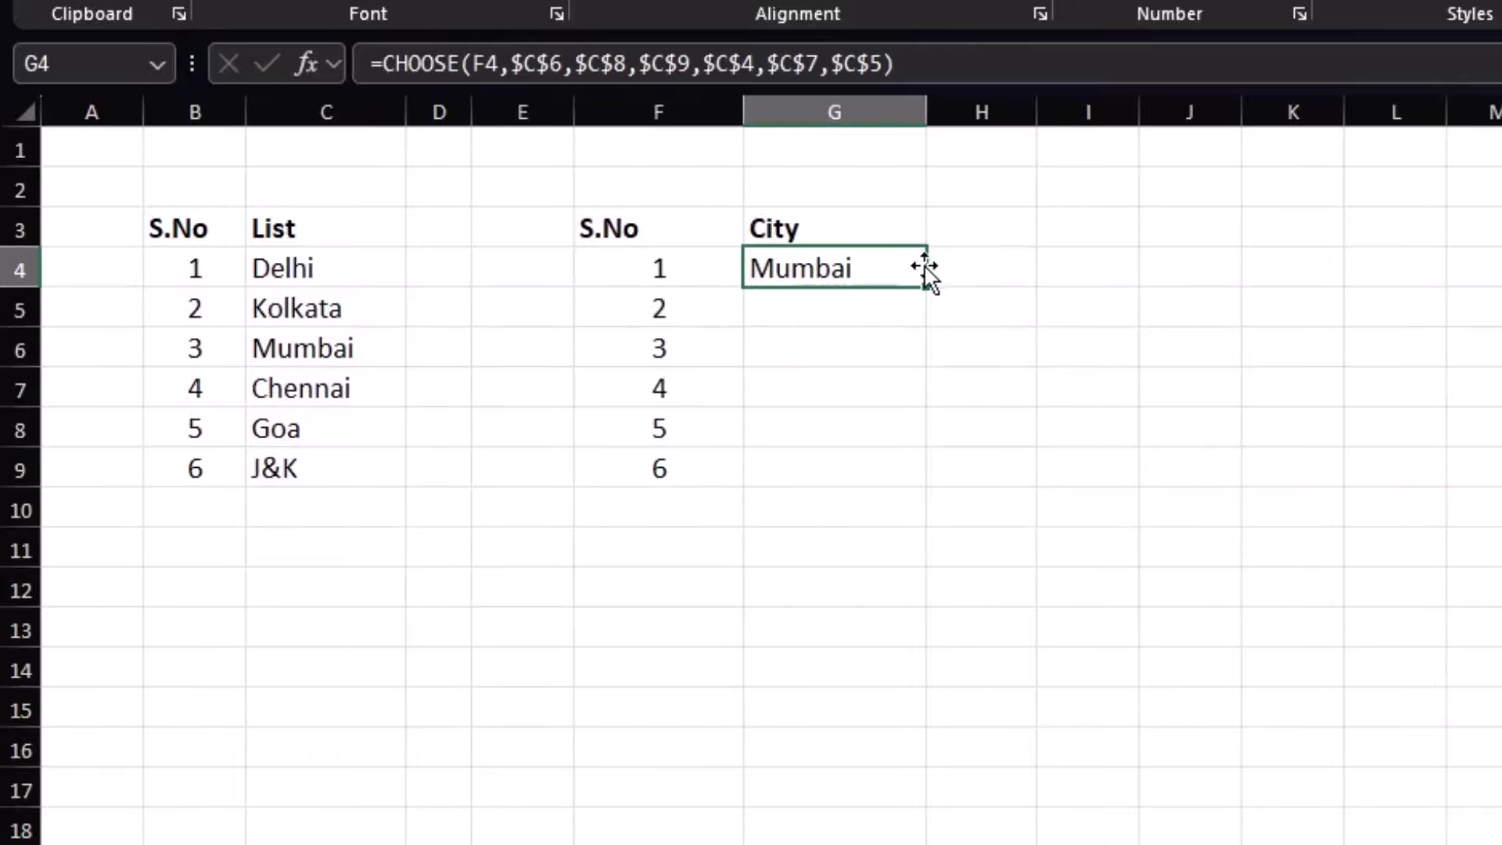
{"action": "left_click_drag", "start_coordinate": [931, 293], "coordinate": [915, 469]}
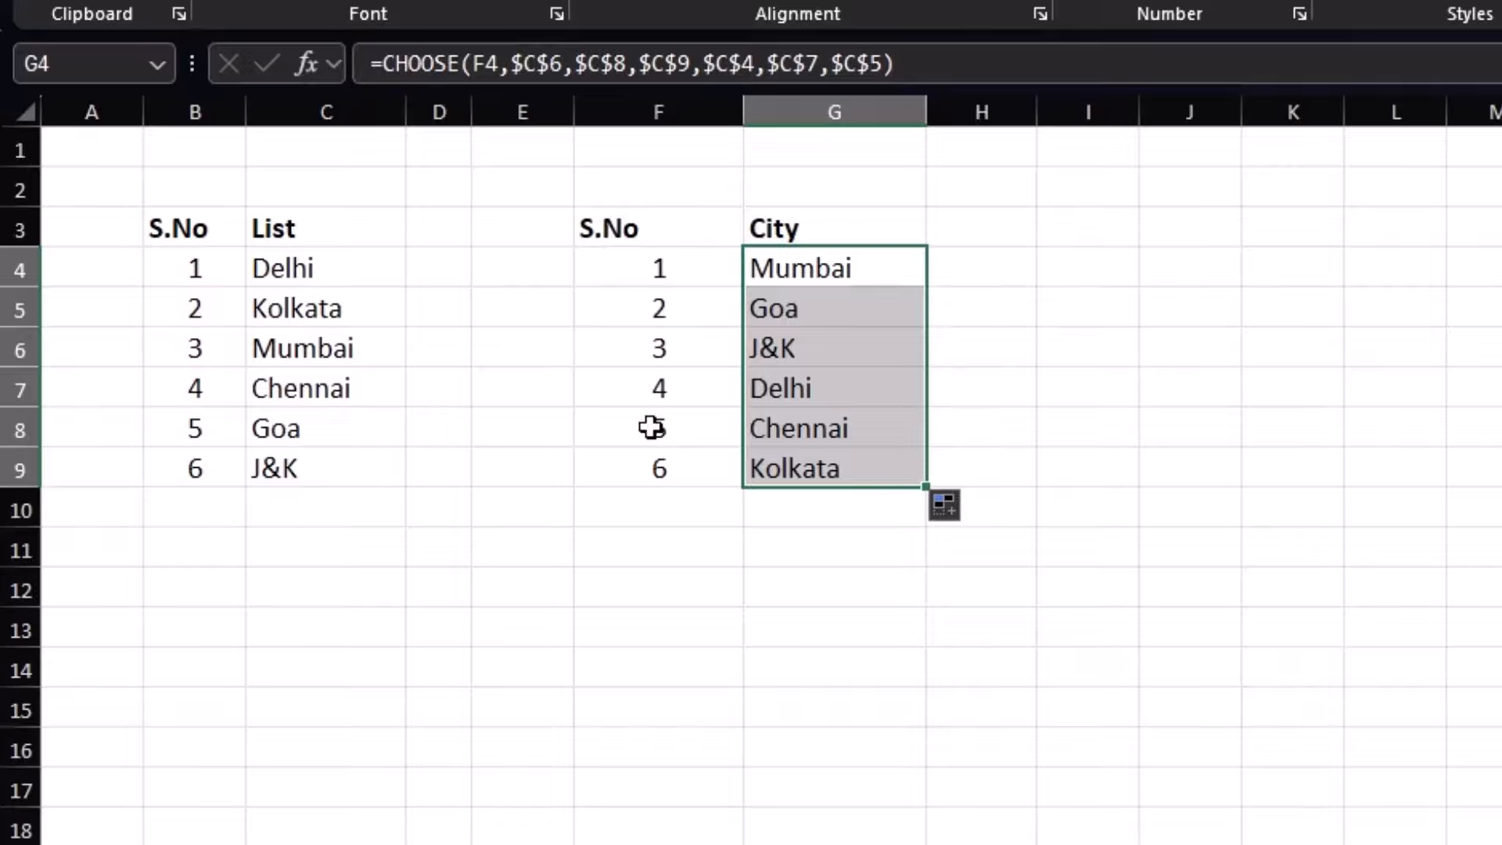
Undo the fill and delete the serial numbers 1–6 from F4:F9
{"action": "left_click_drag", "start_coordinate": [673, 277], "coordinate": [677, 425]}
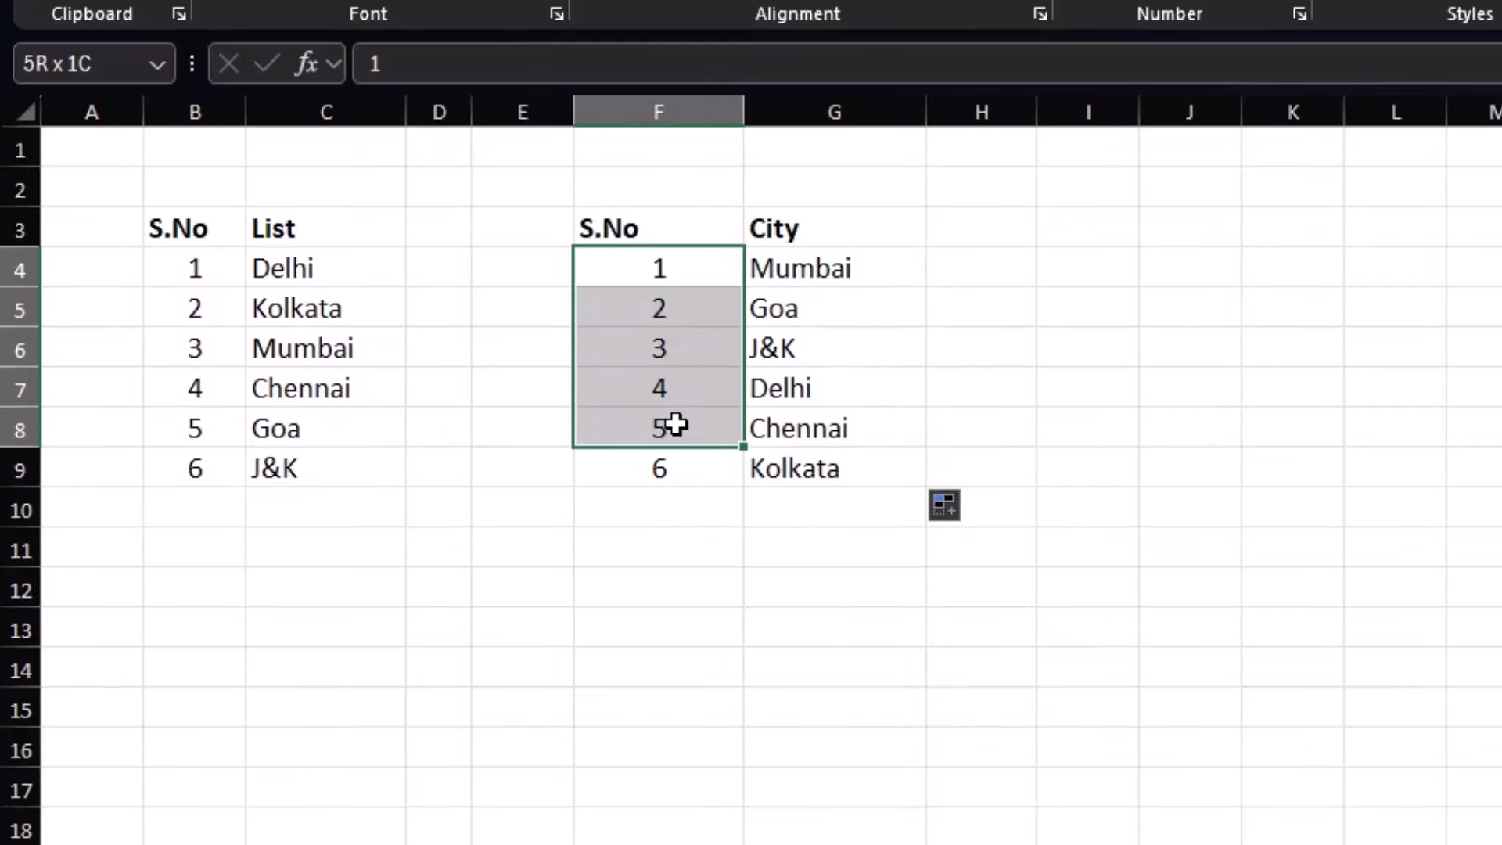
{"action": "key", "text": "ctrl+z"}
{"action": "left_click_drag", "start_coordinate": [622, 258], "coordinate": [661, 469]}
{"action": "key", "text": "Delete"}
{"action": "left_click", "coordinate": [830, 271]}
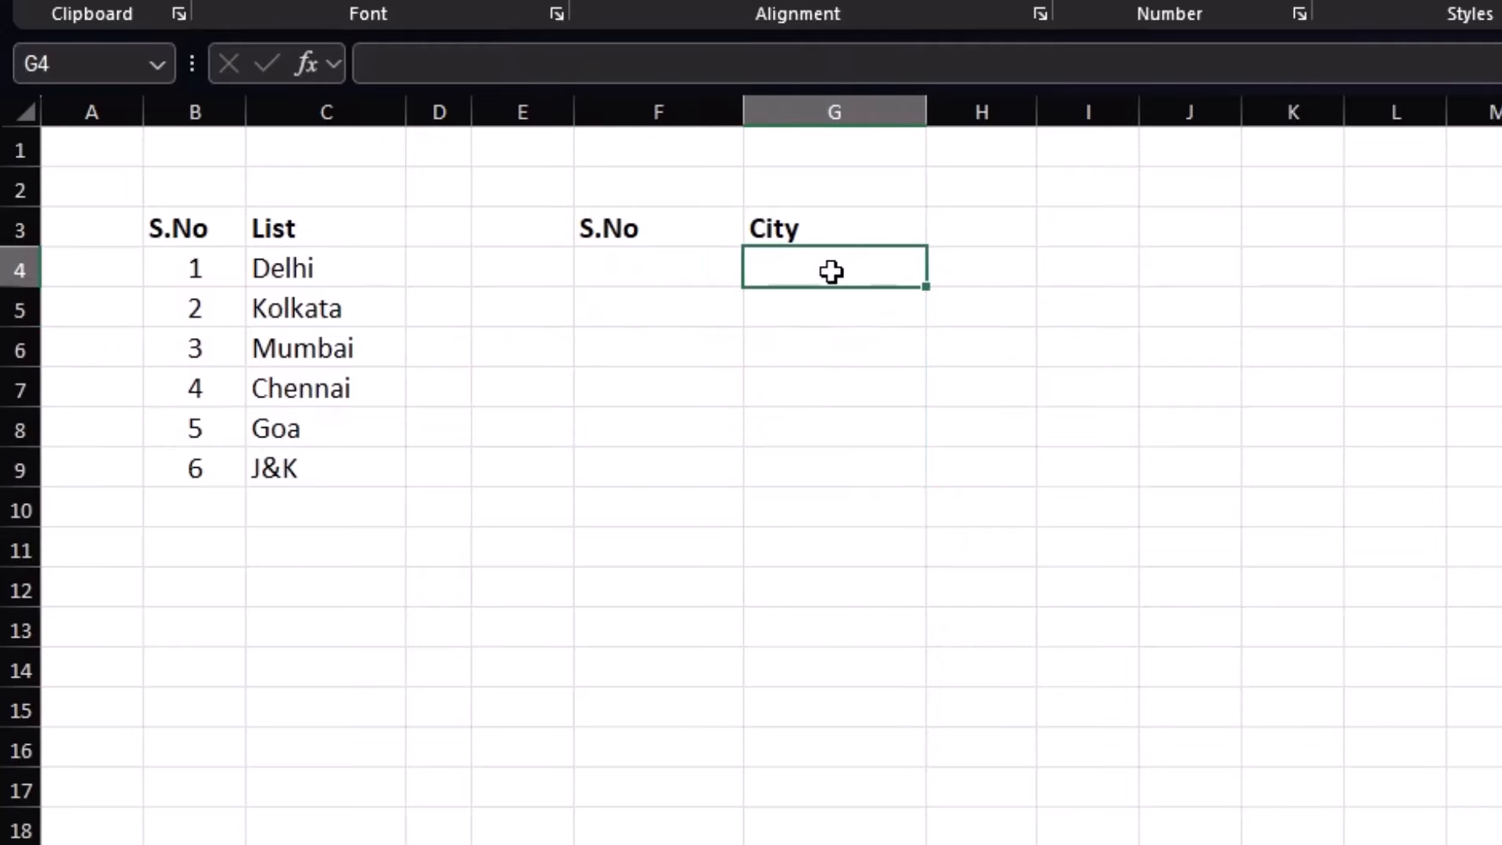
In G4, enter =CHOOSE({1,2,3,4,5,6},C6,C5,C7,C4,C9,C8)
{"action": "type", "text": "="}
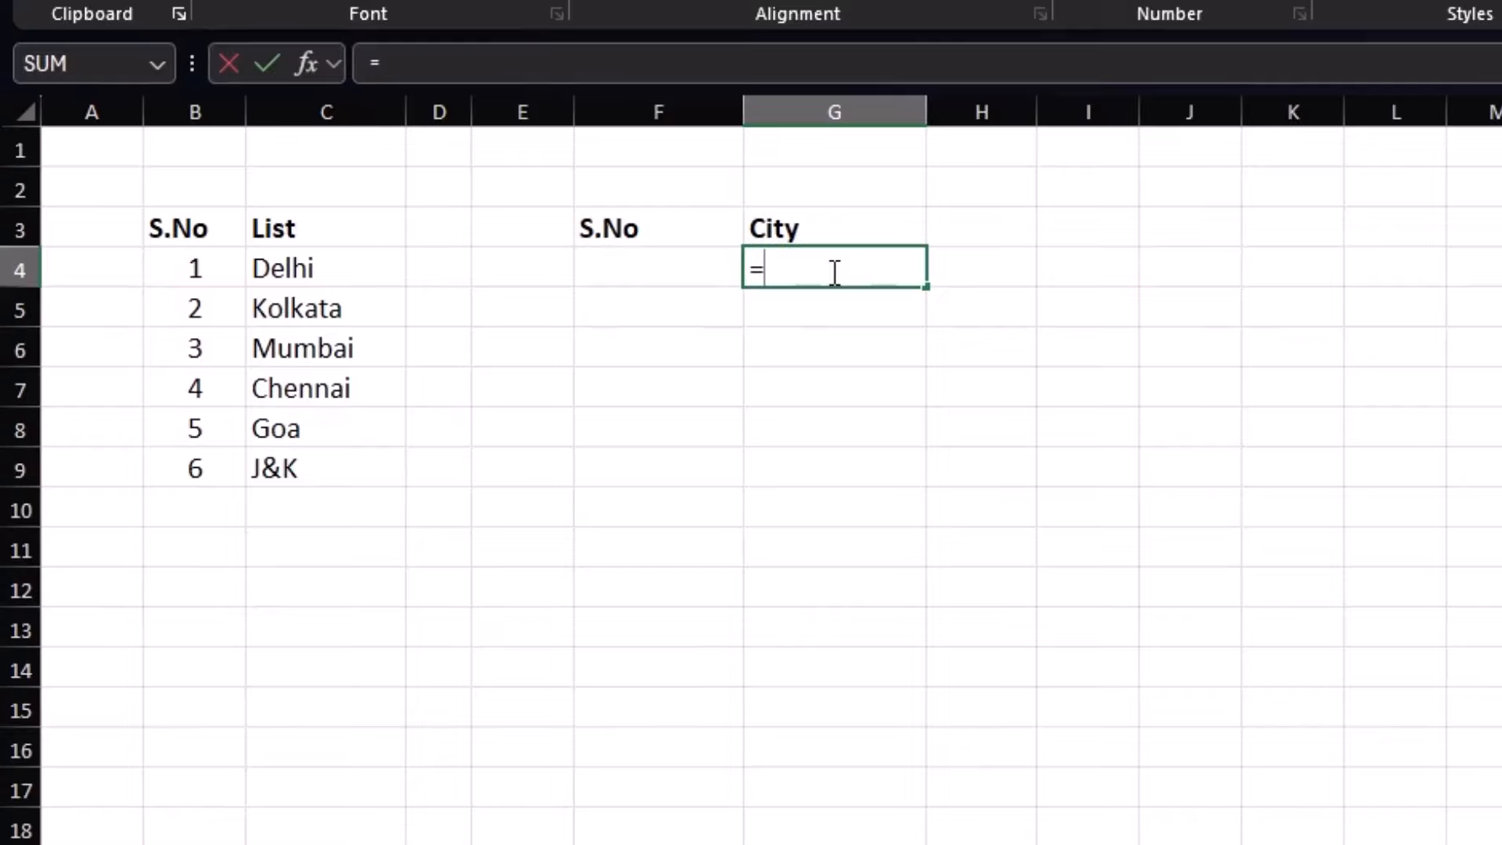
{"action": "type", "text": "CHOOSE({"}
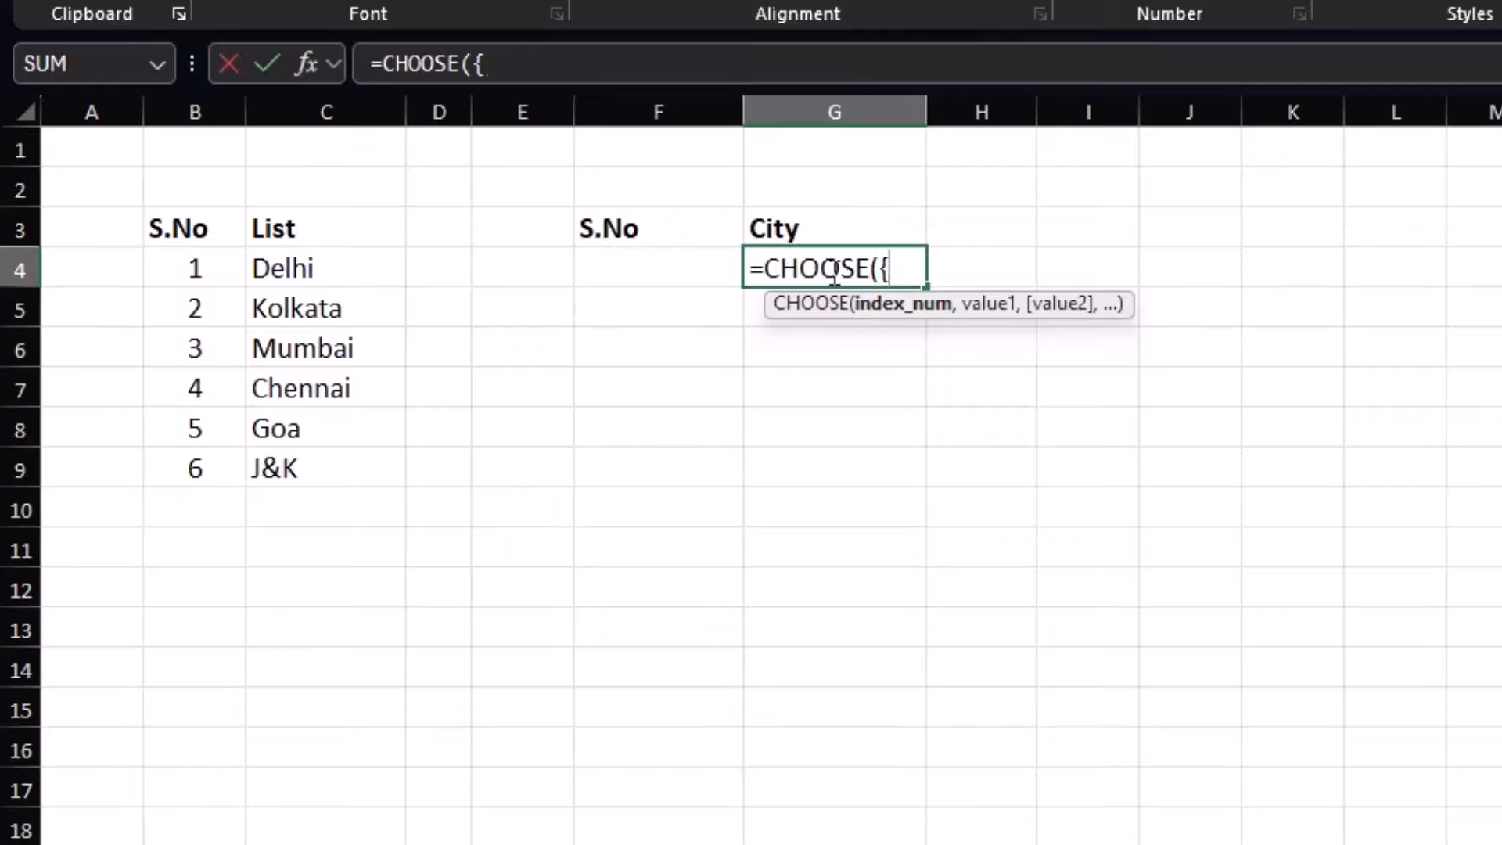
{"action": "type", "text": "1,2,3,4,5,6"}
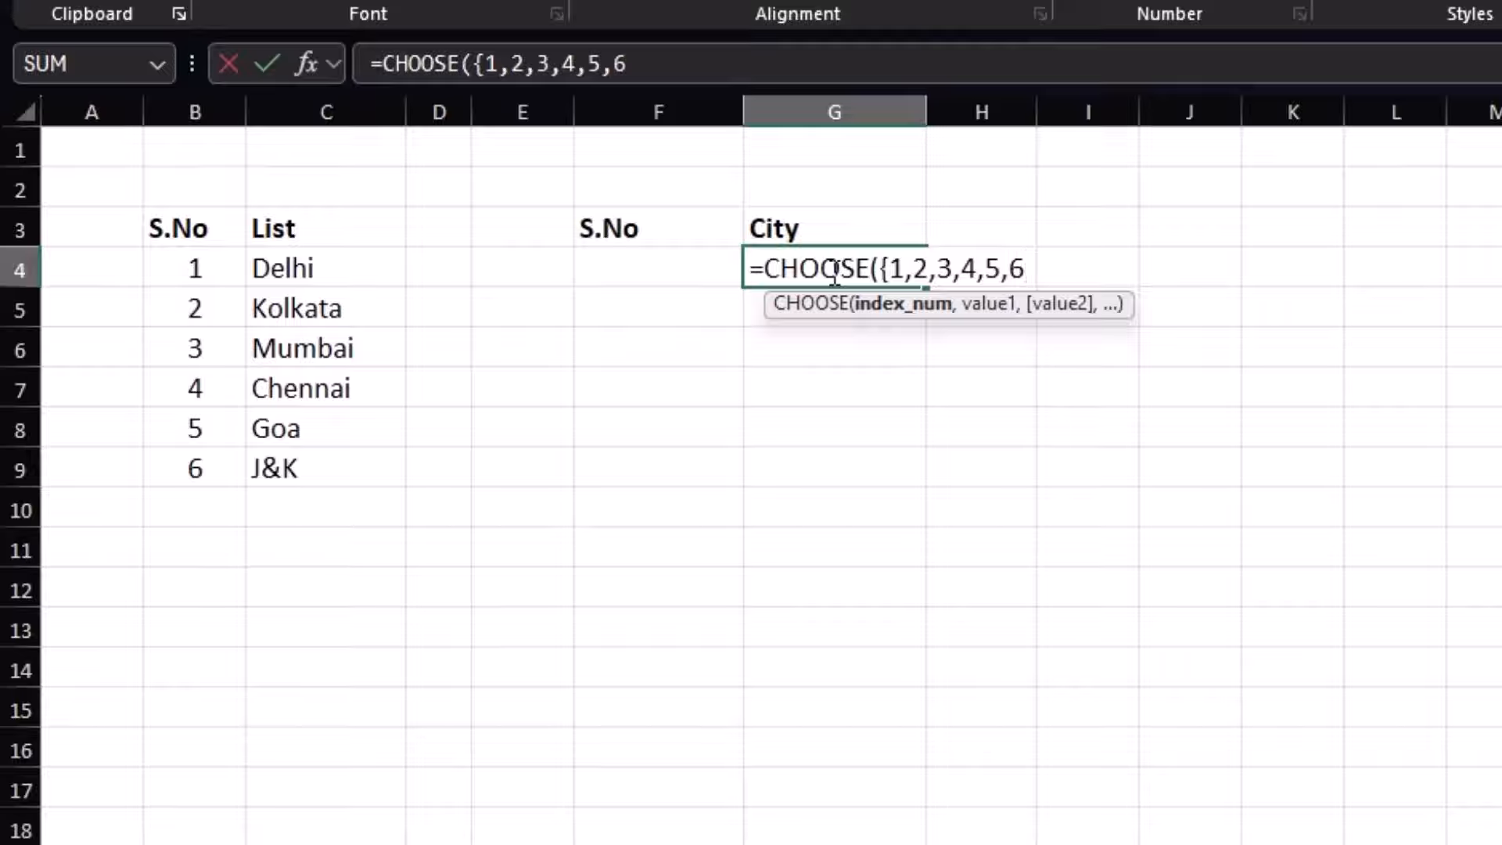
{"action": "type", "text": "},"}
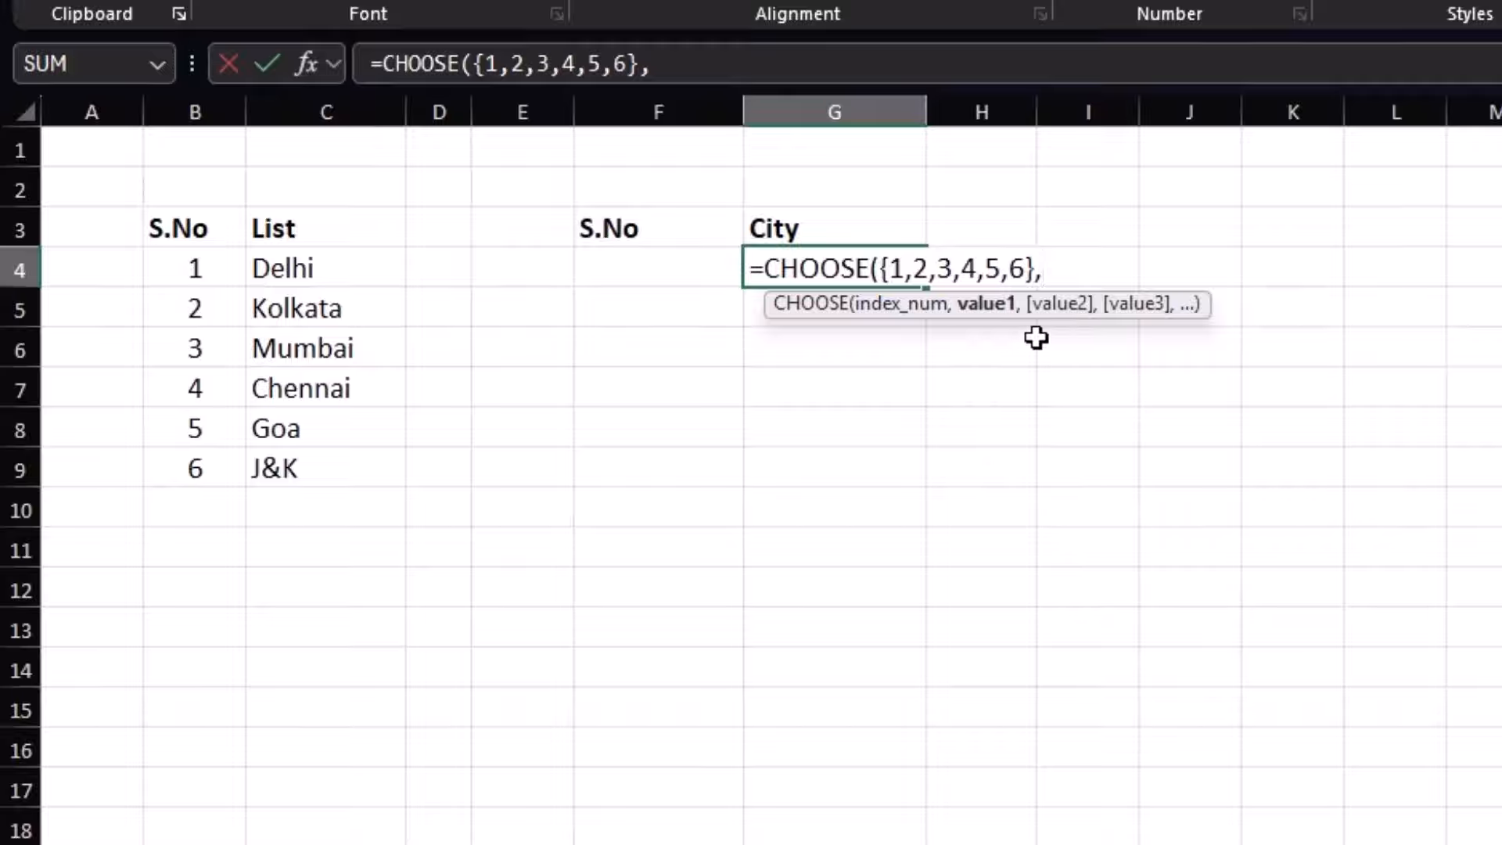
{"action": "left_click", "coordinate": [338, 356]}
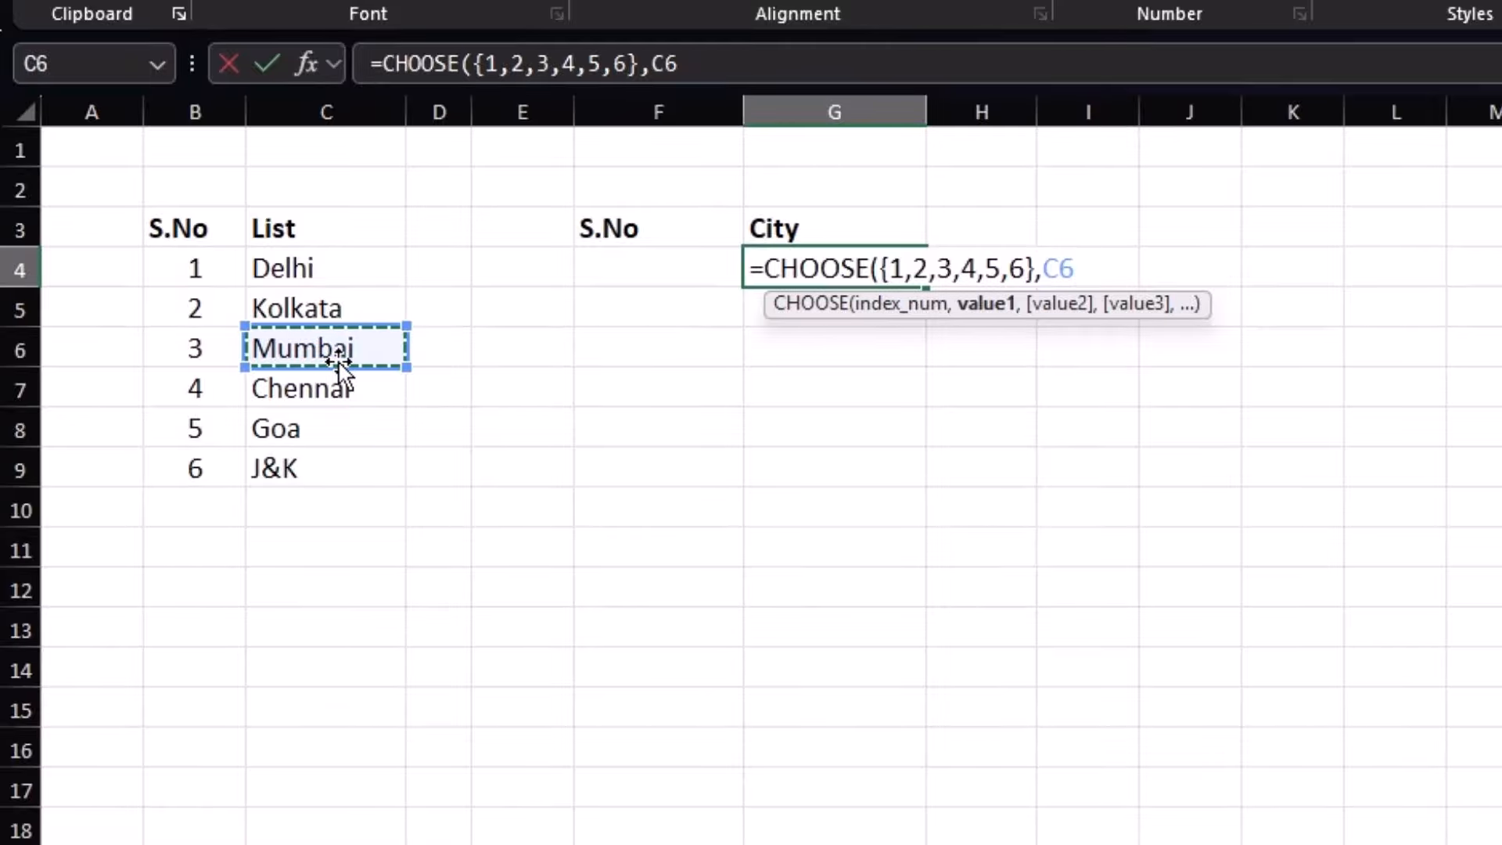
{"action": "type", "text": ","}
{"action": "left_click", "coordinate": [325, 309]}
{"action": "type", "text": ","}
{"action": "left_click", "coordinate": [333, 391]}
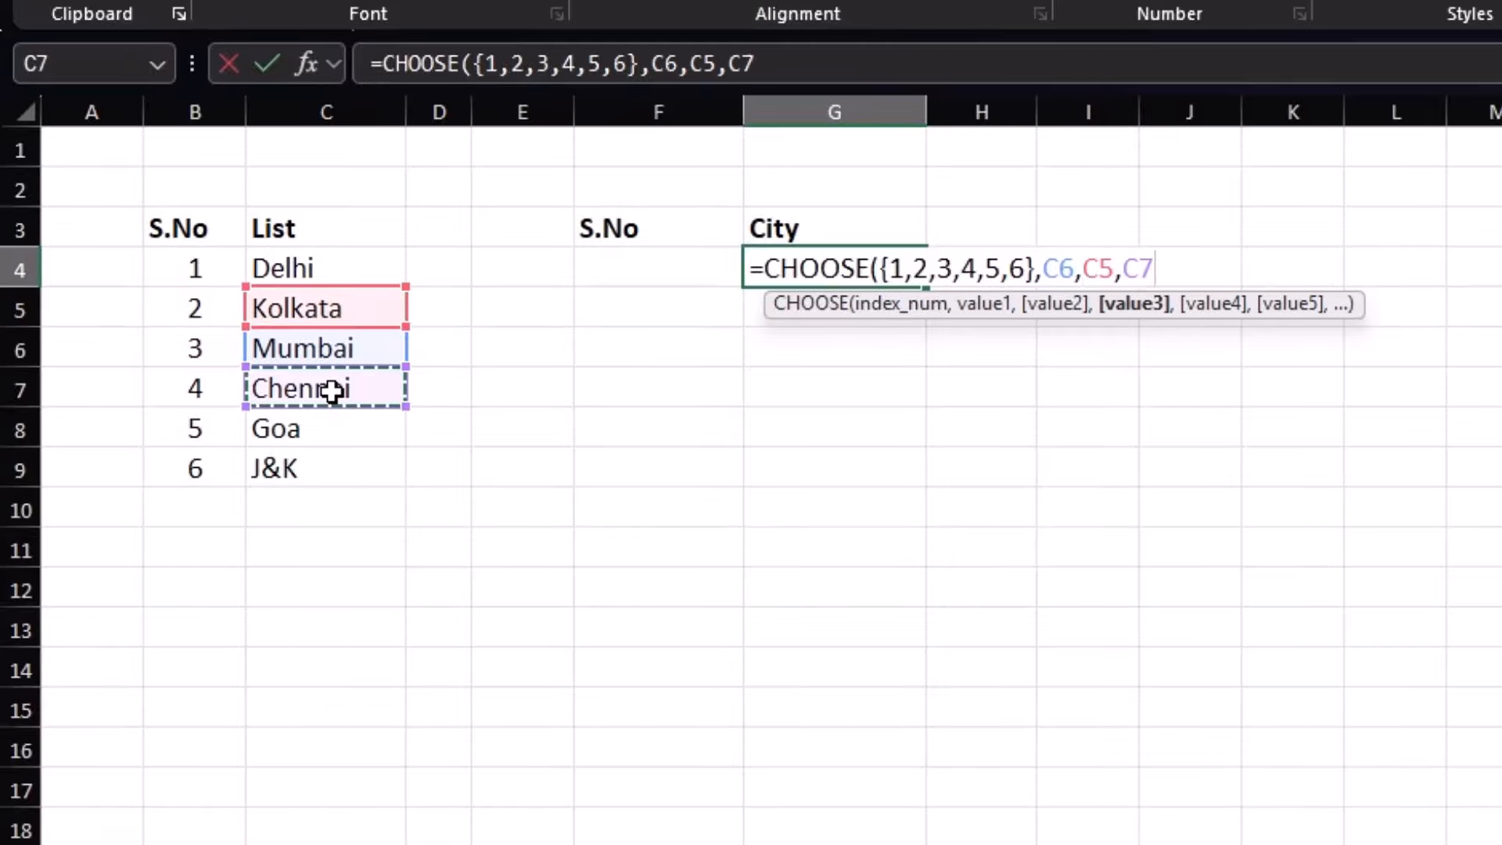
{"action": "type", "text": ","}
{"action": "left_click", "coordinate": [335, 283]}
{"action": "type", "text": ","}
{"action": "left_click", "coordinate": [335, 461]}
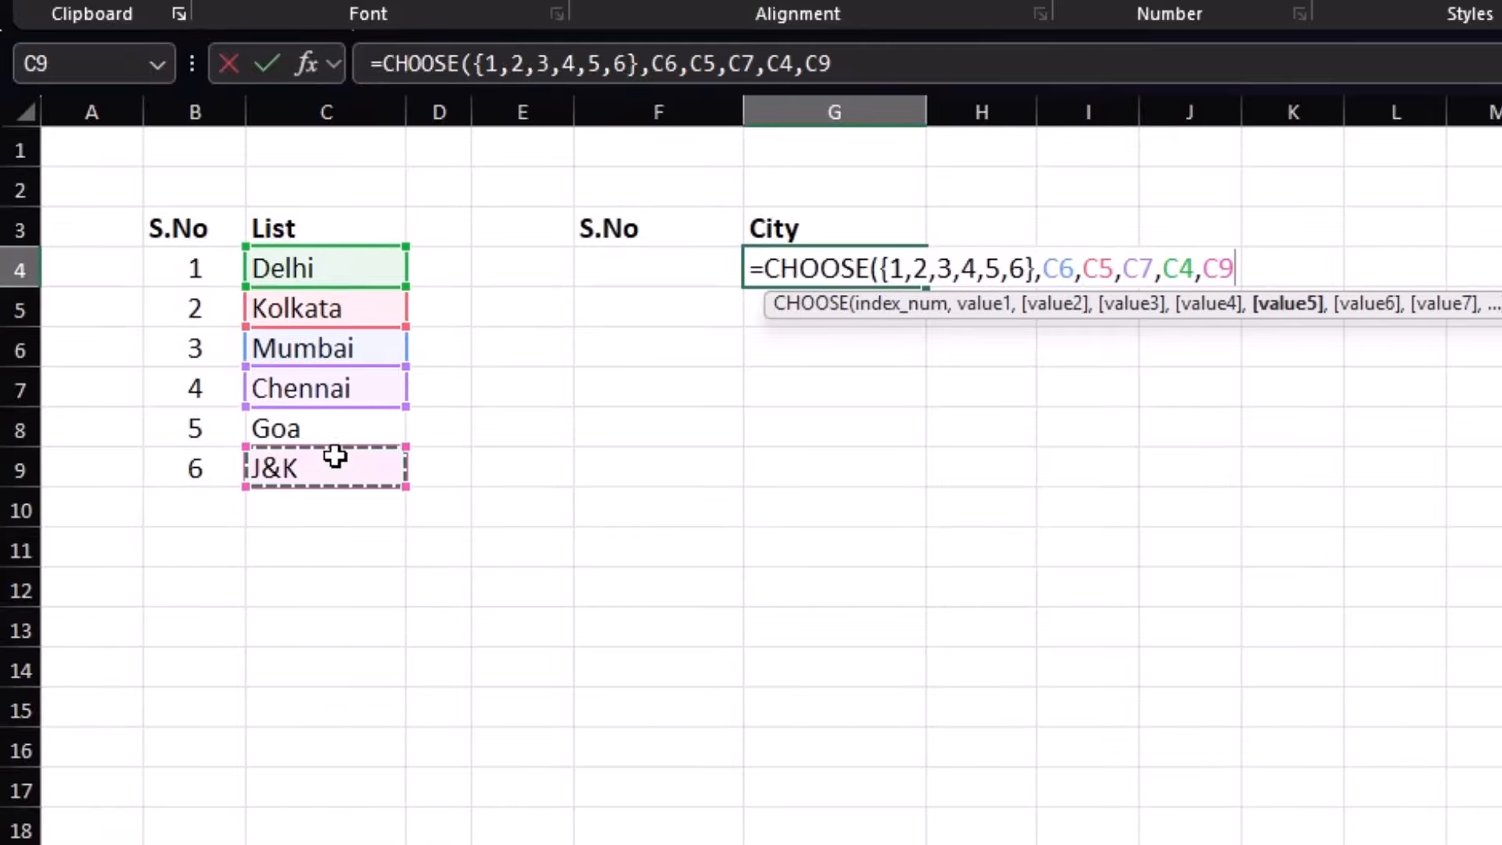
{"action": "type", "text": ","}
{"action": "left_click", "coordinate": [335, 430]}
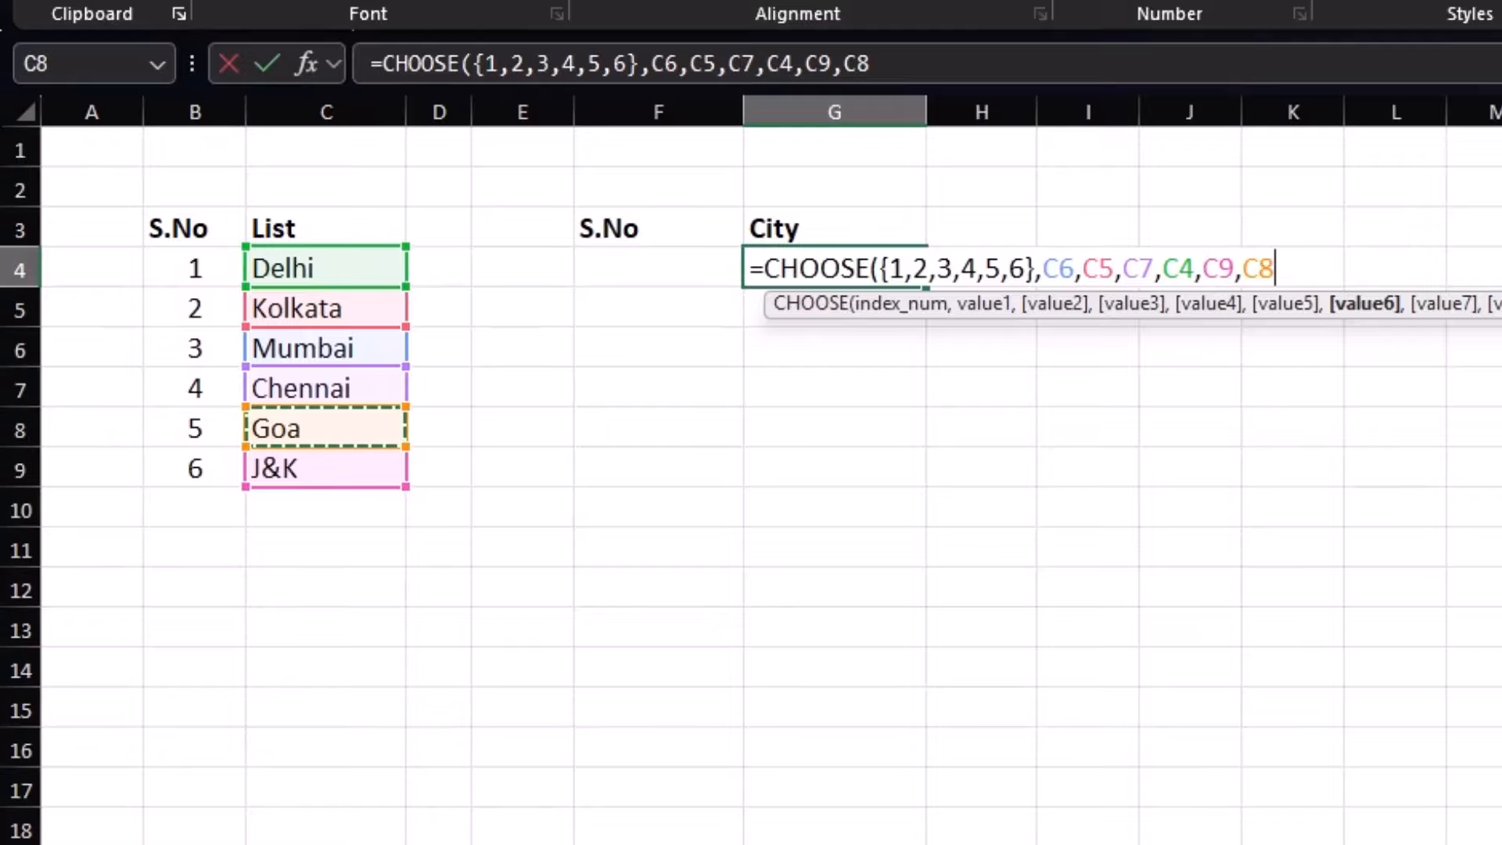
Make the six city references absolute and commit so the cities spill across G4:L4
{"action": "left_click_drag", "start_coordinate": [1276, 269], "coordinate": [1036, 266]}
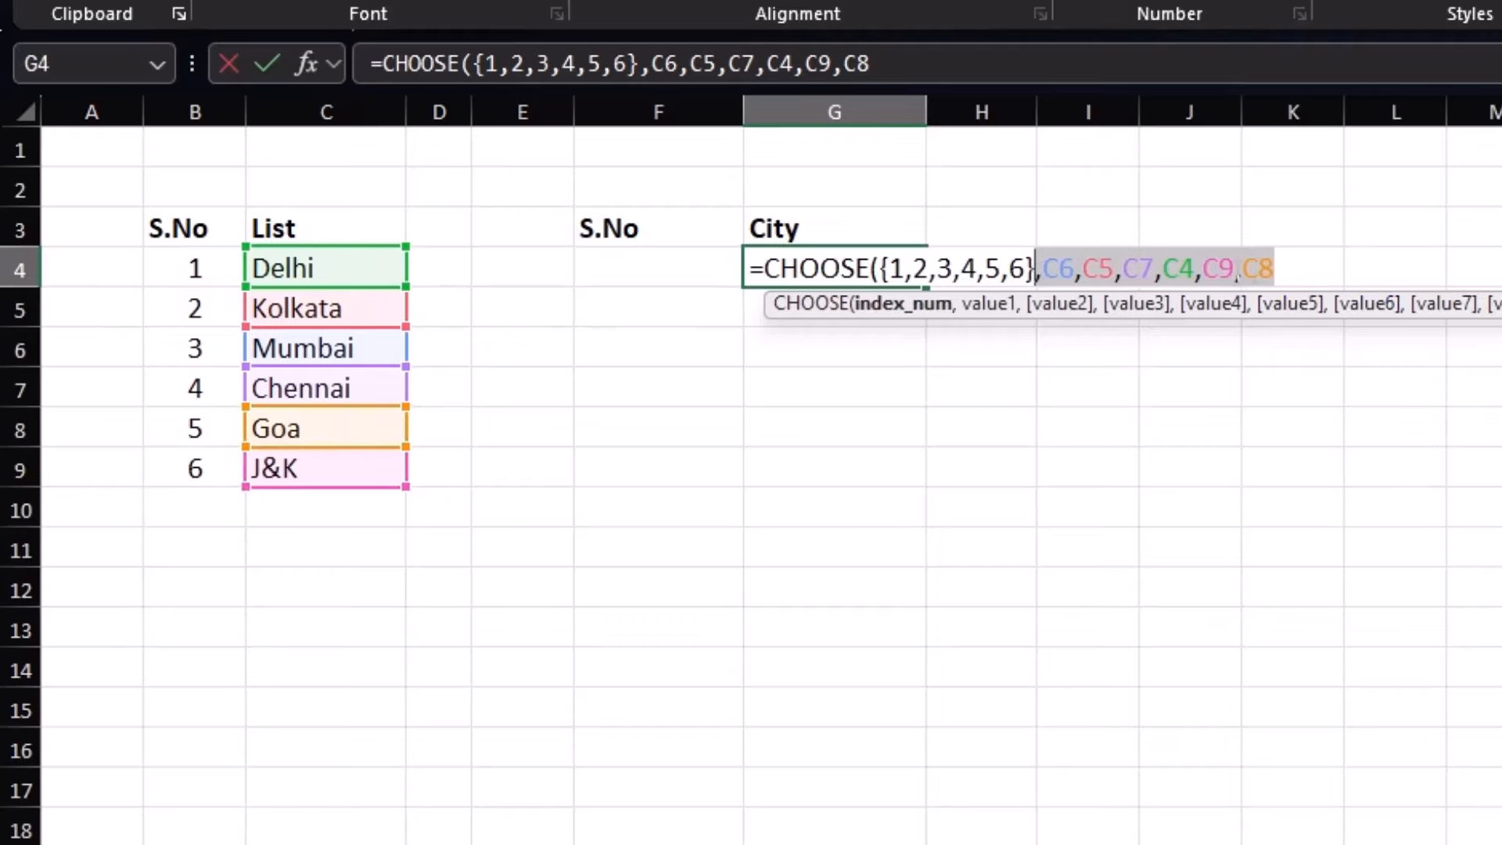
{"action": "key", "text": "shift+Right"}
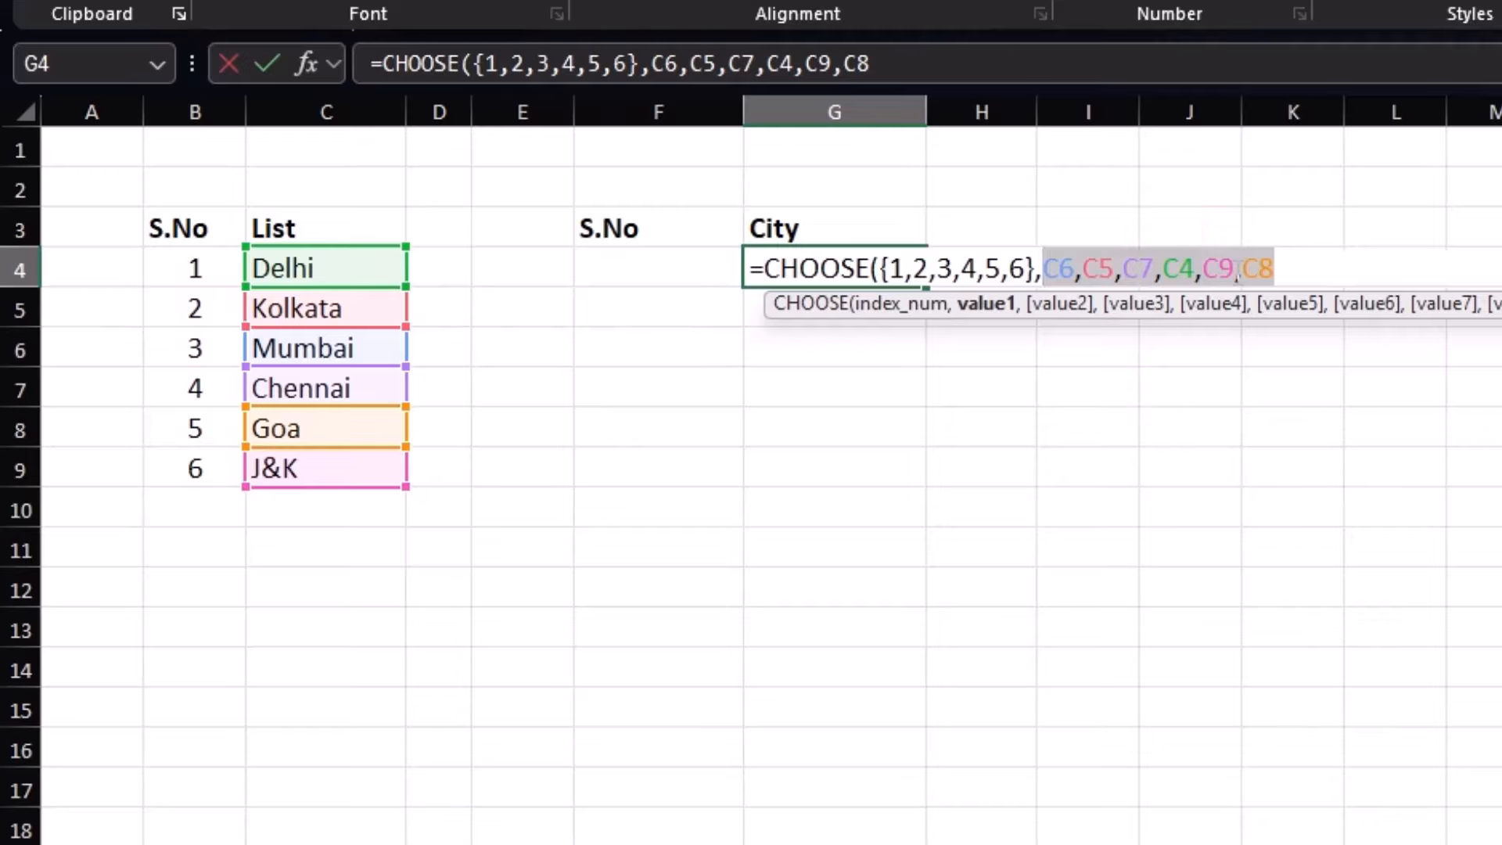
{"action": "key", "text": "F4"}
{"action": "left_click", "coordinate": [1481, 268]}
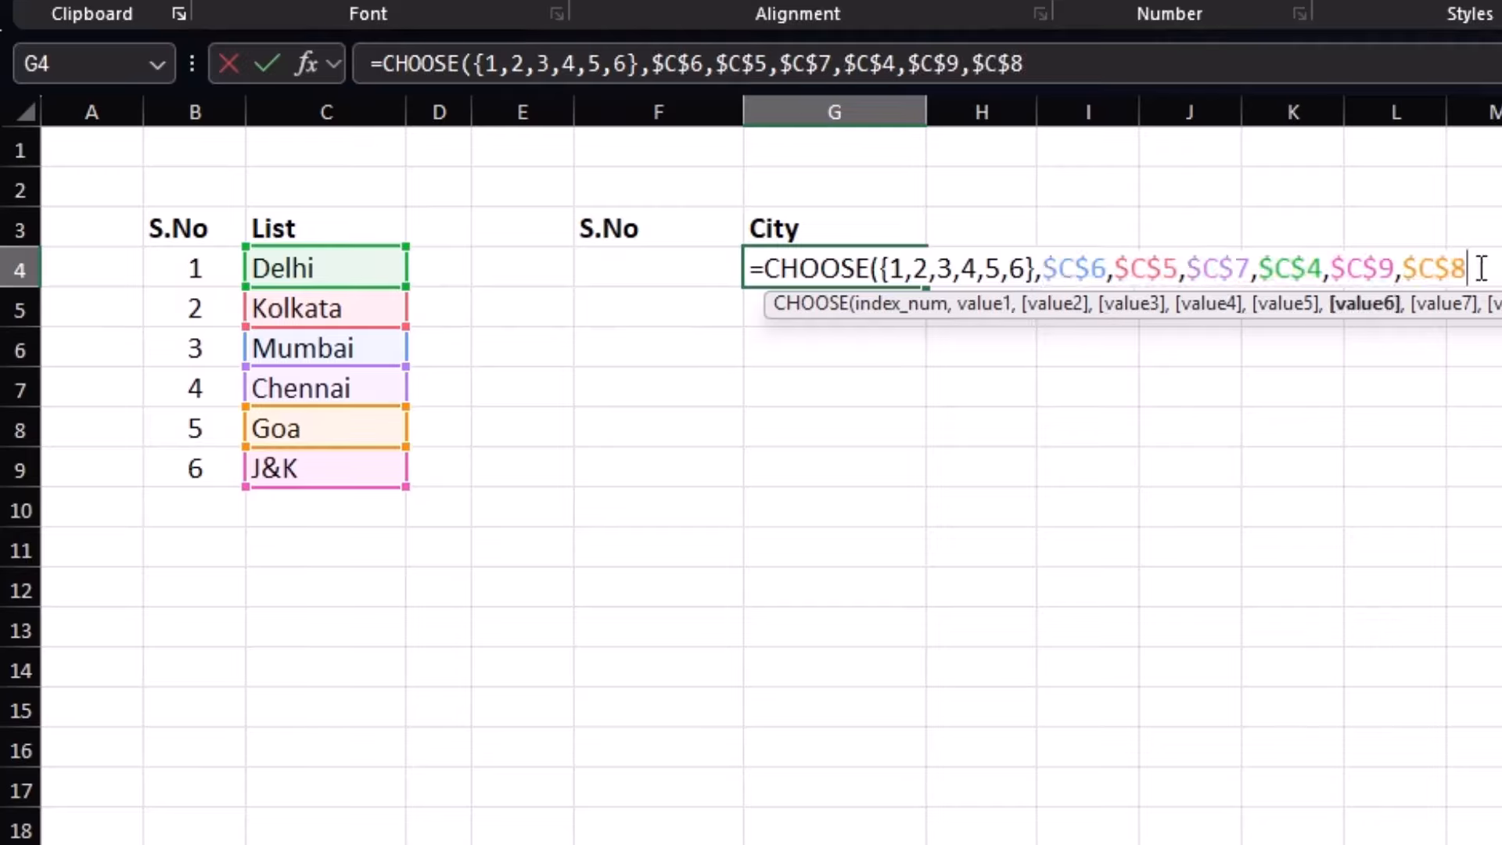
{"action": "type", "text": ")"}
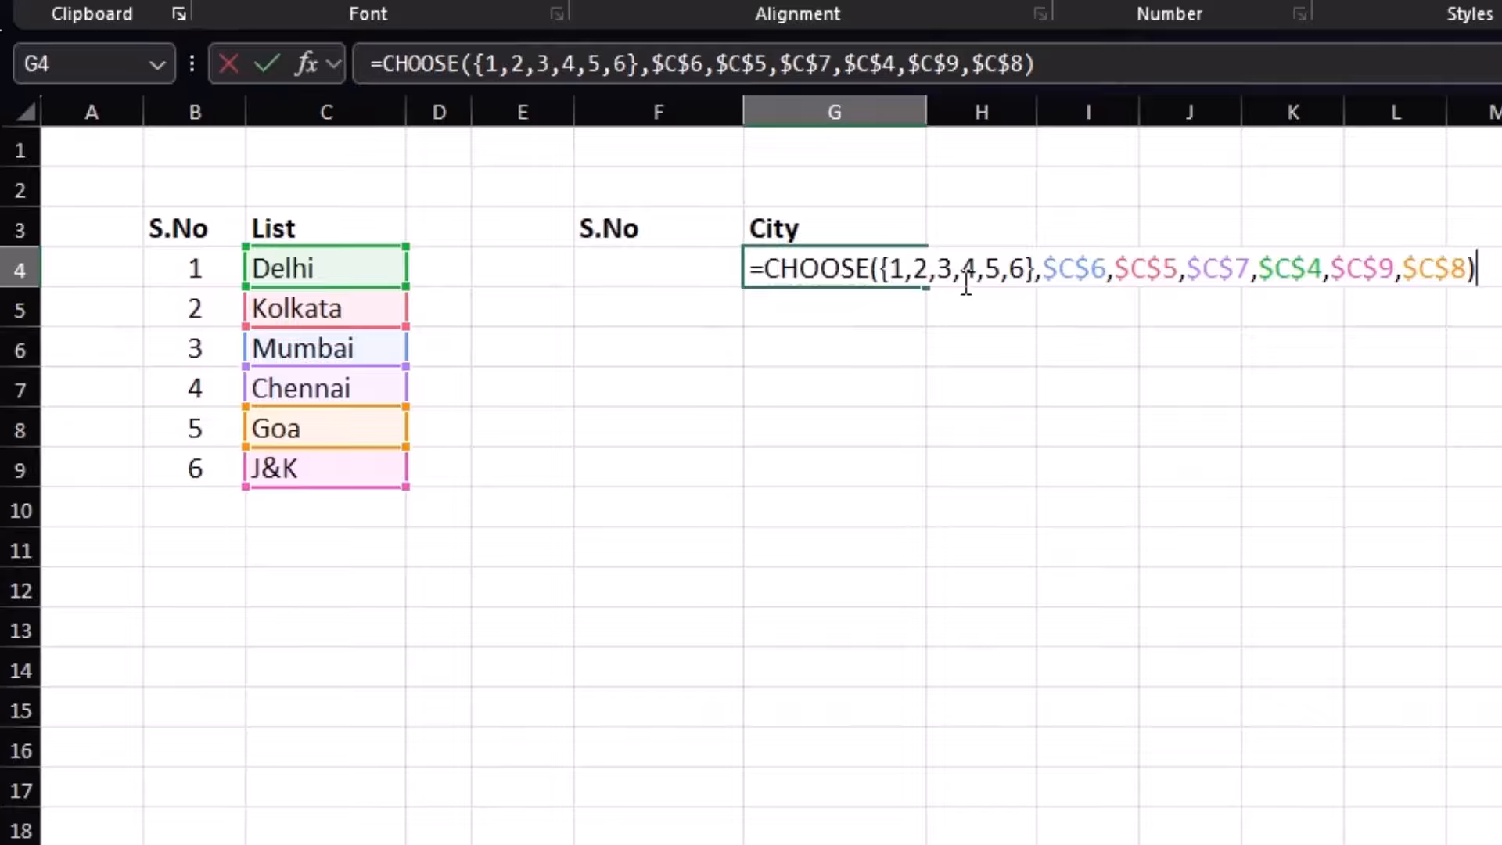
{"action": "key", "text": "ctrl+Return"}
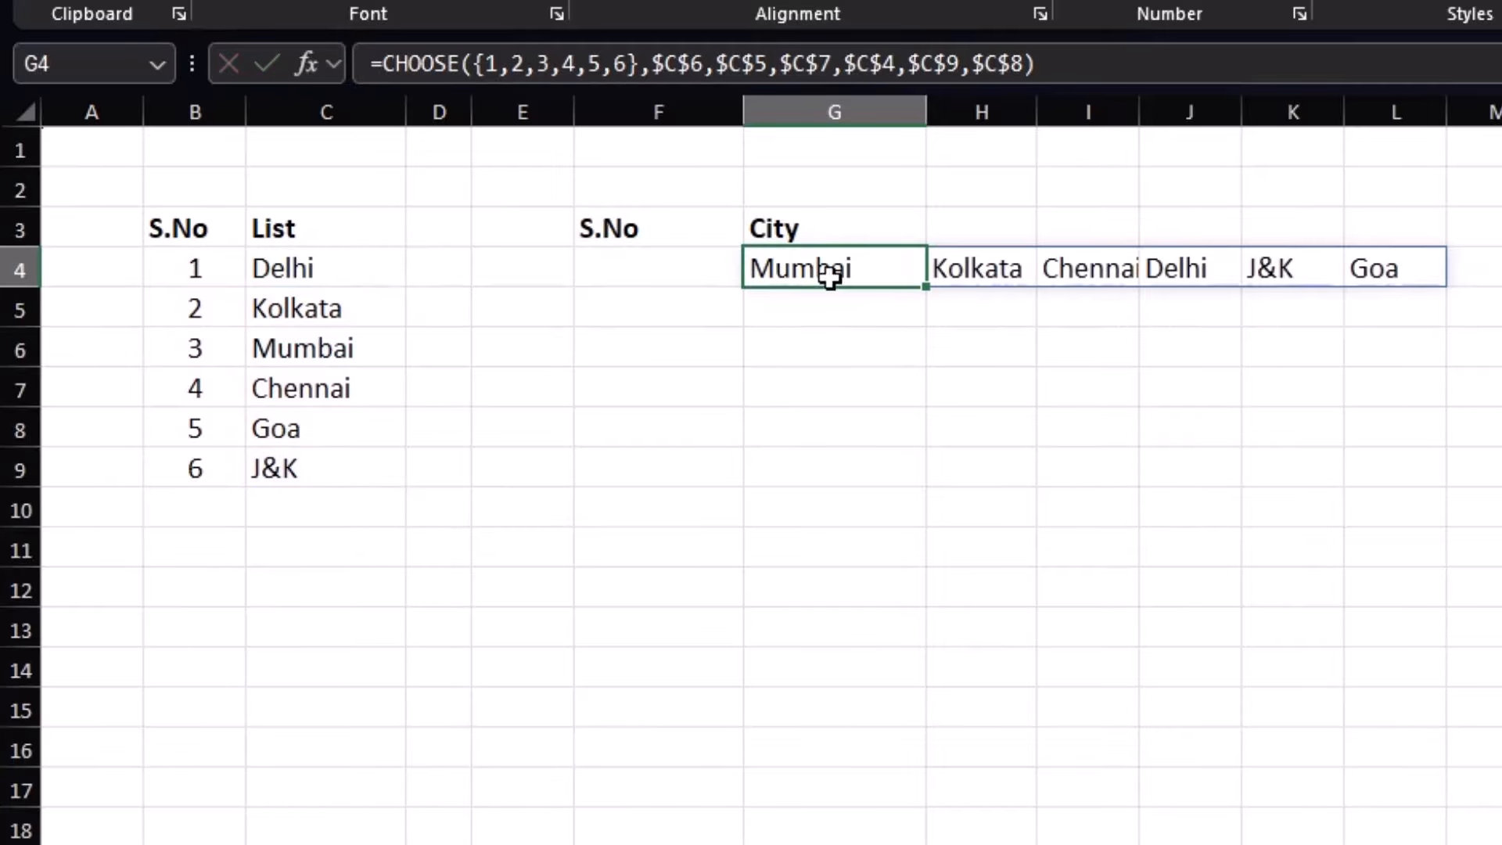
Check the spilled cities in H4 through K4
{"action": "left_click", "coordinate": [962, 270]}
{"action": "left_click", "coordinate": [1048, 268]}
{"action": "left_click", "coordinate": [1189, 270]}
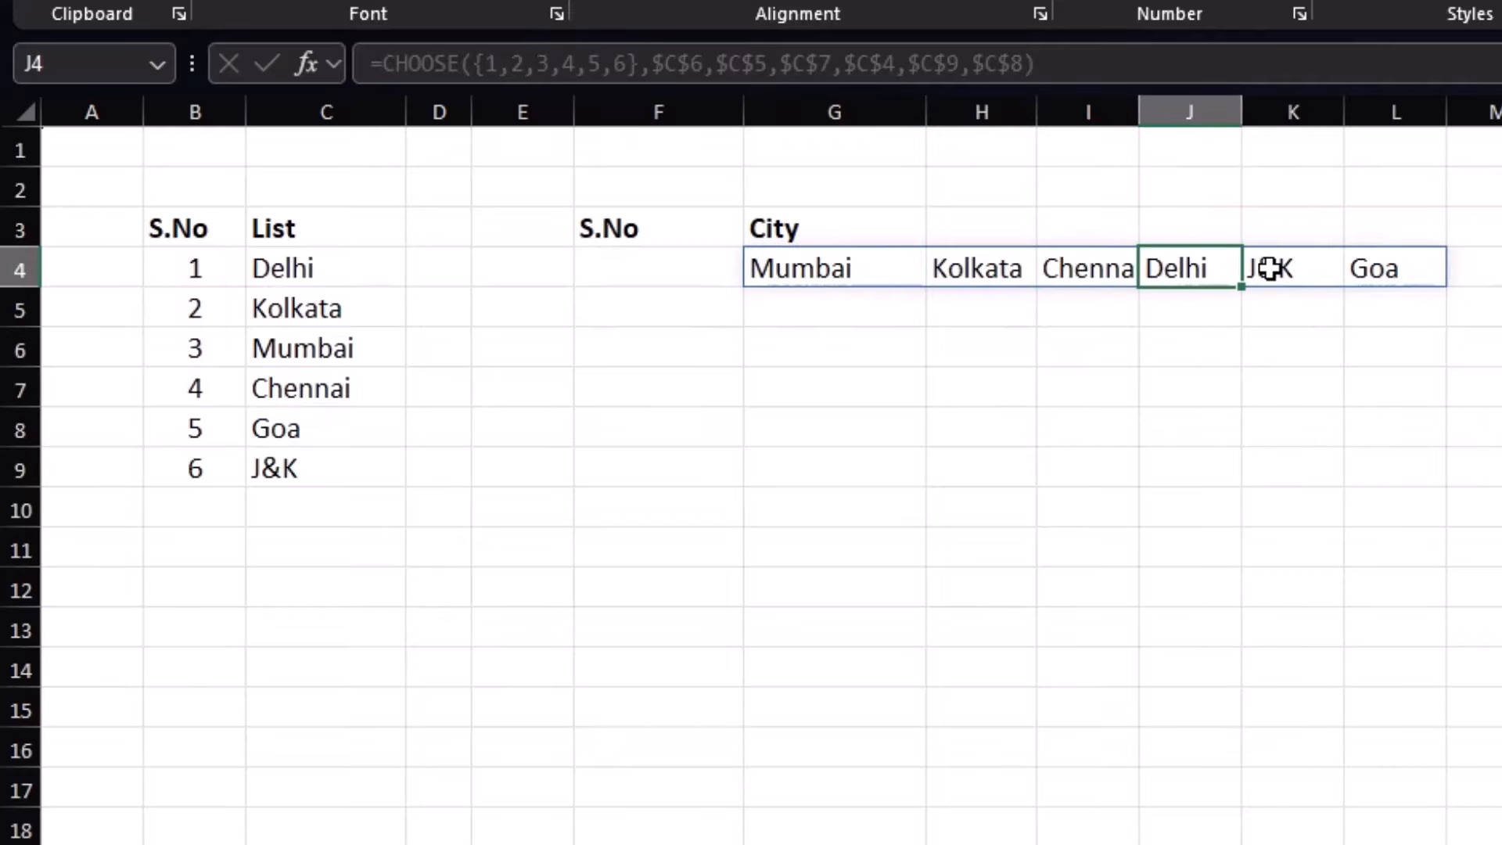
{"action": "left_click", "coordinate": [1269, 269]}
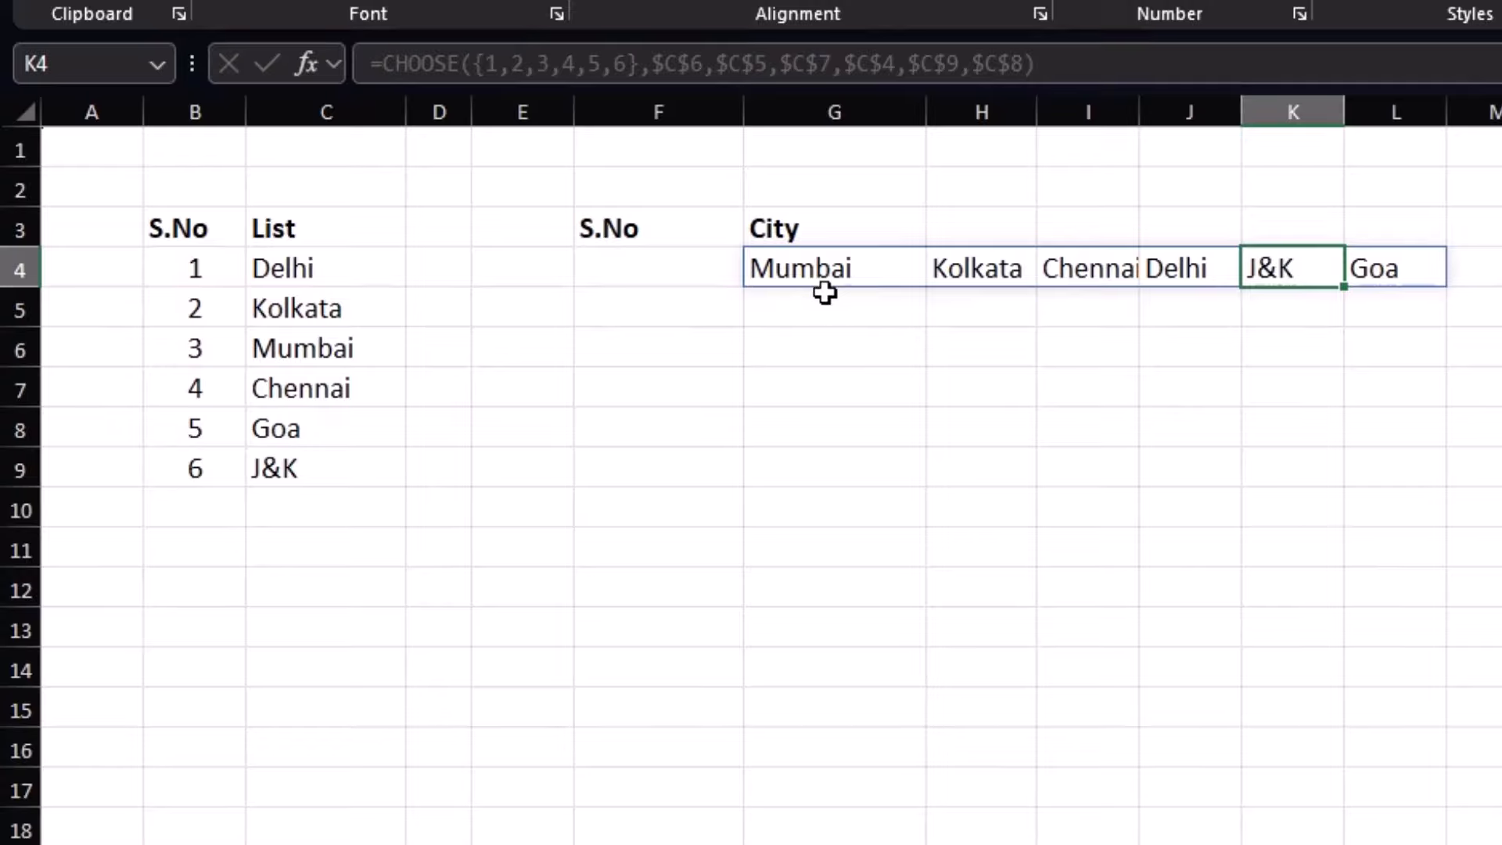
{"action": "left_click", "coordinate": [825, 301]}
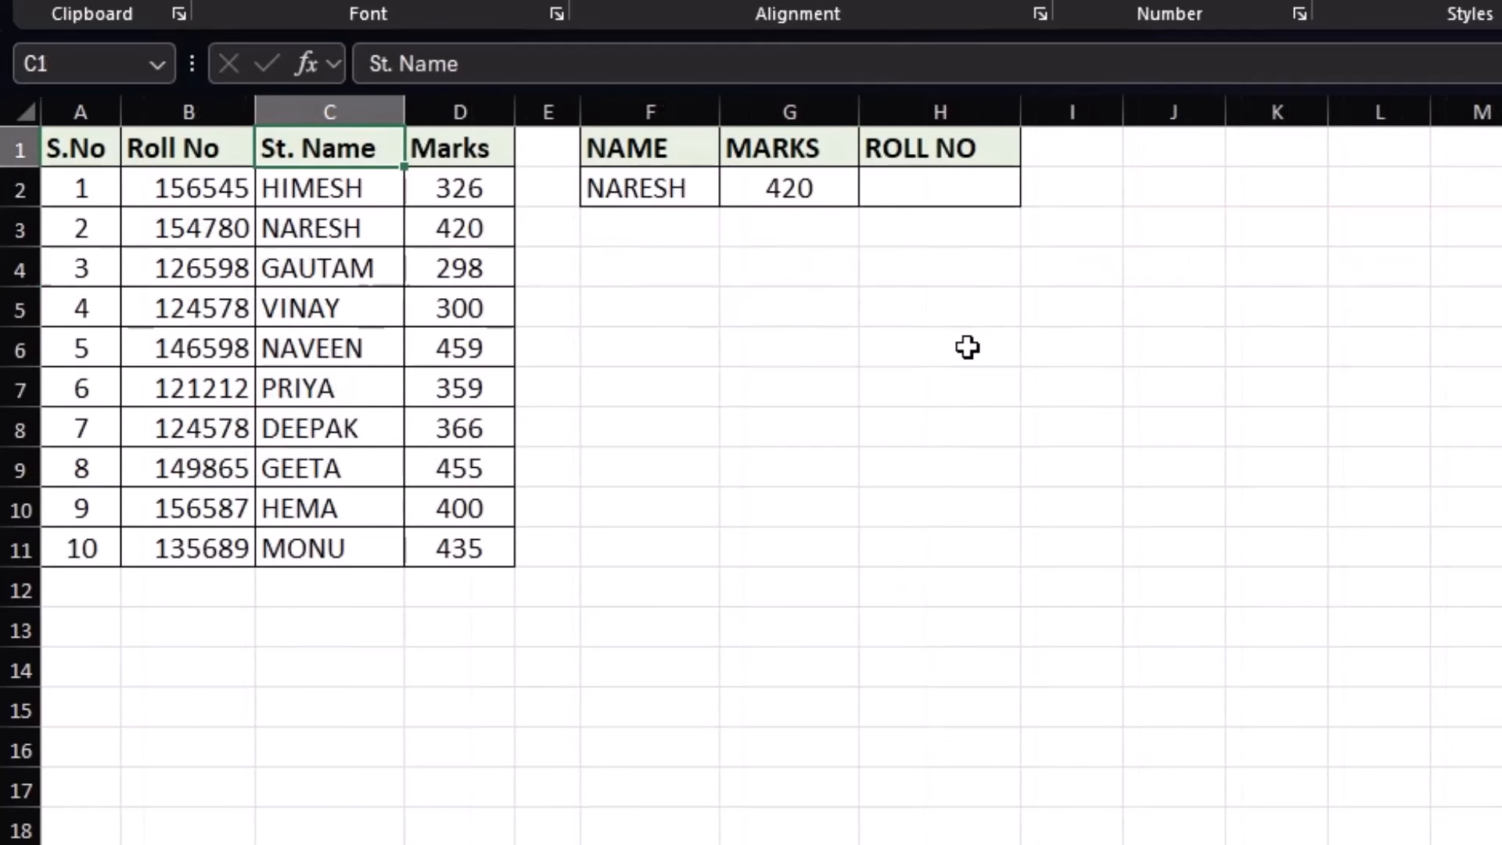
{"action": "left_click", "coordinate": [941, 177]}
{"action": "type", "text": "=VLOOKUP("}
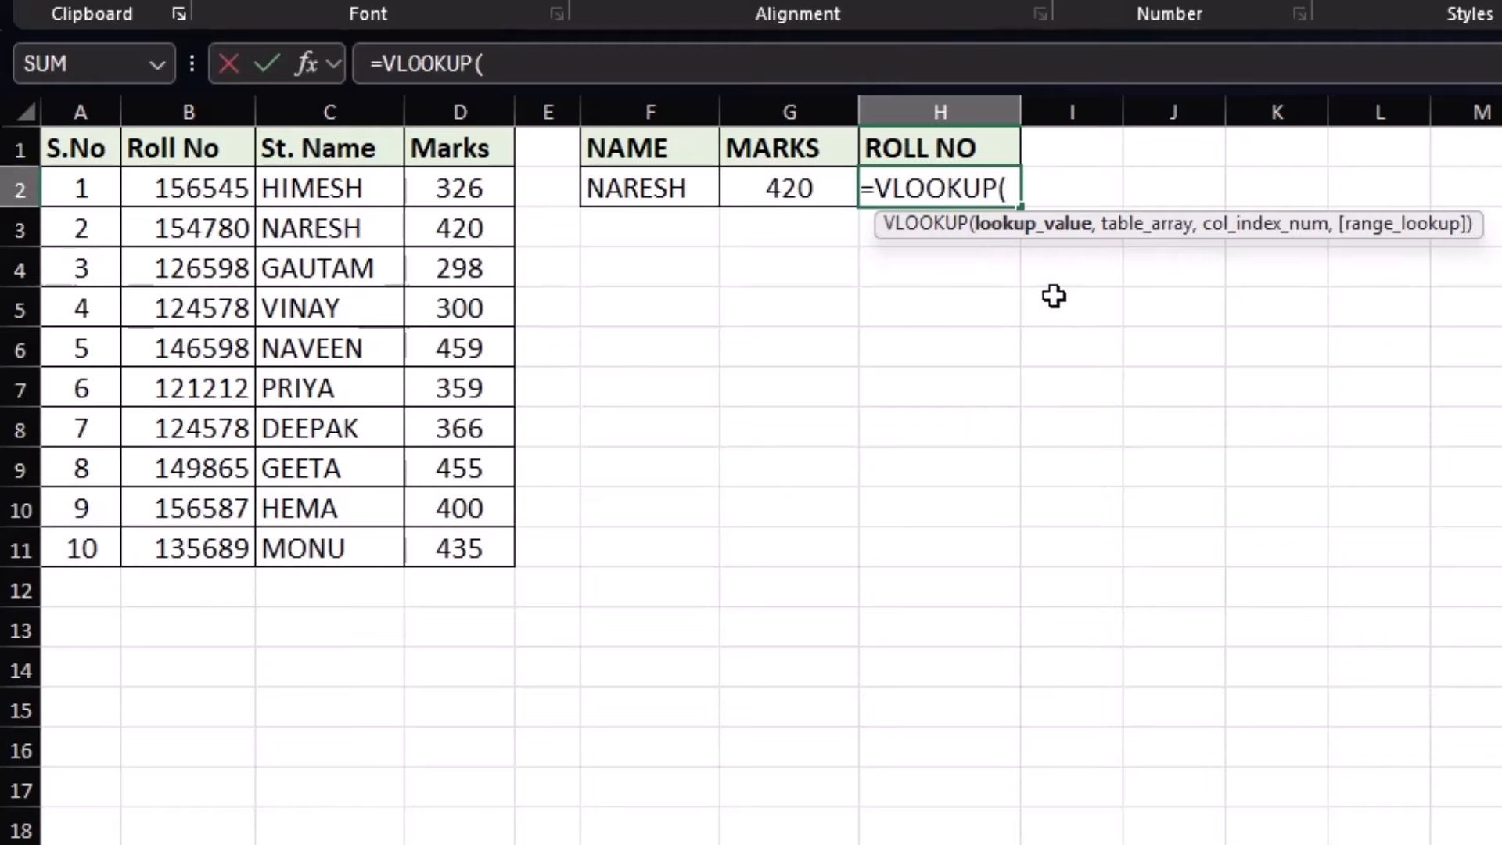
{"action": "left_click", "coordinate": [639, 187]}
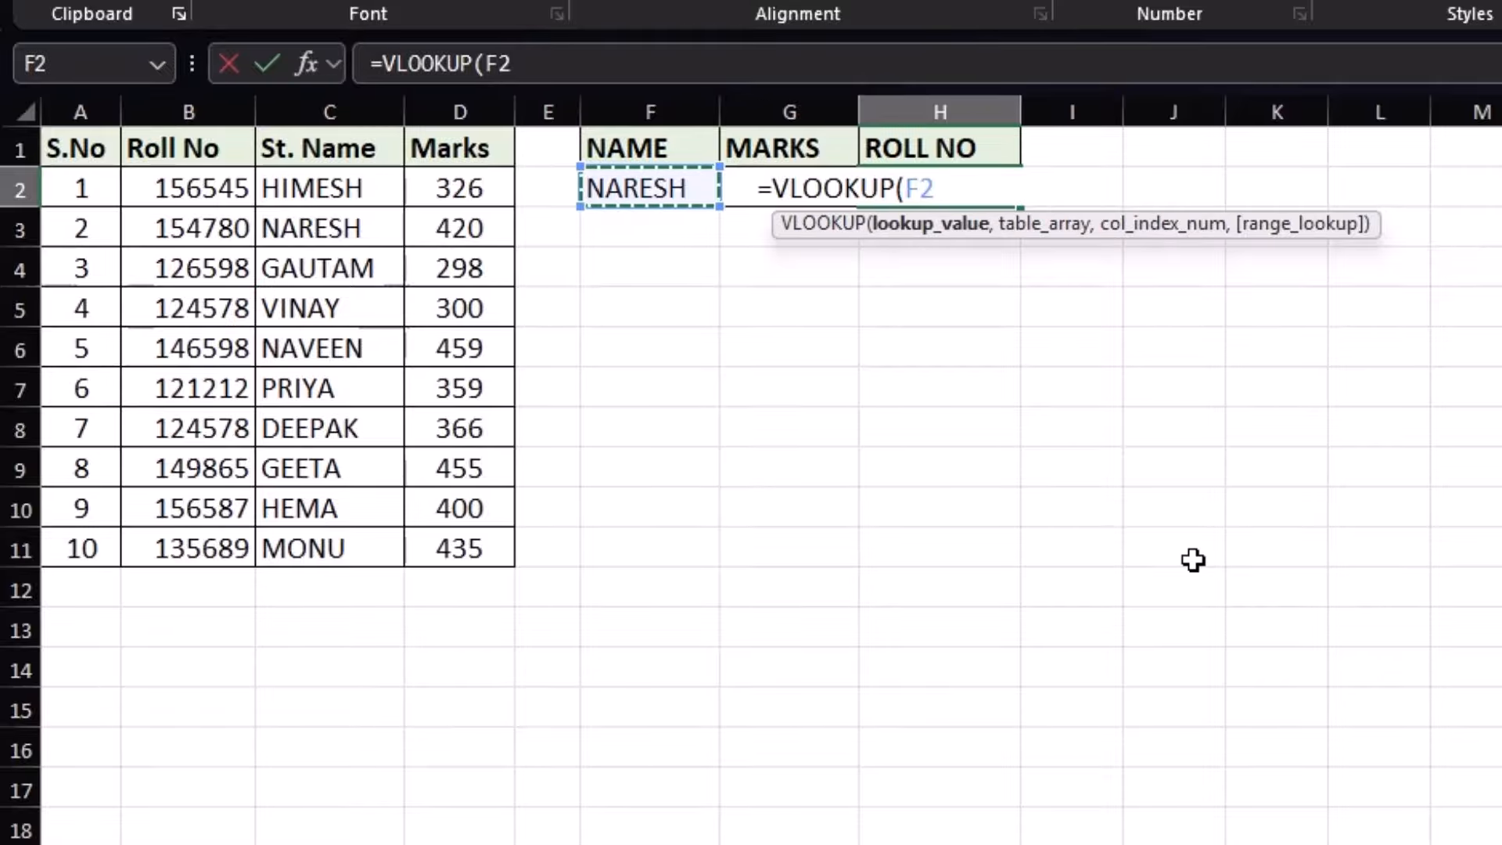
{"action": "type", "text": ","}
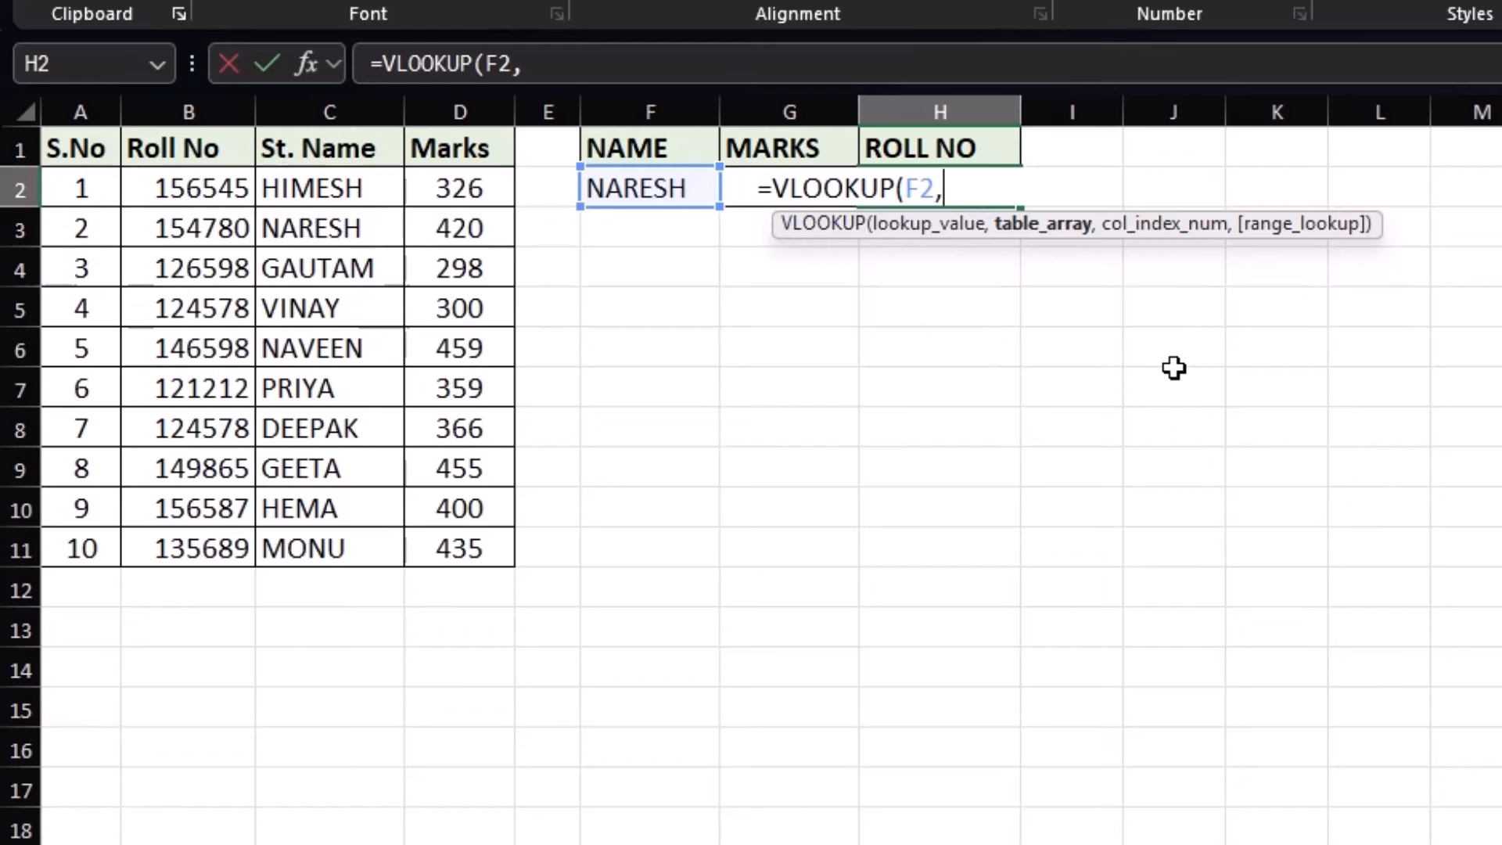
{"action": "type", "text": "CHOOSE"}
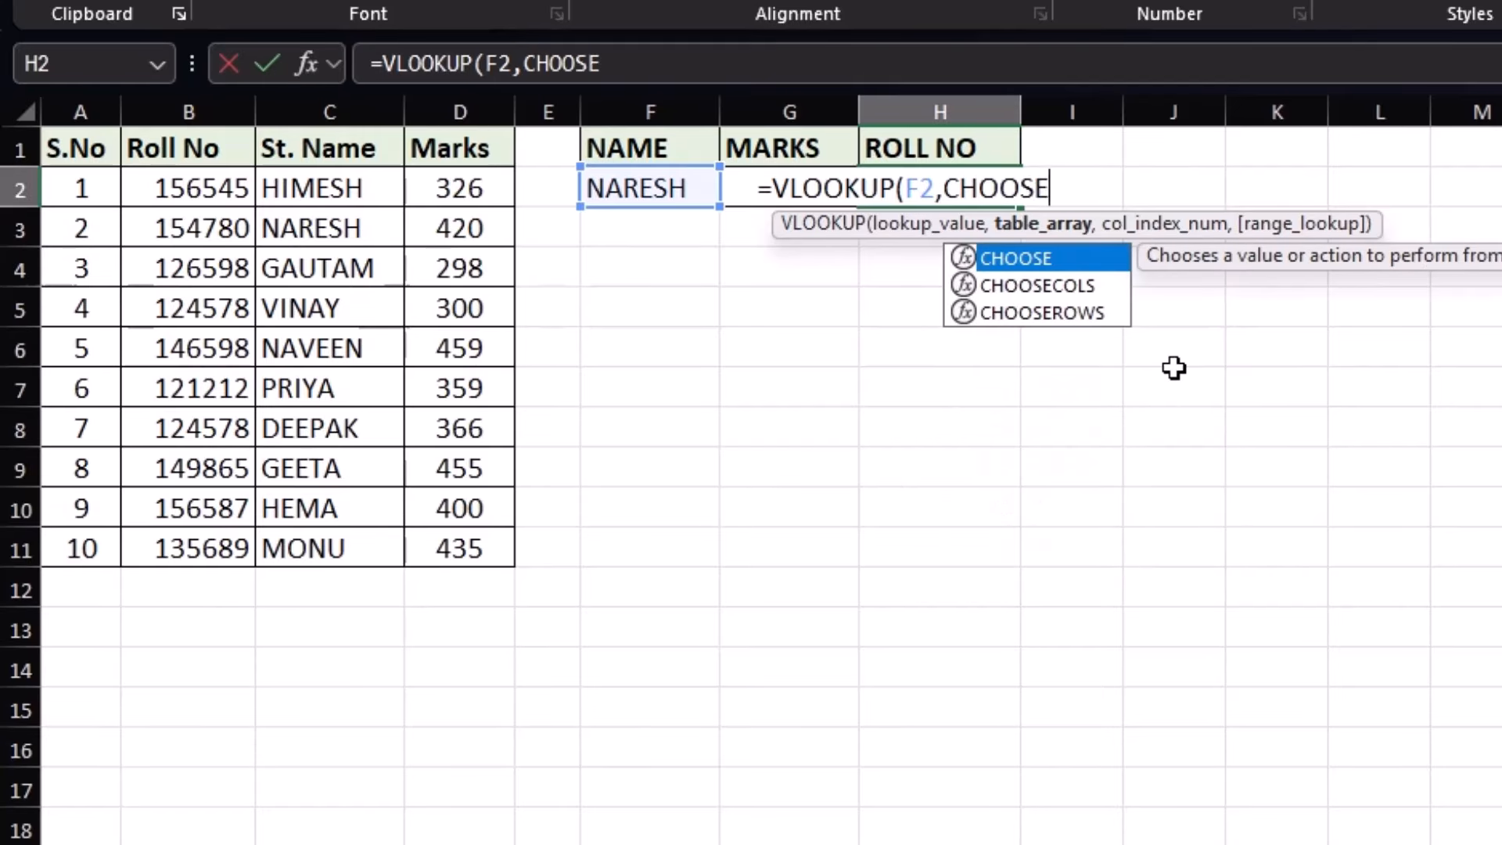
{"action": "type", "text": "("}
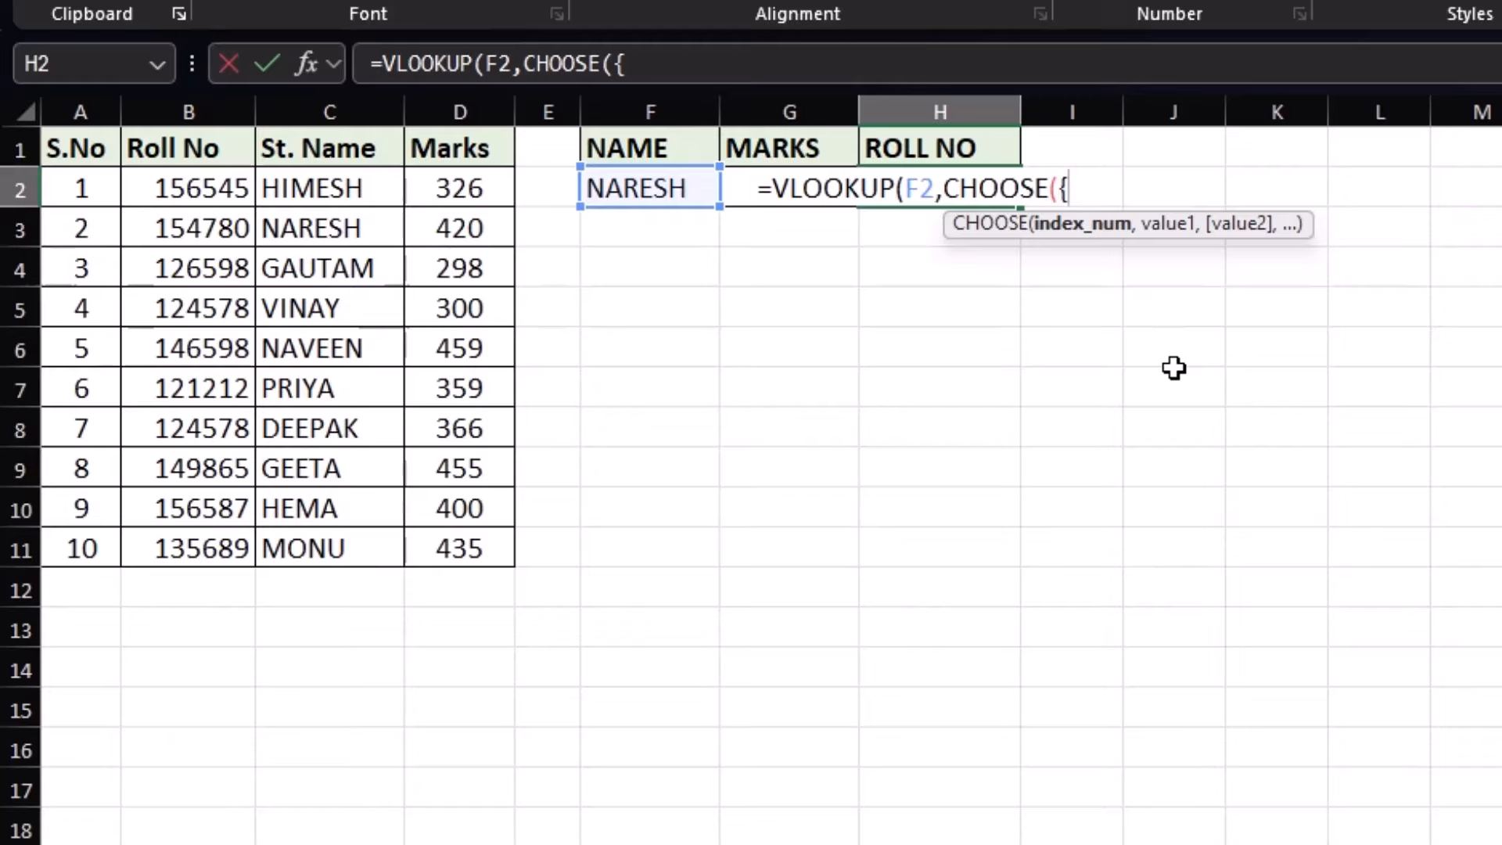
{"action": "type", "text": "{1,2},"}
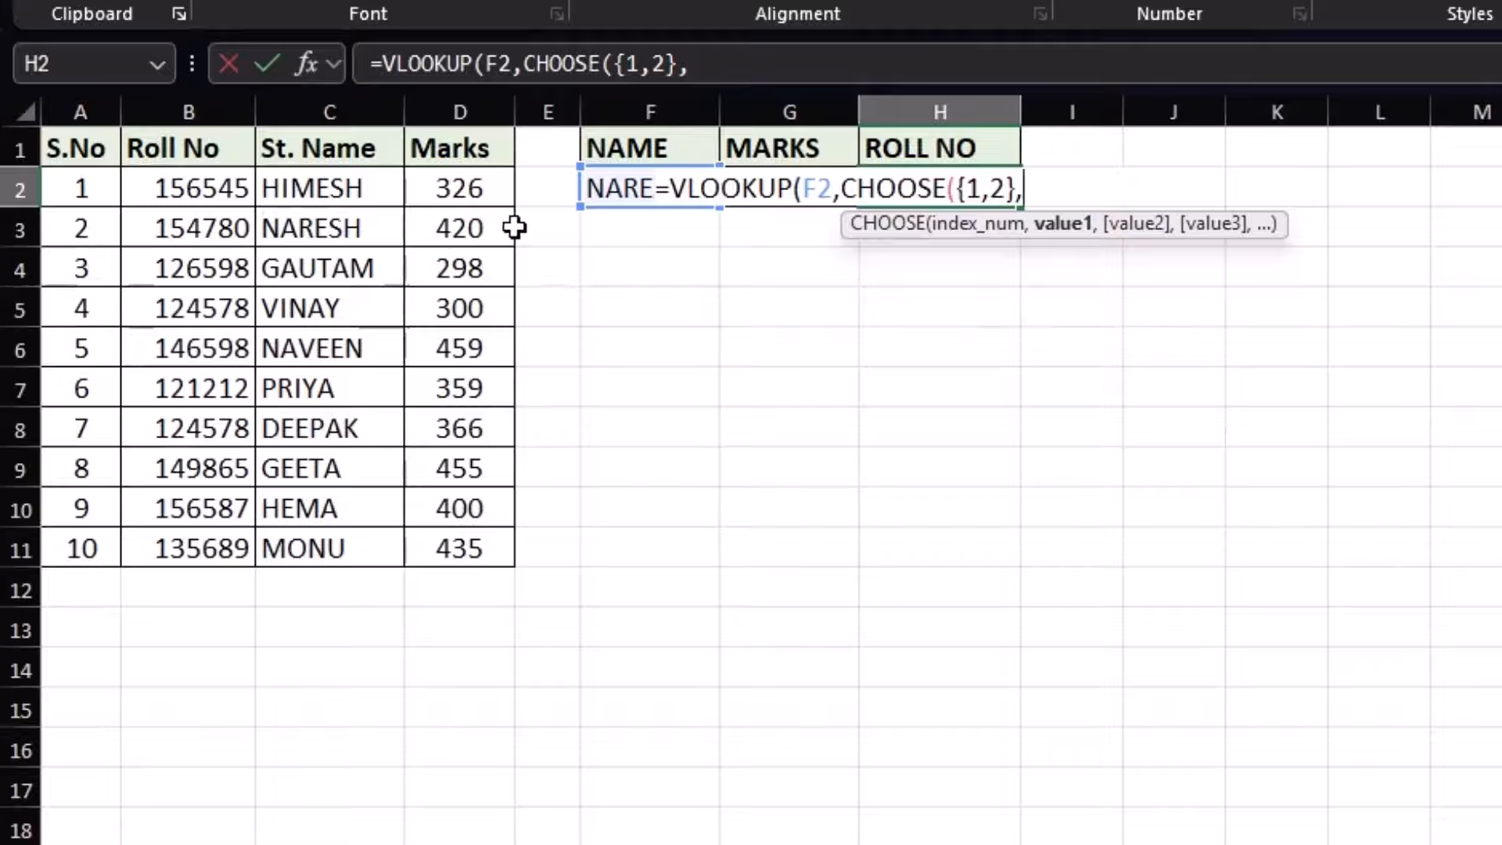
{"action": "left_click_drag", "start_coordinate": [348, 188], "coordinate": [337, 536]}
{"action": "type", "text": ","}
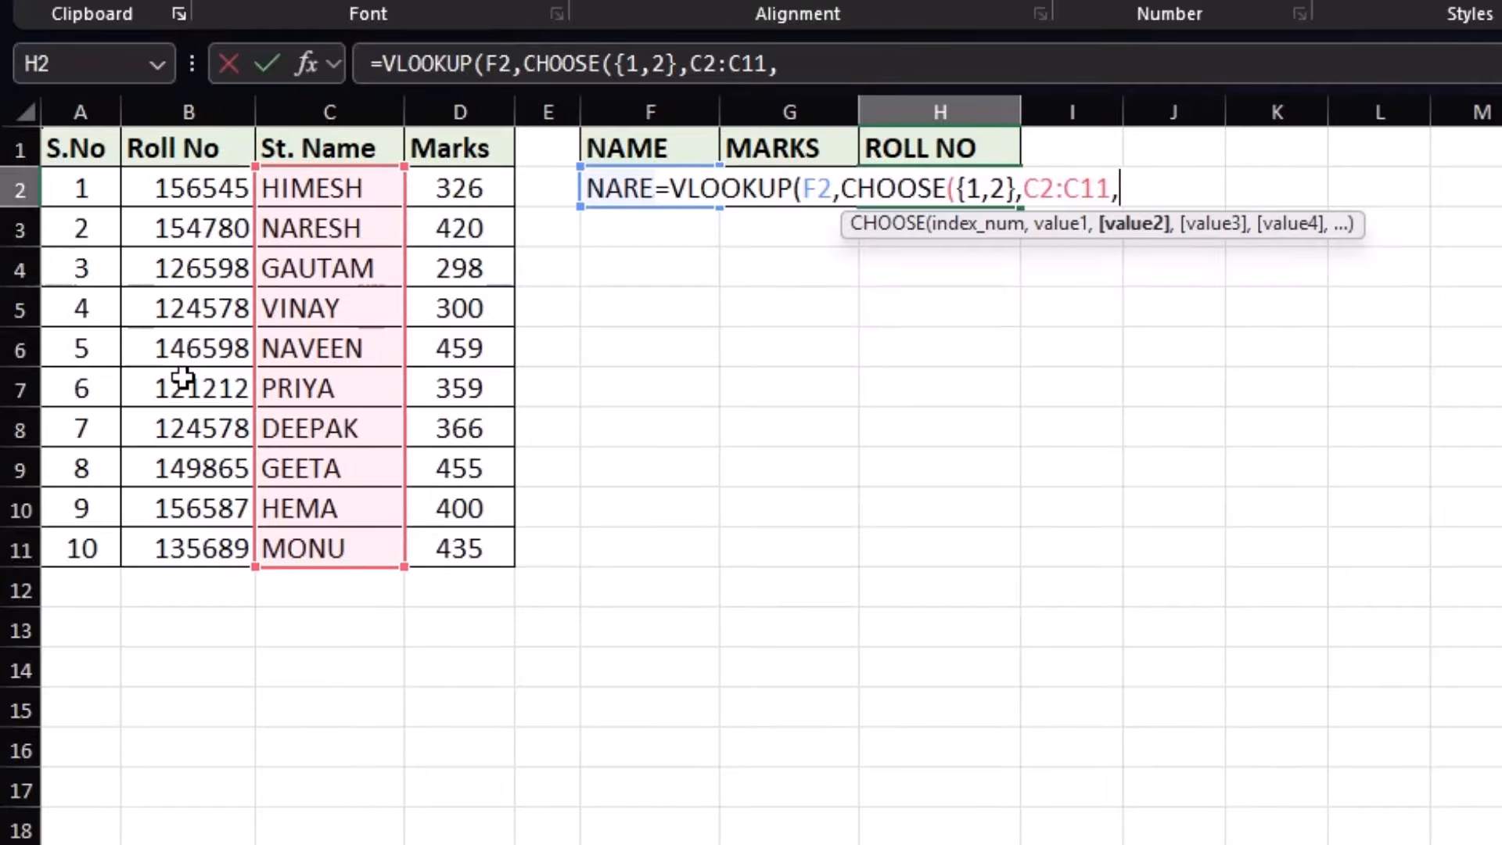
{"action": "left_click_drag", "start_coordinate": [208, 190], "coordinate": [202, 530]}
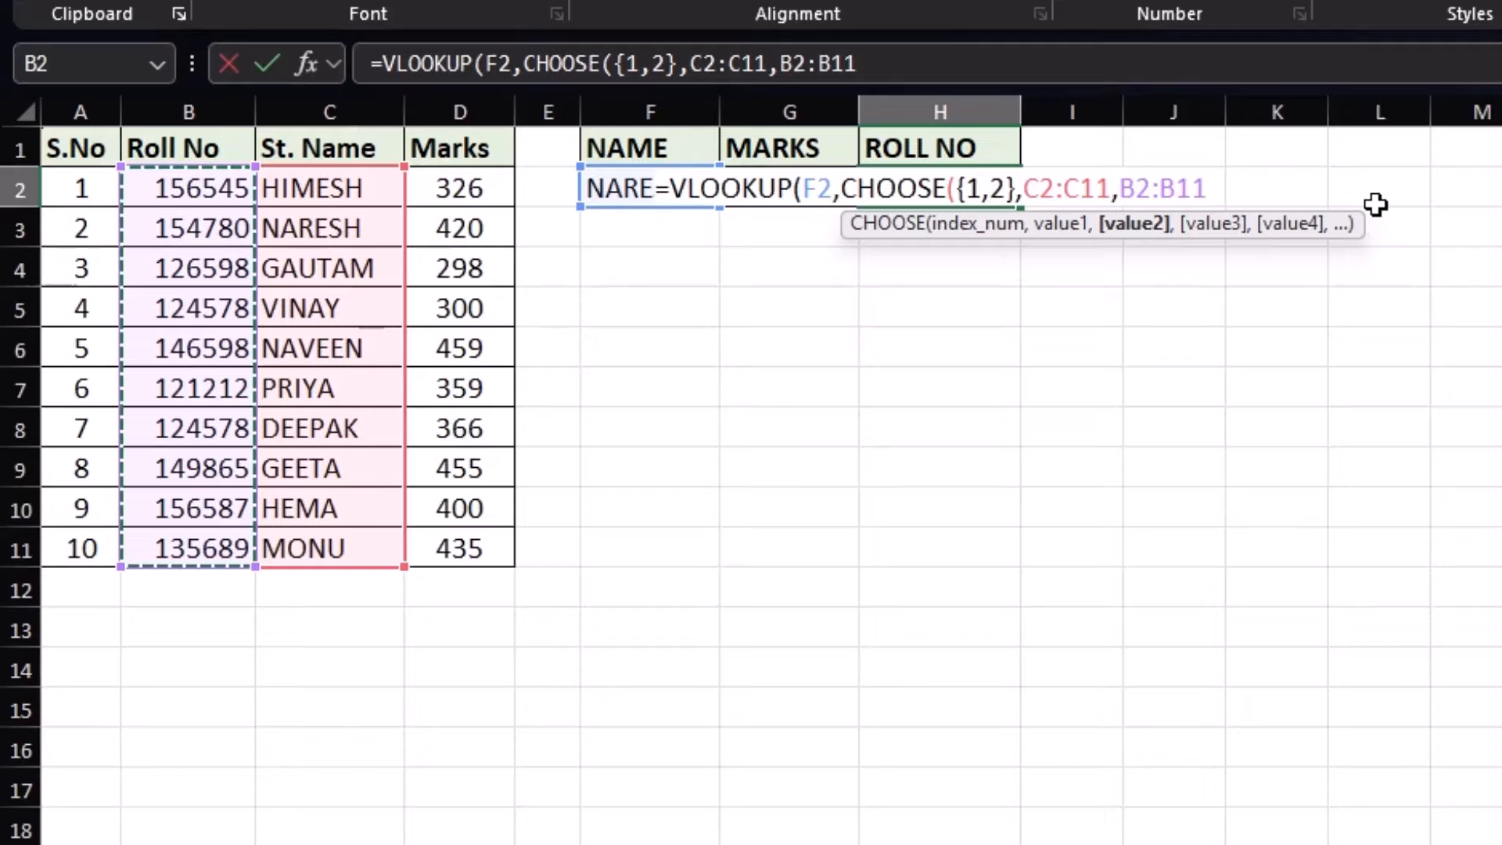
{"action": "type", "text": ")"}
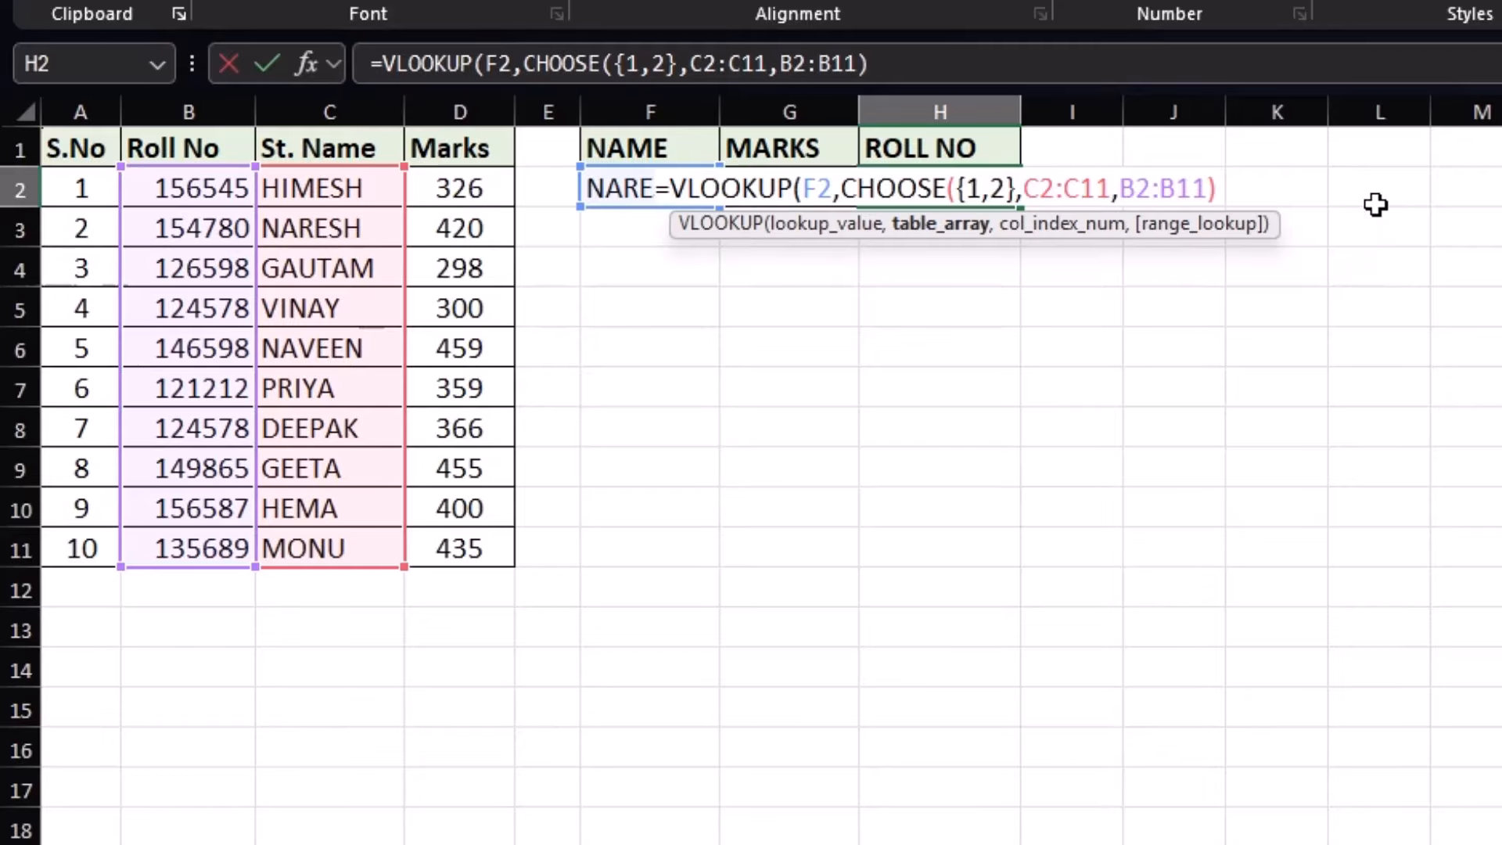
{"action": "type", "text": ",2"}
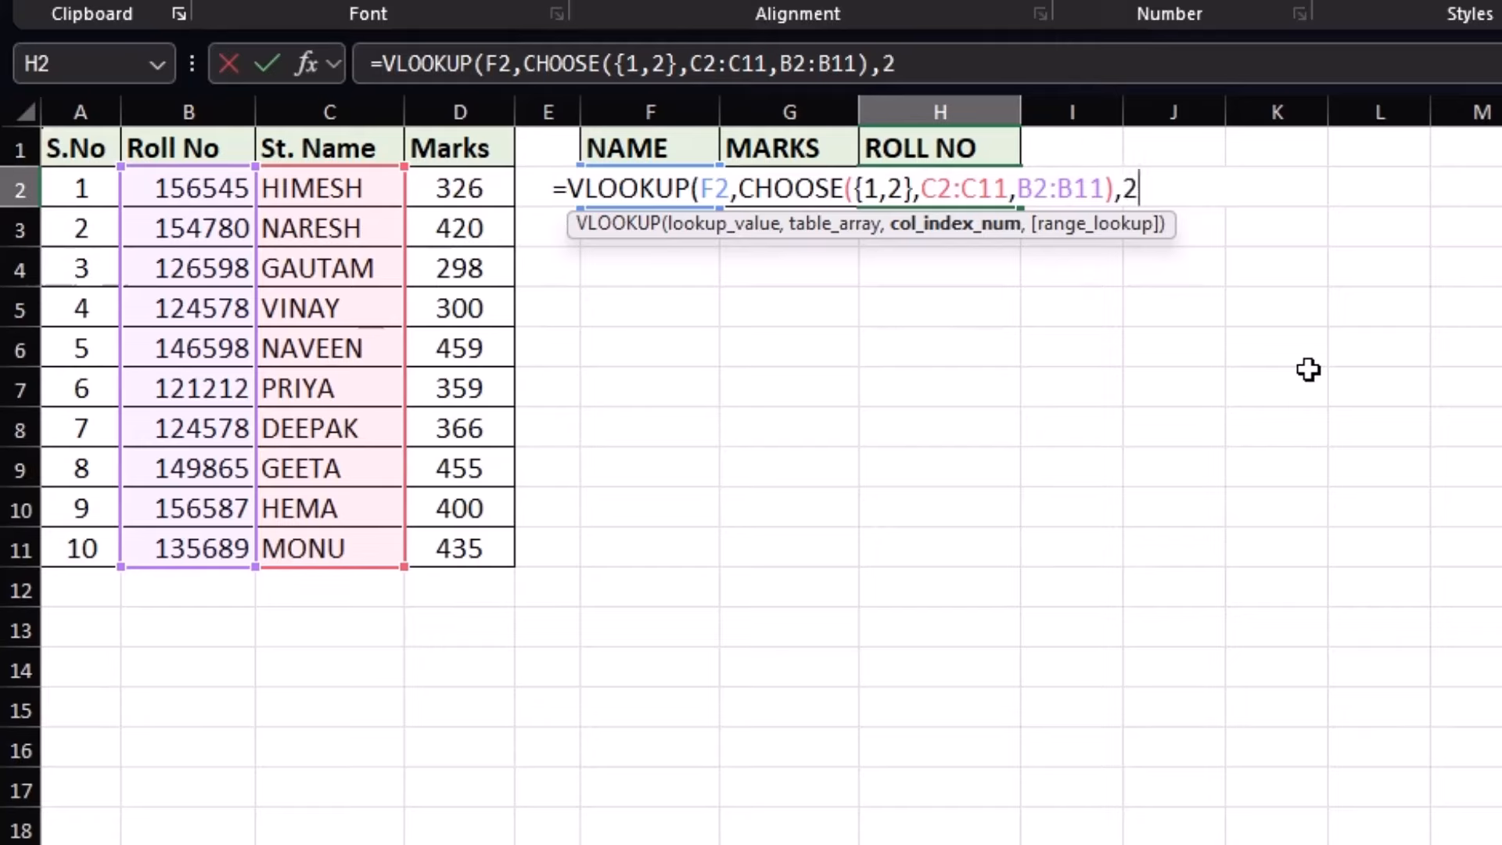
{"action": "type", "text": ",0"}
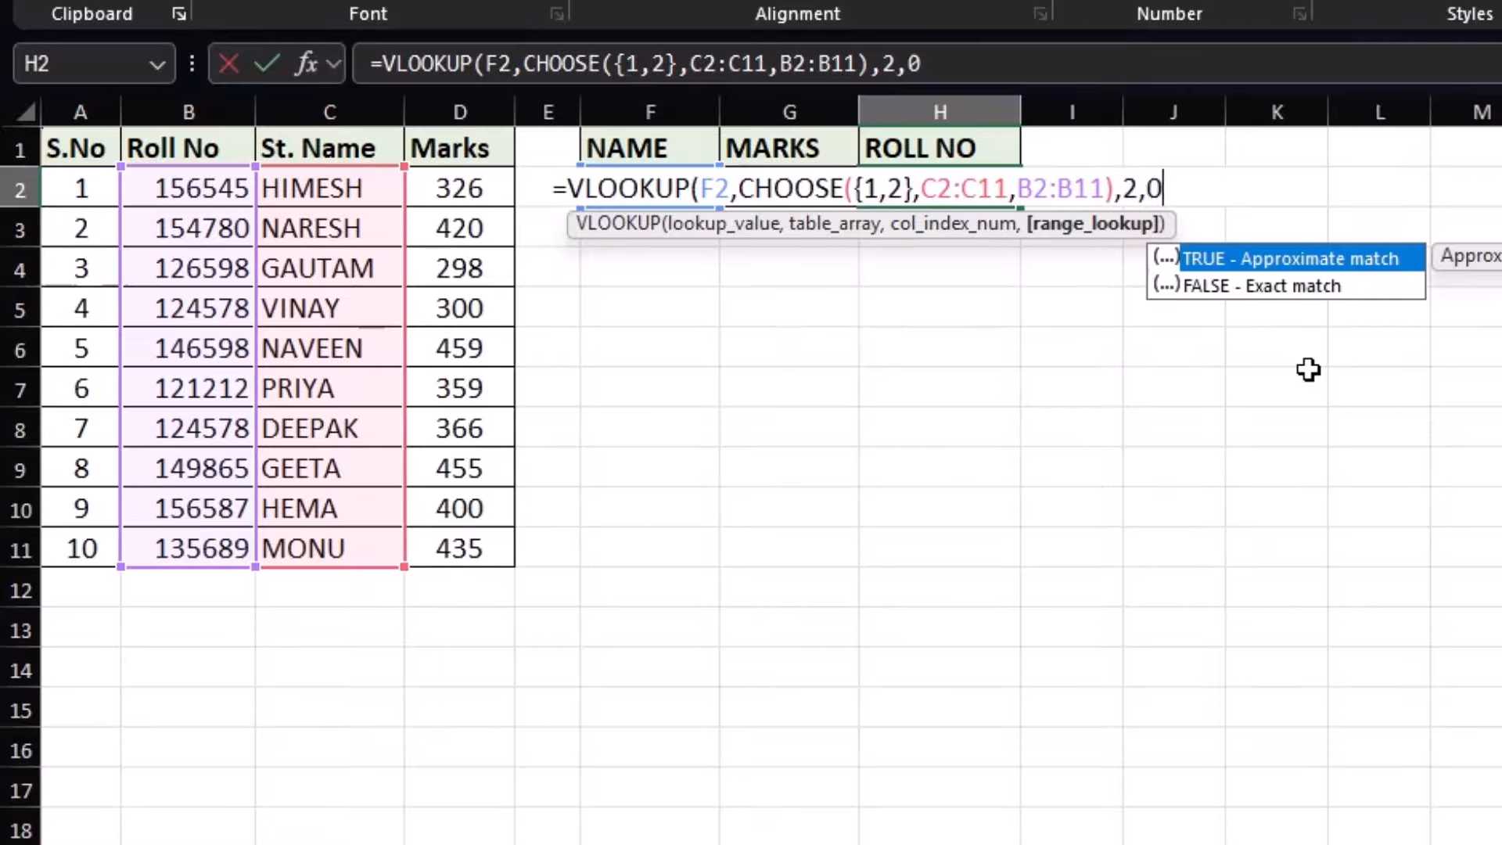
{"action": "type", "text": ")"}
{"action": "key", "text": "Return"}
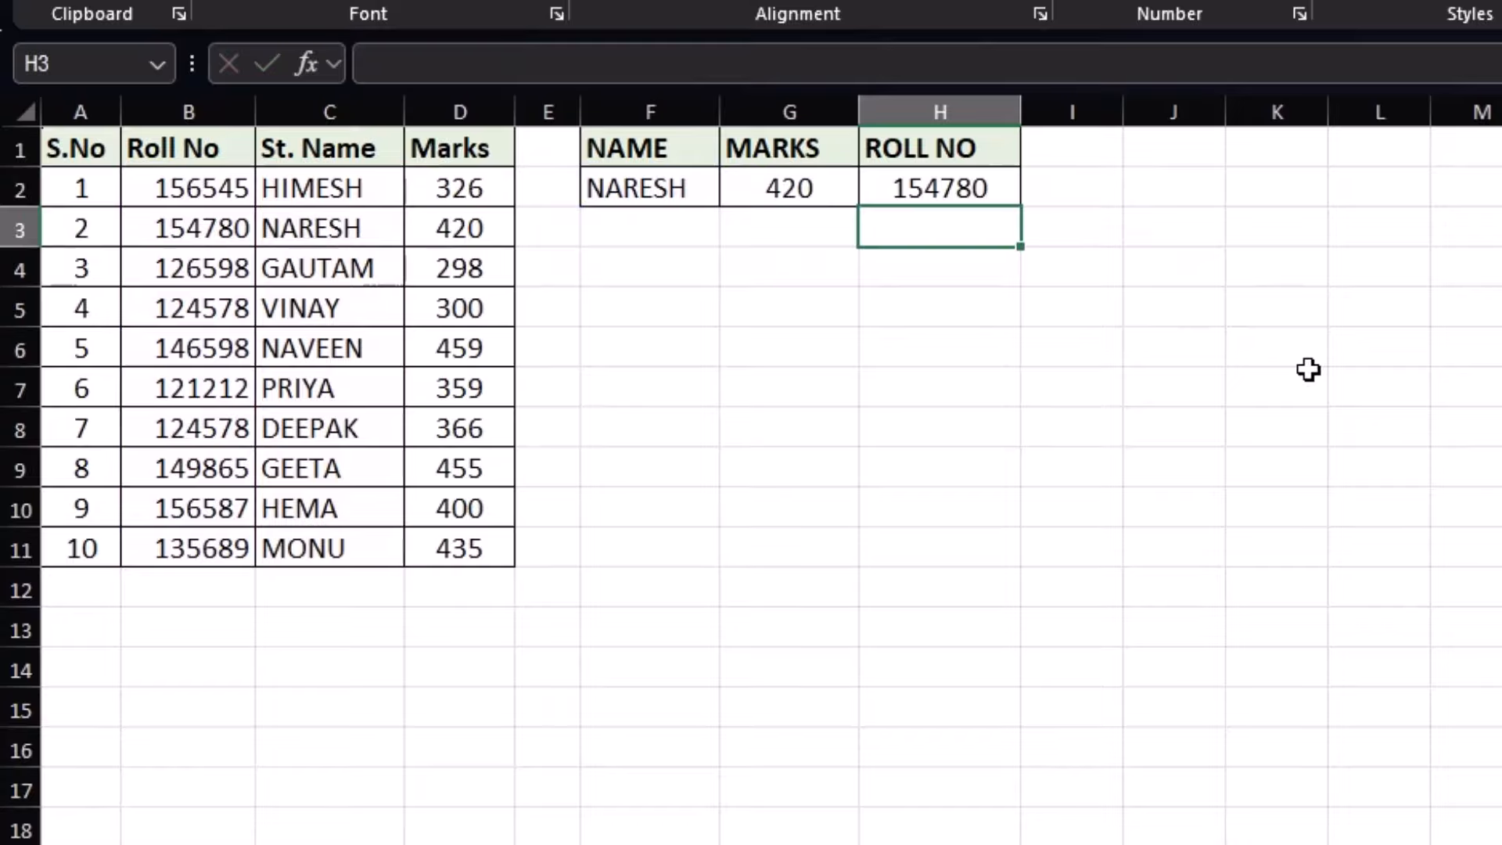
{"action": "left_click", "coordinate": [900, 196]}
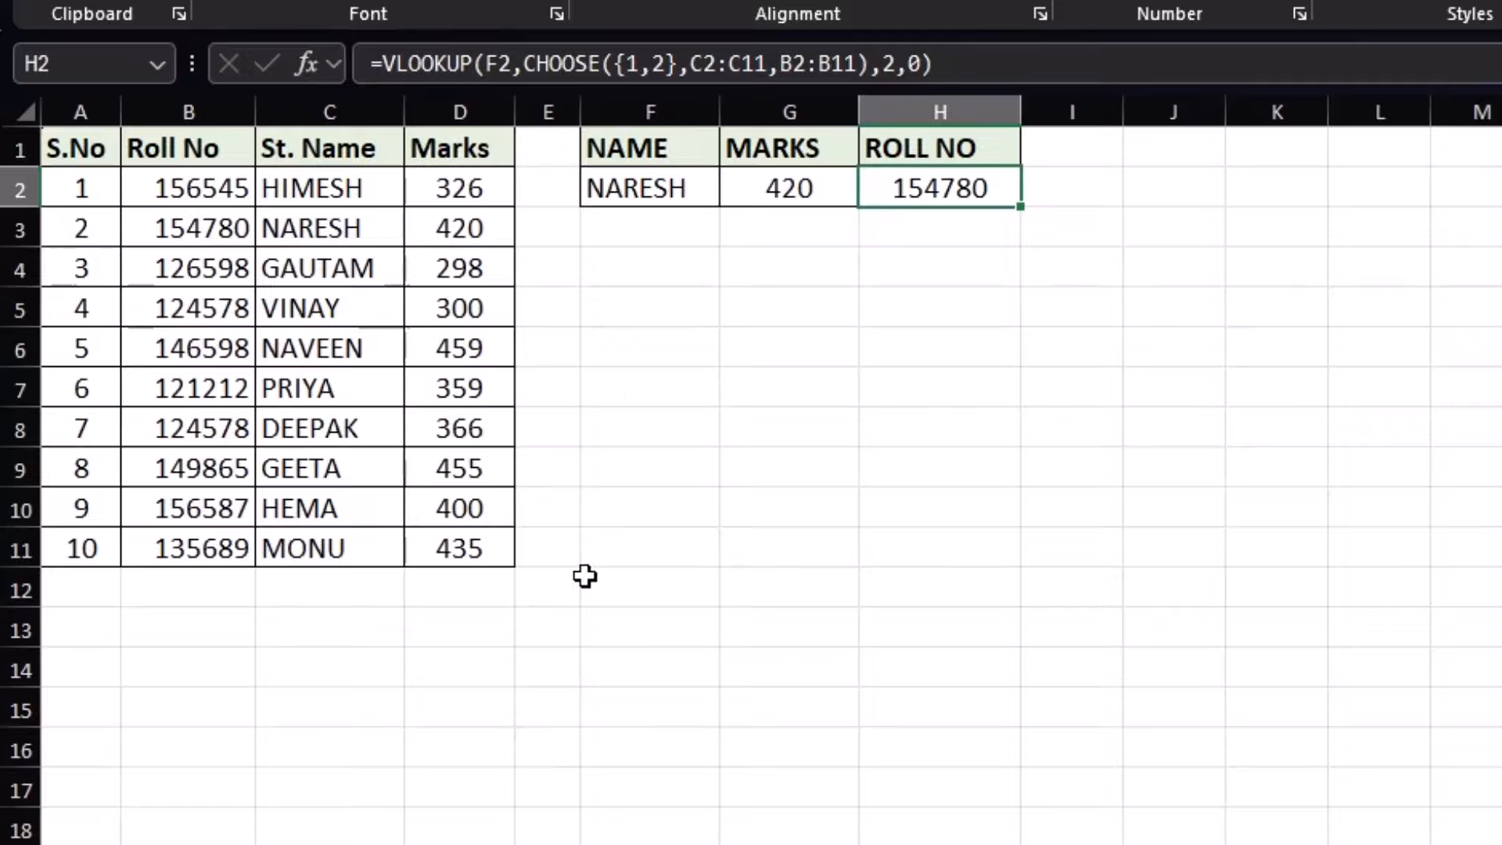
{"action": "left_click", "coordinate": [641, 188]}
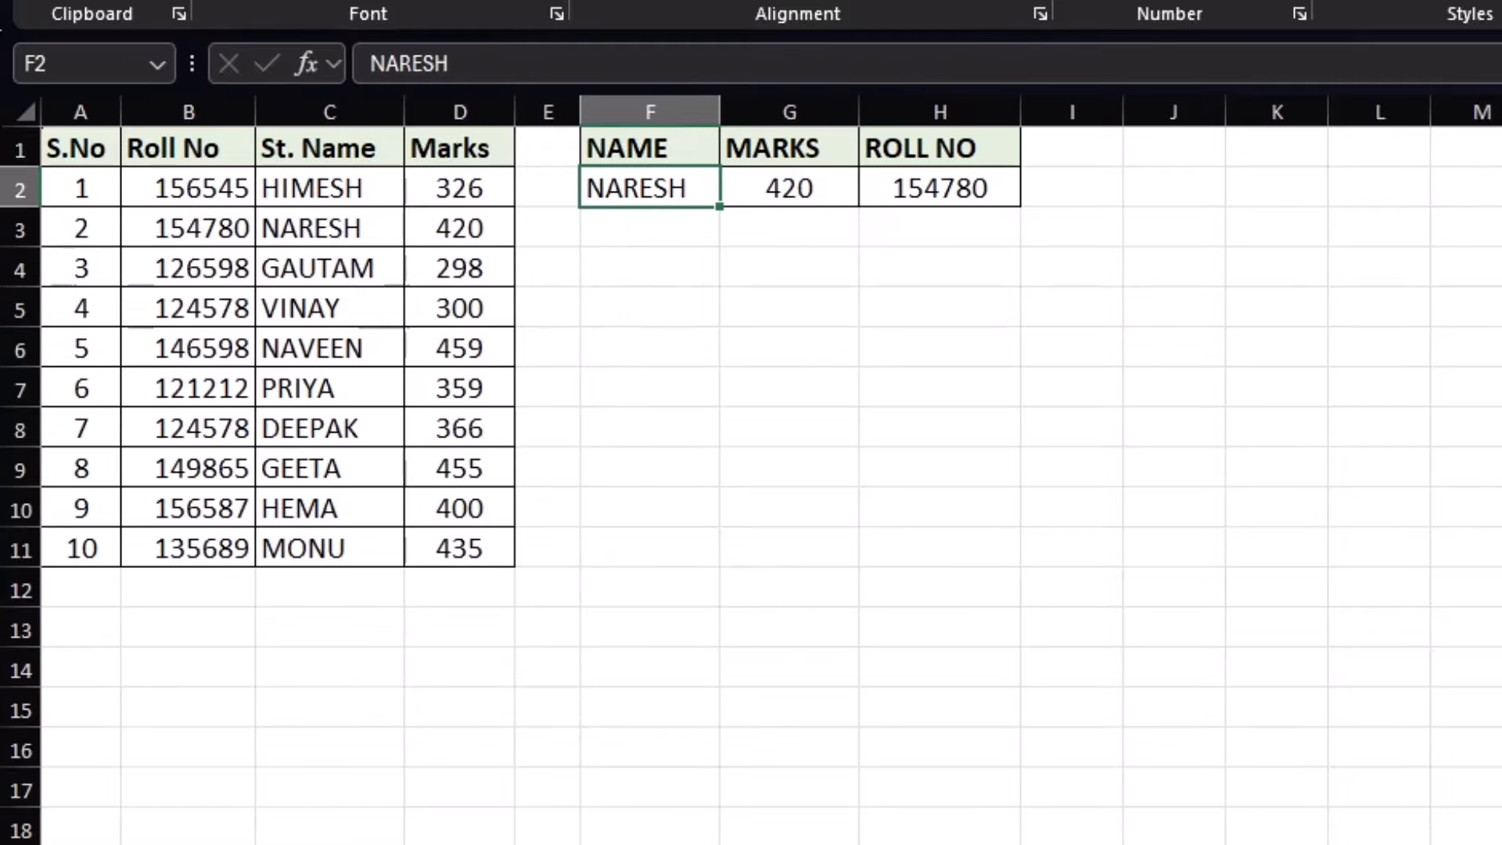
{"action": "type", "text": "VINAY"}
{"action": "key", "text": "Return"}
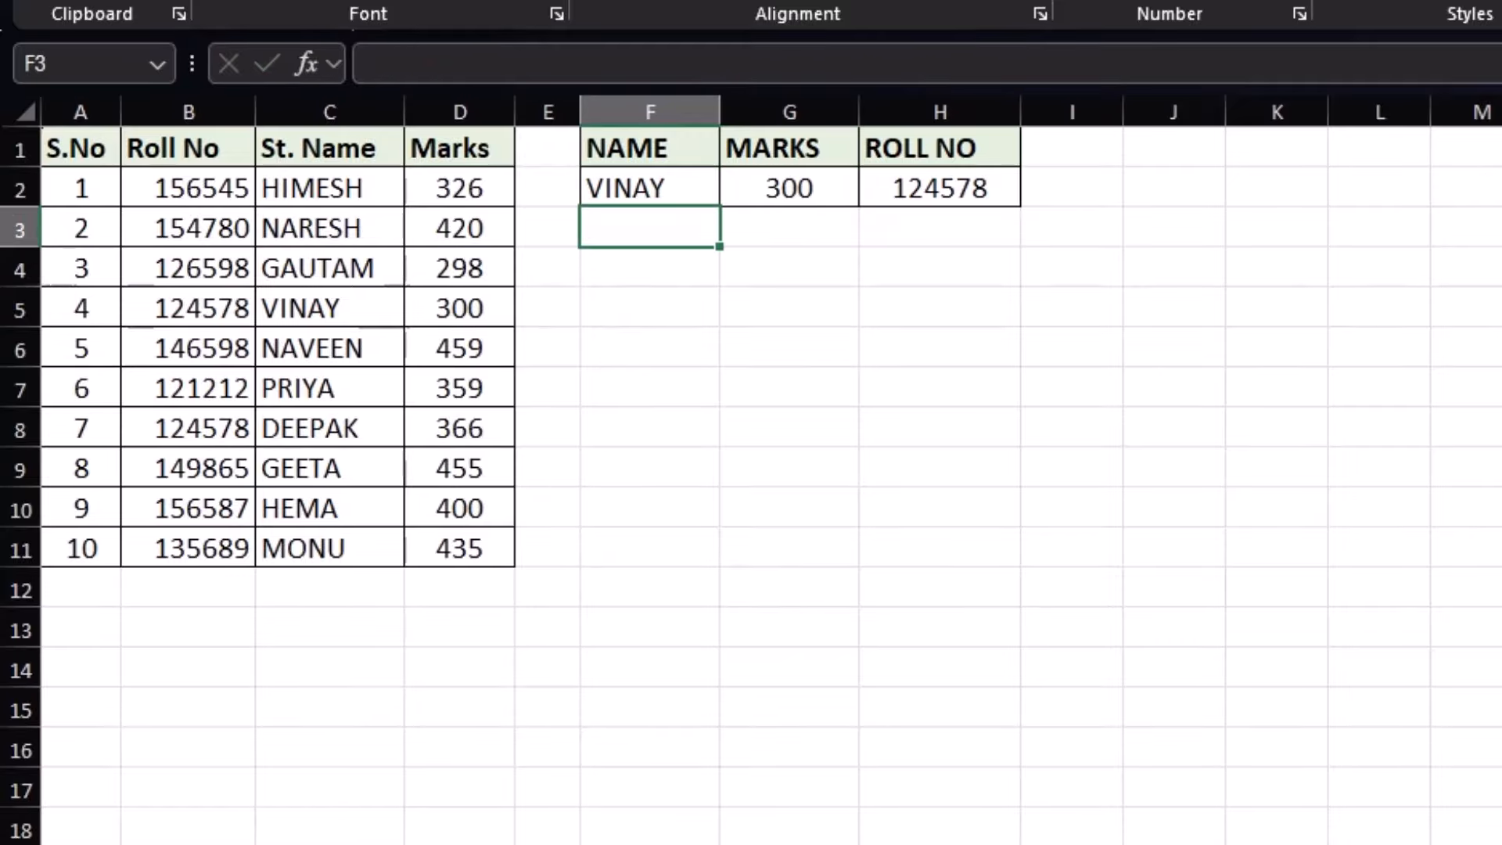
{"action": "left_click", "coordinate": [479, 314]}
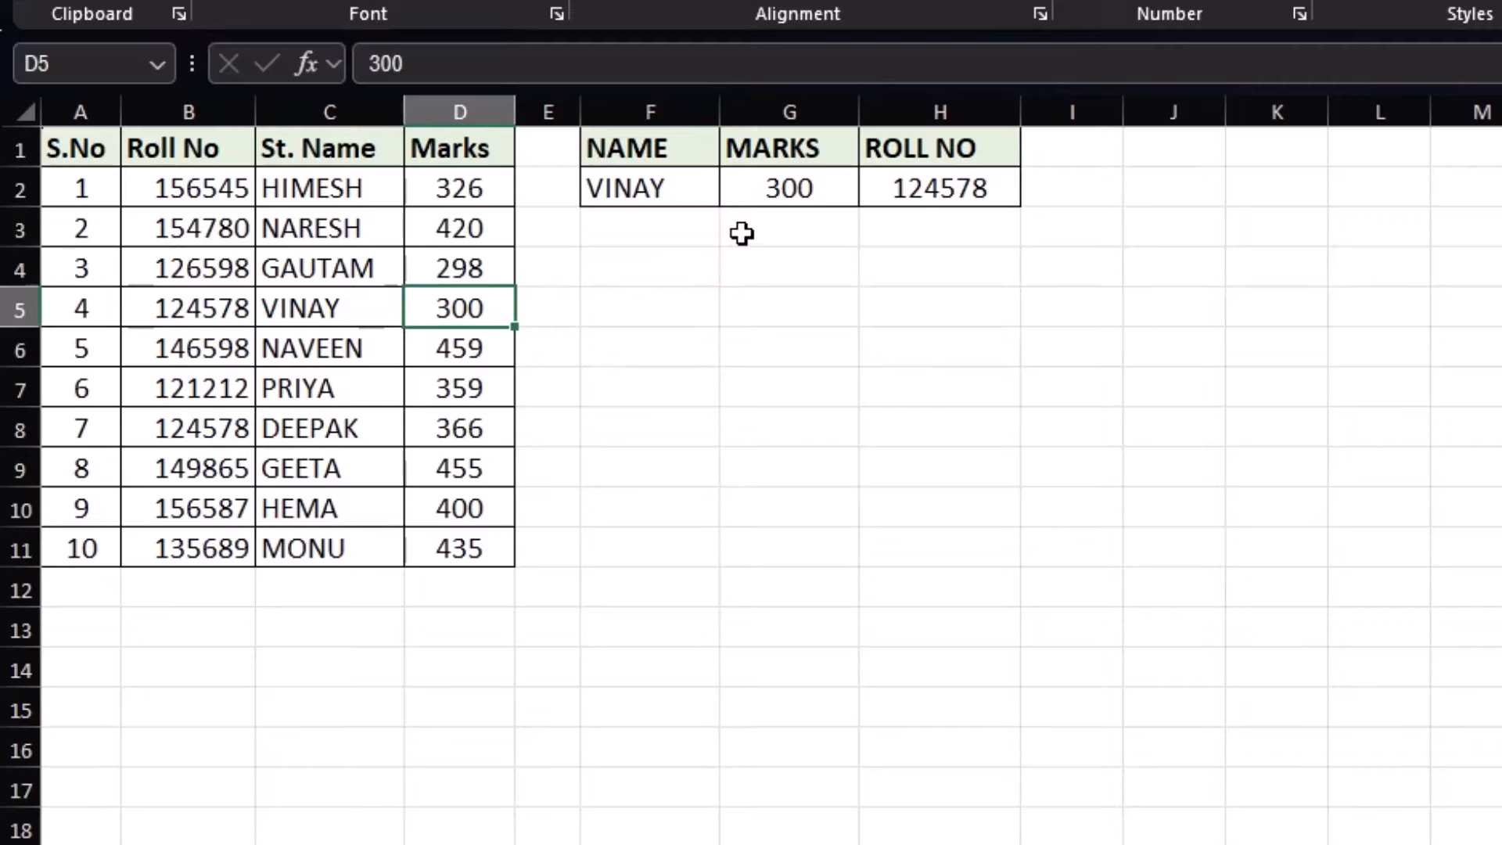
{"action": "left_click", "coordinate": [151, 311]}
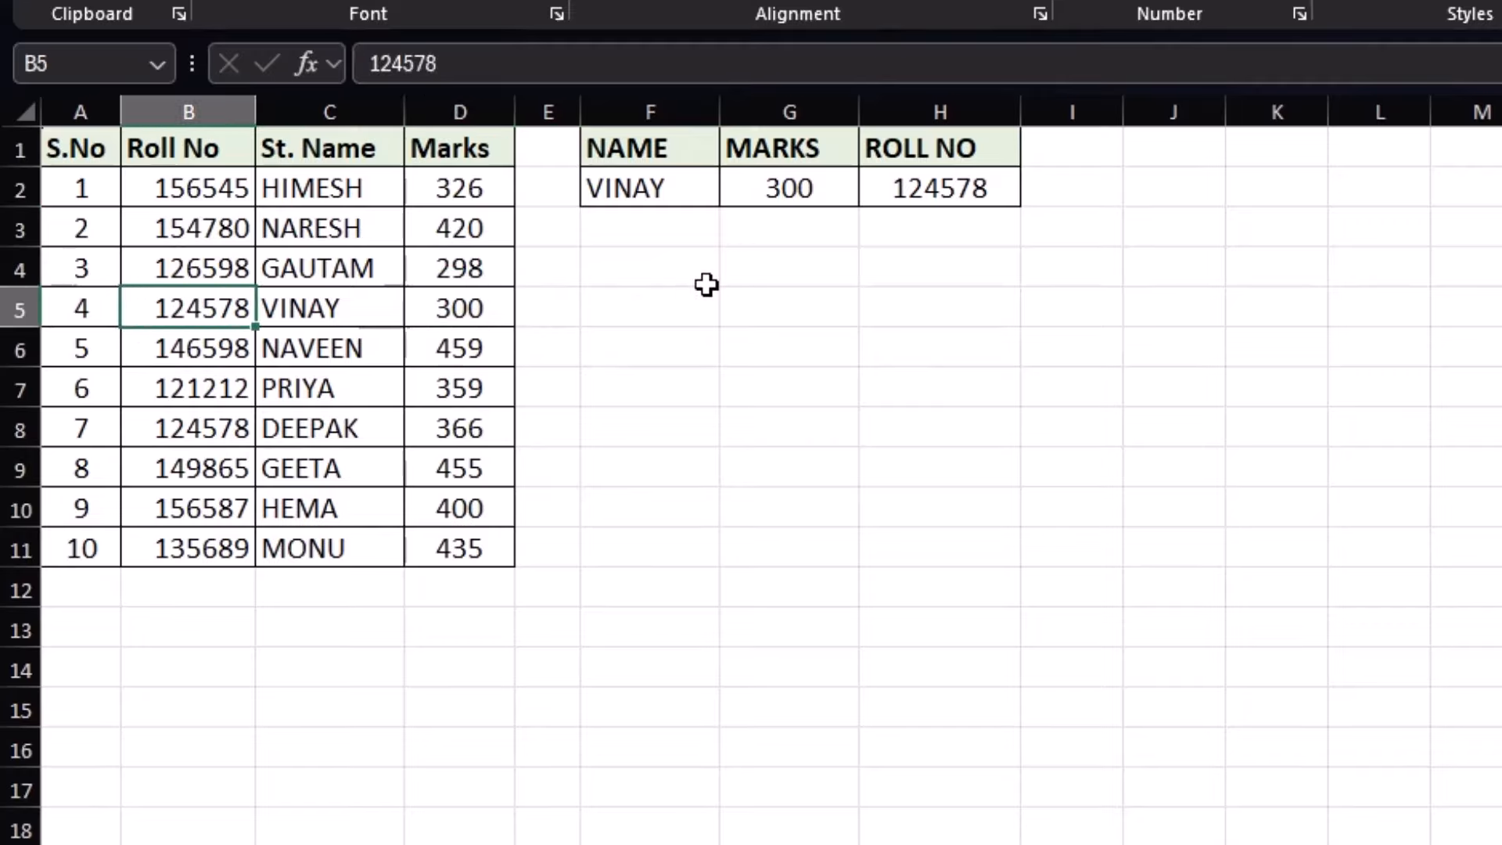
{"action": "left_click", "coordinate": [991, 188]}
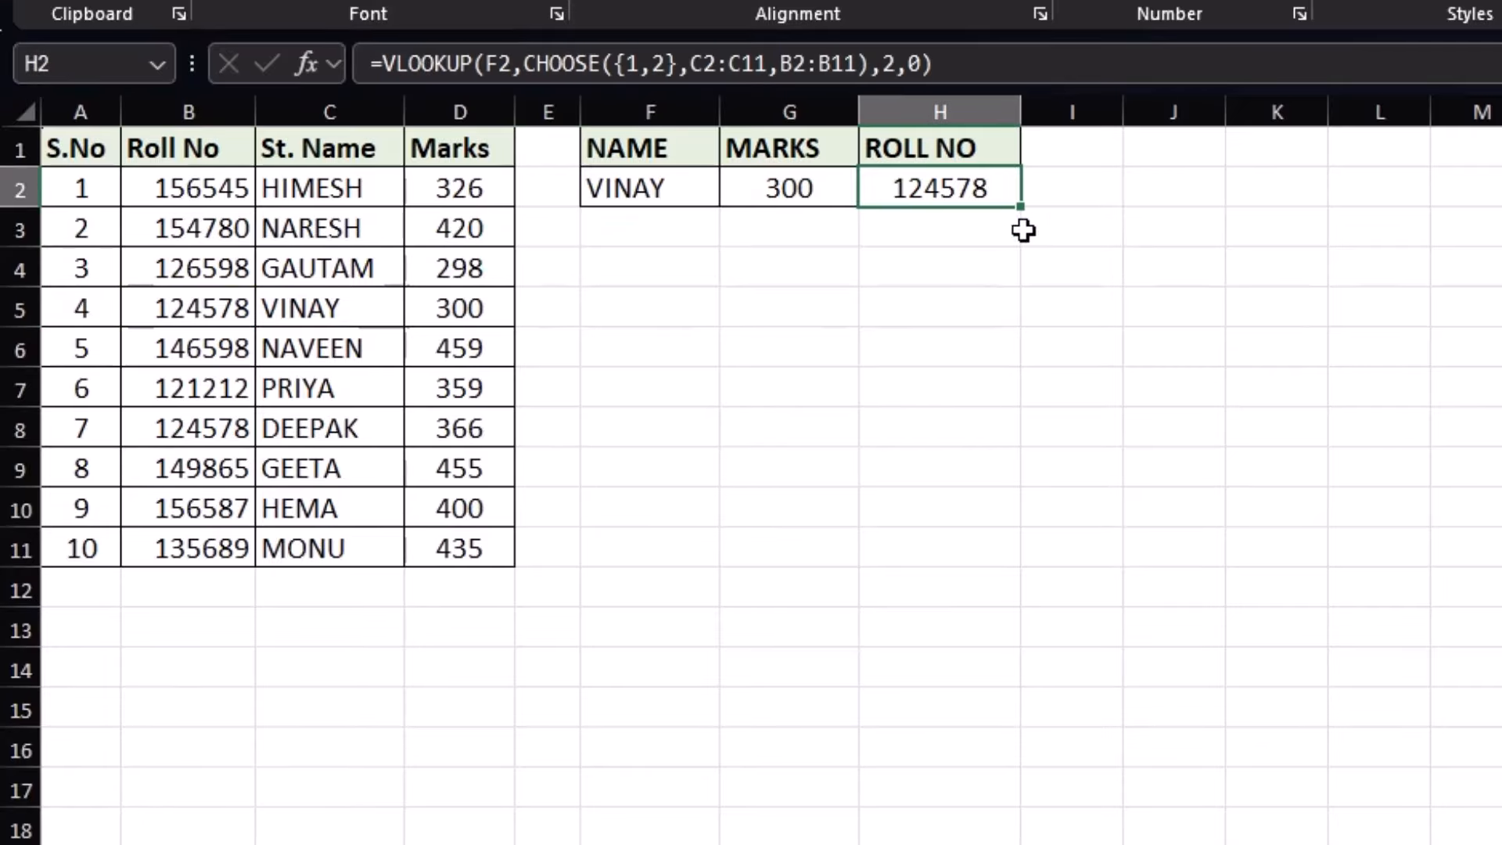
{"action": "left_click", "coordinate": [883, 311]}
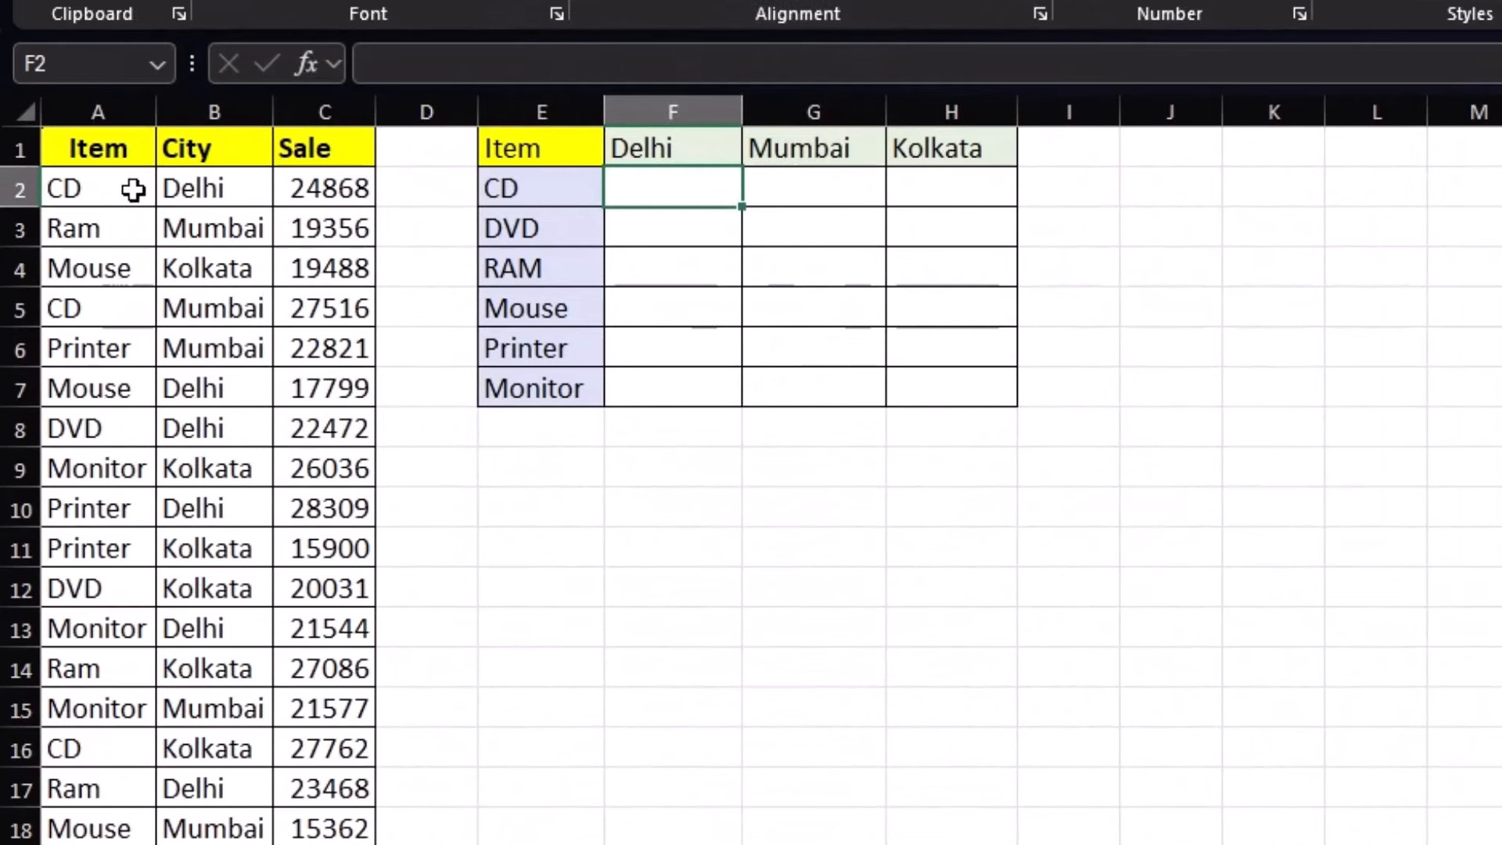
Review the Item, City and Sale columns and the empty item-by-Delhi/Mumbai/Kolkata summary grid
{"action": "left_click_drag", "start_coordinate": [100, 188], "coordinate": [102, 388]}
{"action": "left_click_drag", "start_coordinate": [179, 149], "coordinate": [214, 427]}
{"action": "left_click_drag", "start_coordinate": [349, 191], "coordinate": [346, 386]}
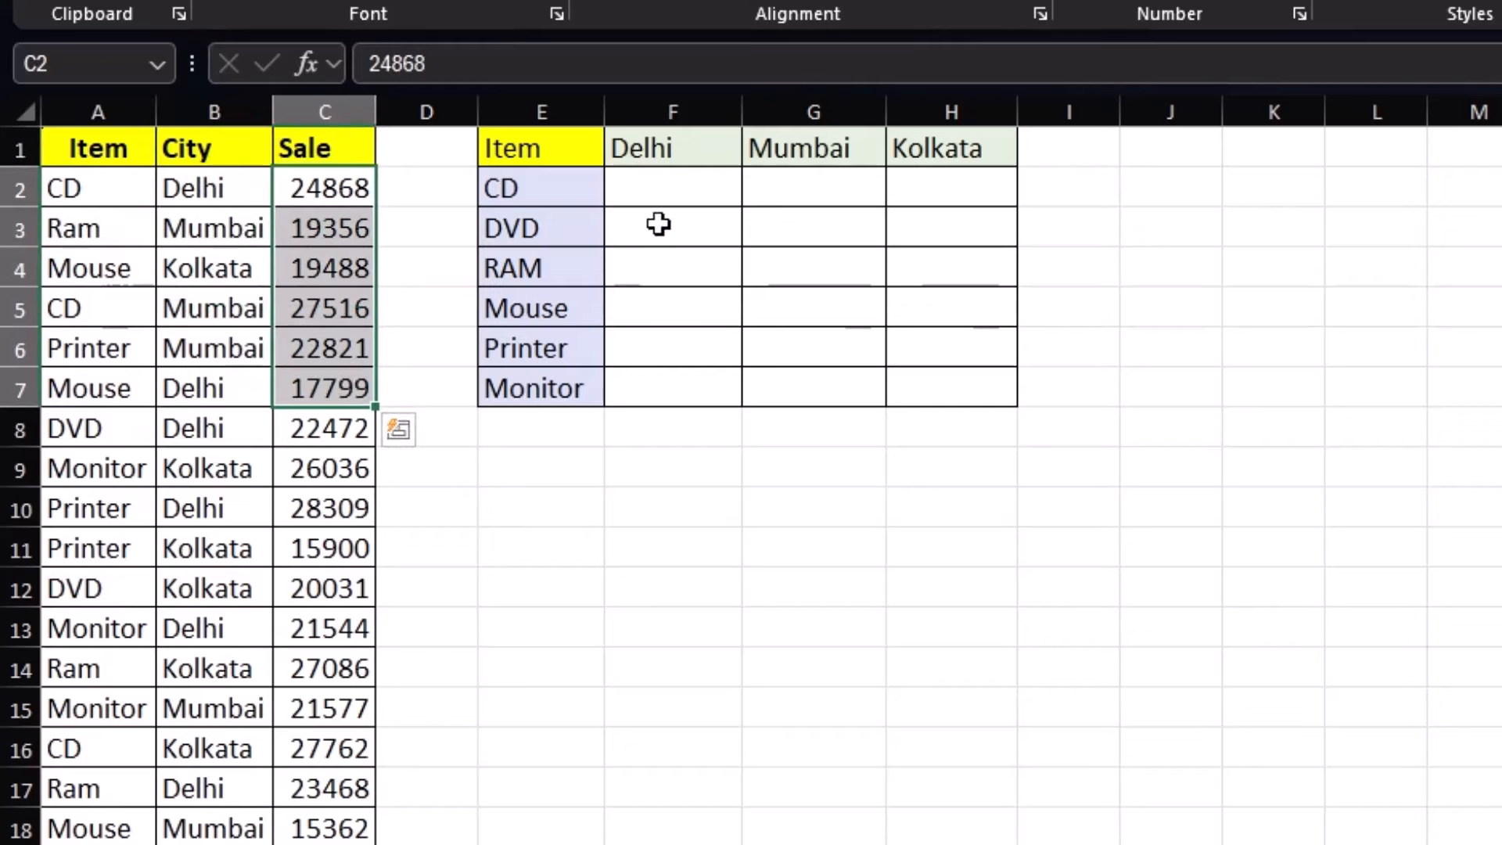
{"action": "left_click", "coordinate": [673, 192]}
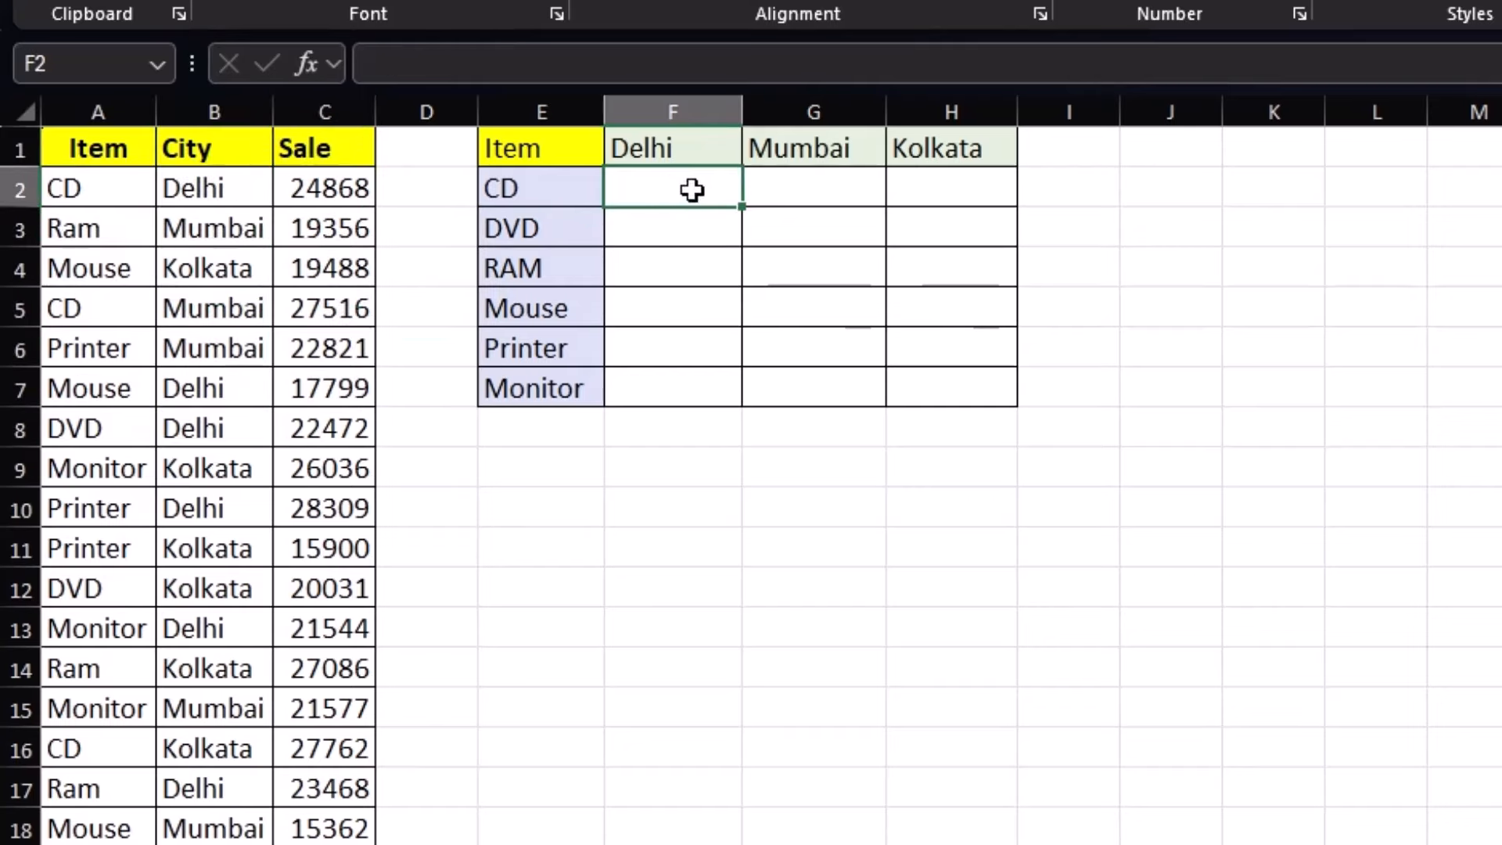
{"action": "left_click", "coordinate": [560, 191]}
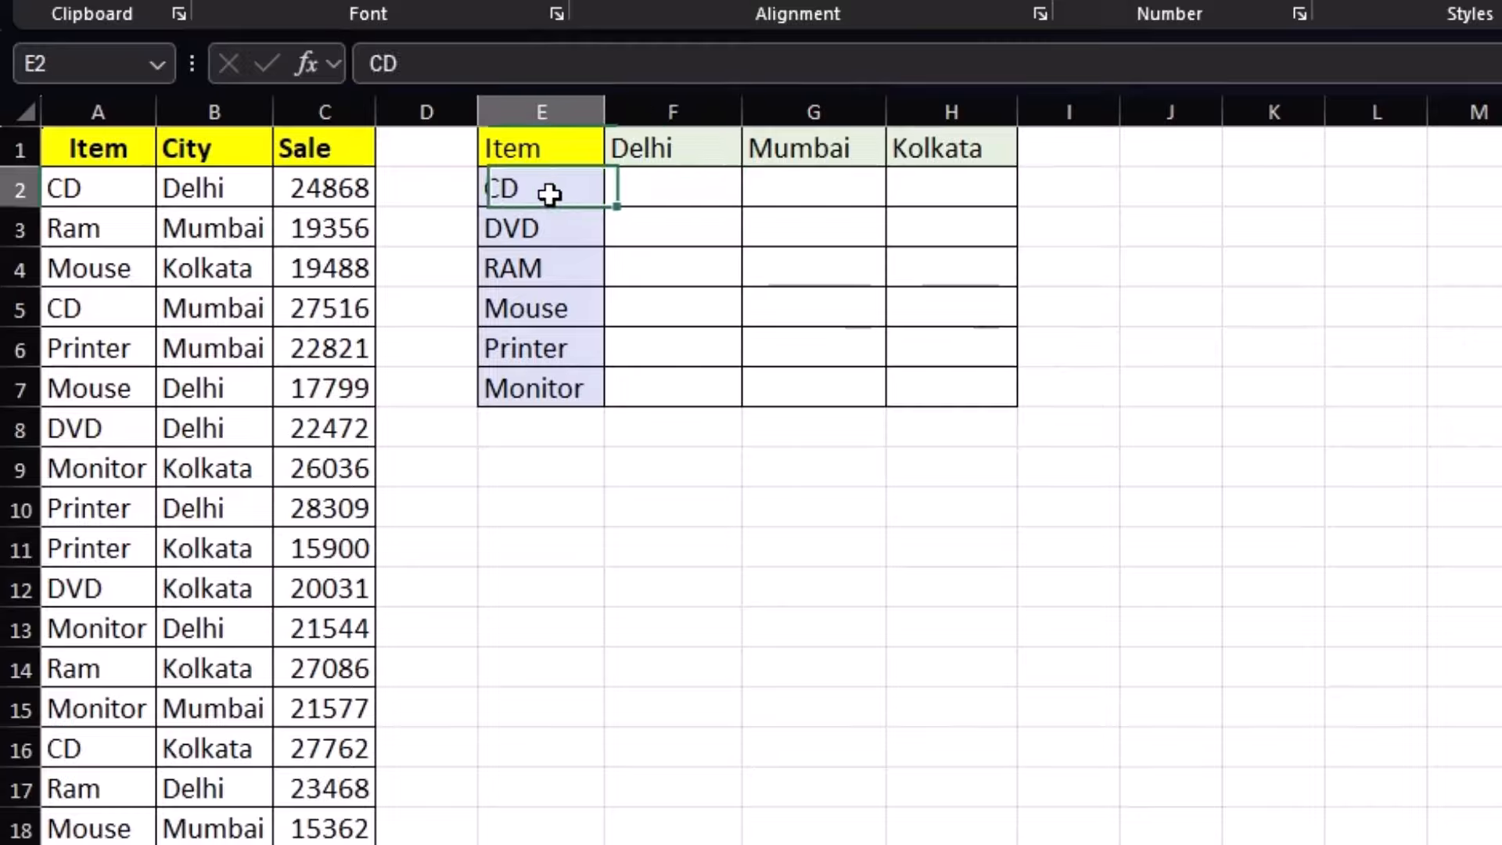
{"action": "left_click", "coordinate": [657, 192]}
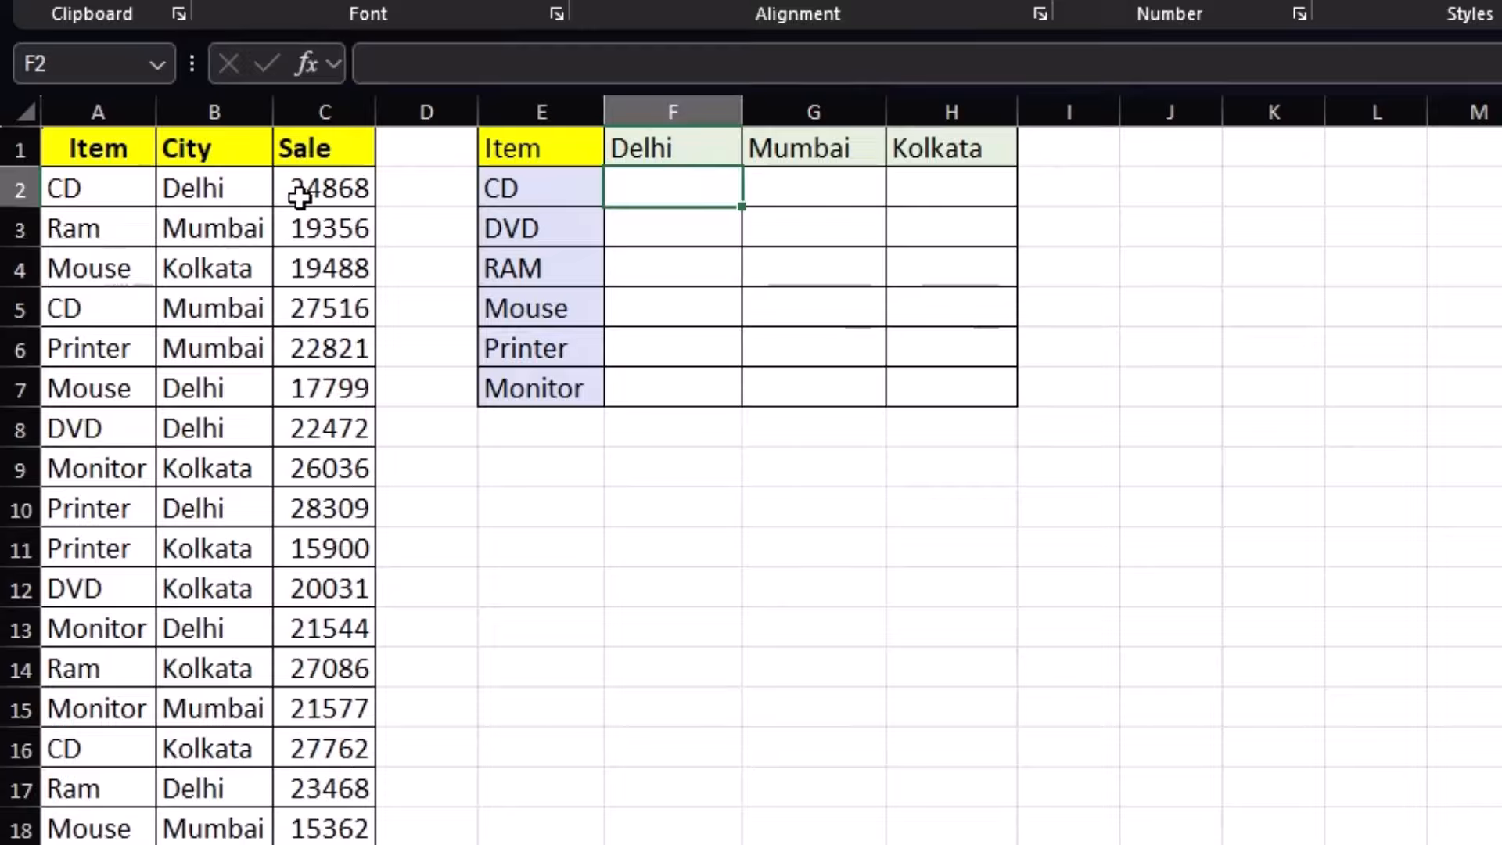
{"action": "left_click", "coordinate": [823, 192]}
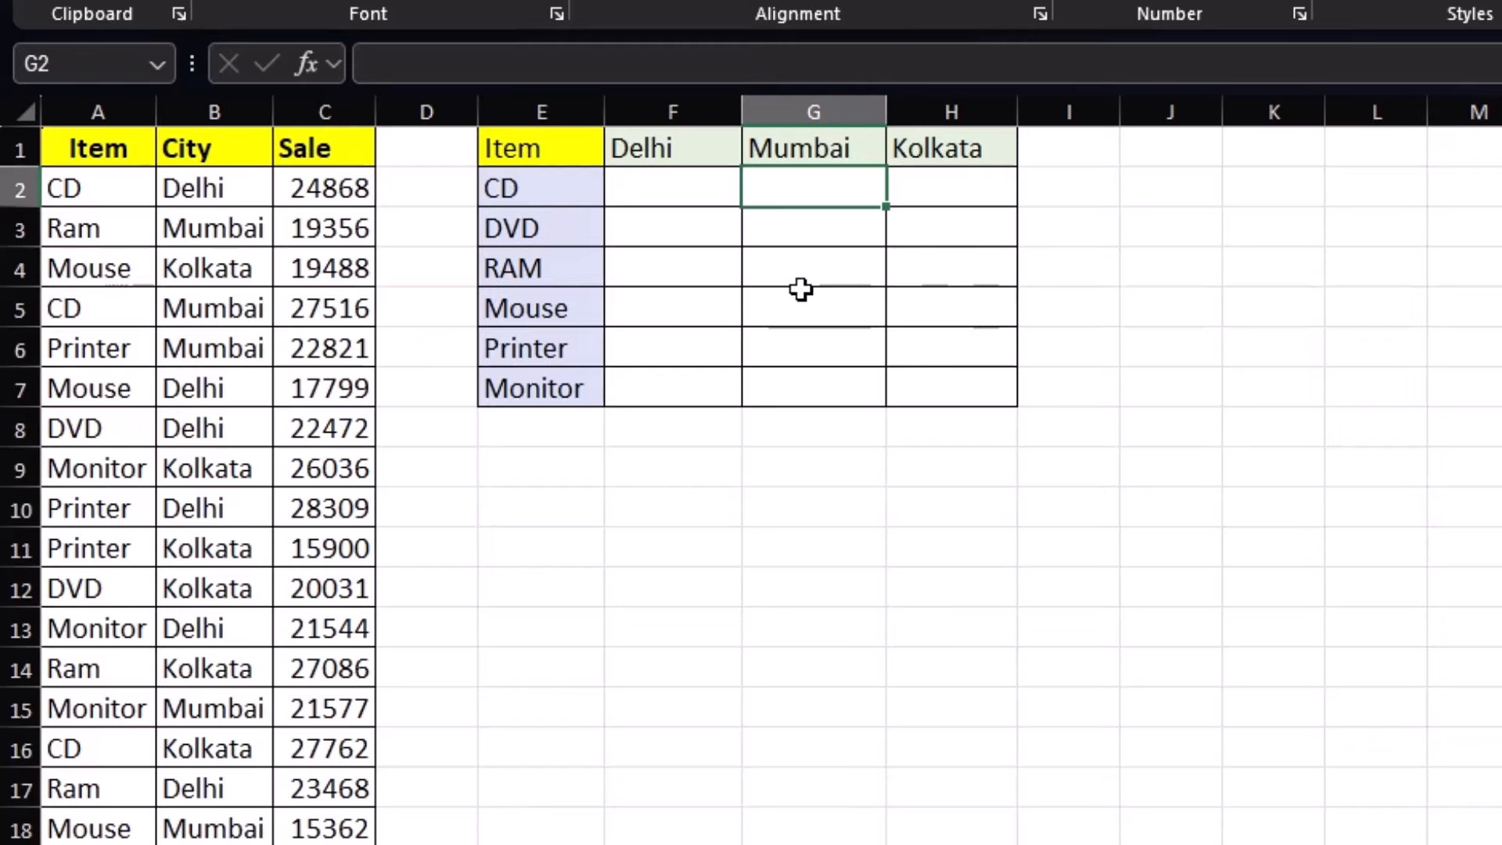
{"action": "left_click", "coordinate": [692, 197]}
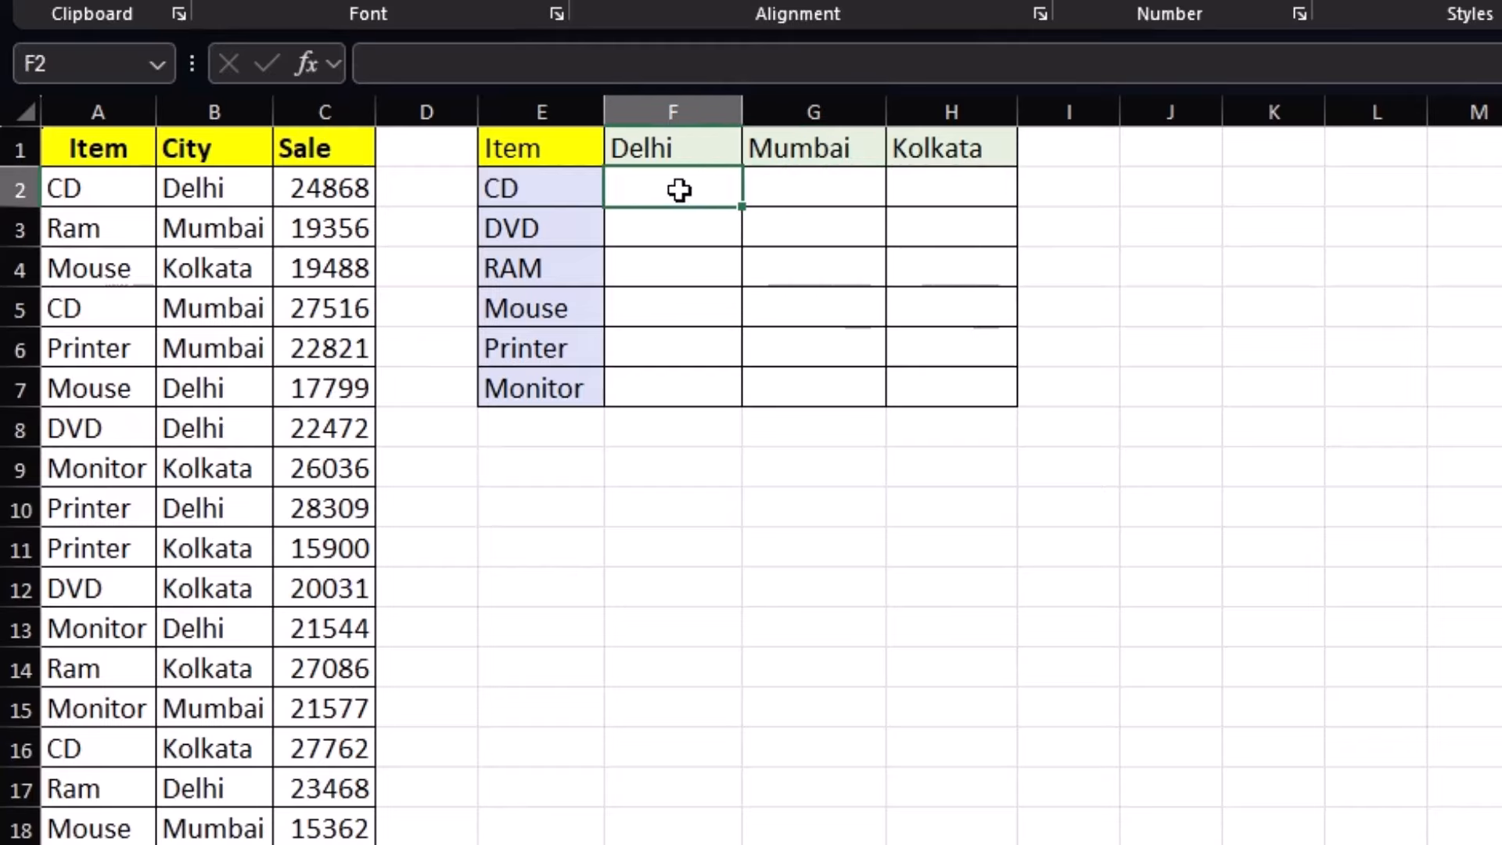
{"action": "left_click", "coordinate": [637, 143]}
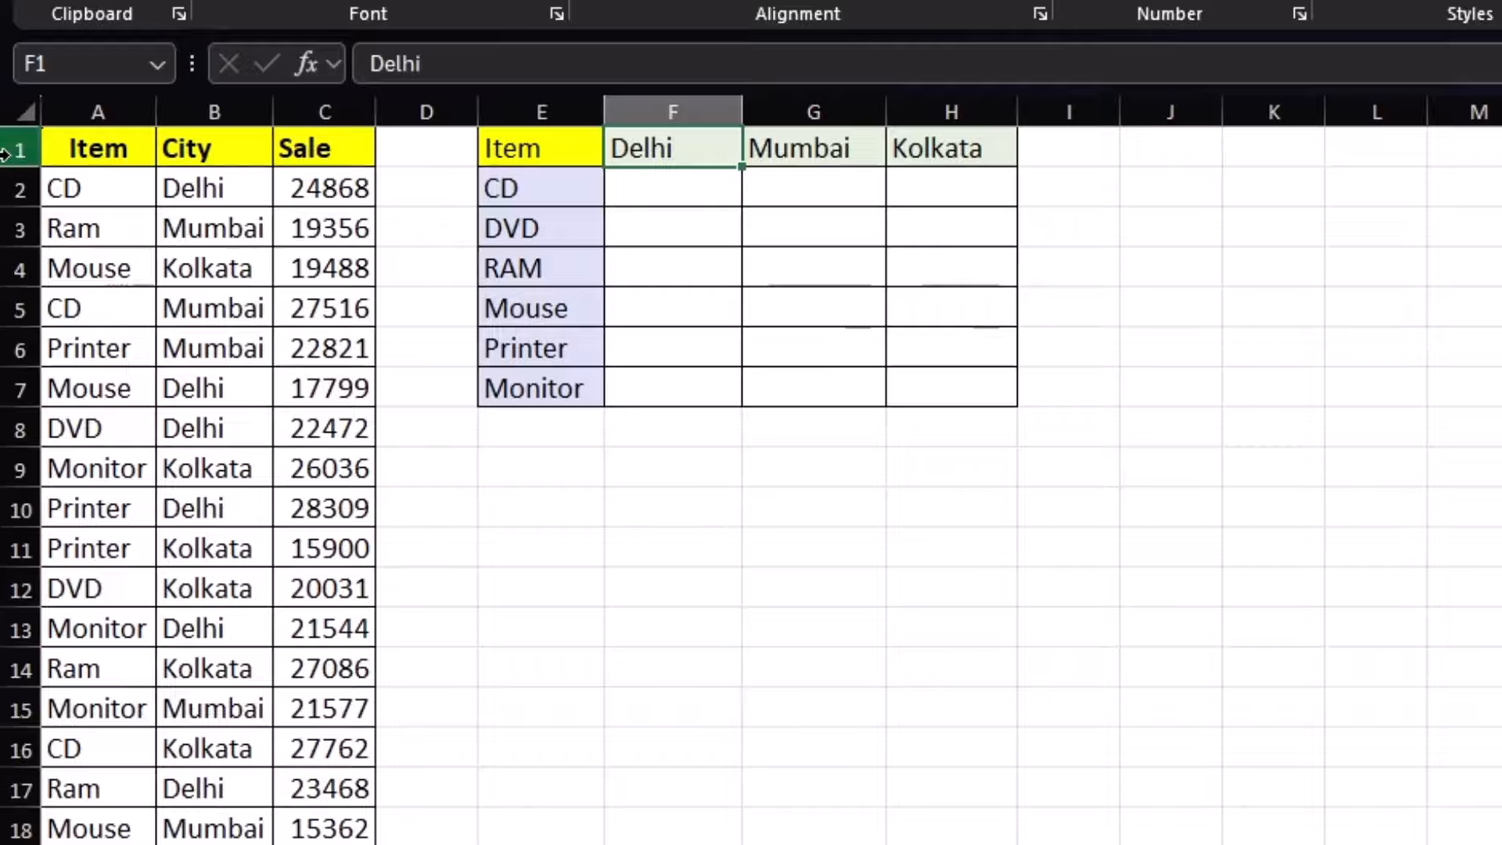
{"action": "left_click", "coordinate": [113, 181]}
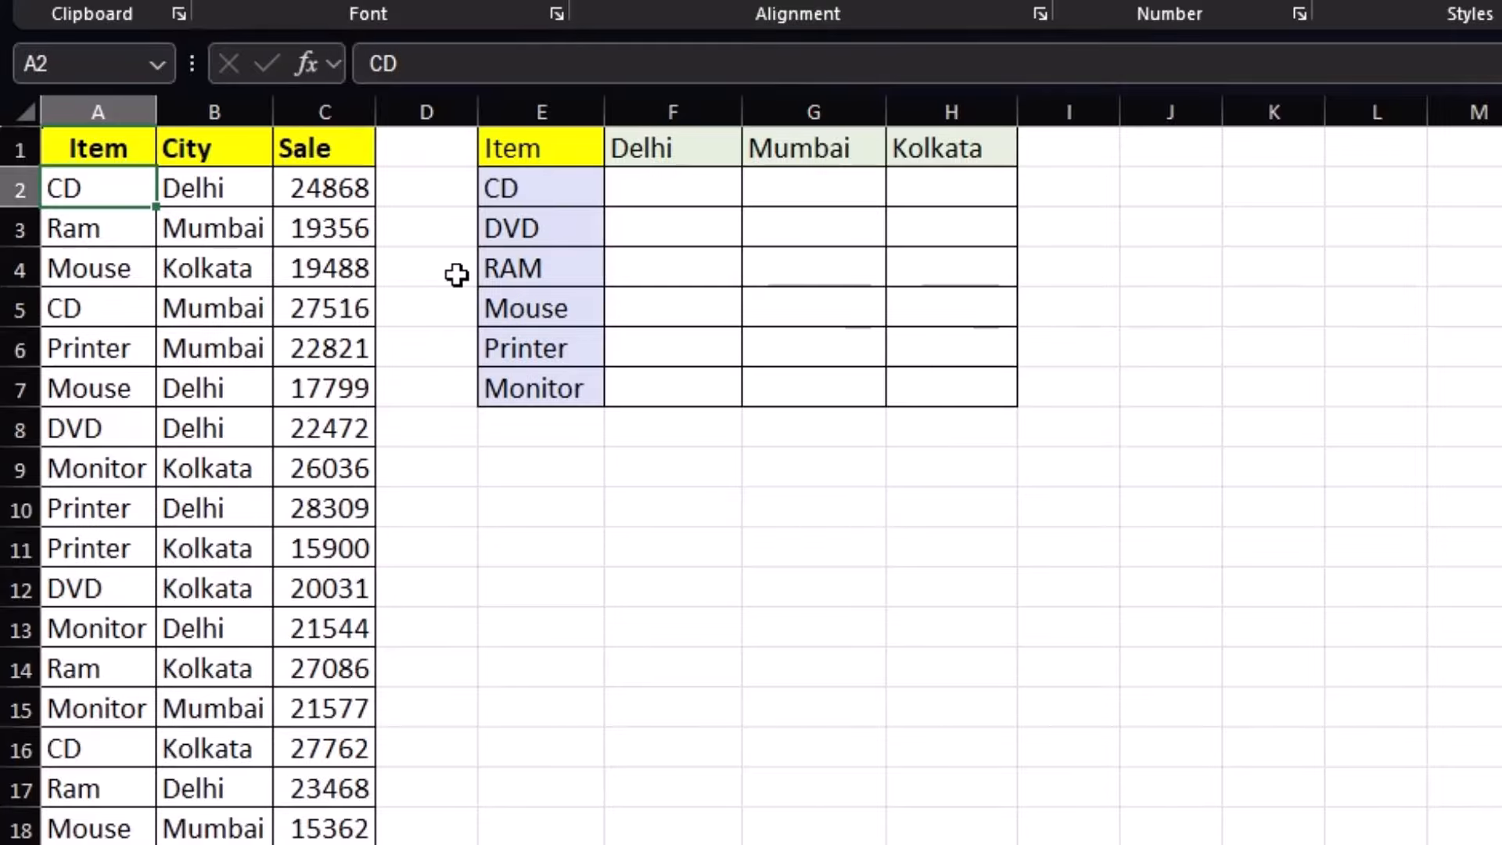
Insert a new column A with =B2&C2 filled down to join Item and City, and widen it
{"action": "key", "text": "alt+i"}
{"action": "type", "text": "c"}
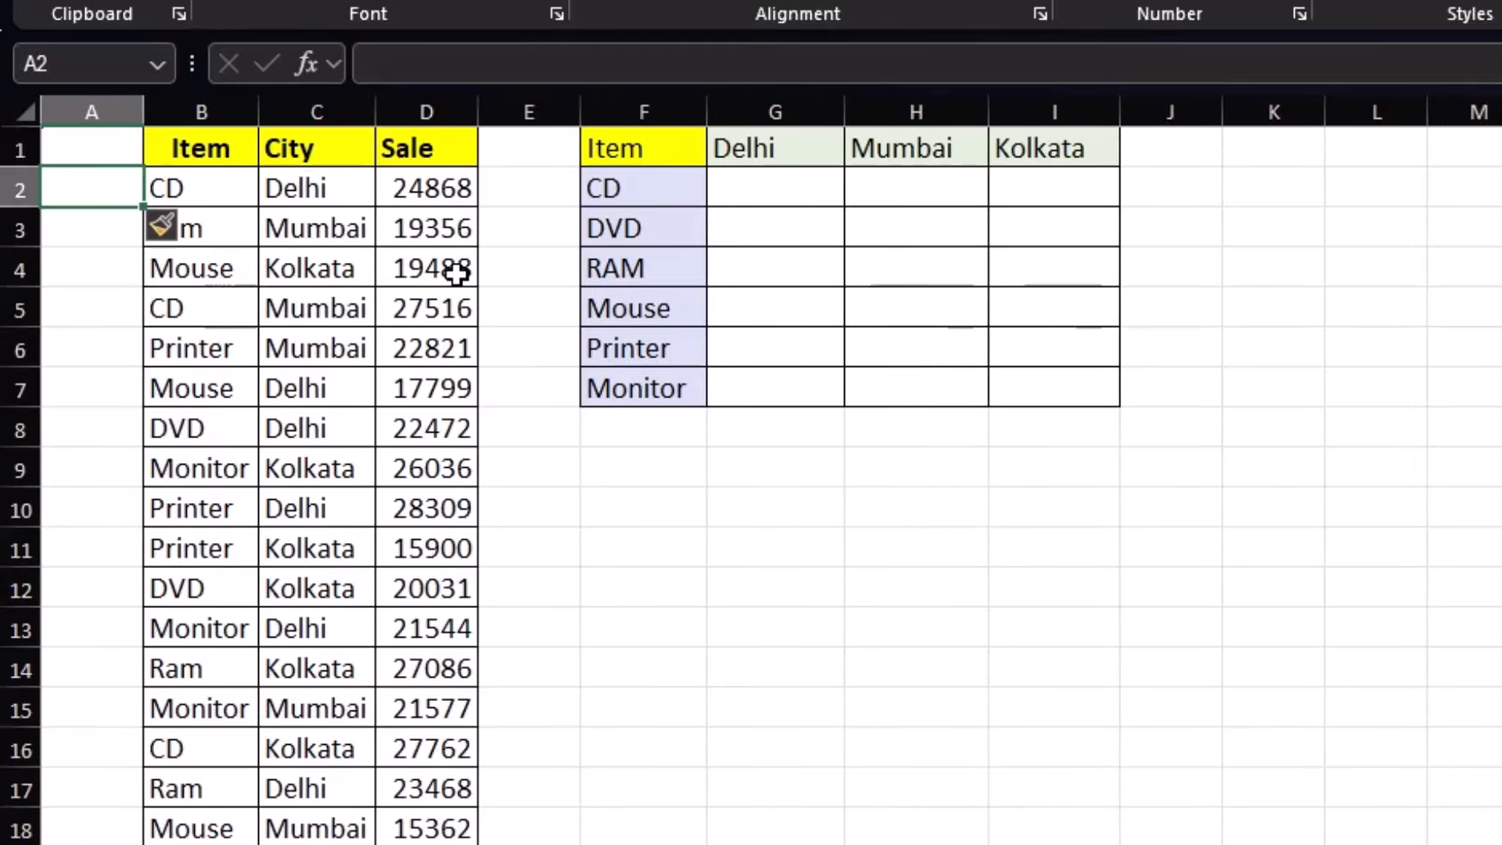
{"action": "type", "text": "="}
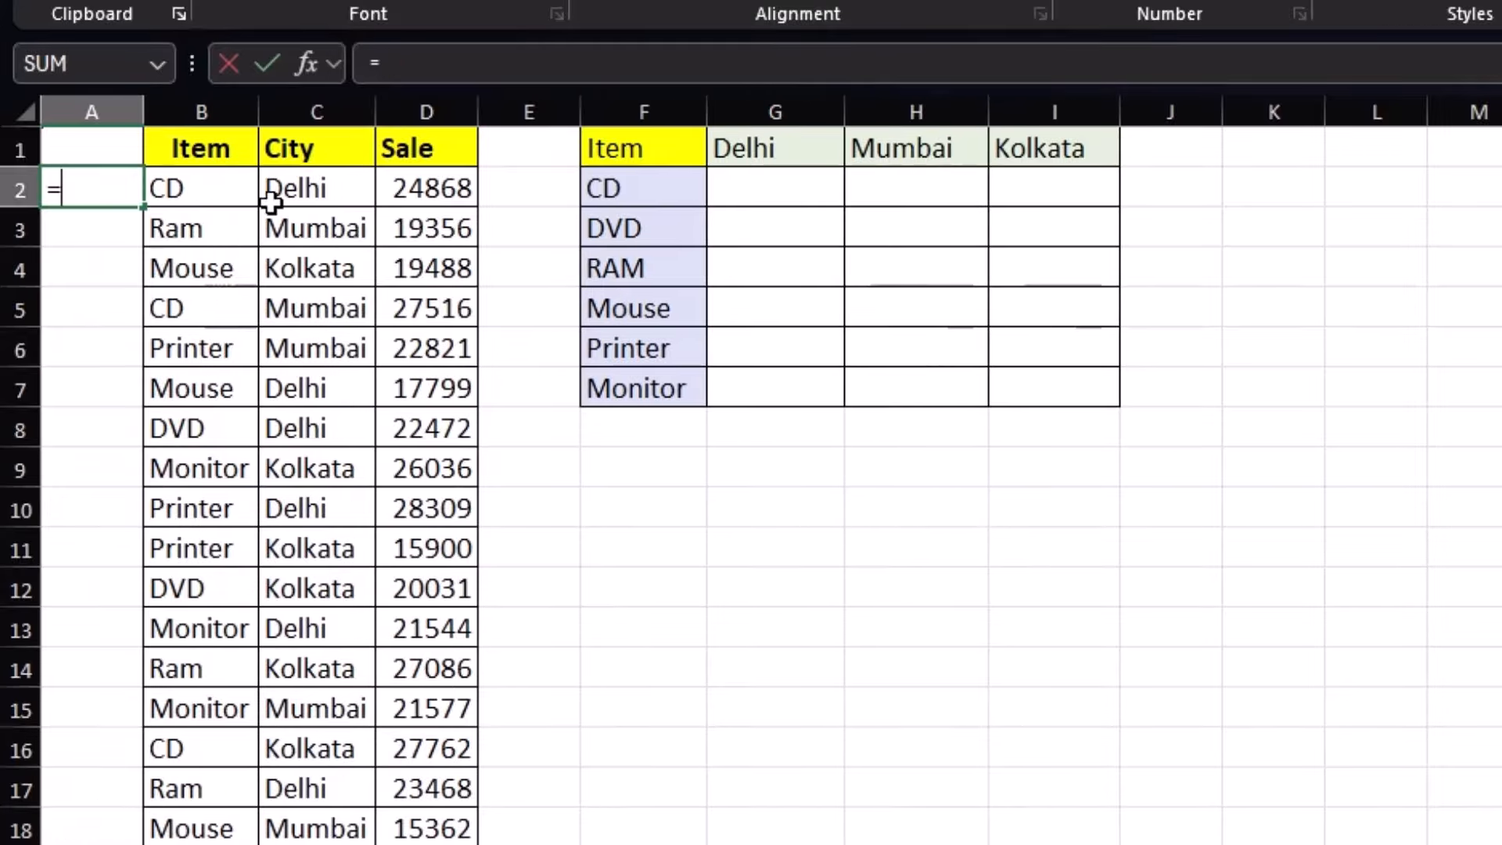
{"action": "left_click", "coordinate": [204, 184]}
{"action": "type", "text": "$"}
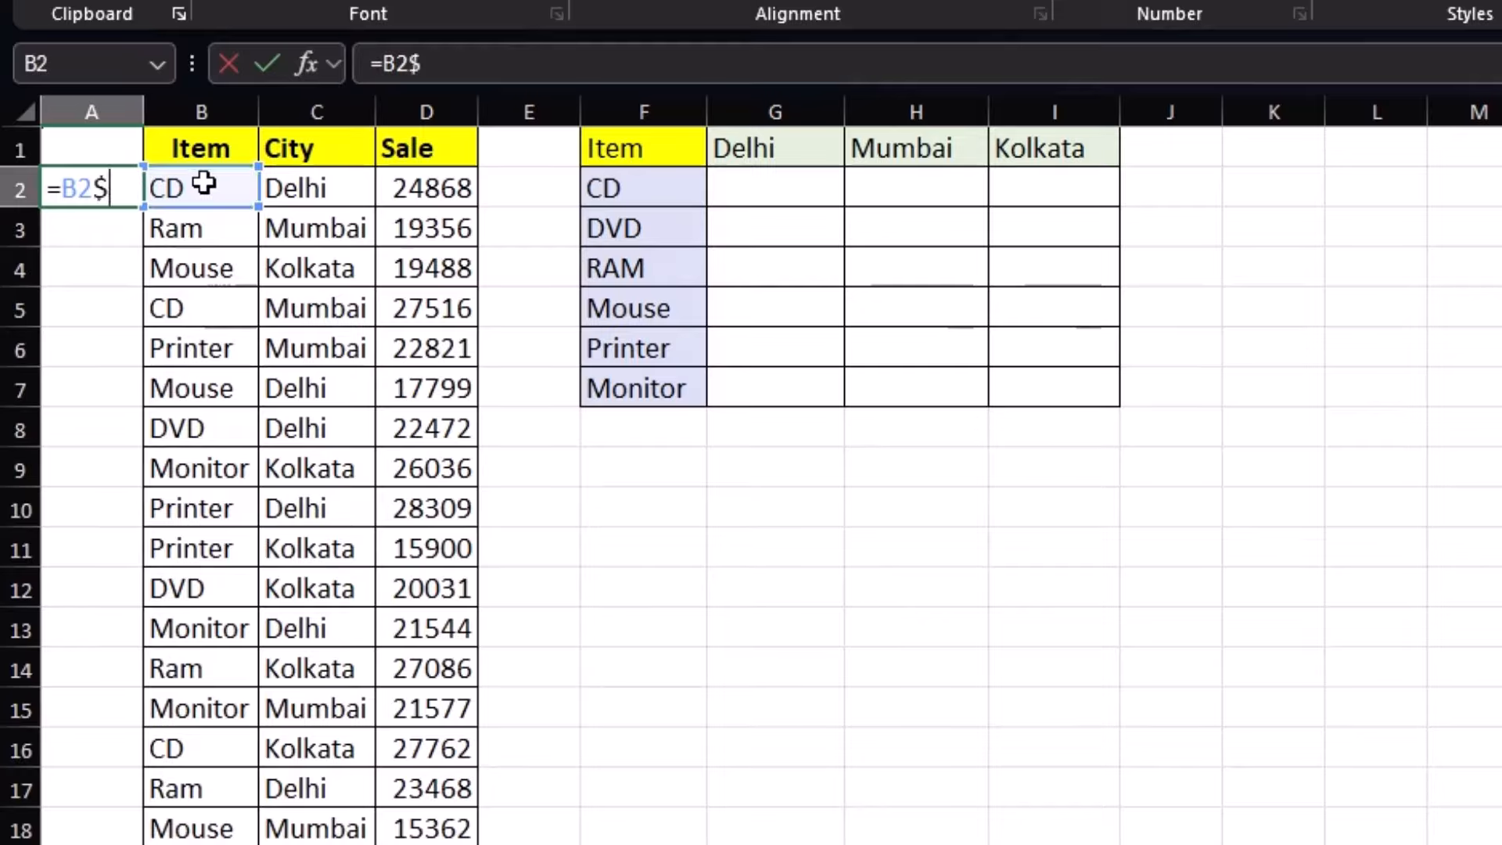
{"action": "key", "text": "BackSpace"}
{"action": "type", "text": "&"}
{"action": "left_click", "coordinate": [291, 194]}
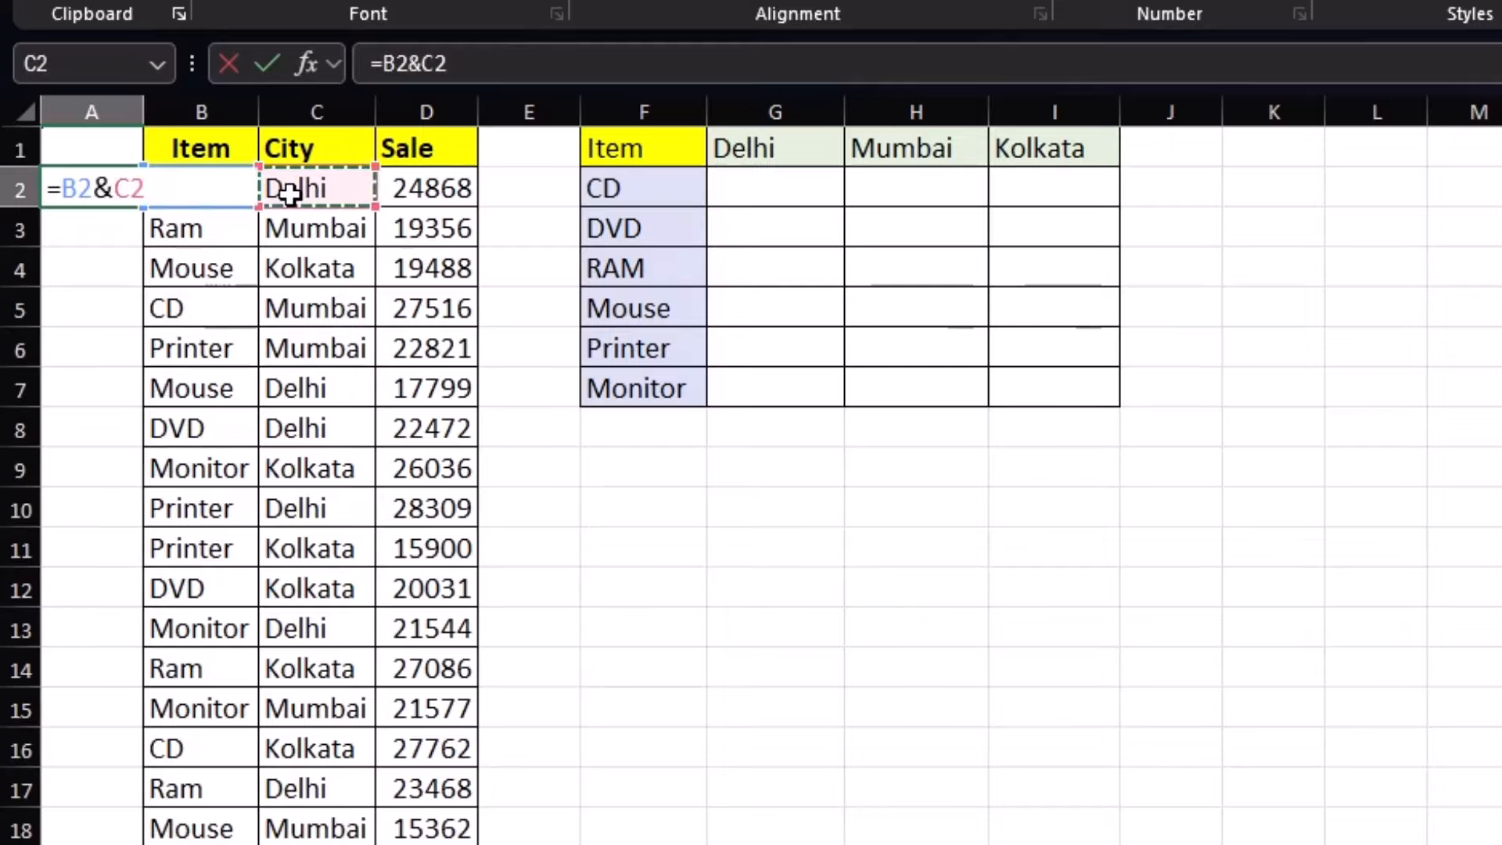
{"action": "key", "text": "Return"}
{"action": "left_click", "coordinate": [81, 188]}
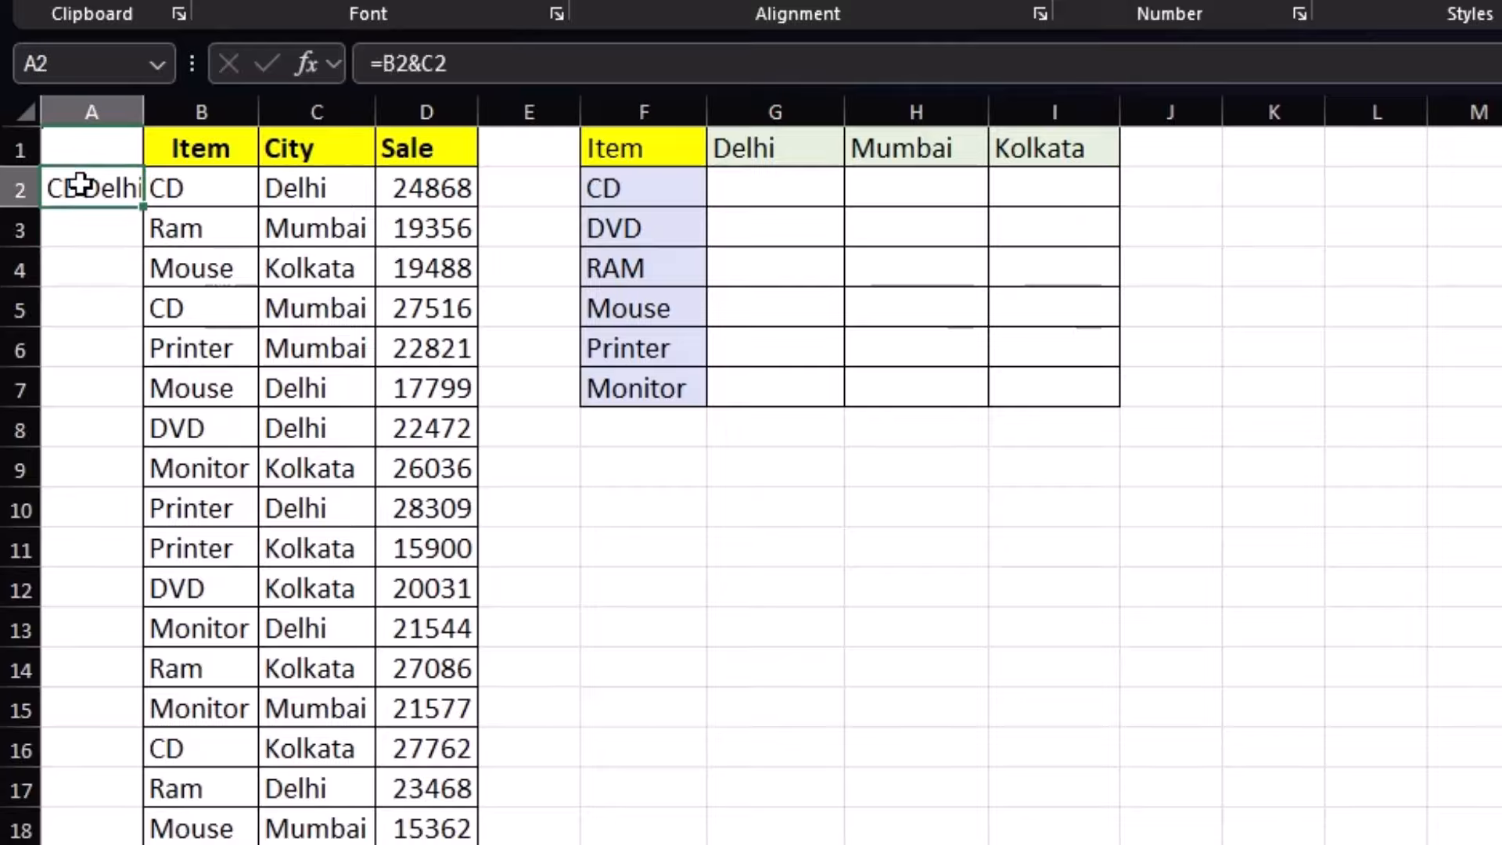
{"action": "left_click_drag", "start_coordinate": [140, 211], "coordinate": [145, 841]}
{"action": "left_click_drag", "start_coordinate": [144, 111], "coordinate": [183, 110]}
{"action": "left_click", "coordinate": [106, 194]}
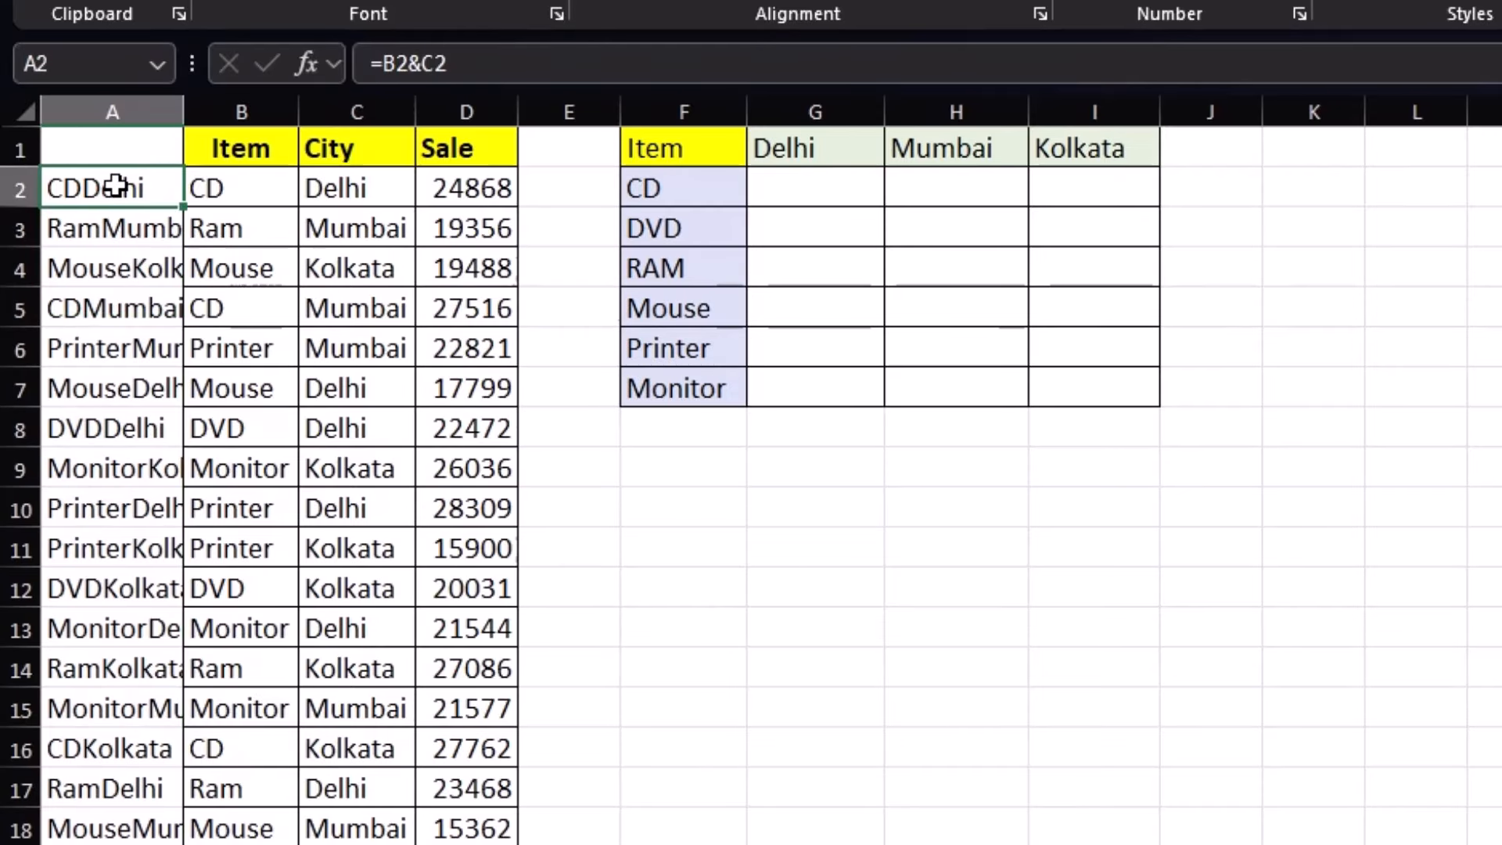
Check the joined keys against items and cities, e.g. Ram with Mumbai and Kolkata
{"action": "left_click", "coordinate": [217, 186]}
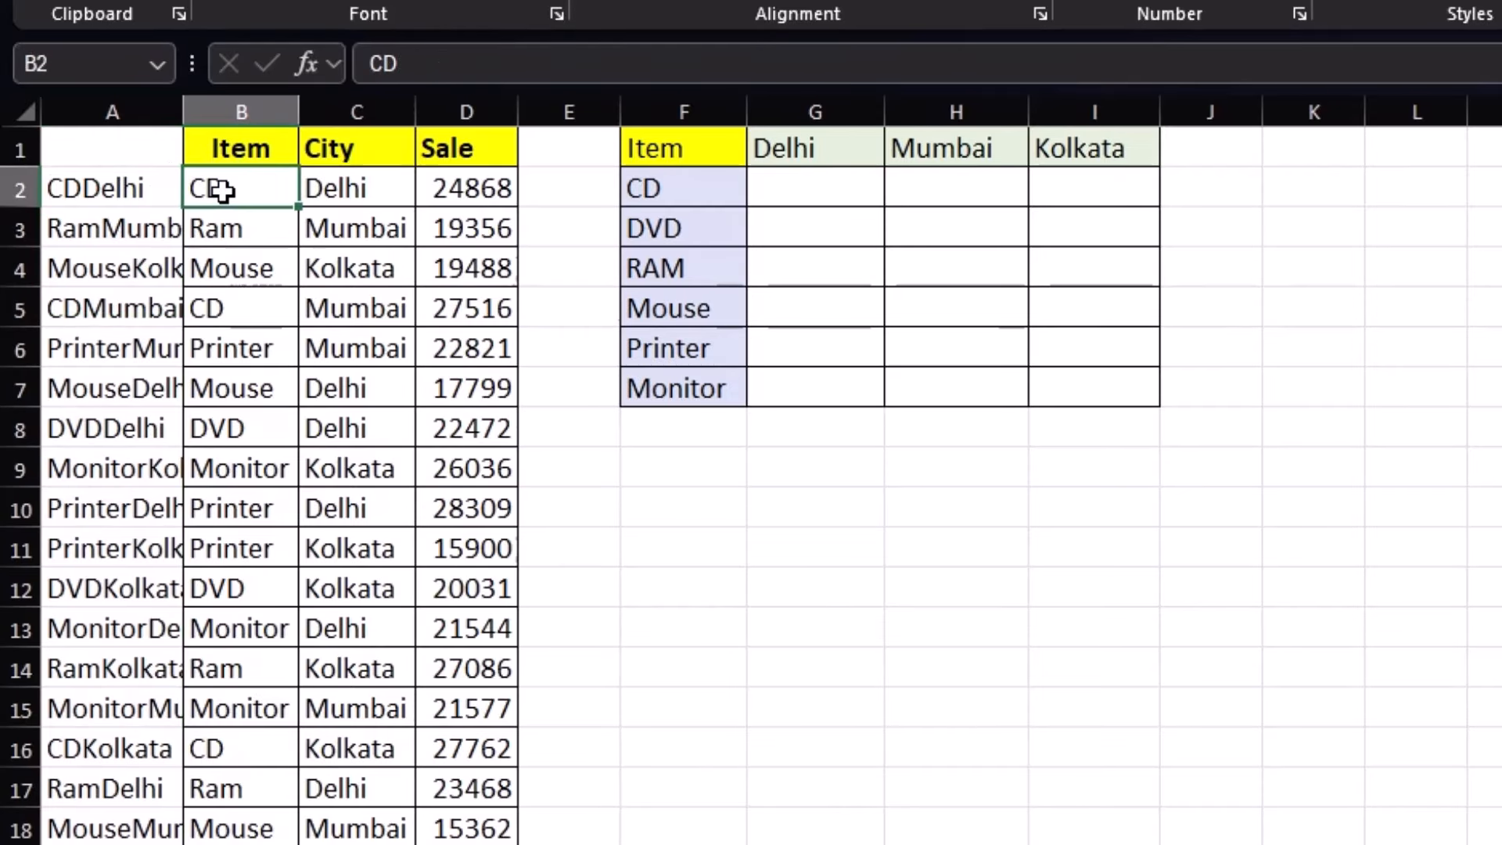
{"action": "left_click", "coordinate": [226, 154]}
{"action": "left_click", "coordinate": [211, 231]}
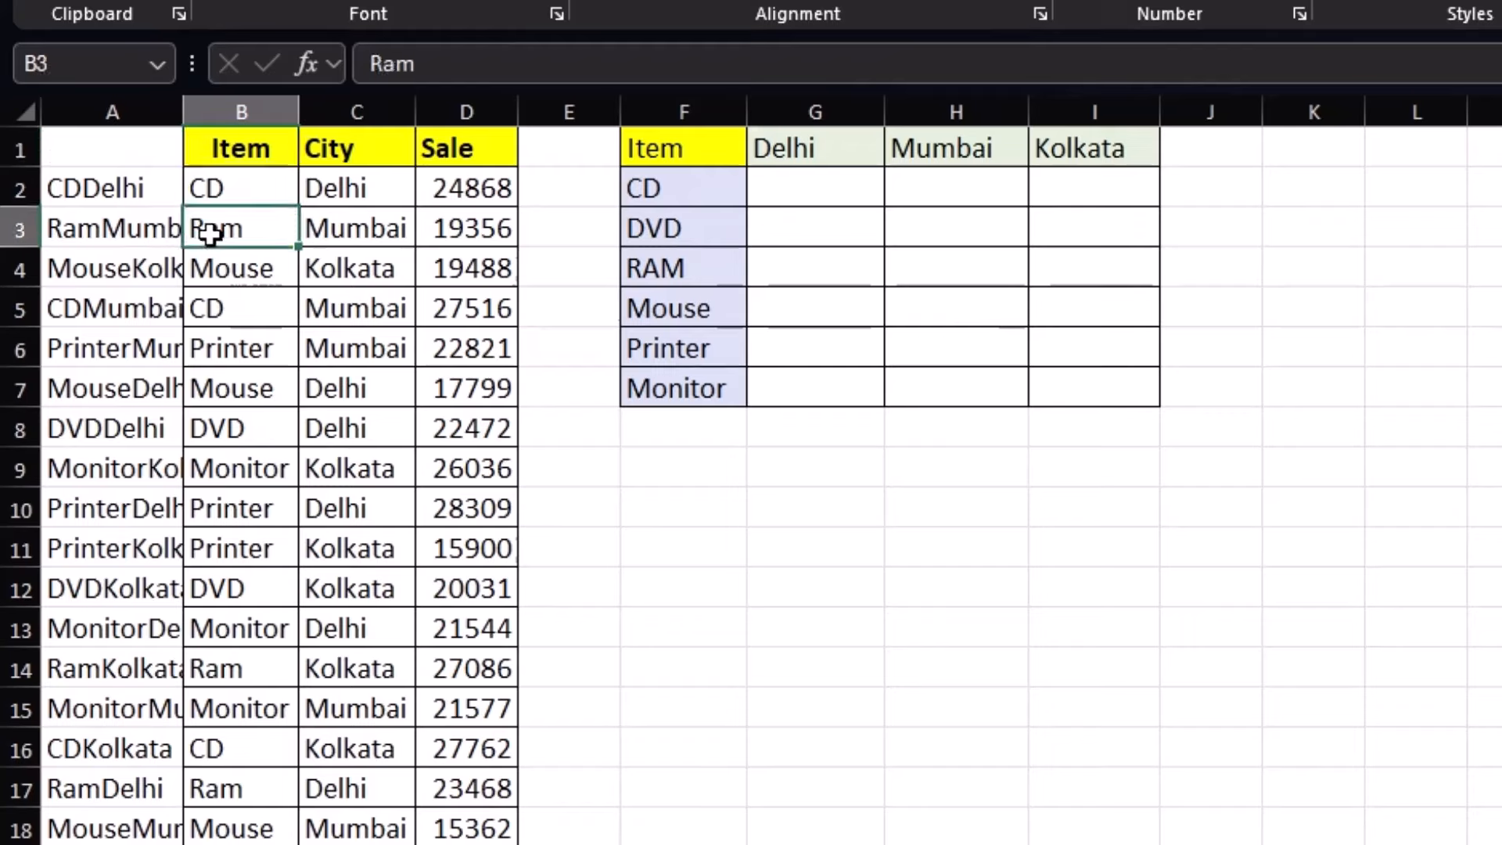
{"action": "left_click", "coordinate": [338, 225]}
{"action": "left_click", "coordinate": [258, 227]}
{"action": "left_click", "coordinate": [351, 265]}
{"action": "left_click", "coordinate": [153, 262]}
{"action": "left_click", "coordinate": [152, 190]}
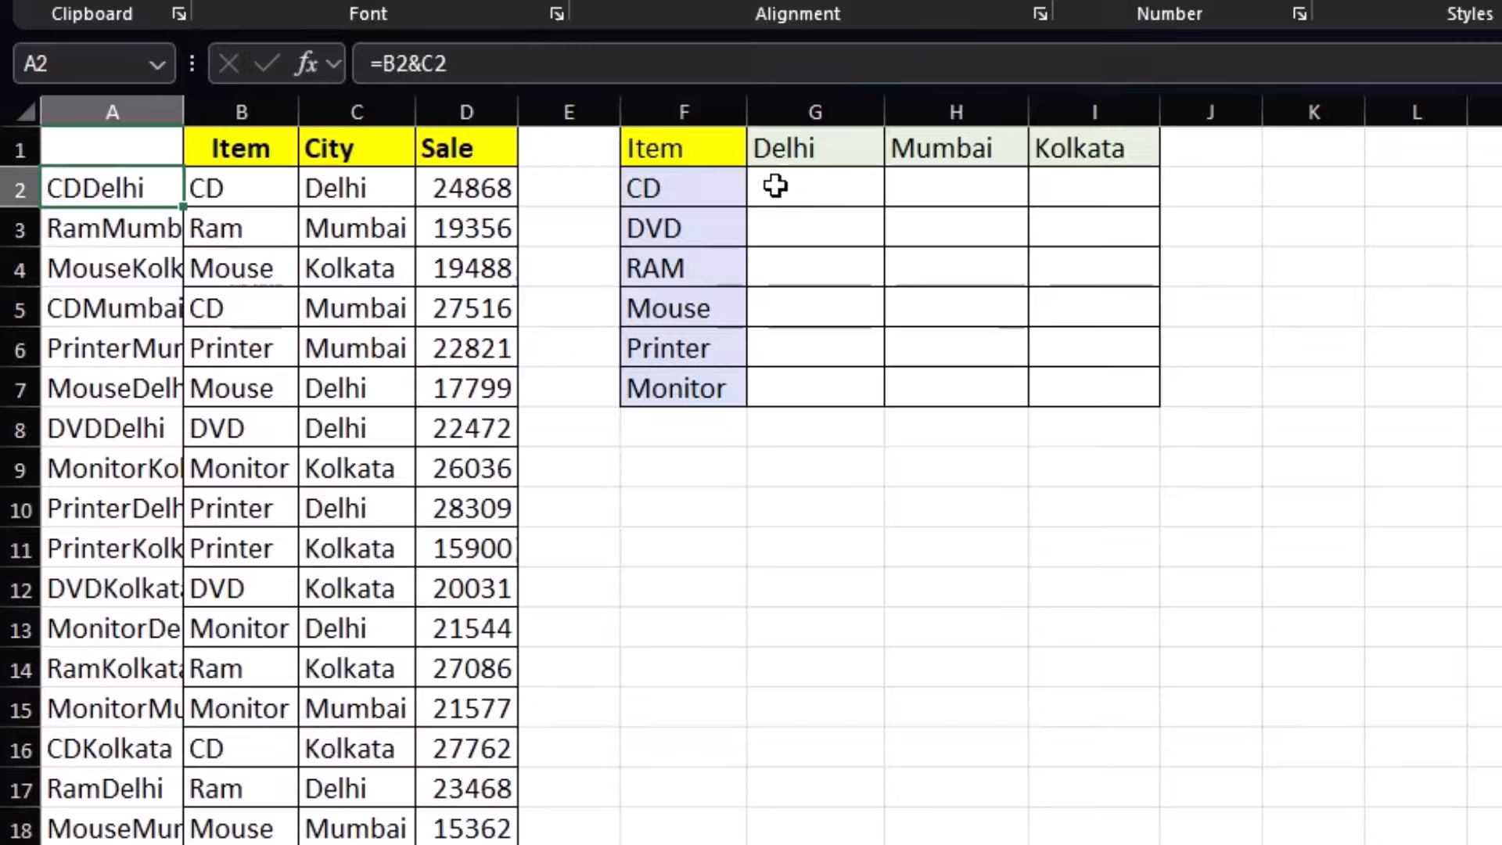
Test a VLOOKUP on F2&G1 over the sales data with column 4, getting 24868, then clear G2
{"action": "left_click", "coordinate": [775, 186]}
{"action": "type", "text": "="}
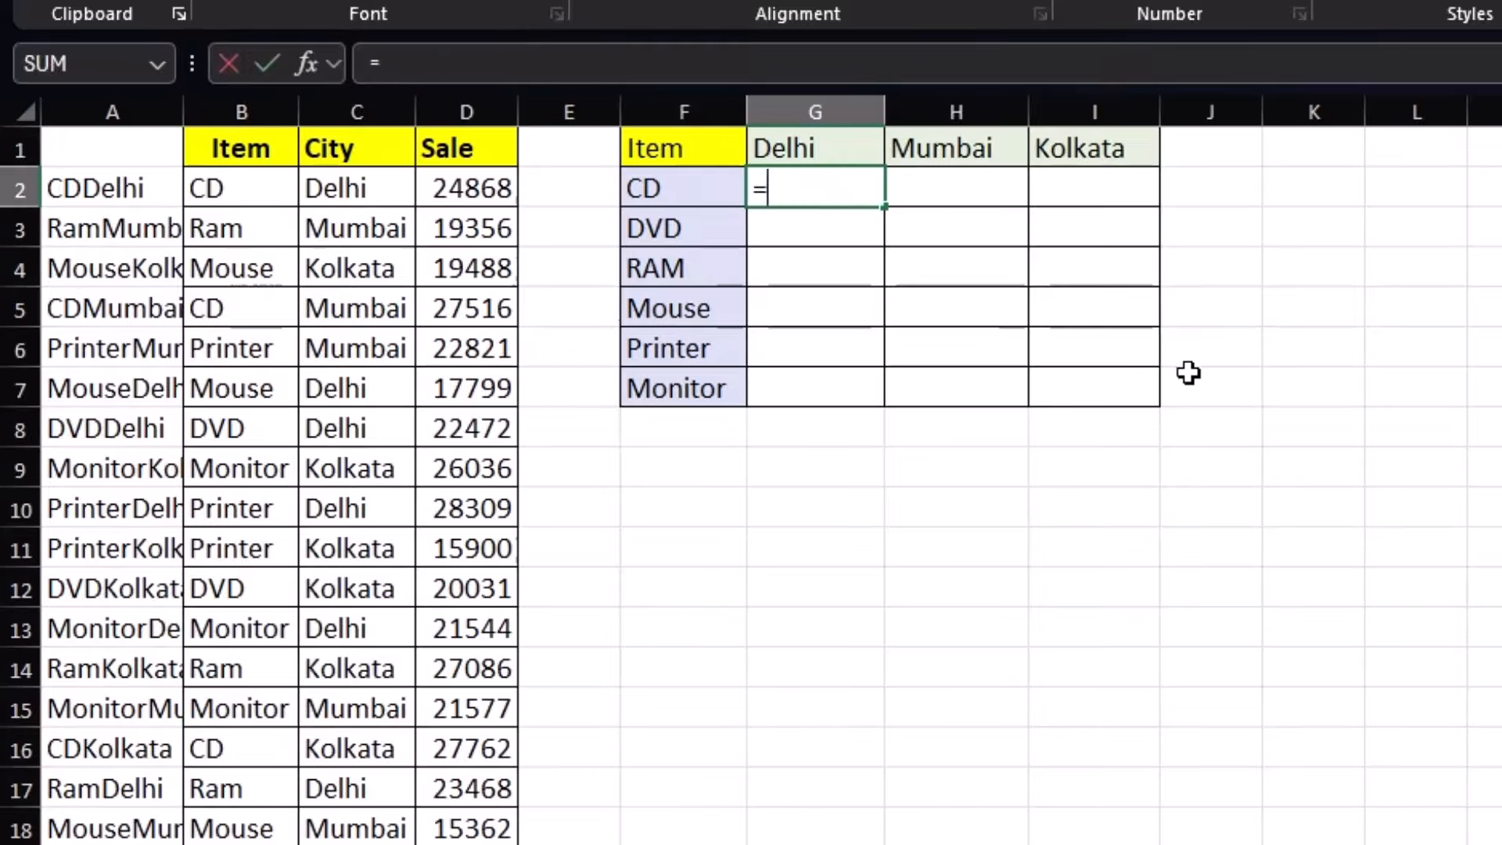
{"action": "type", "text": "VLOOKUP"}
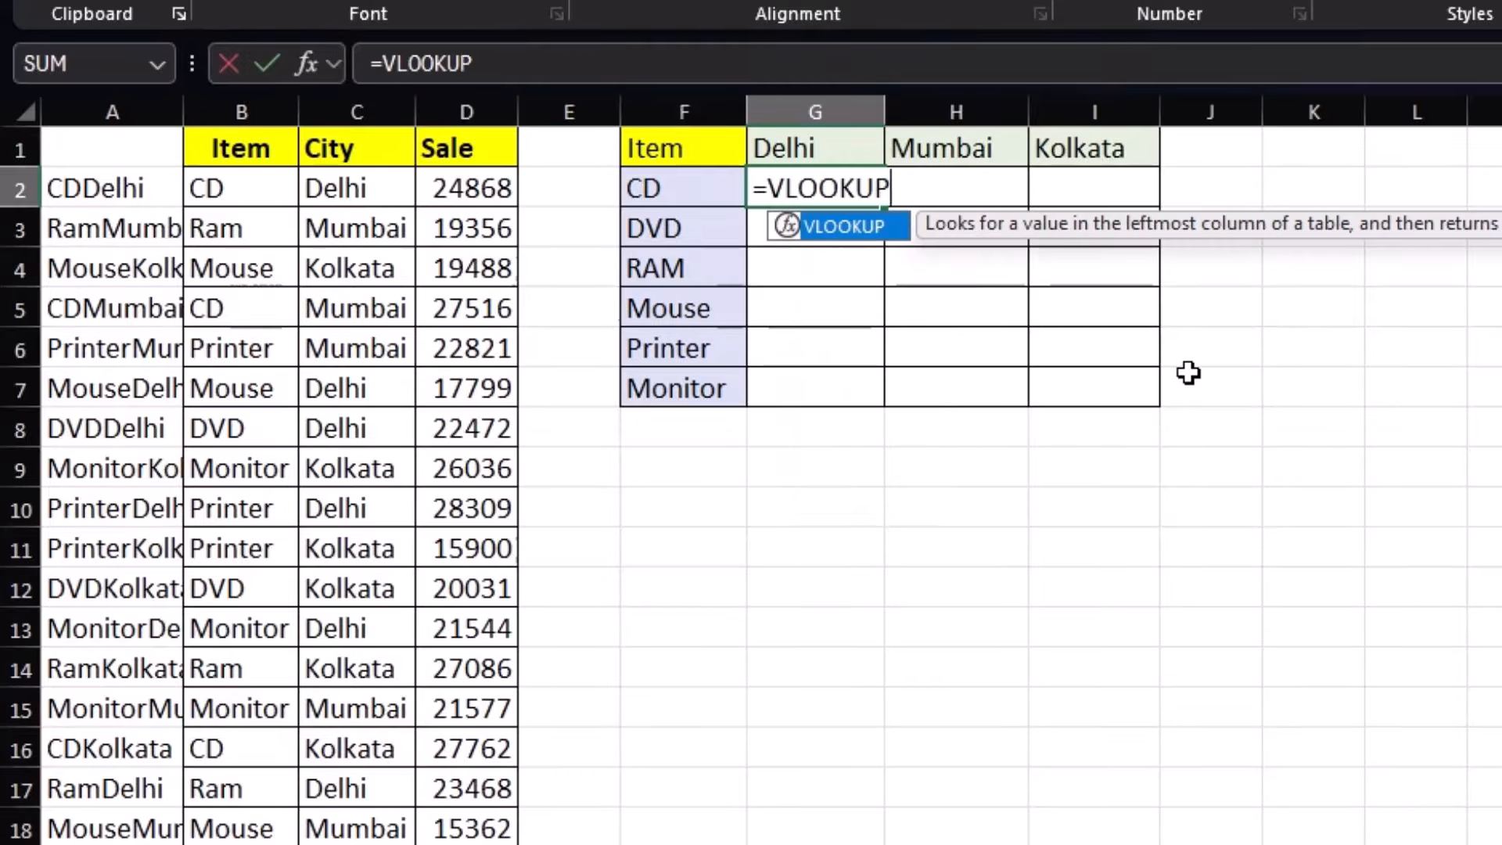
{"action": "type", "text": "("}
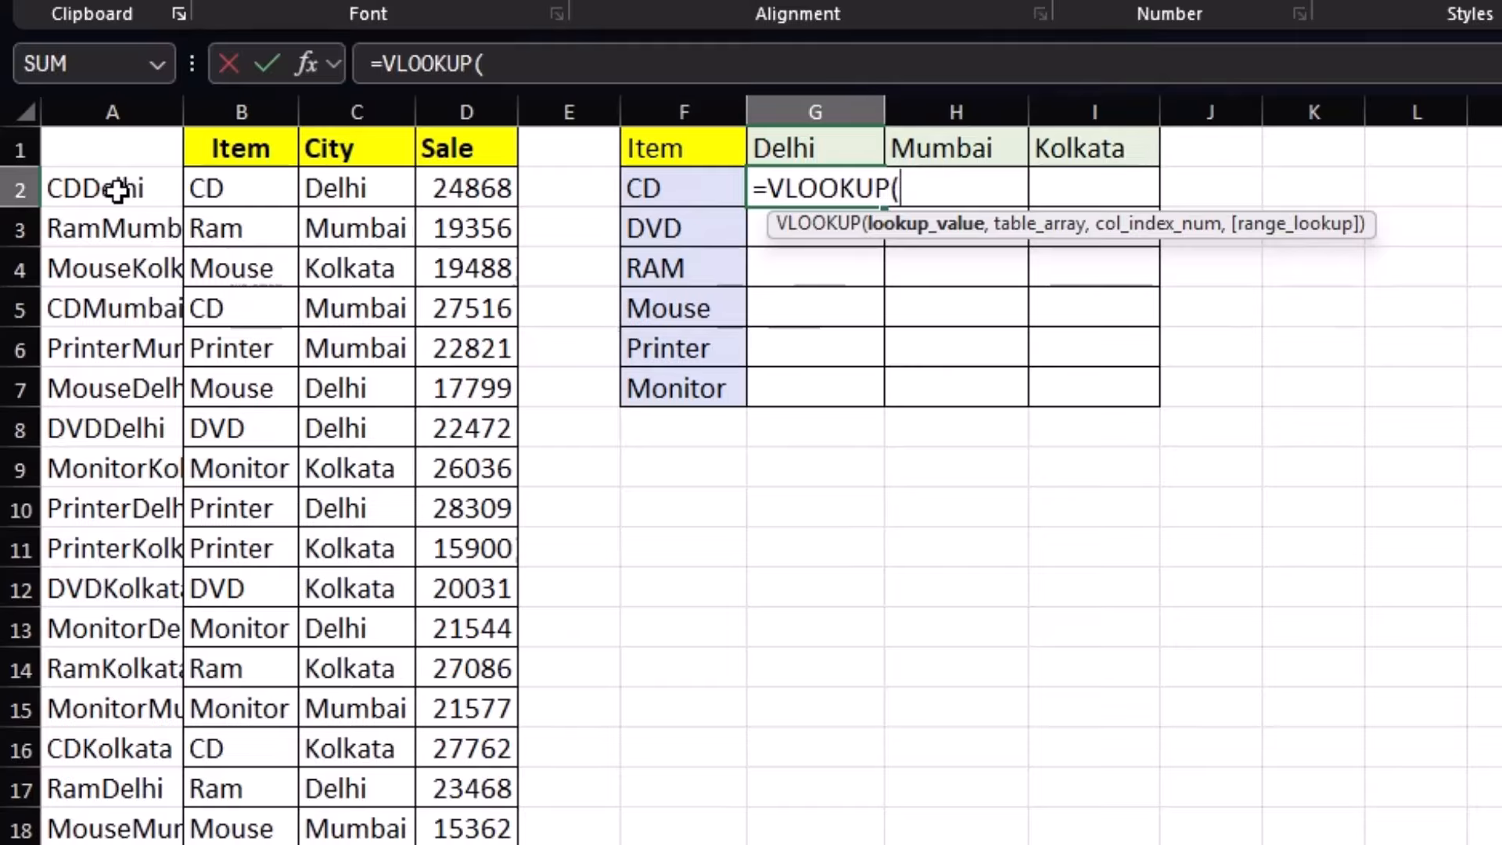
{"action": "left_click", "coordinate": [662, 186]}
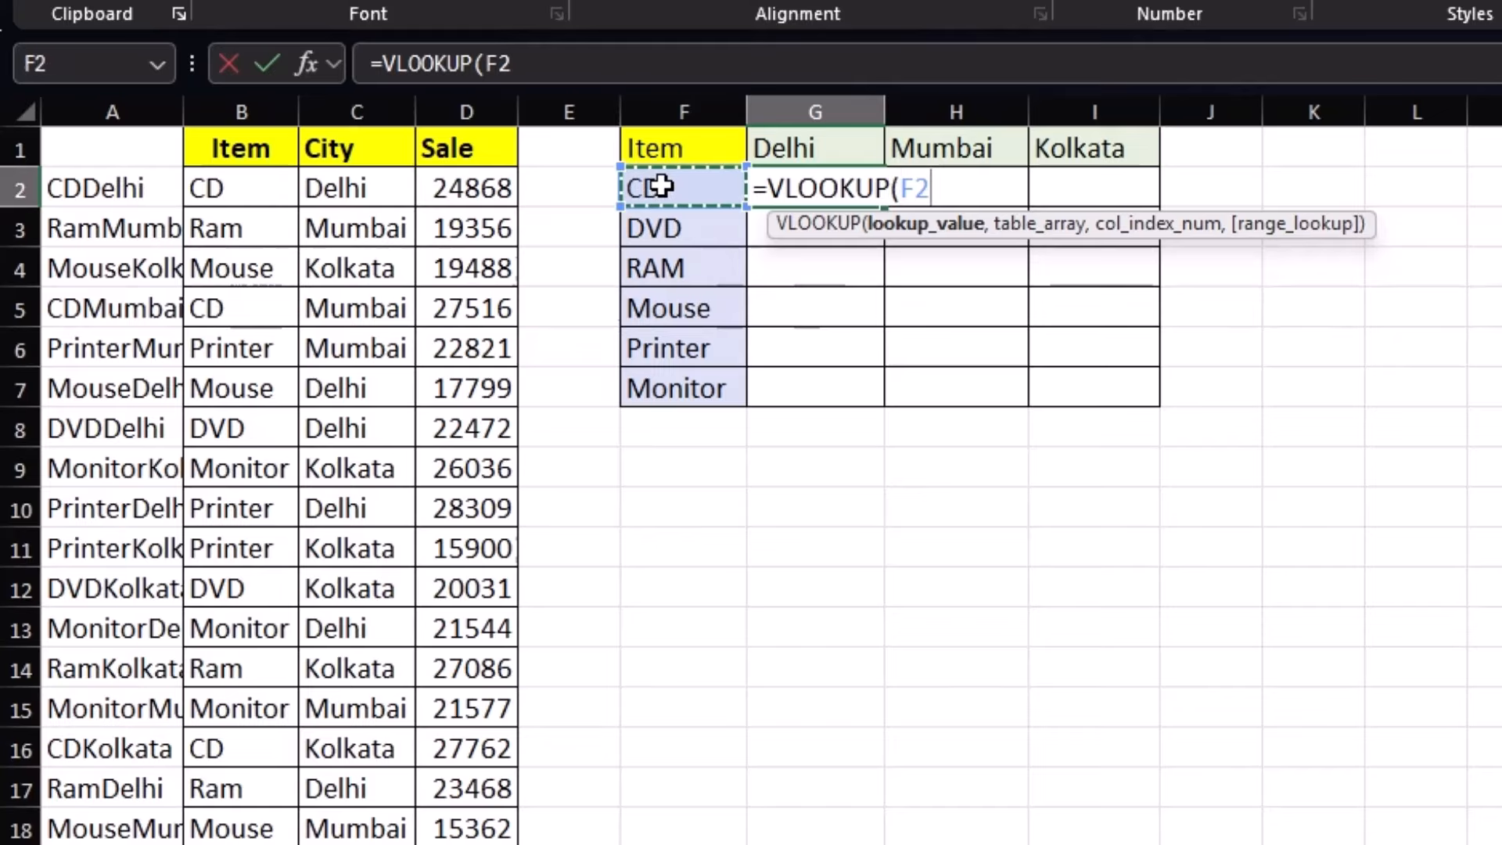
{"action": "type", "text": "&"}
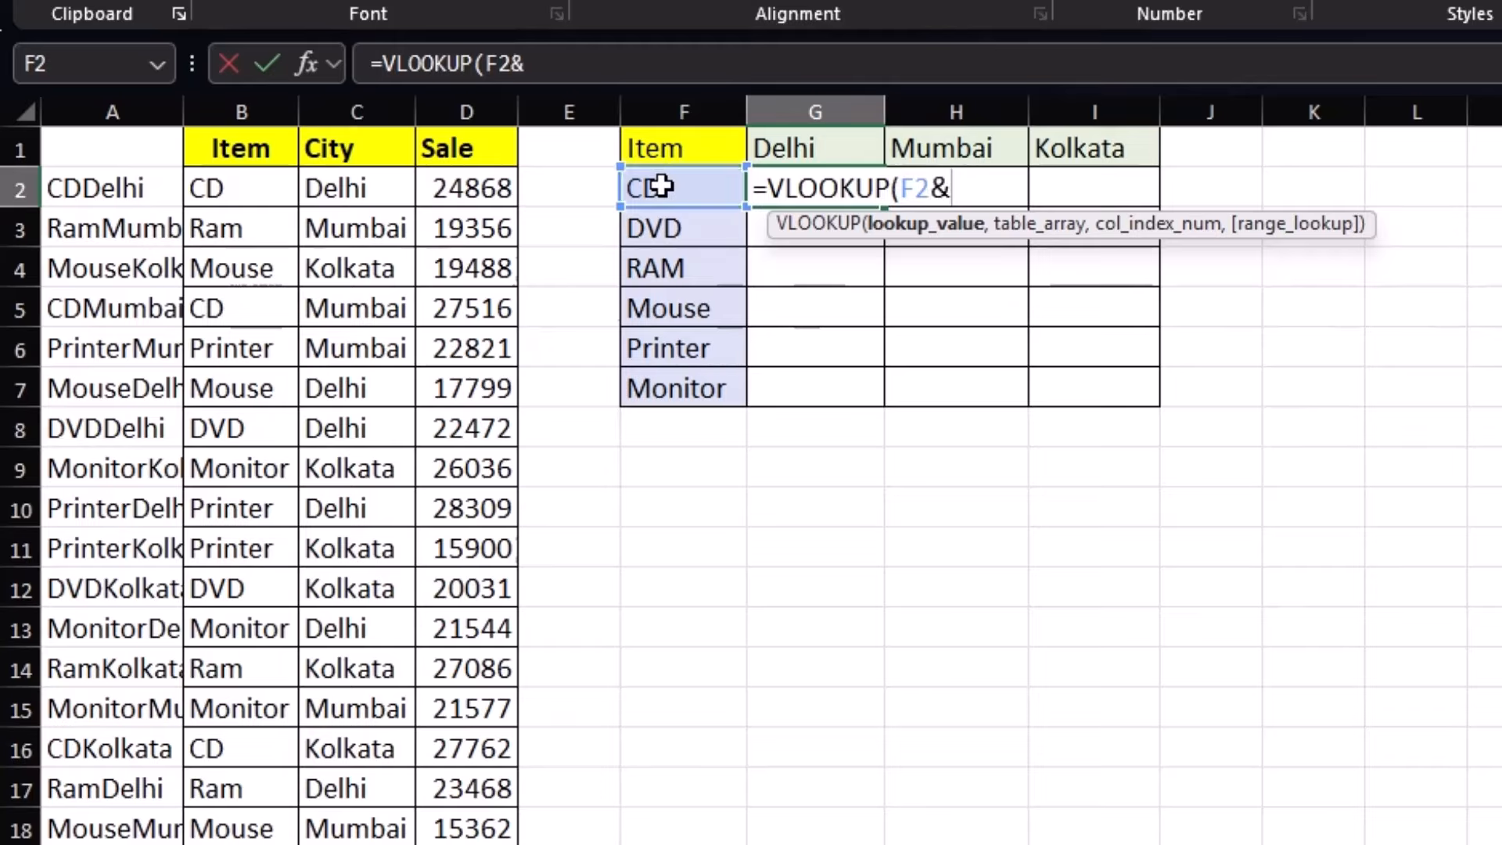
{"action": "left_click", "coordinate": [849, 134]}
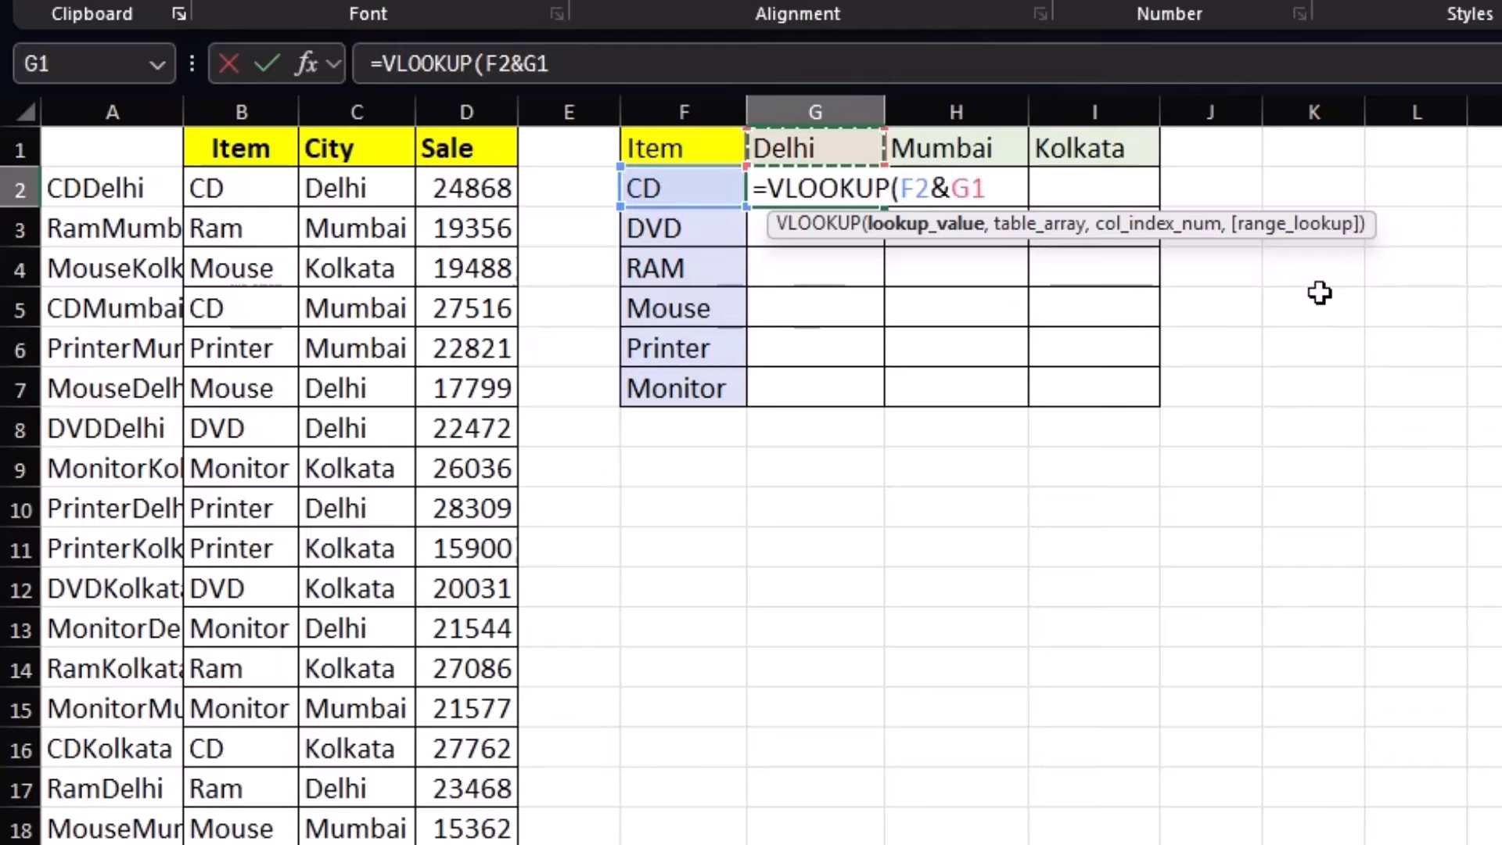
{"action": "type", "text": ")"}
{"action": "key", "text": "BackSpace"}
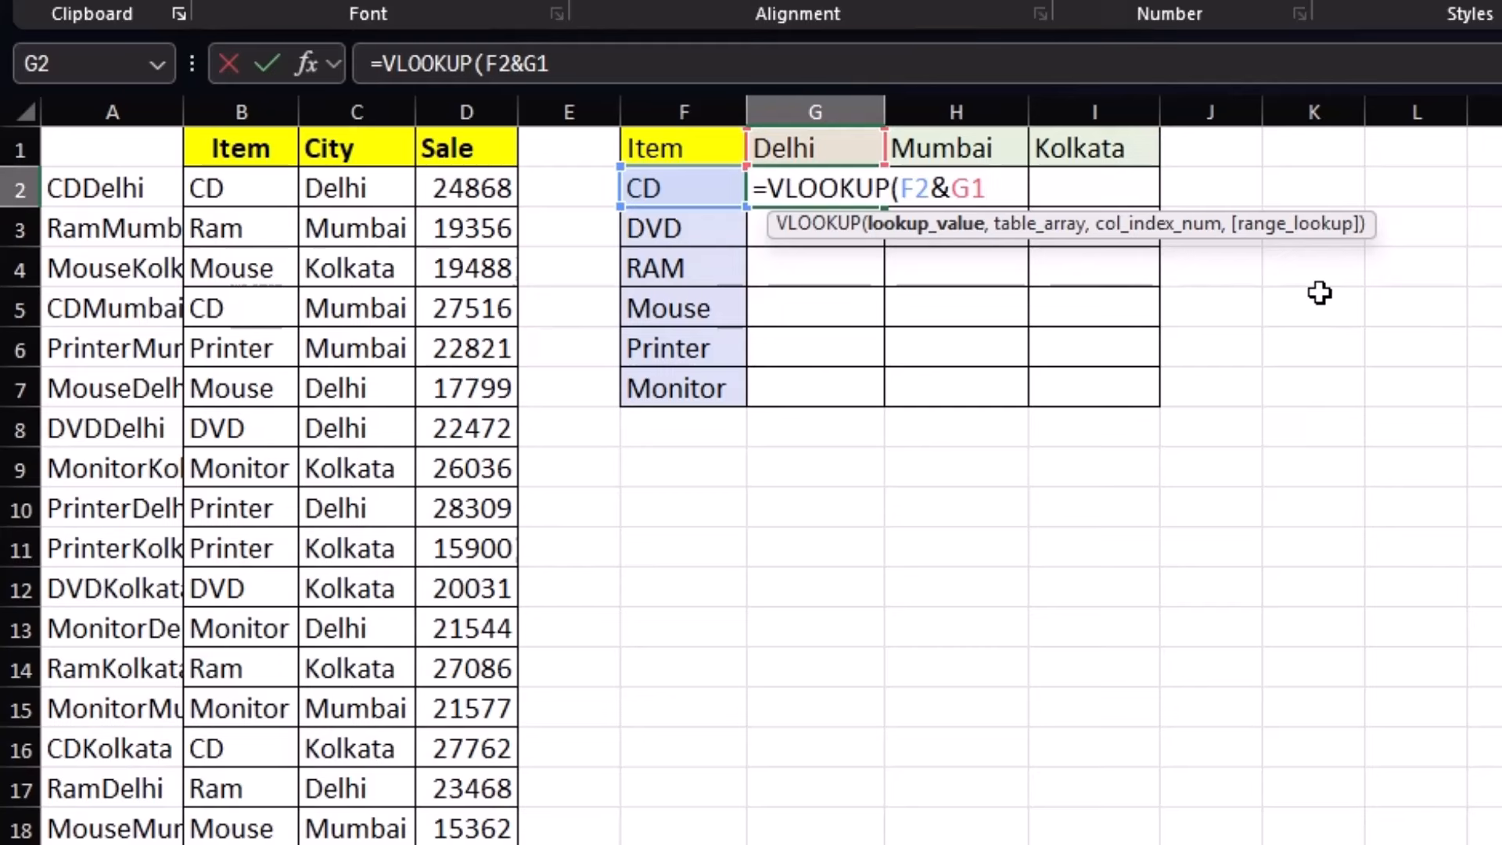
{"action": "type", "text": ","}
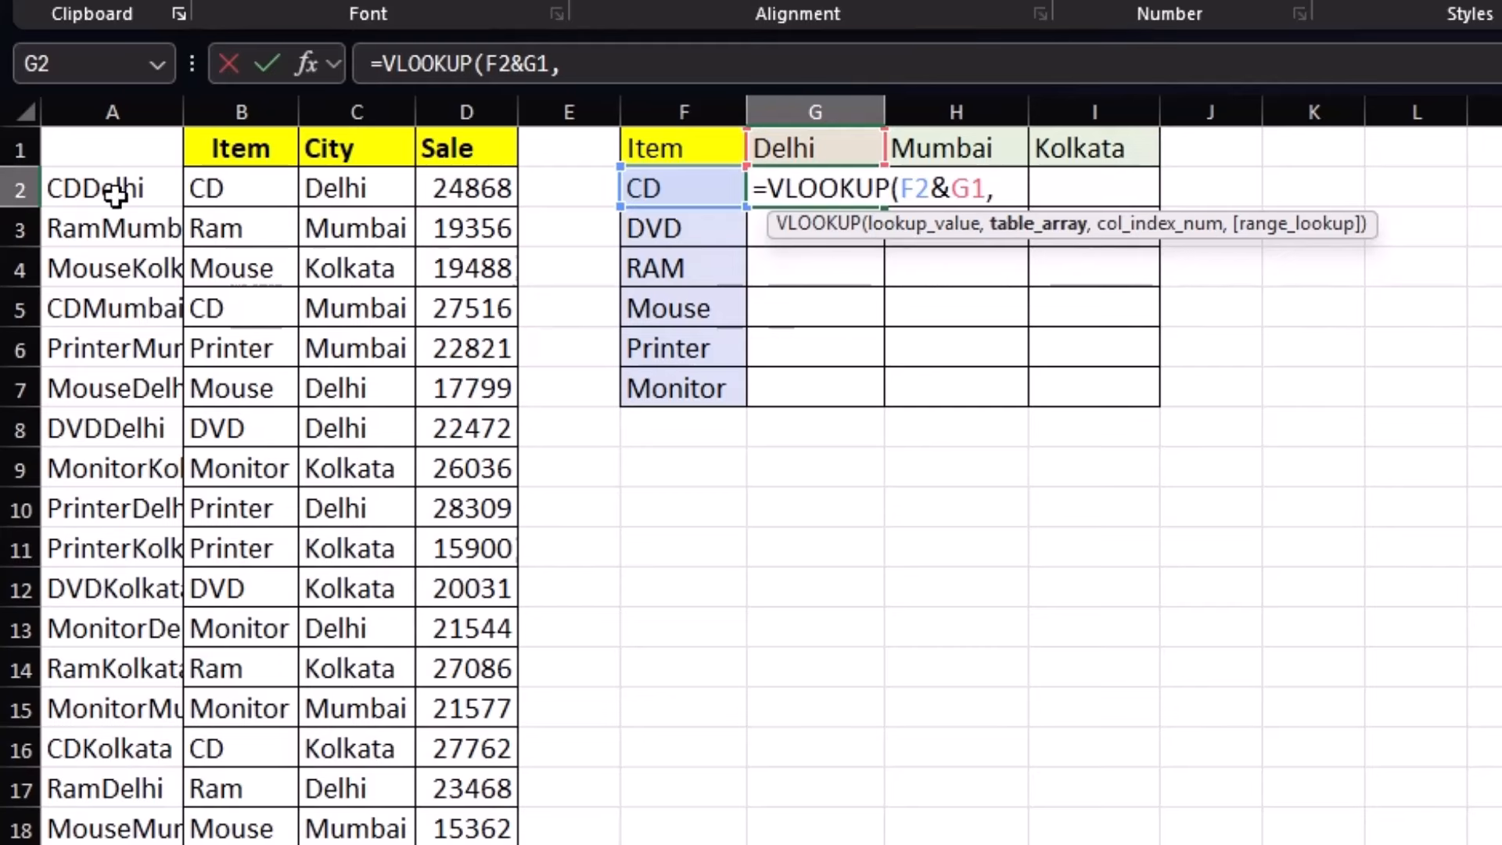
{"action": "left_click_drag", "start_coordinate": [110, 191], "coordinate": [469, 843]}
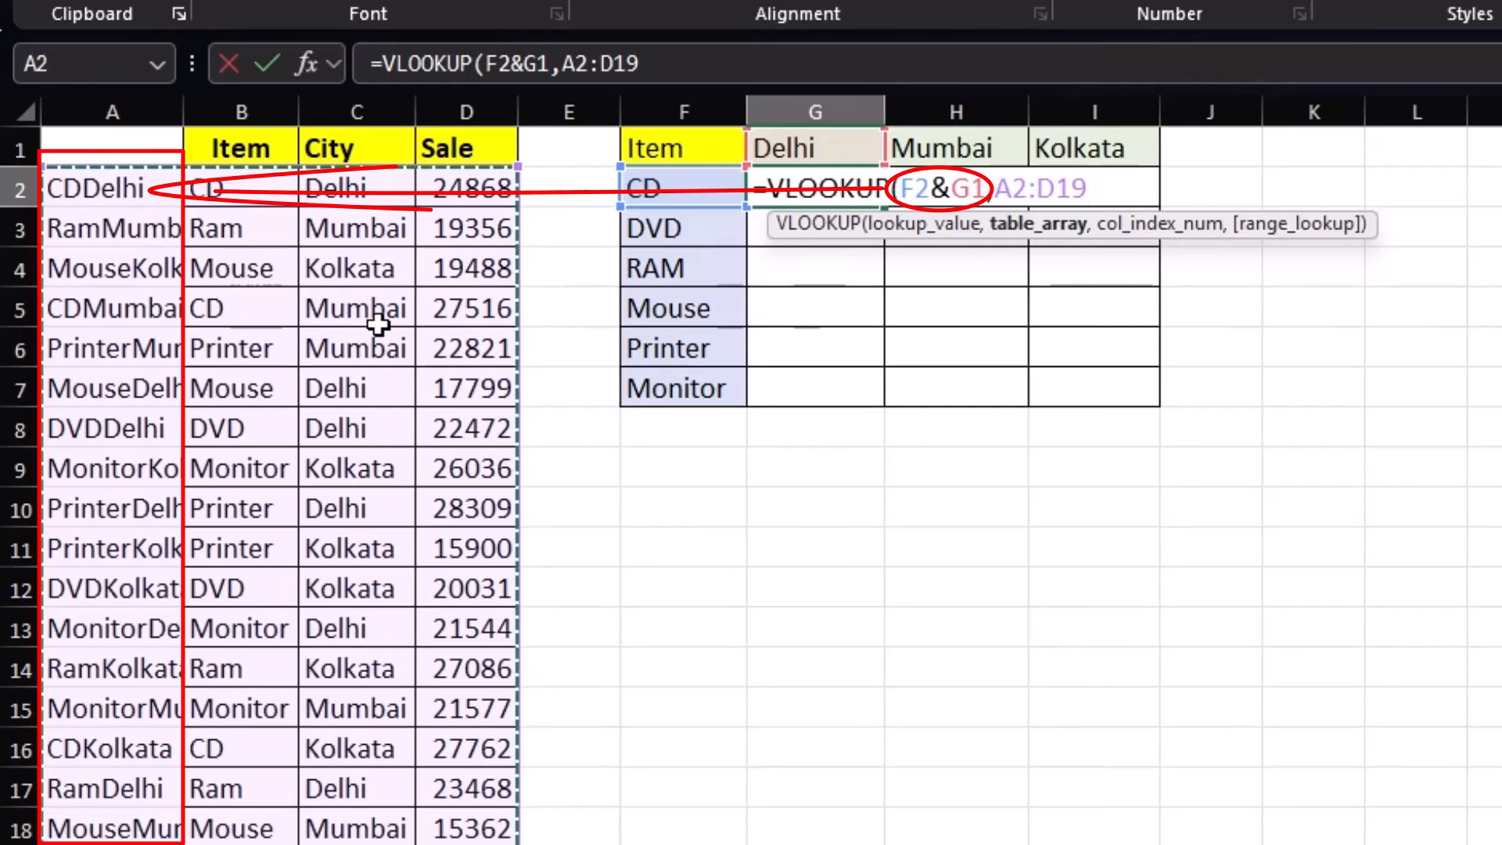
{"action": "type", "text": ","}
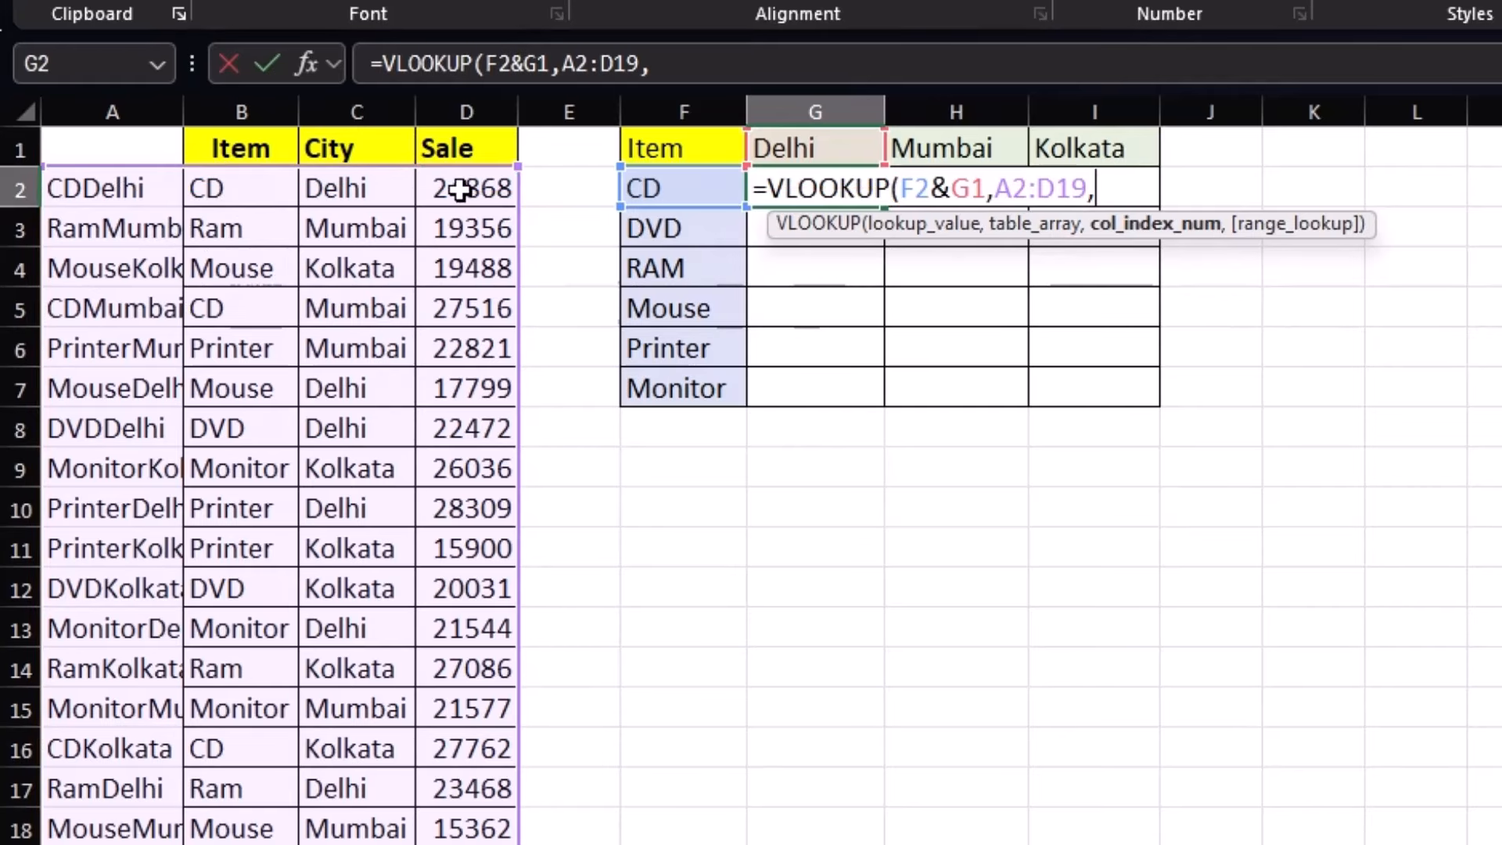
{"action": "type", "text": "4,0"}
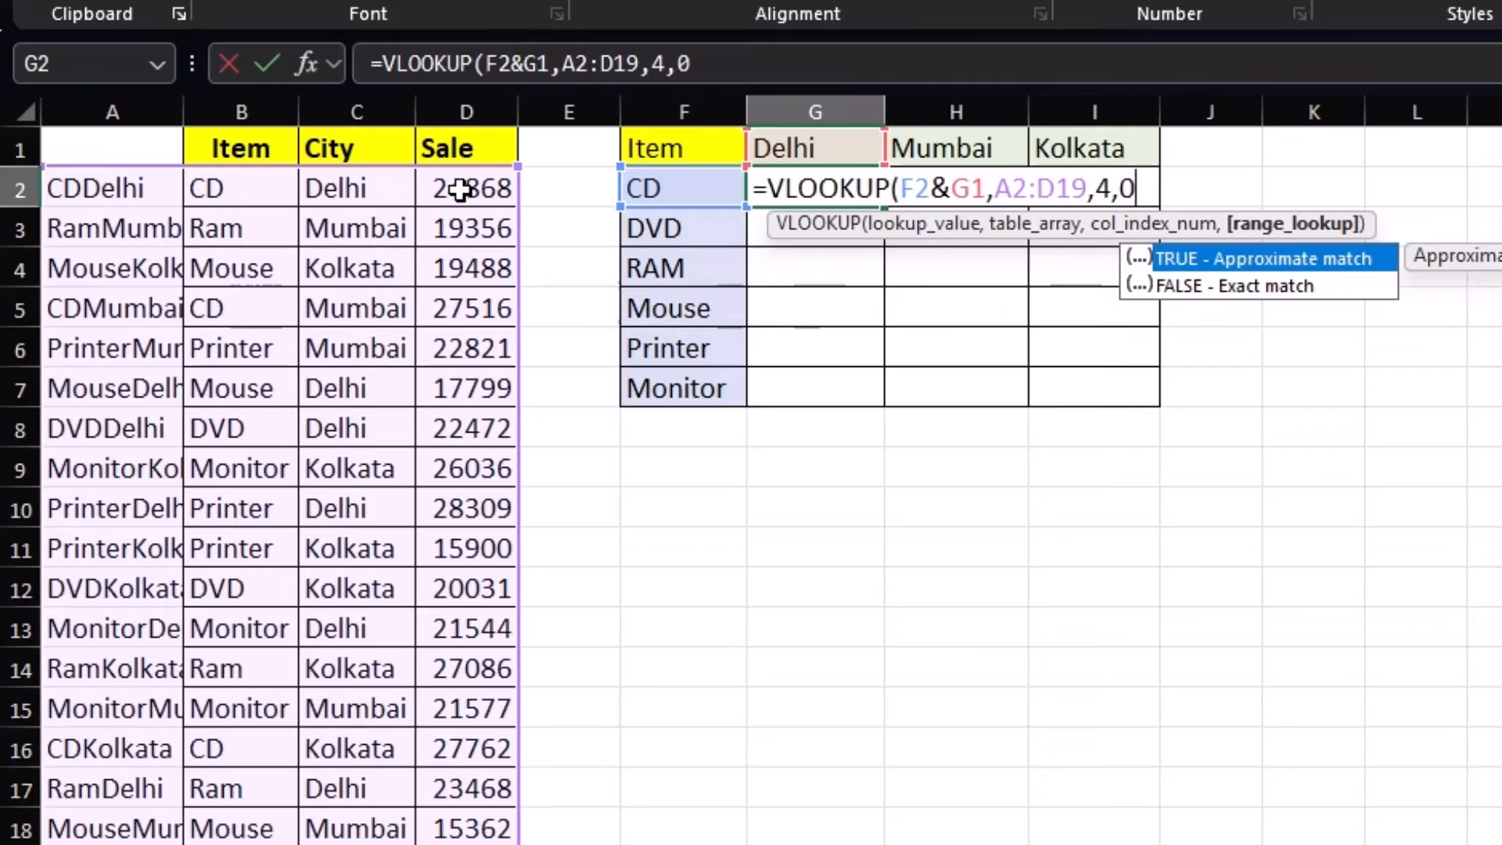
{"action": "type", "text": ")"}
{"action": "key", "text": "Return"}
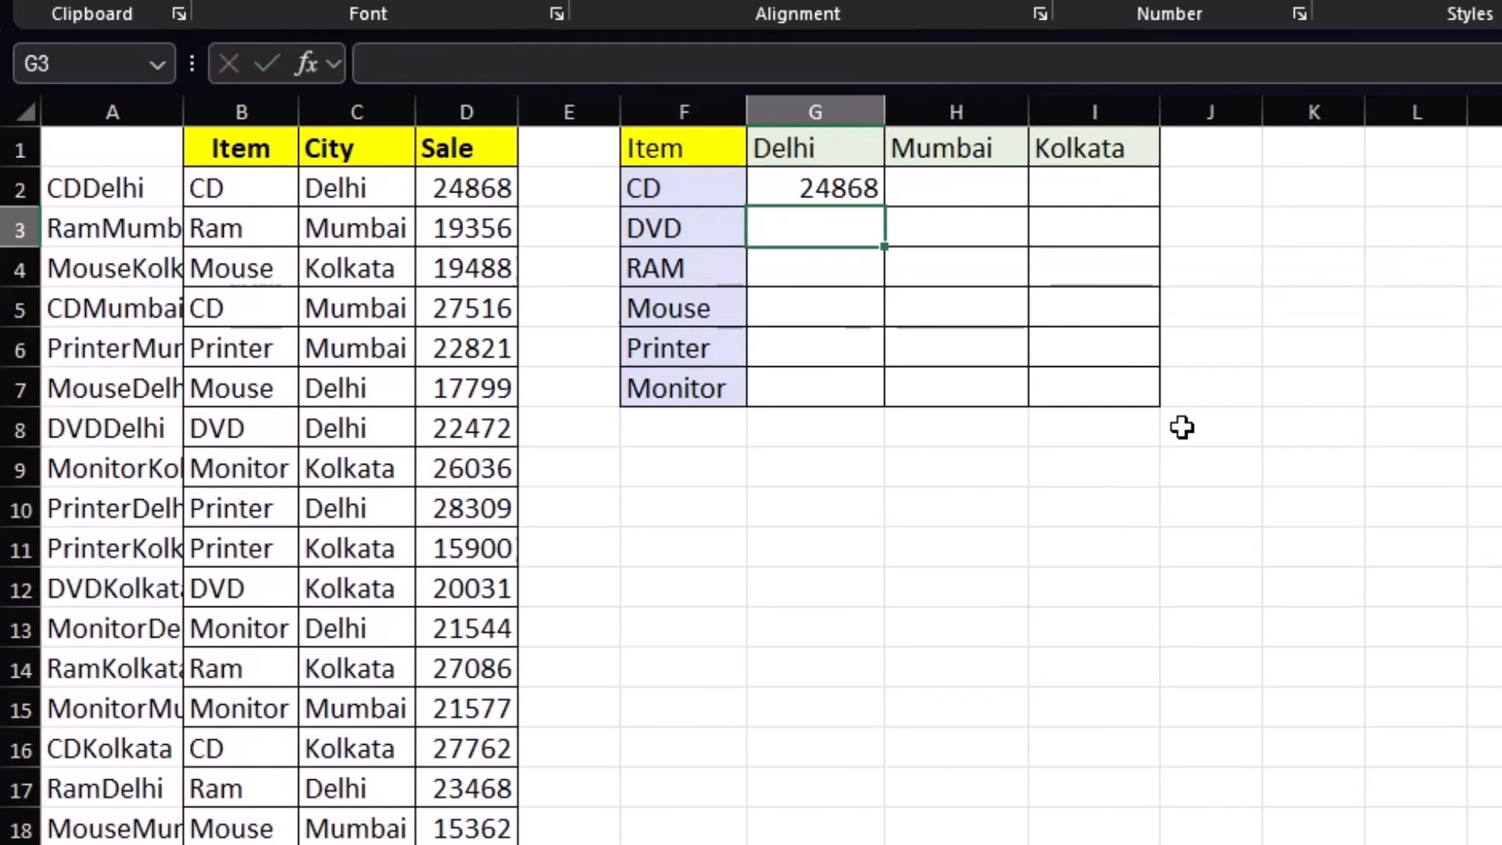
{"action": "left_click", "coordinate": [842, 189]}
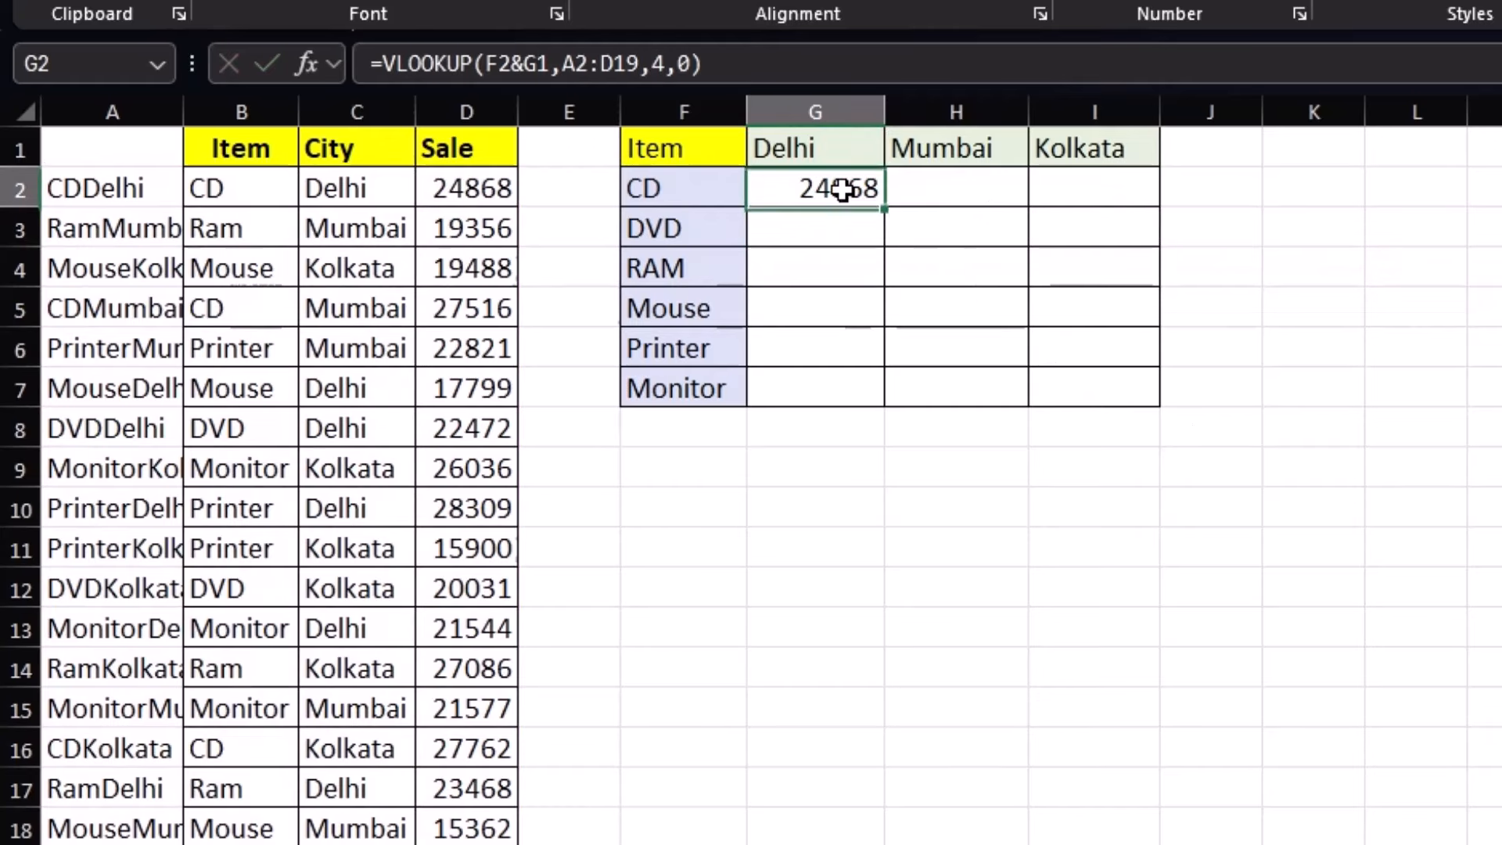
{"action": "key", "text": "Delete"}
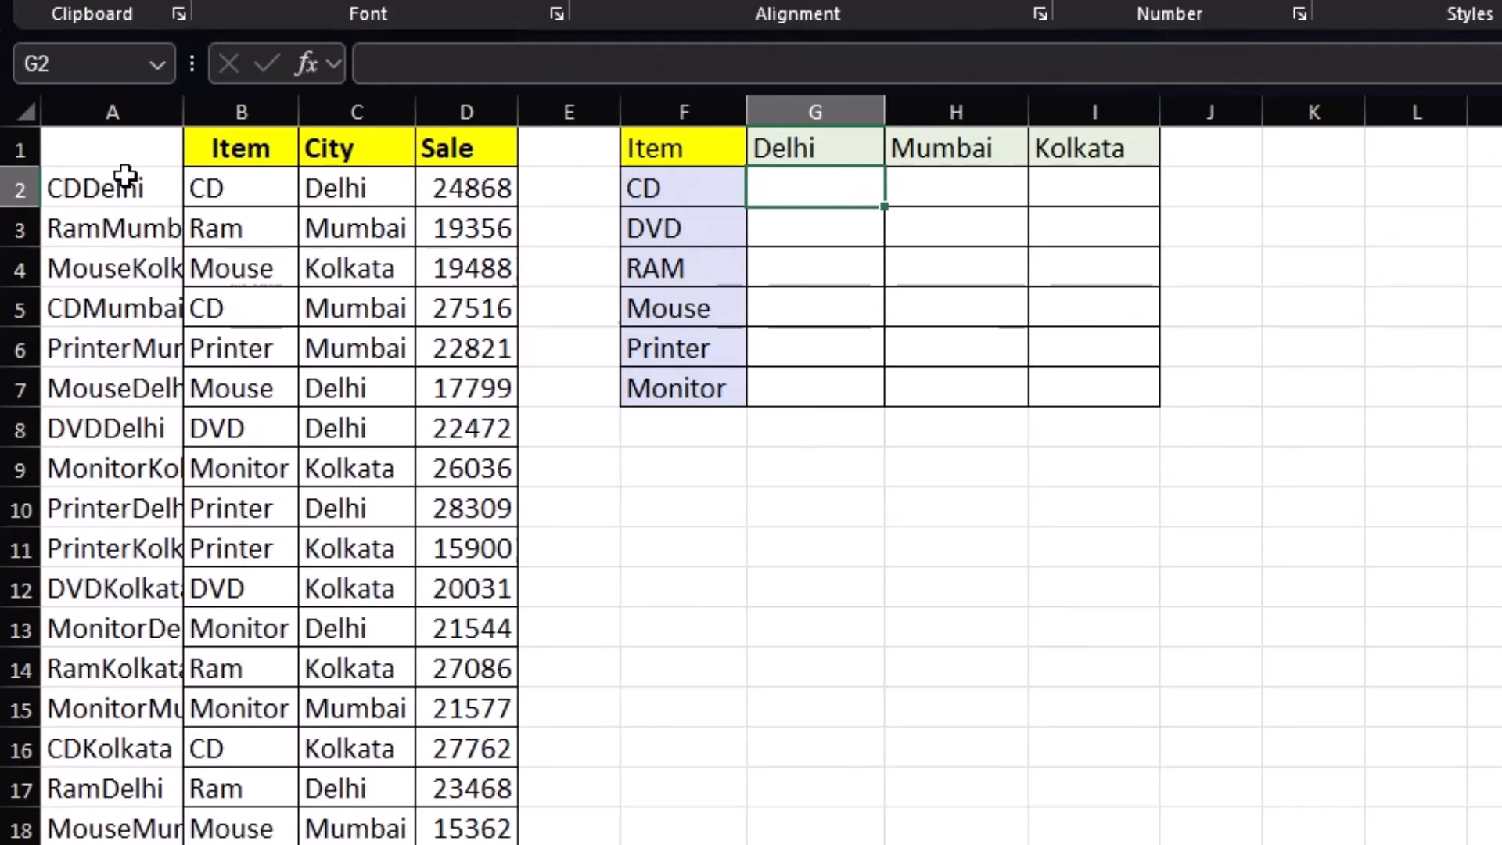
Delete helper column A so Item, City and Sale sit in columns A–C
{"action": "left_click", "coordinate": [96, 110]}
{"action": "right_click", "coordinate": [119, 258]}
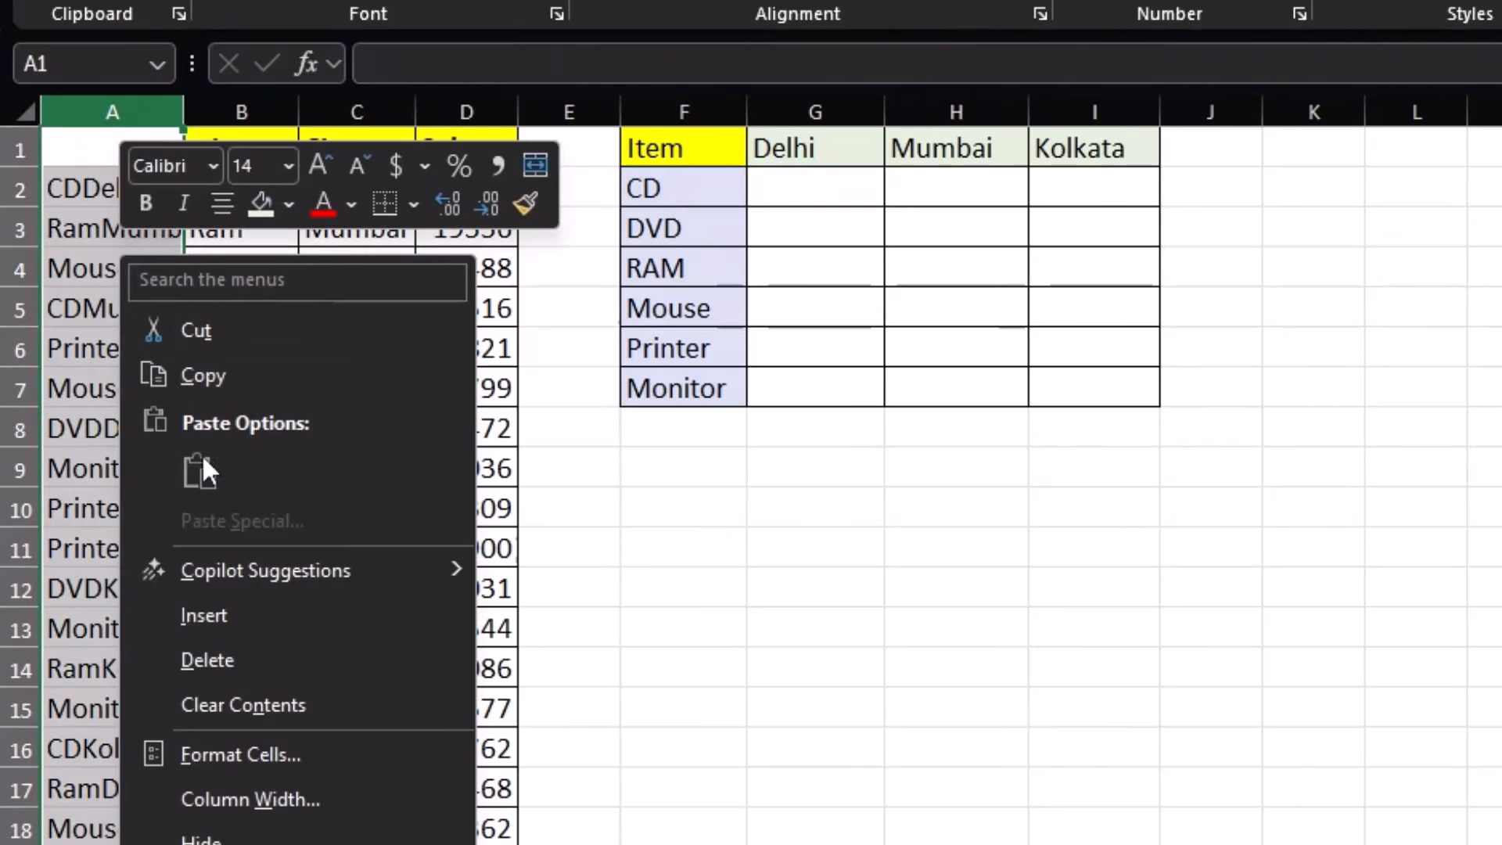
{"action": "left_click", "coordinate": [235, 661]}
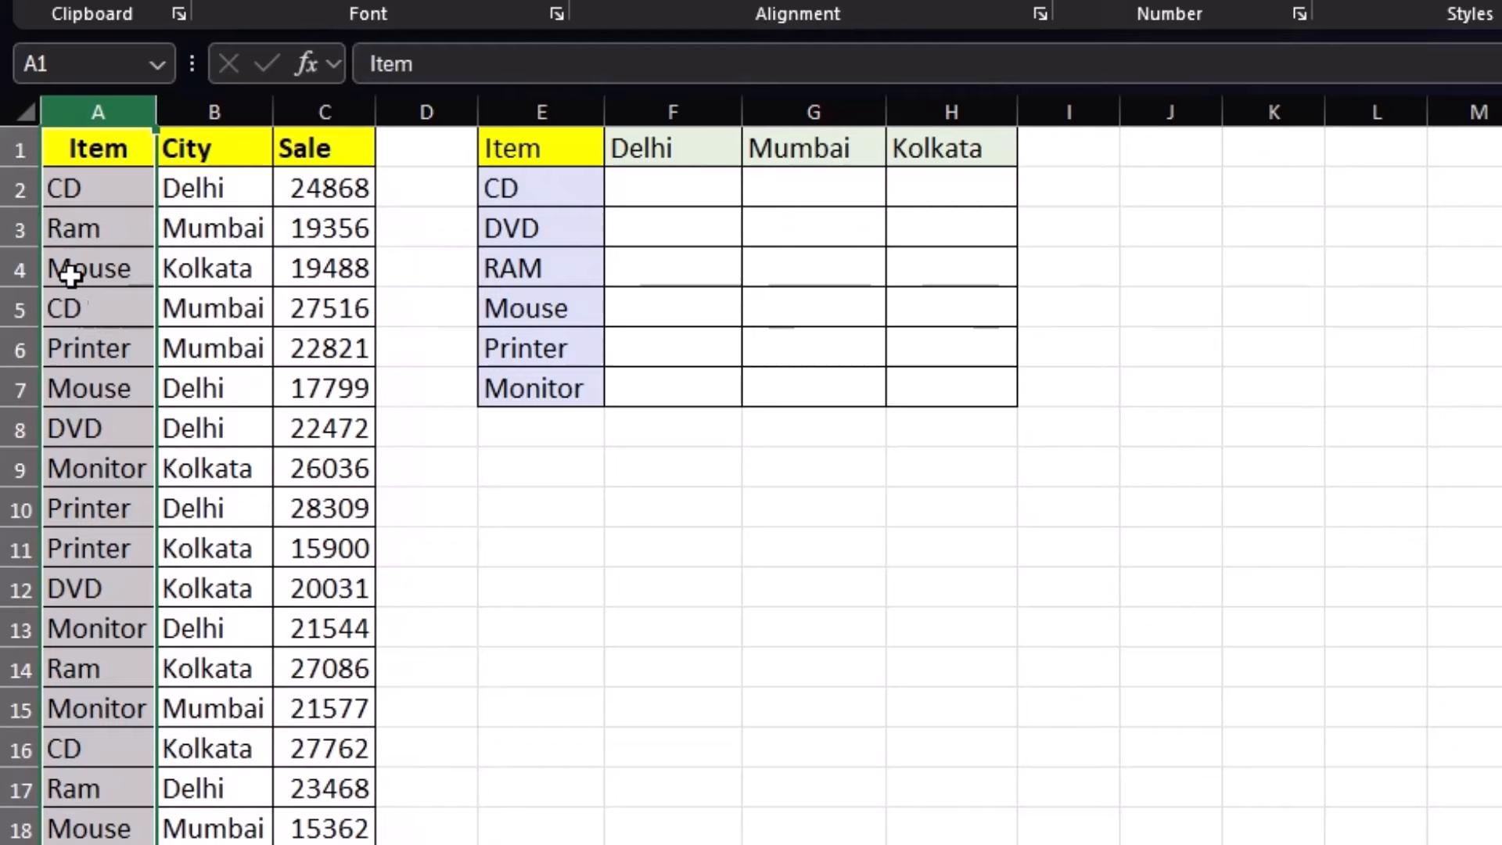
{"action": "left_click", "coordinate": [91, 192]}
Start =VLOOKUP(E2&F1, in F2 for CD under Delhi
{"action": "left_click", "coordinate": [704, 187]}
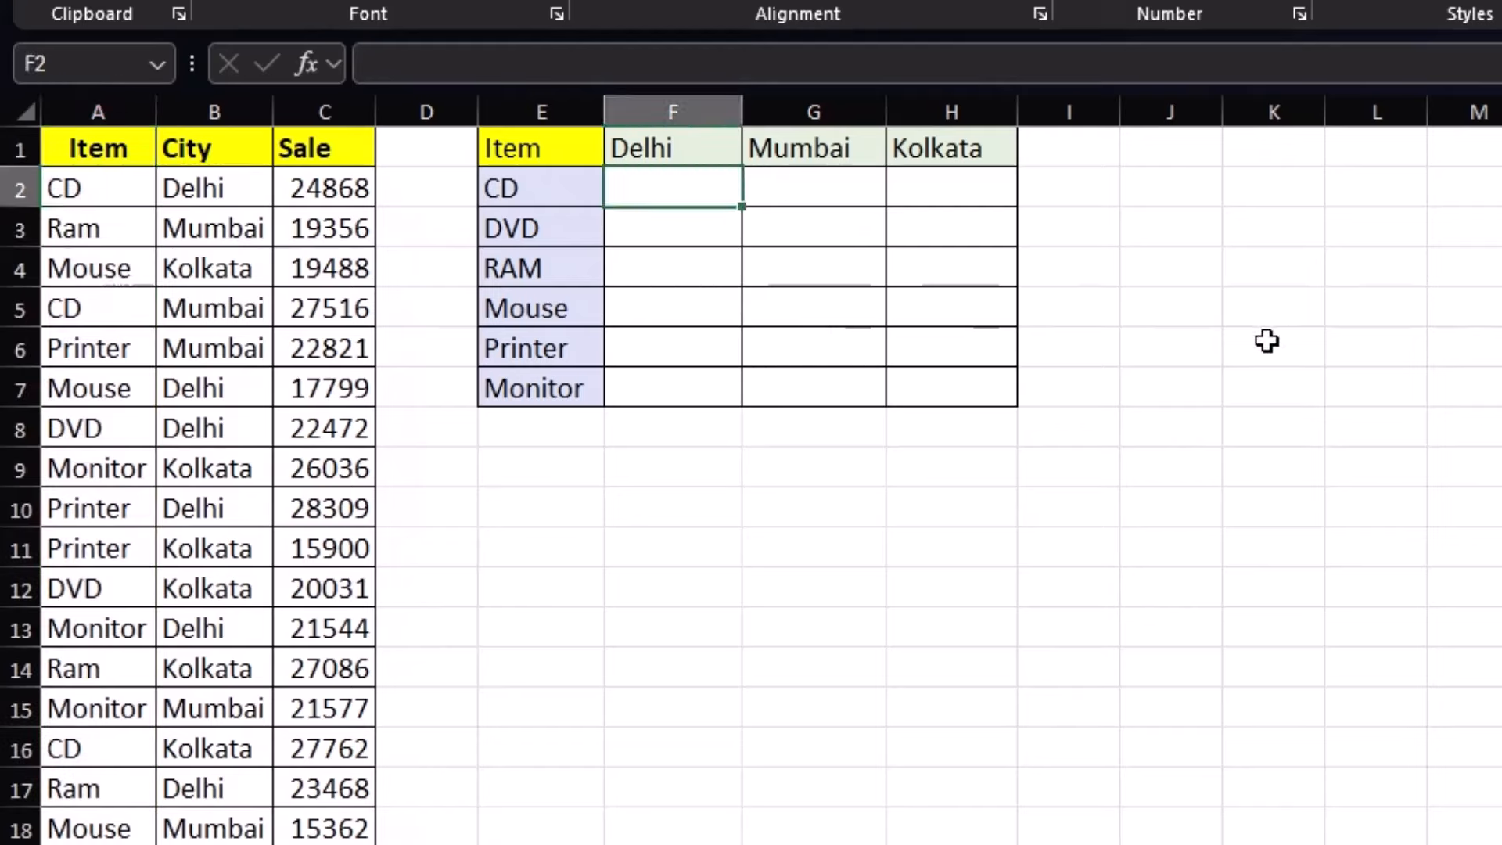
{"action": "type", "text": "=V"}
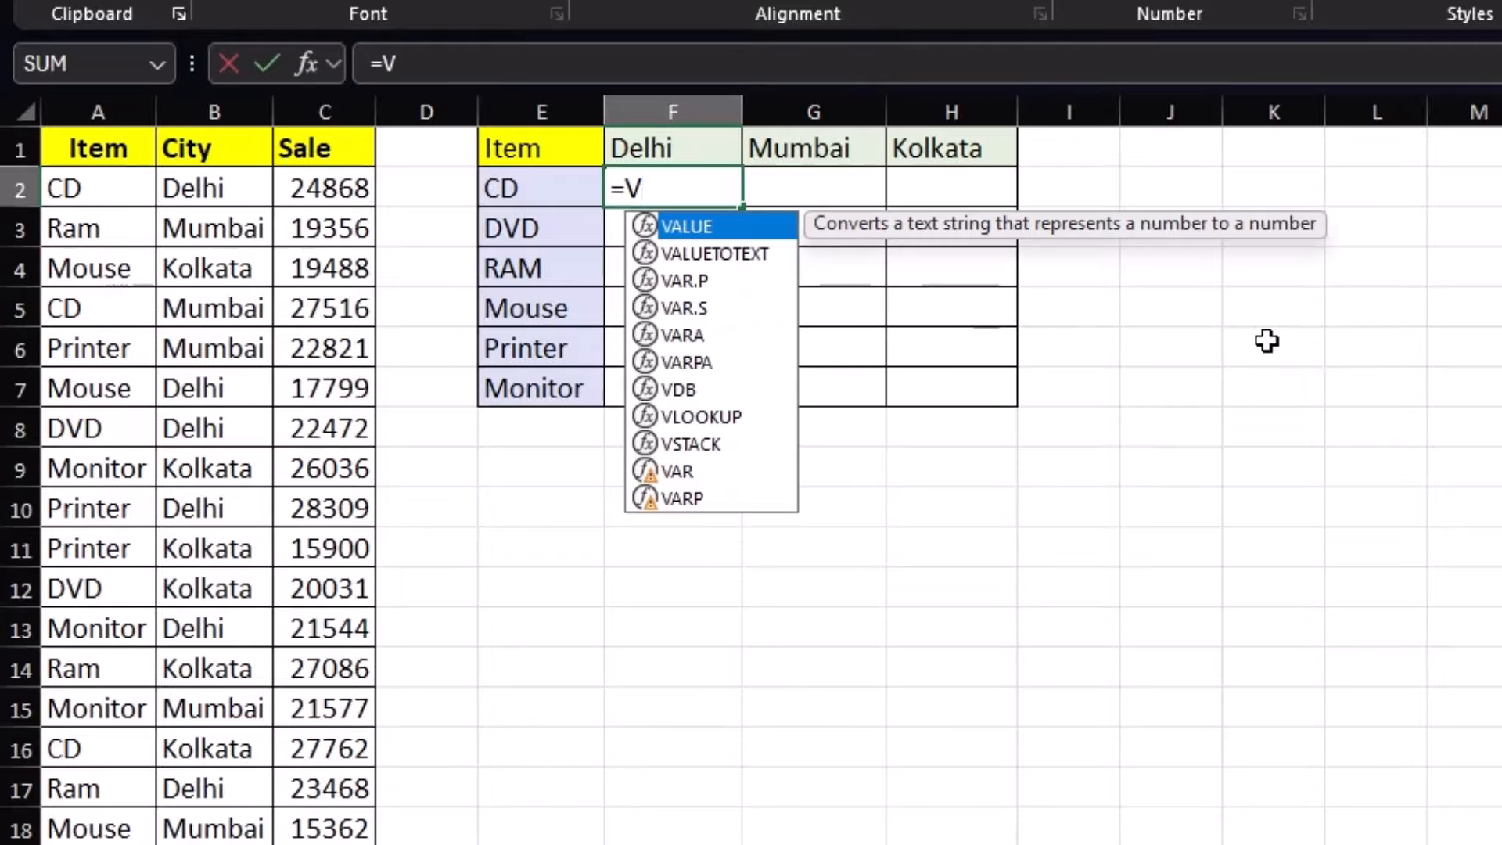
{"action": "type", "text": "LOOKUP("}
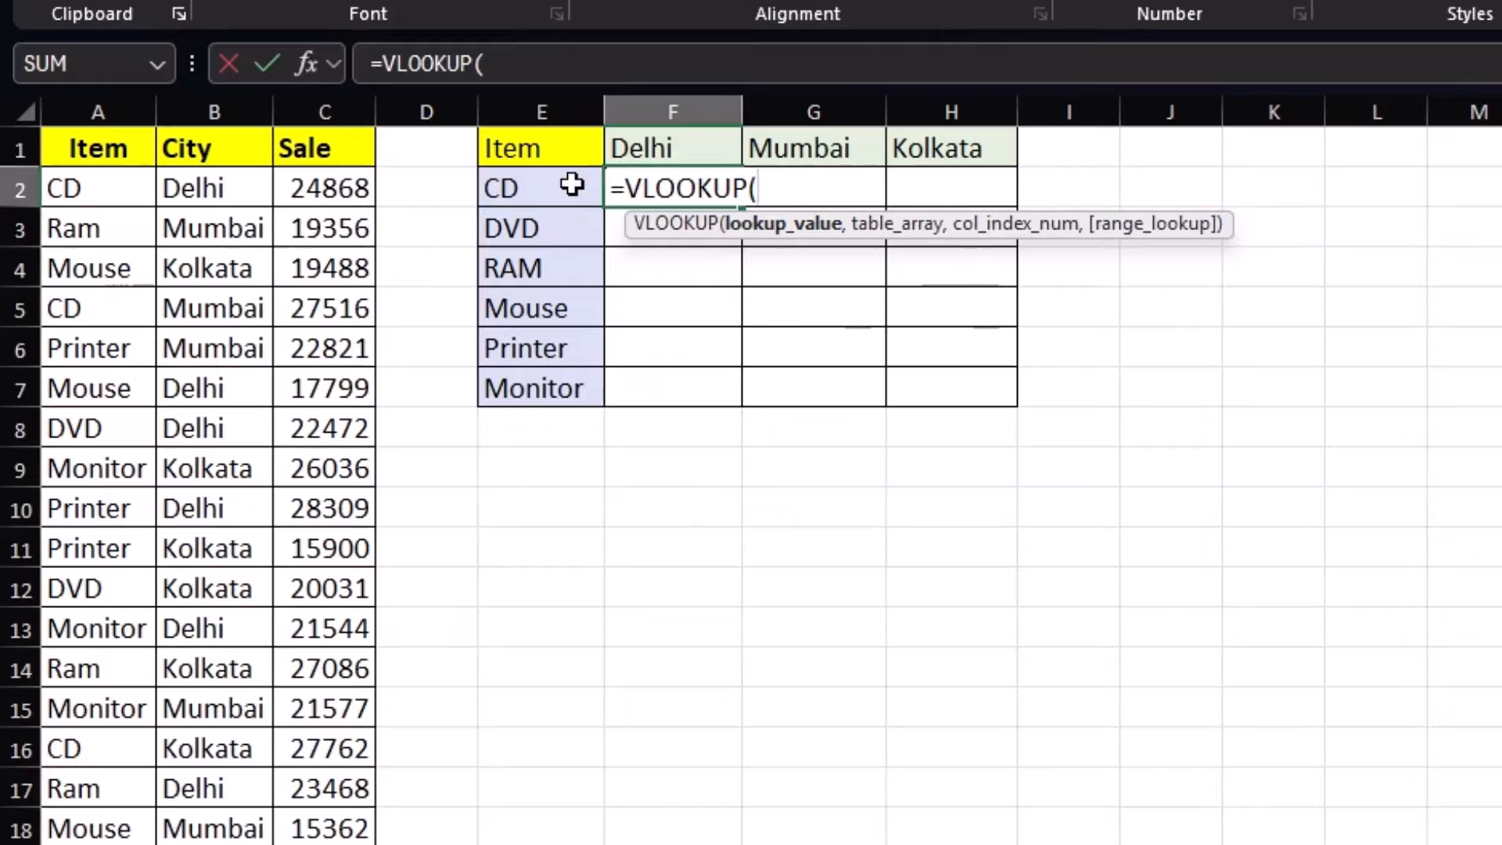
{"action": "left_click", "coordinate": [571, 184]}
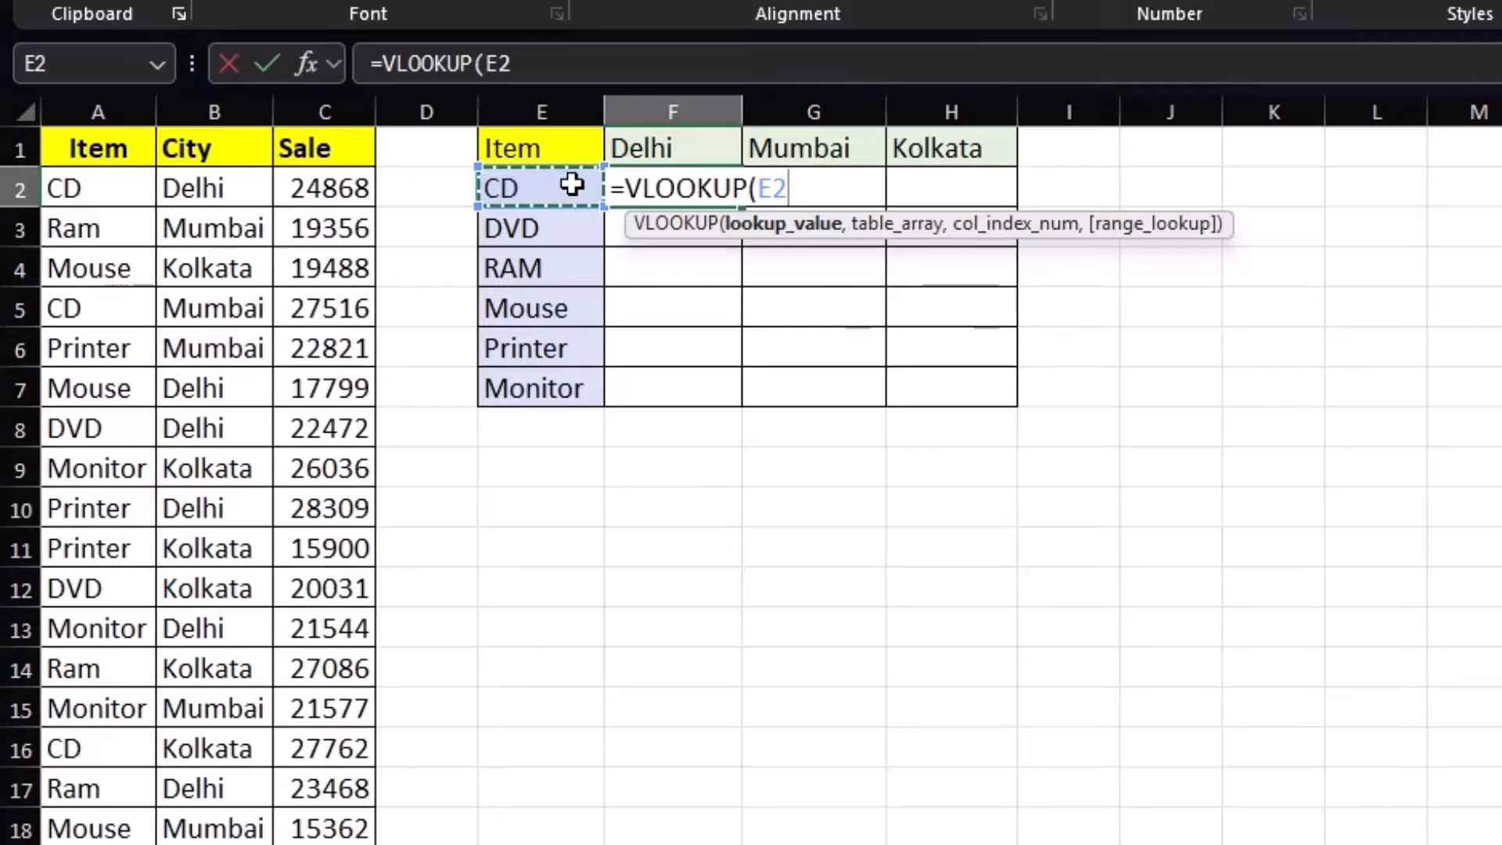
{"action": "type", "text": "&"}
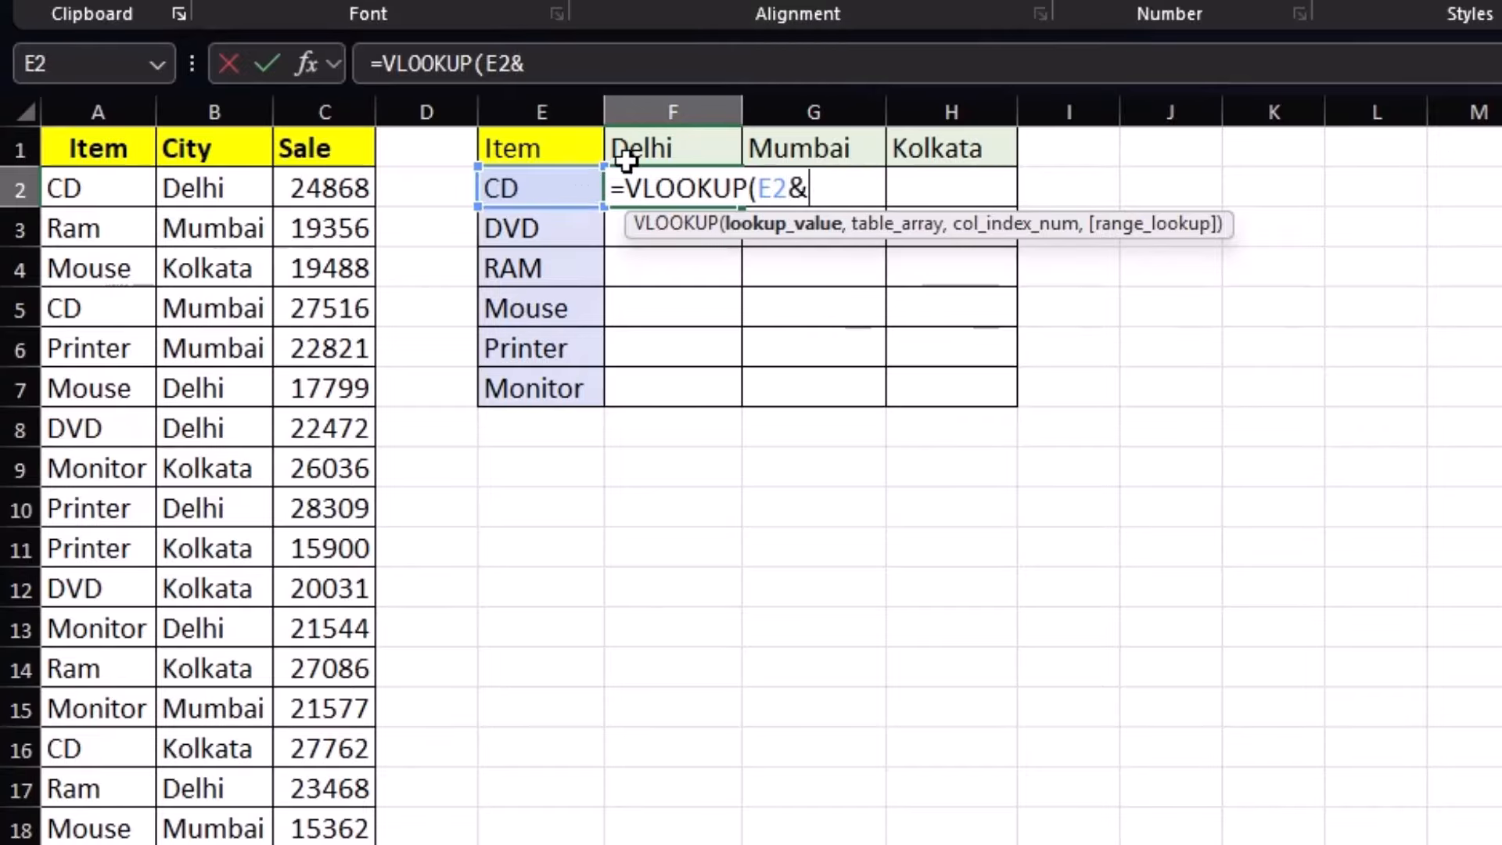
{"action": "left_click", "coordinate": [644, 139]}
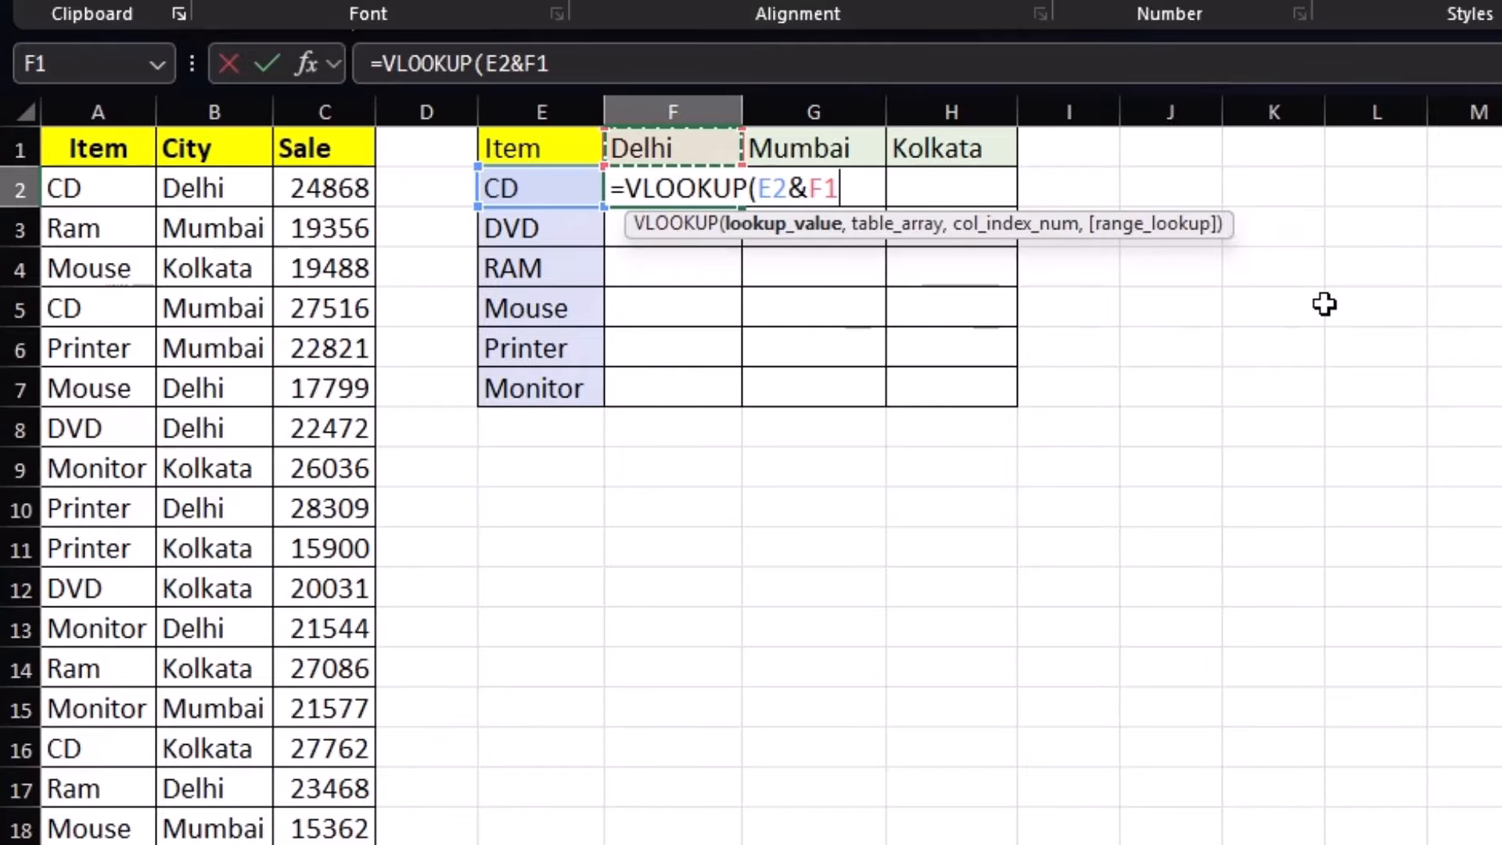
{"action": "type", "text": ","}
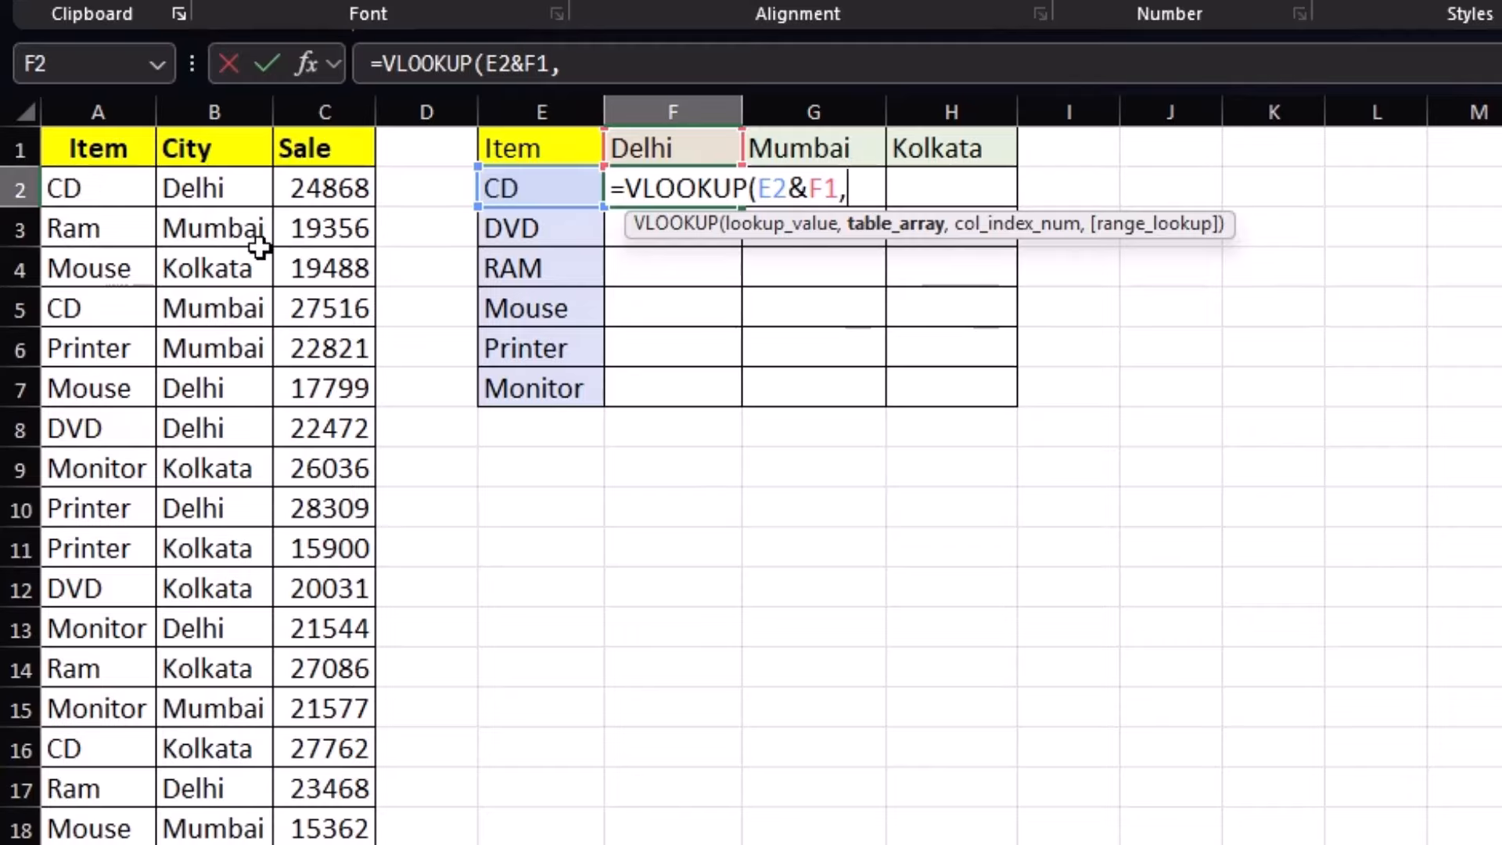
Add CHOOSE({1,2},$A$2:$A$19&$B$2:$B$19 to F2's formula as the joined lookup keys
{"action": "type", "text": "CH"}
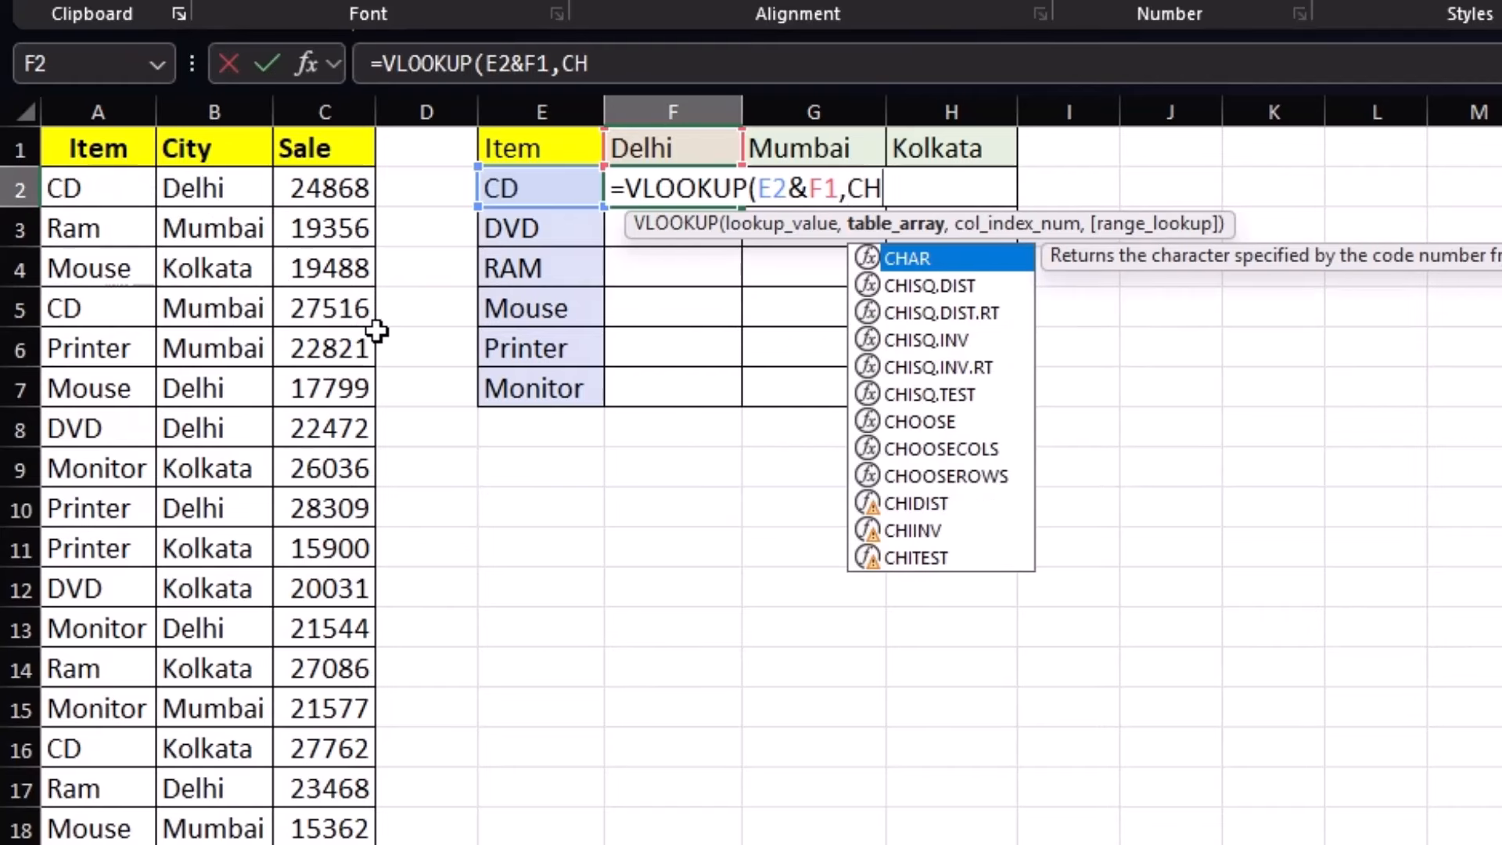
{"action": "type", "text": "OOSE("}
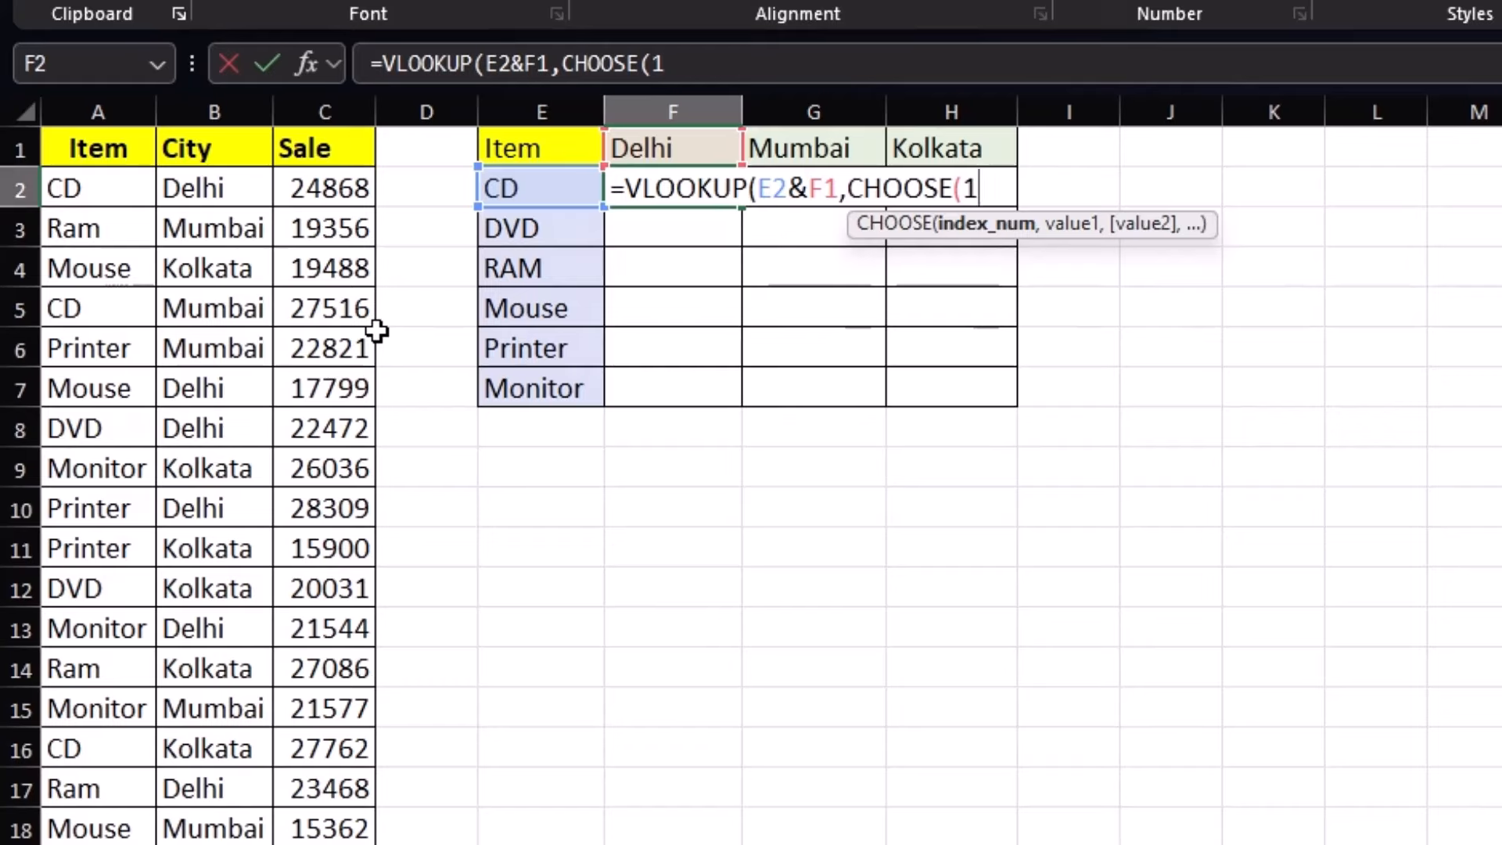
{"action": "type", "text": "1,"}
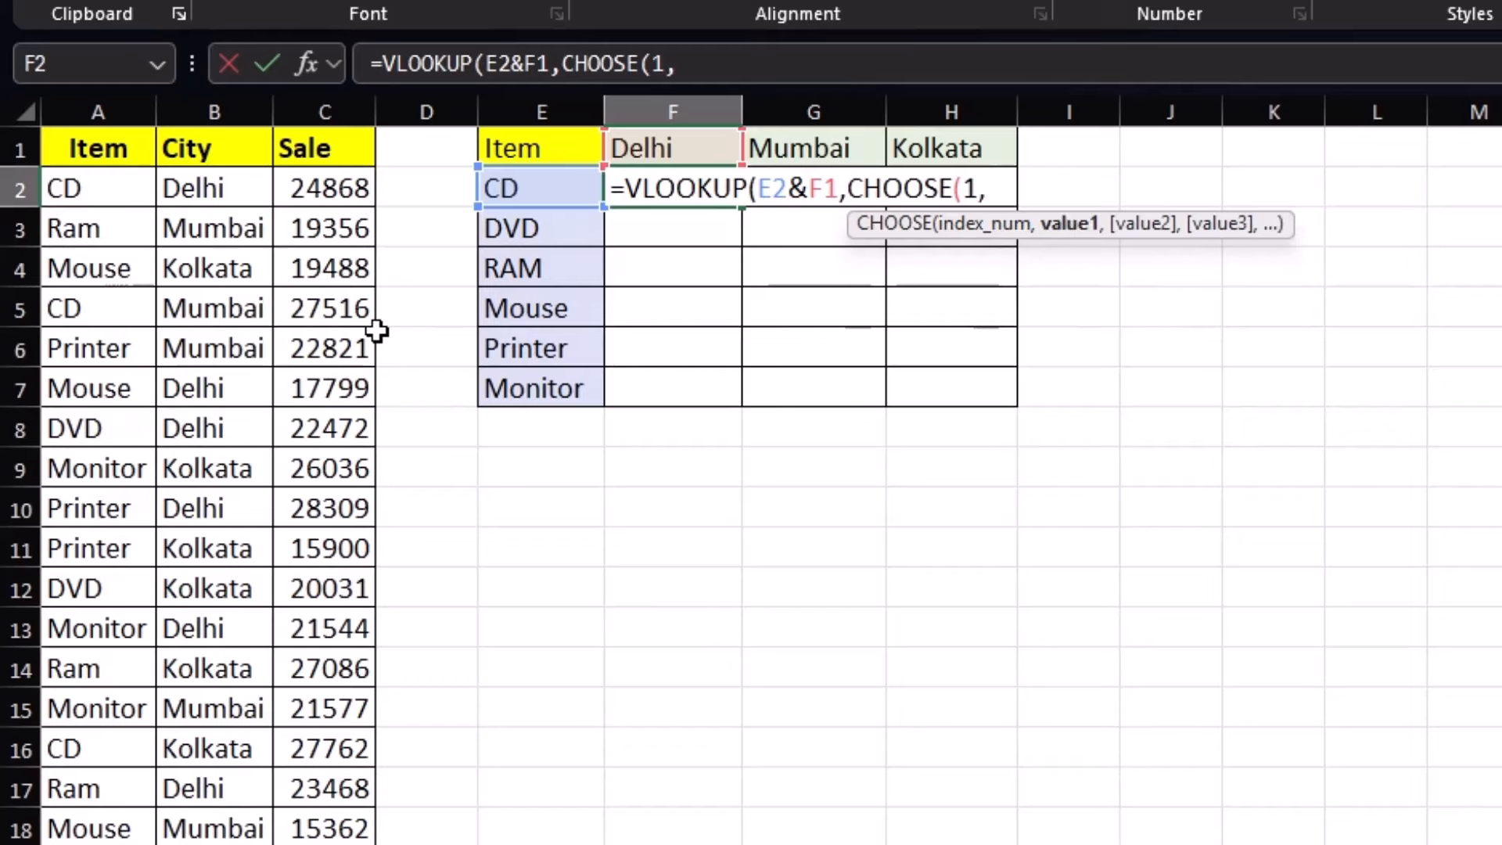
{"action": "key", "text": "BackSpace"}
{"action": "key", "text": "BackSpace"}
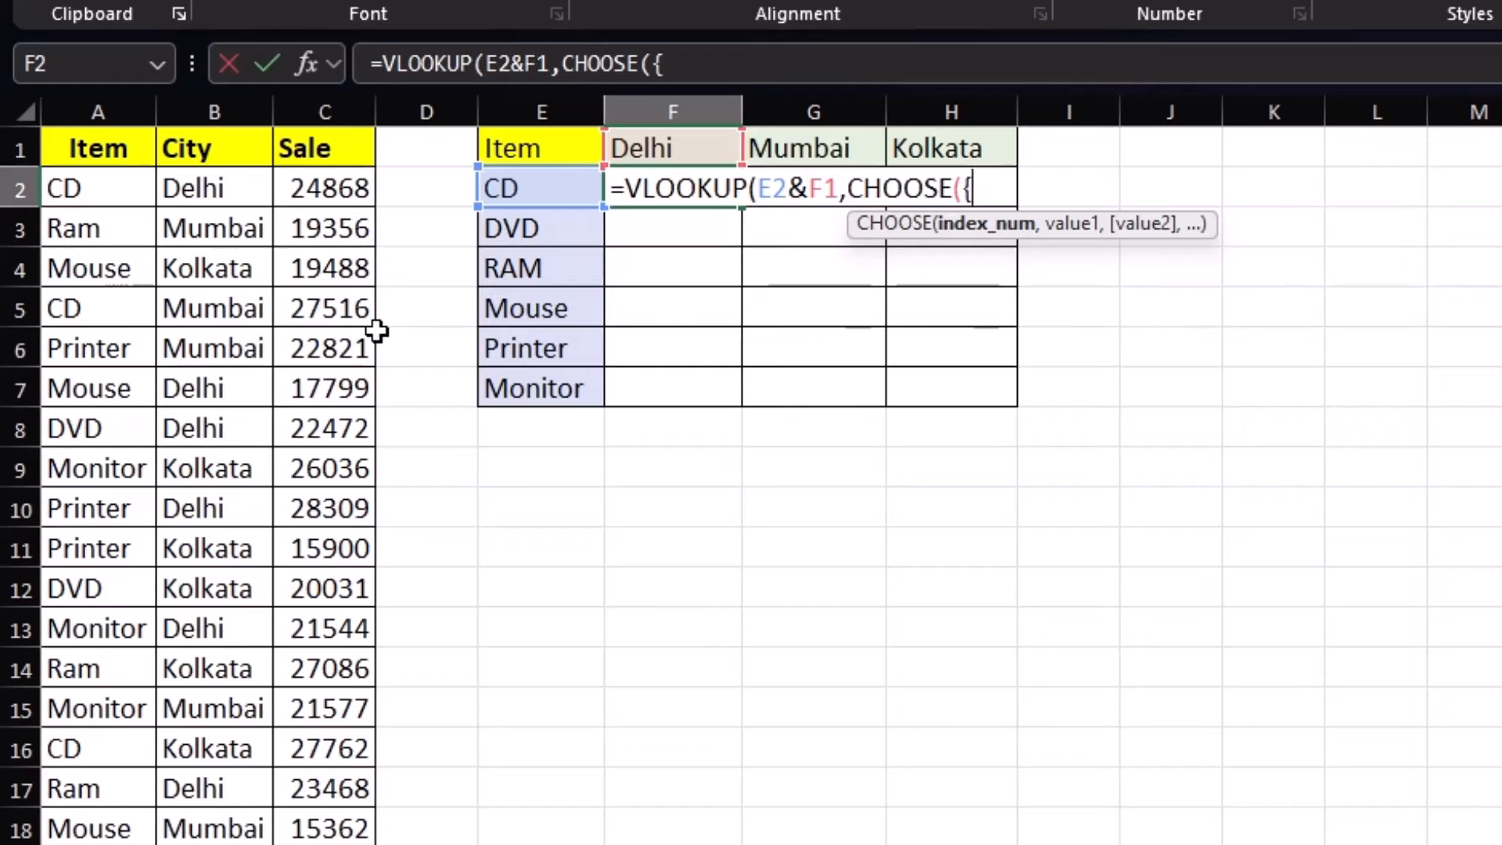
{"action": "type", "text": "{1,2},"}
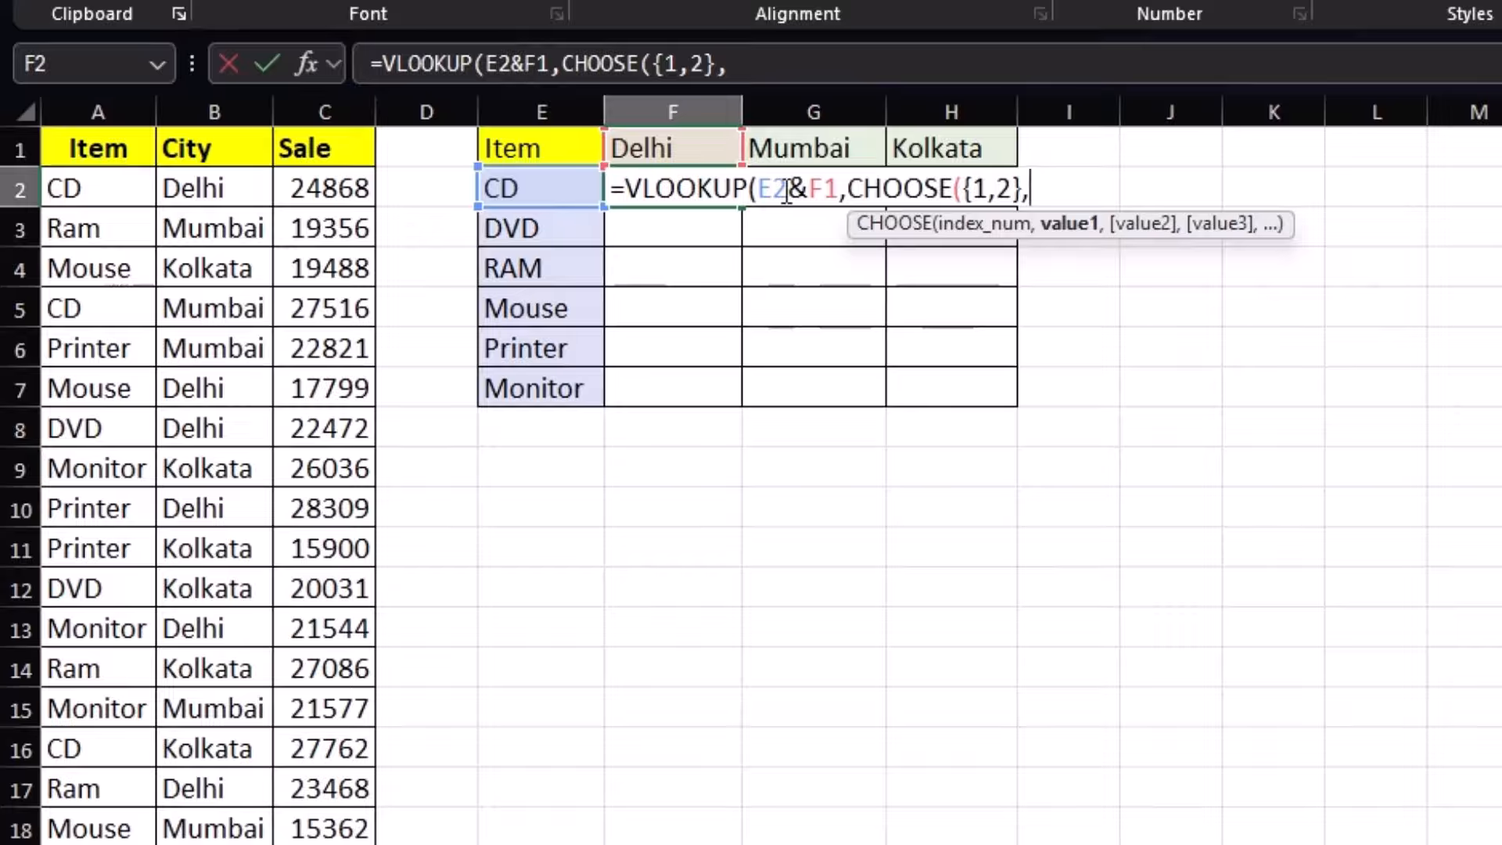
{"action": "left_click_drag", "start_coordinate": [115, 191], "coordinate": [117, 844]}
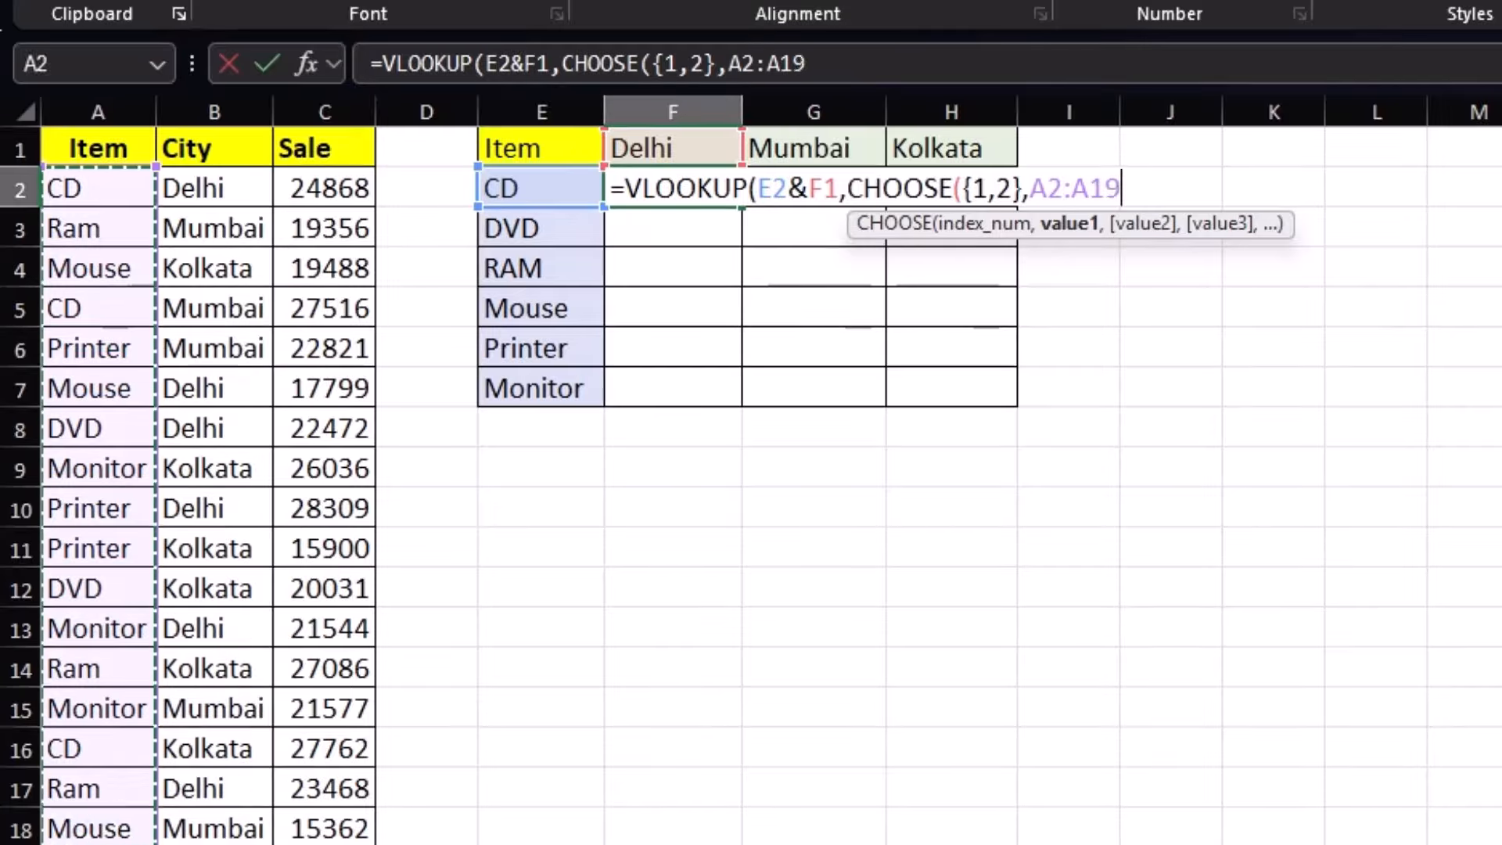
{"action": "type", "text": "&"}
{"action": "left_click_drag", "start_coordinate": [200, 188], "coordinate": [219, 844]}
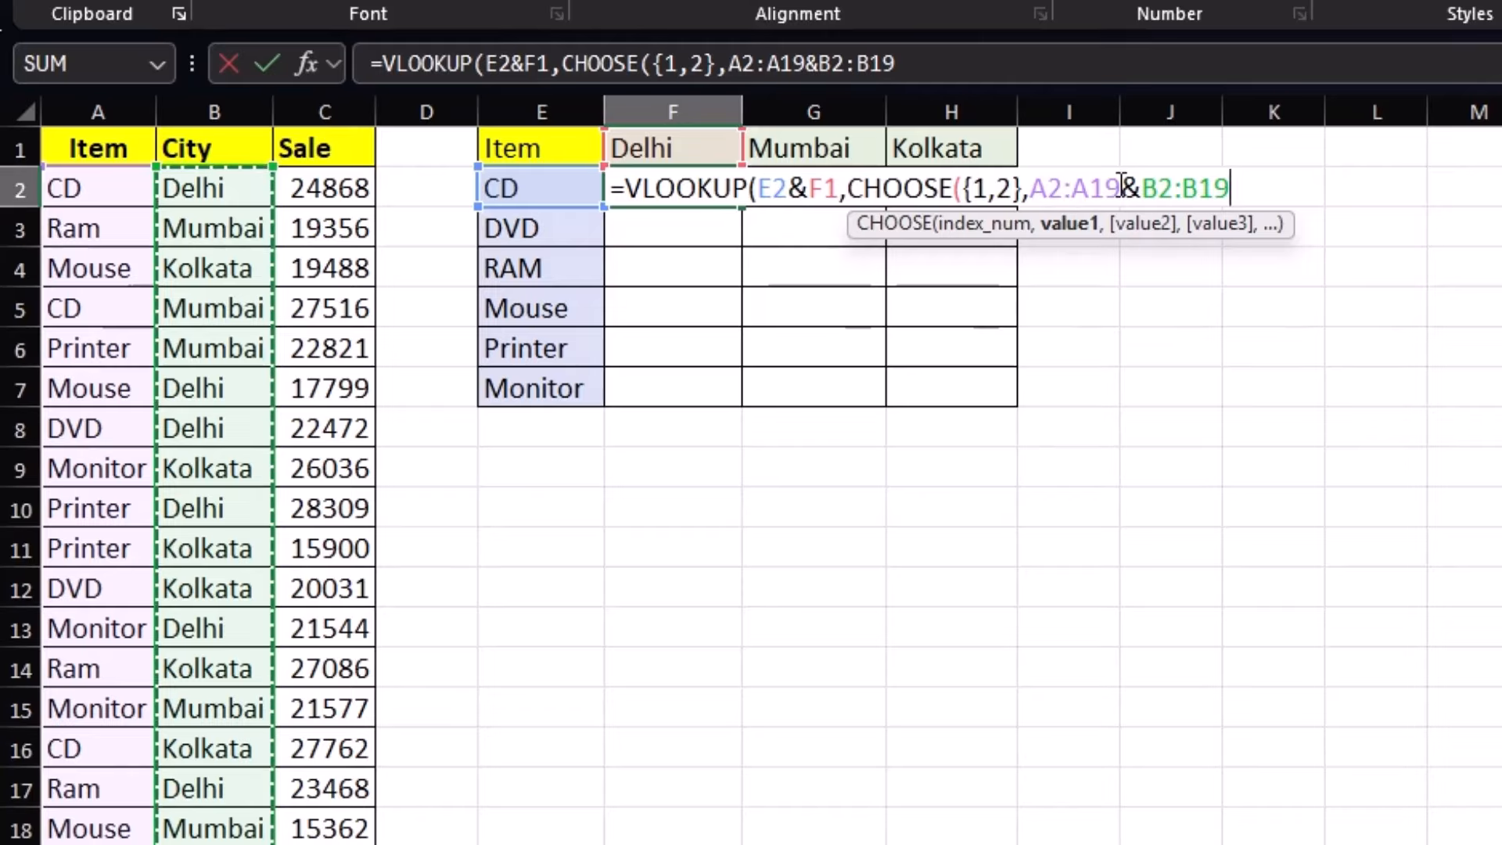
{"action": "key", "text": "F4"}
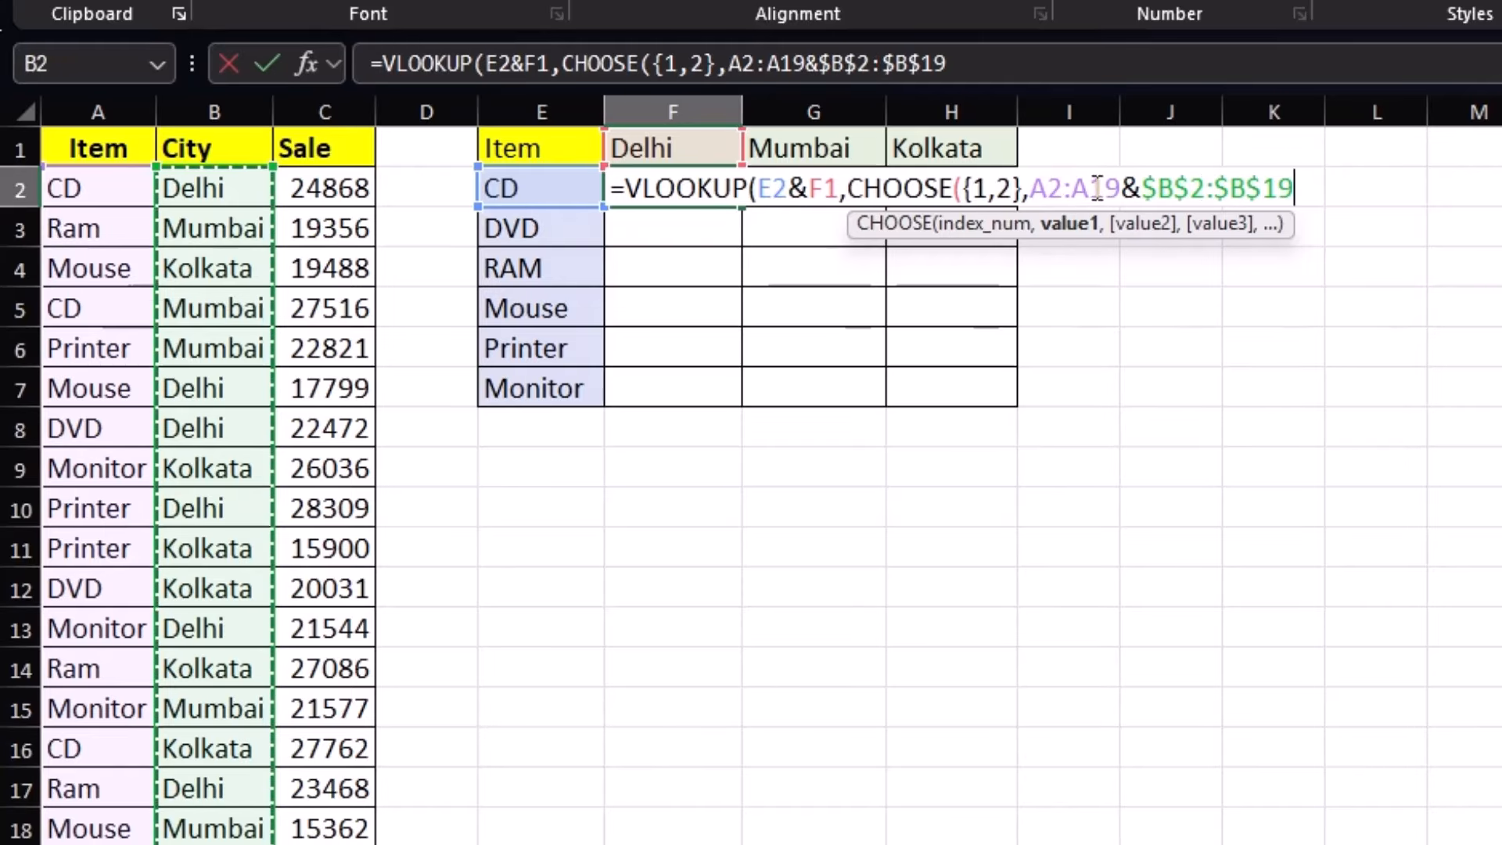
{"action": "left_click", "coordinate": [1105, 190]}
{"action": "key", "text": "F4"}
{"action": "left_click", "coordinate": [1073, 187]}
{"action": "key", "text": "F4"}
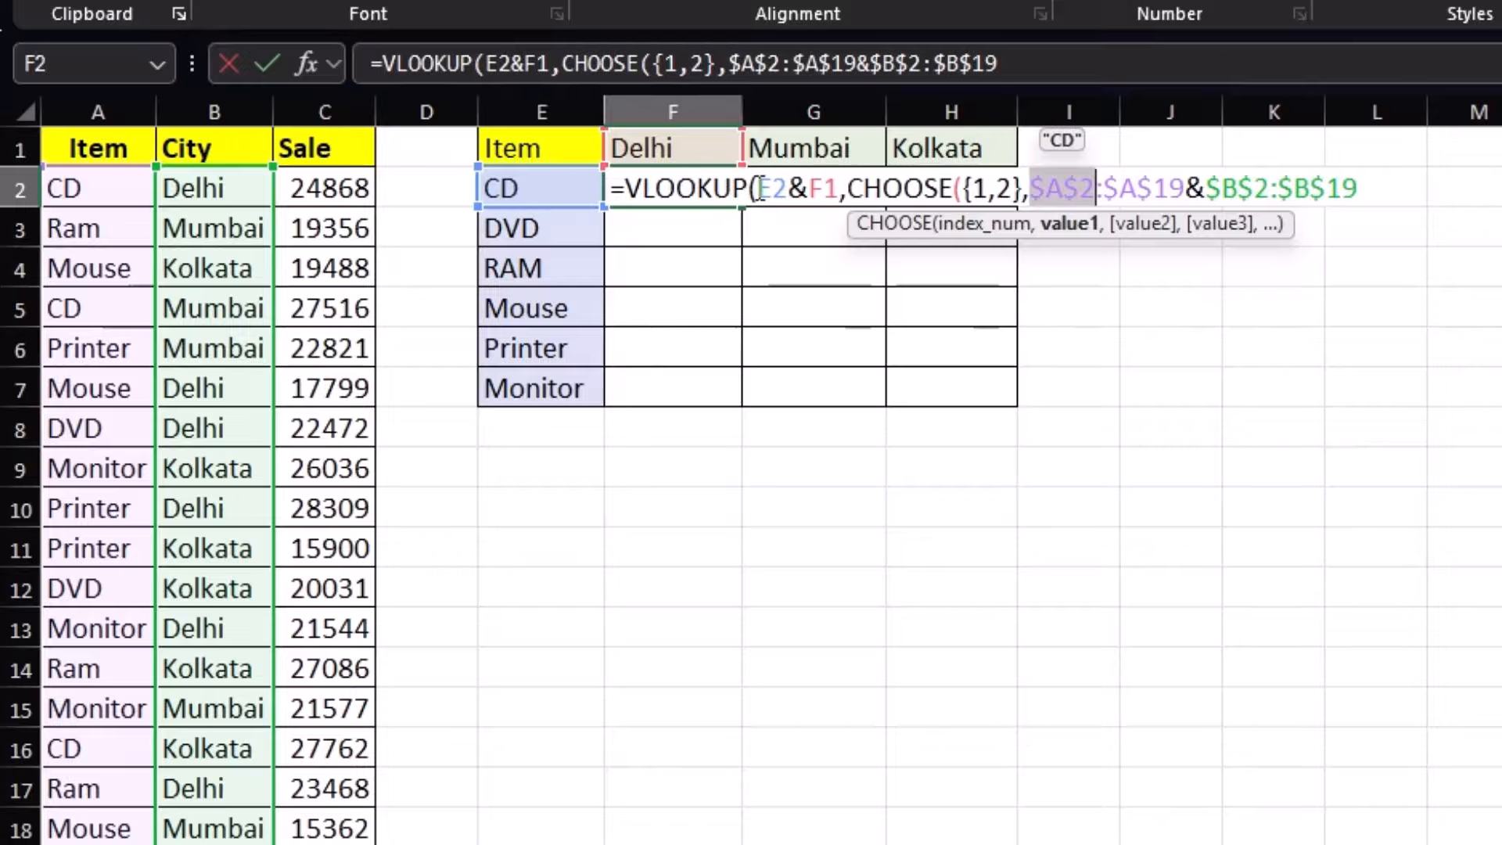
Anchor F2's lookup value as $E2&F$1
{"action": "left_click", "coordinate": [806, 190]}
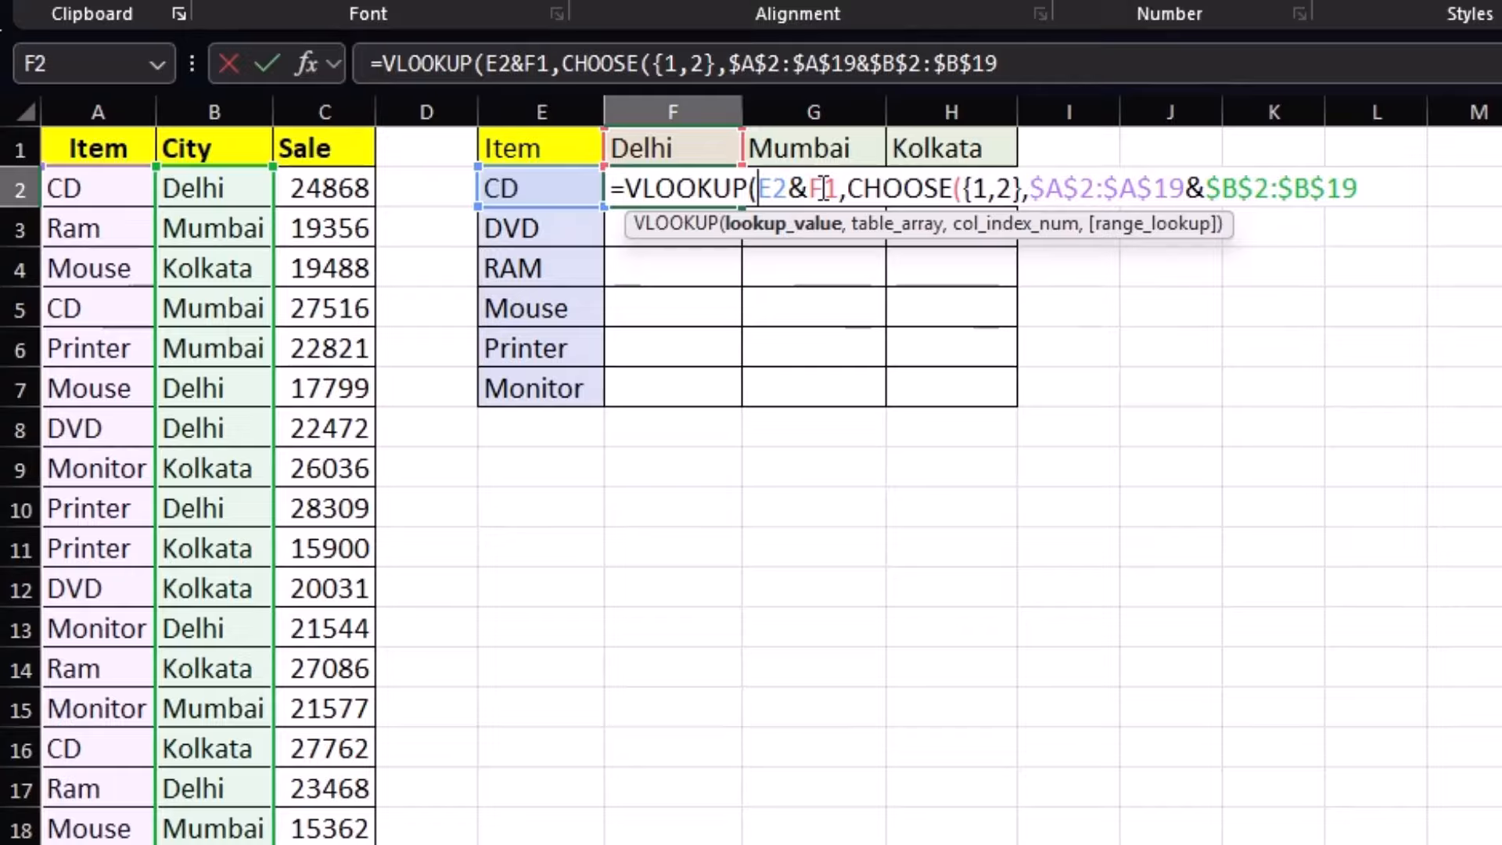
{"action": "type", "text": "$"}
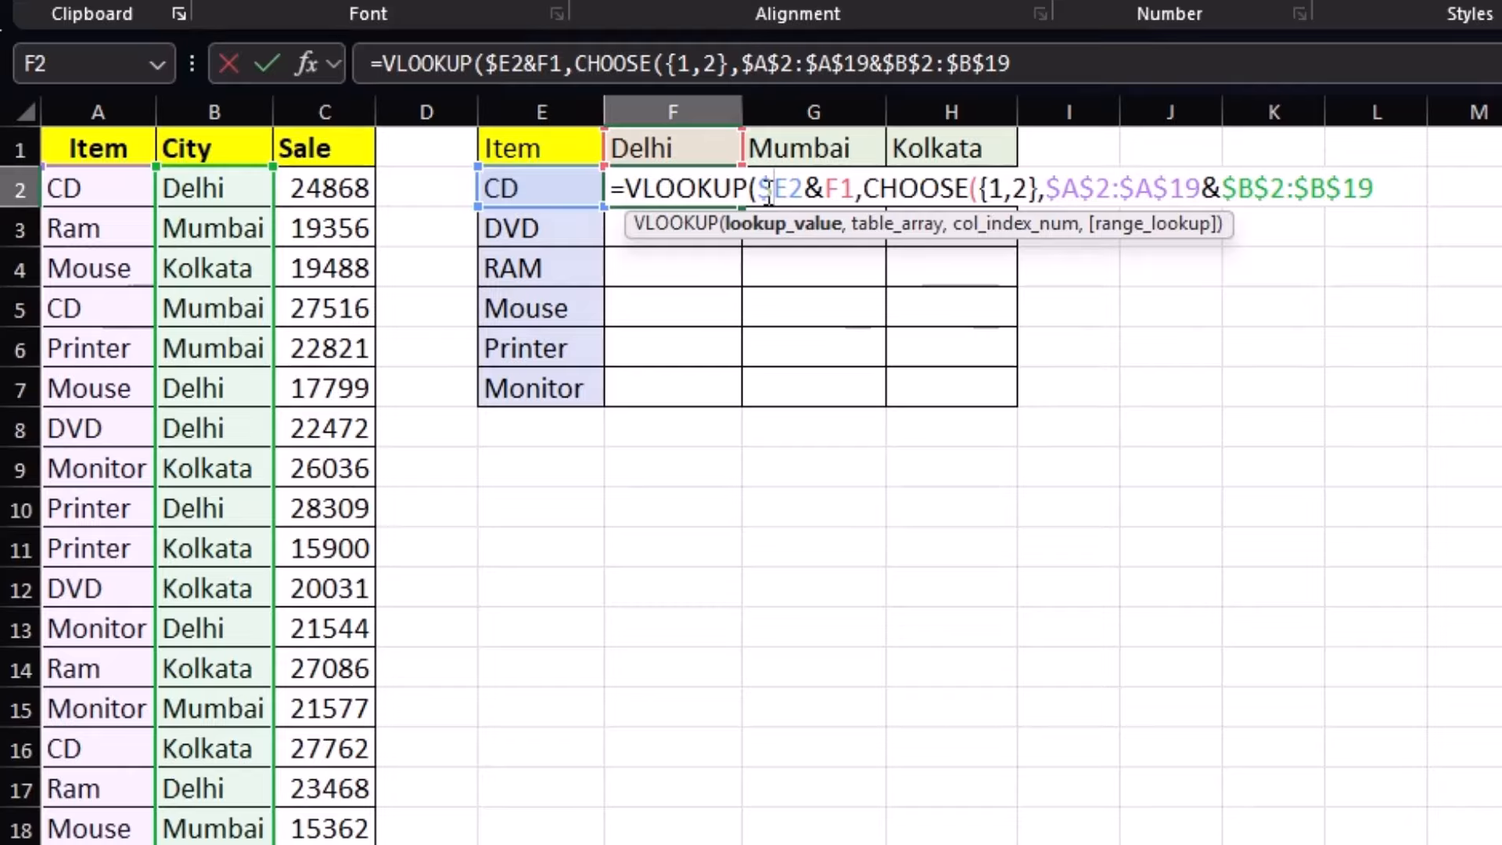
{"action": "key", "text": "Return"}
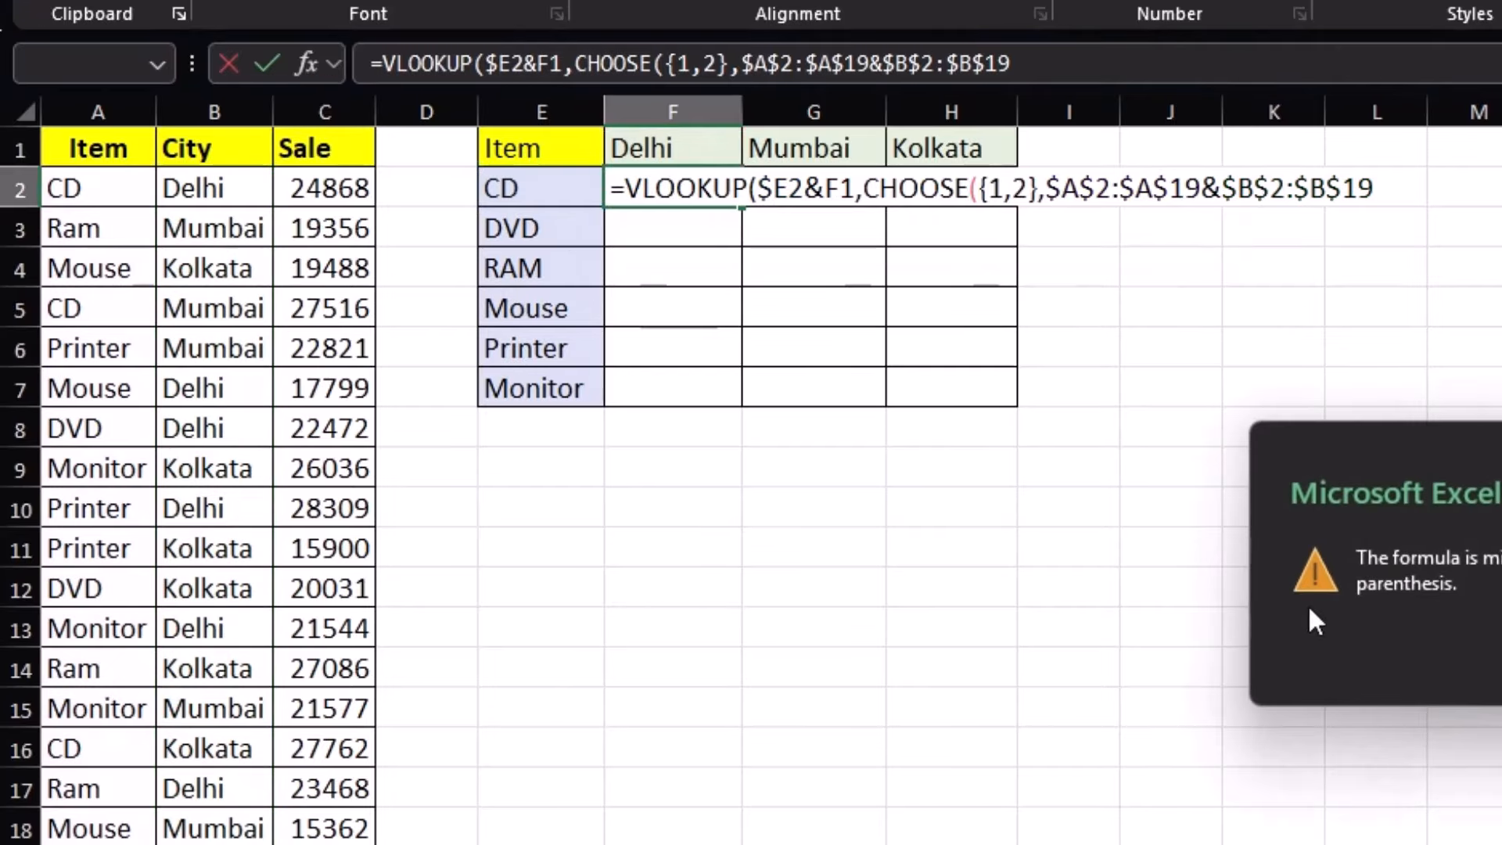
{"action": "key", "text": "Return"}
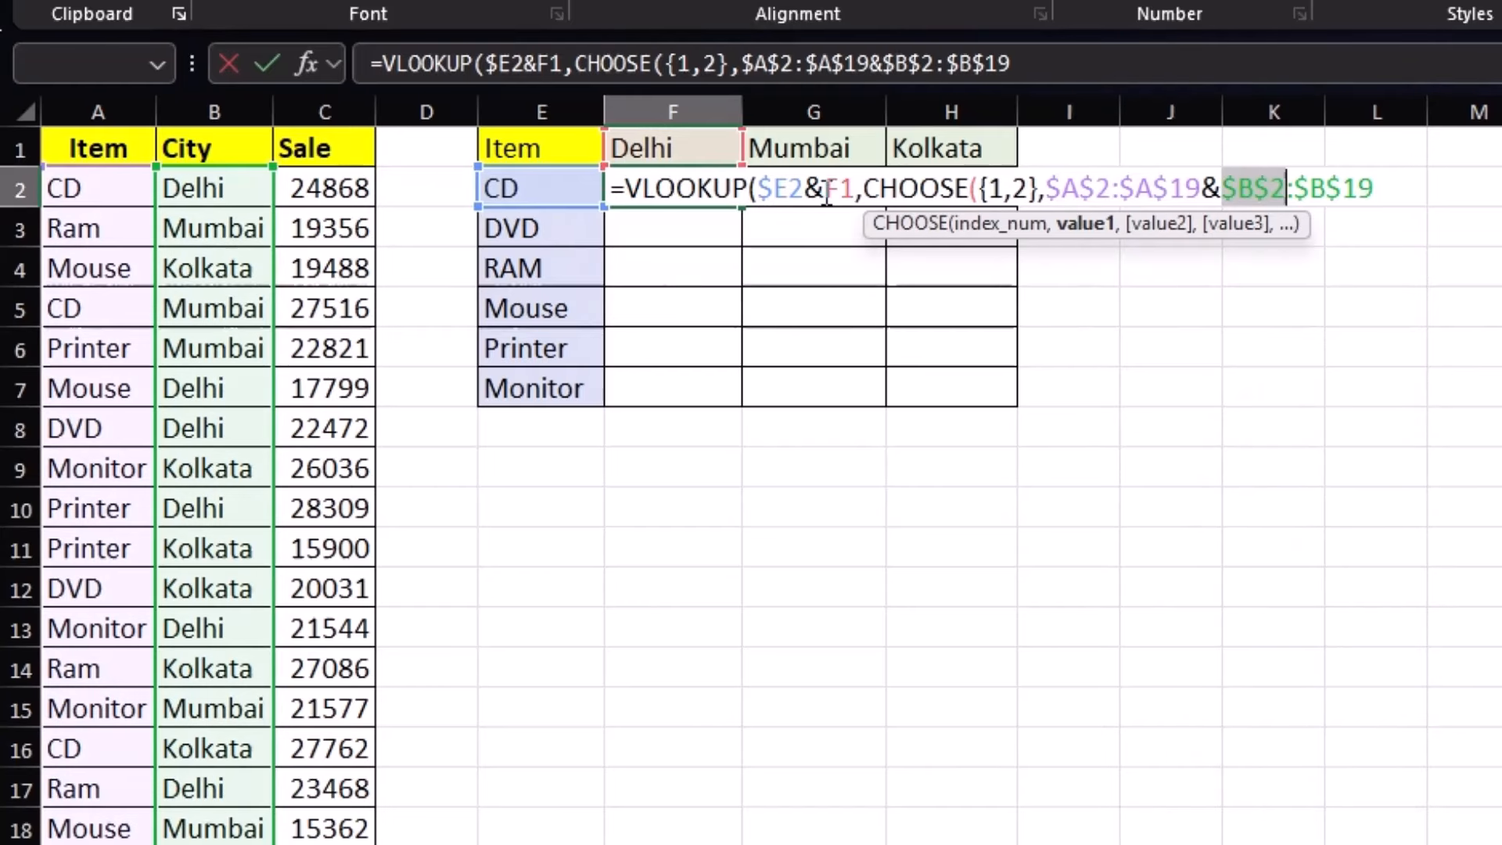
{"action": "left_click", "coordinate": [847, 188]}
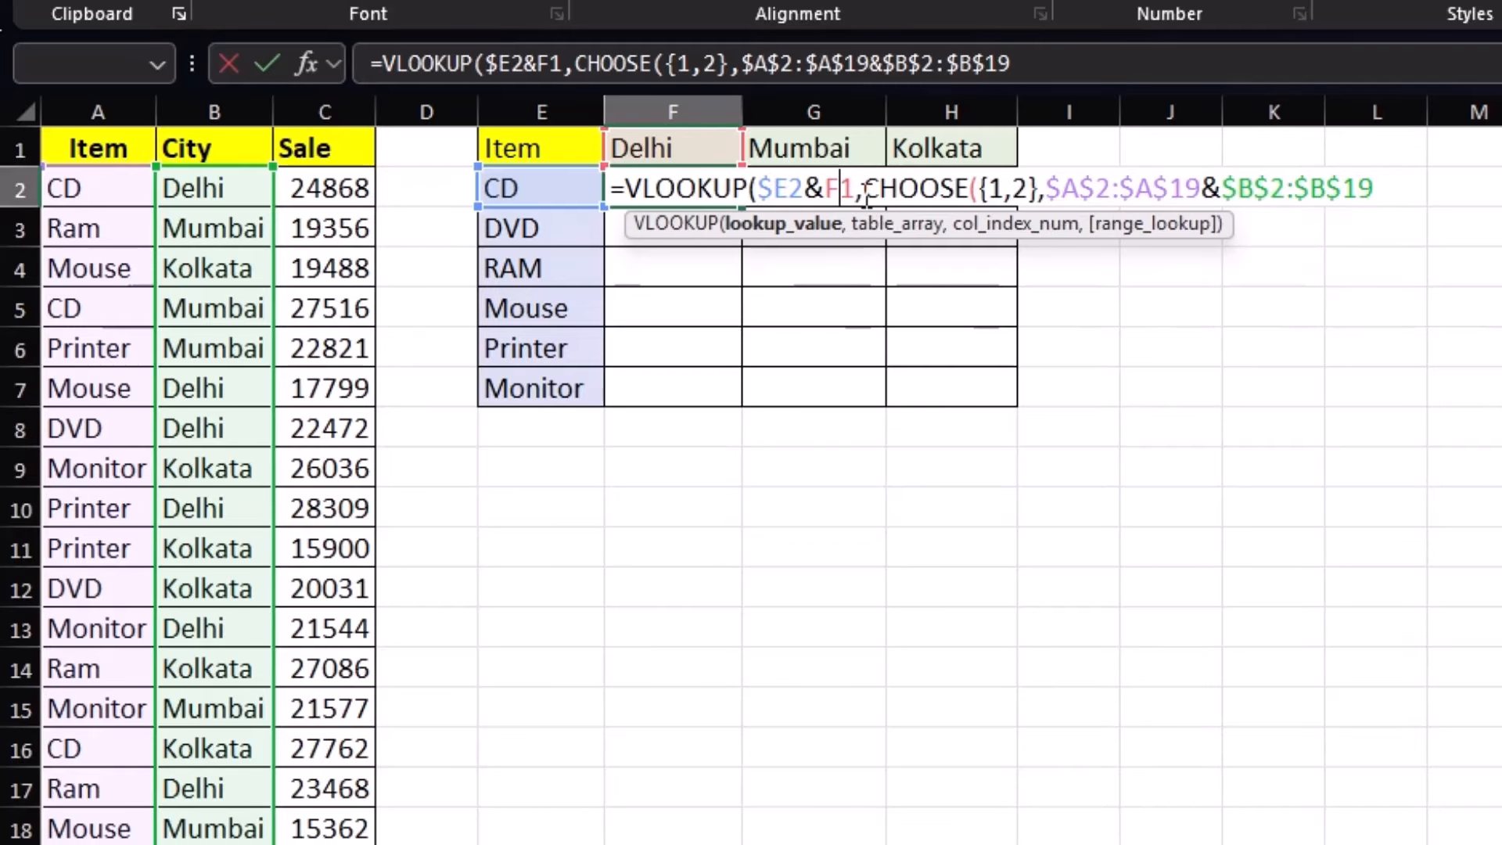
{"action": "type", "text": "$"}
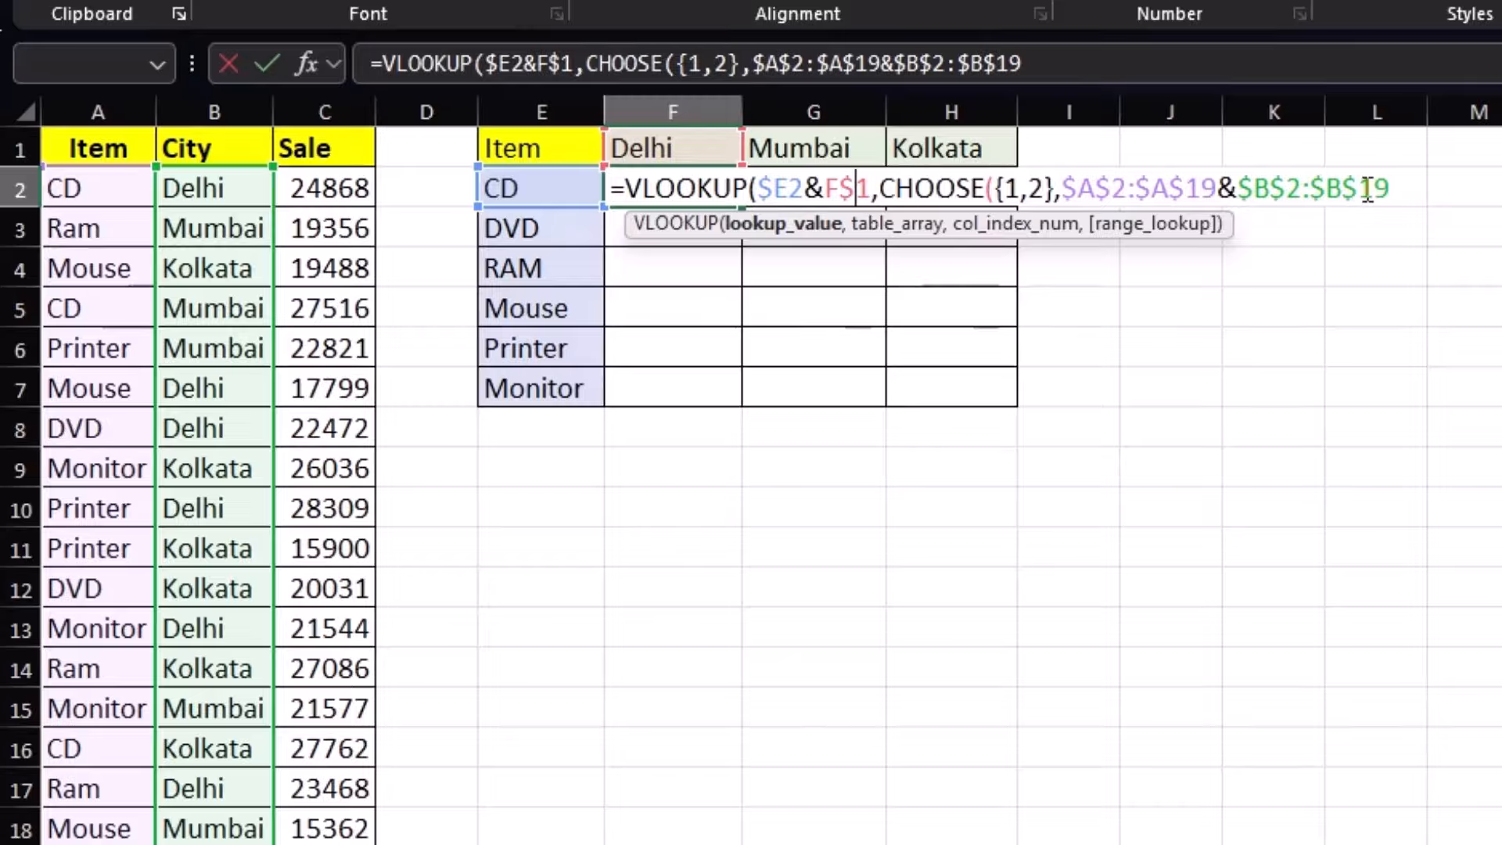
Finish CHOOSE with $C$2:$C$19 as the sales column and close the VLOOKUP with ,2,0
{"action": "left_click", "coordinate": [1401, 188]}
{"action": "type", "text": ","}
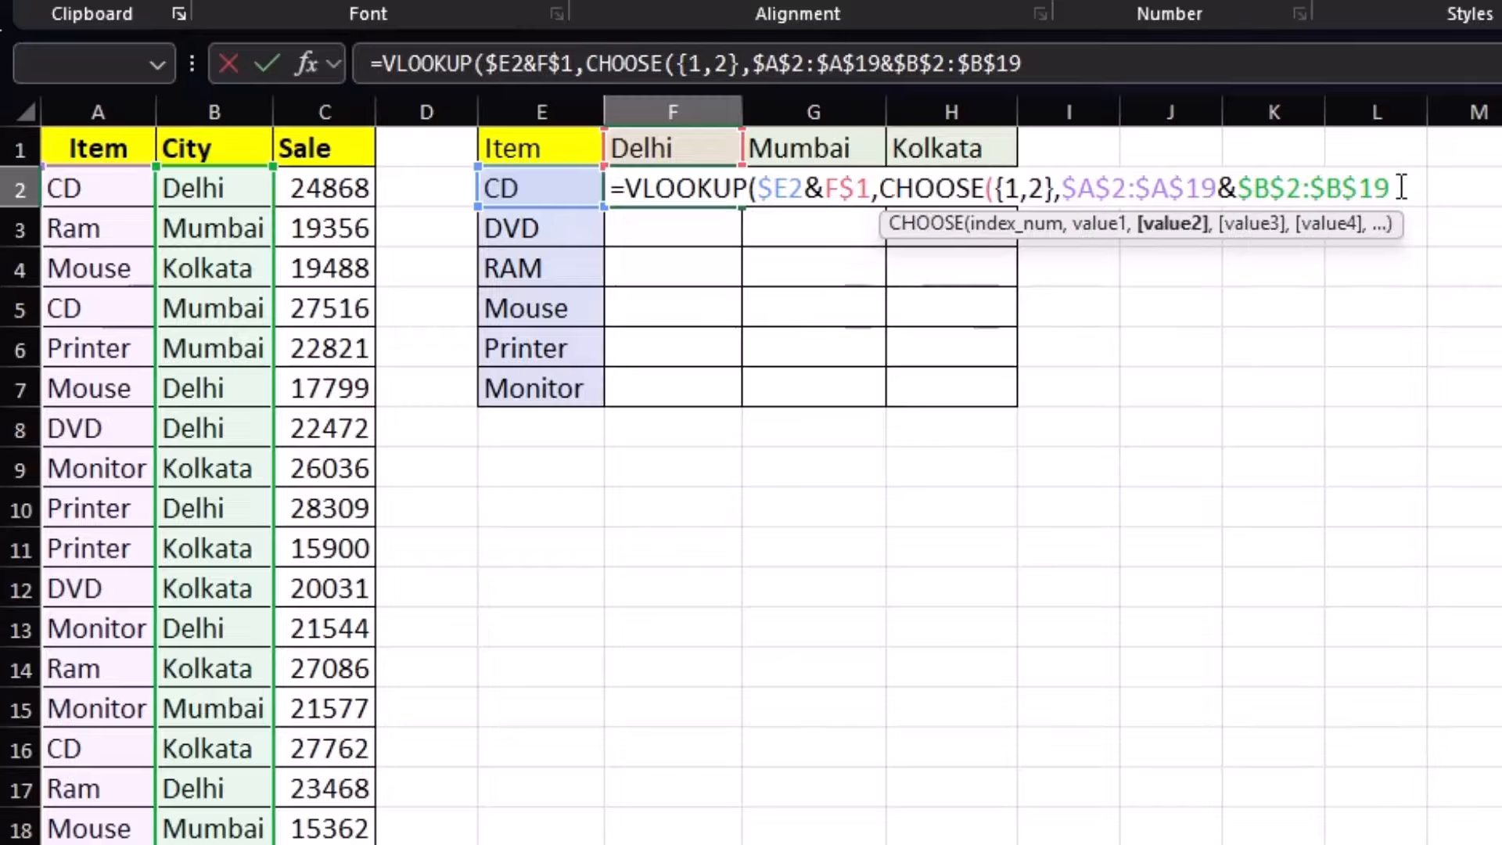
{"action": "left_click_drag", "start_coordinate": [362, 188], "coordinate": [362, 286]}
{"action": "key", "text": "ctrl+shift+Down"}
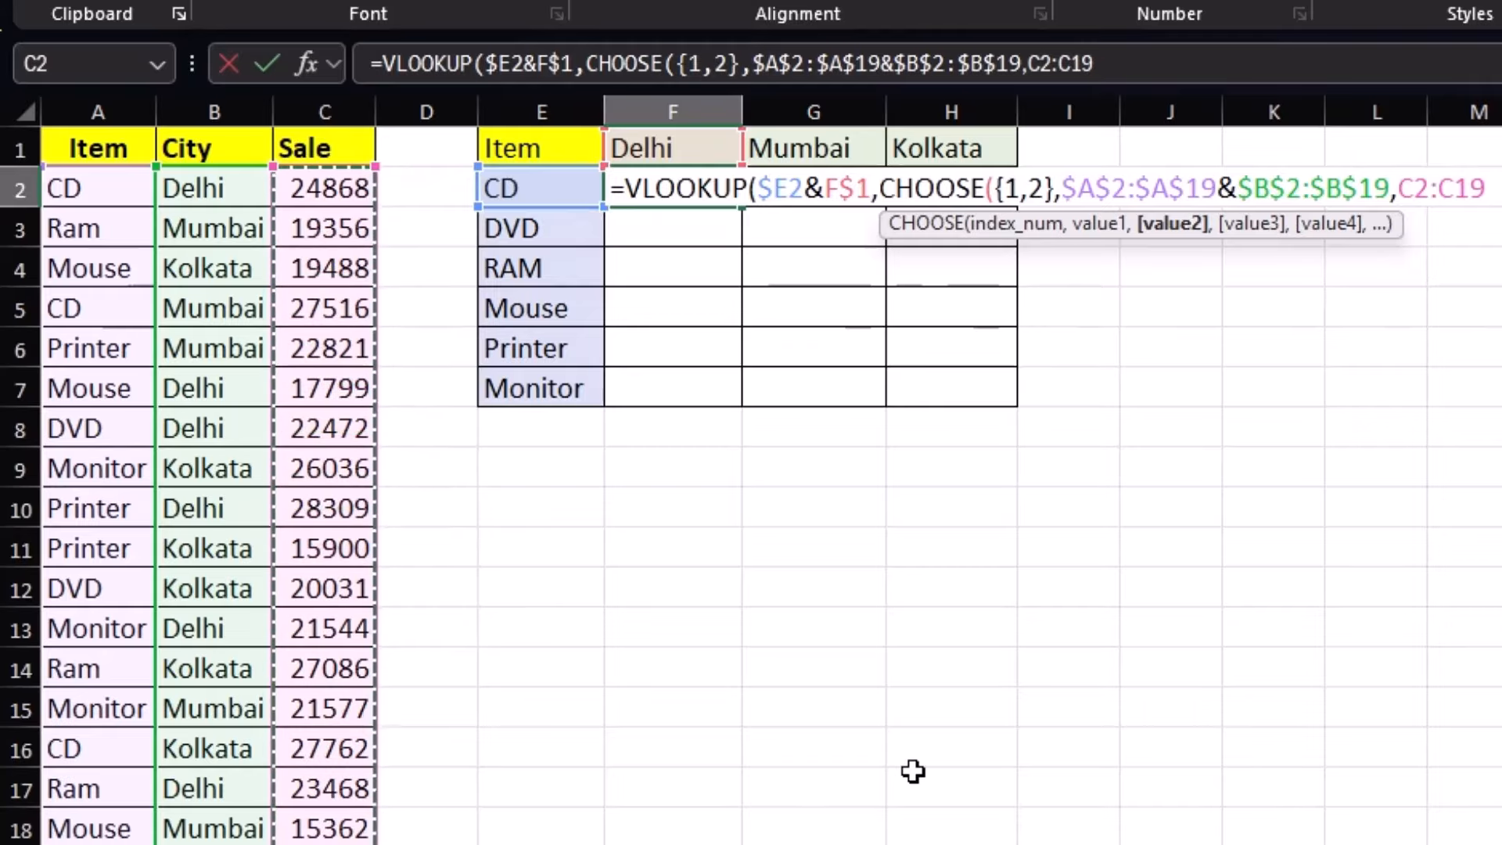
{"action": "key", "text": "F4"}
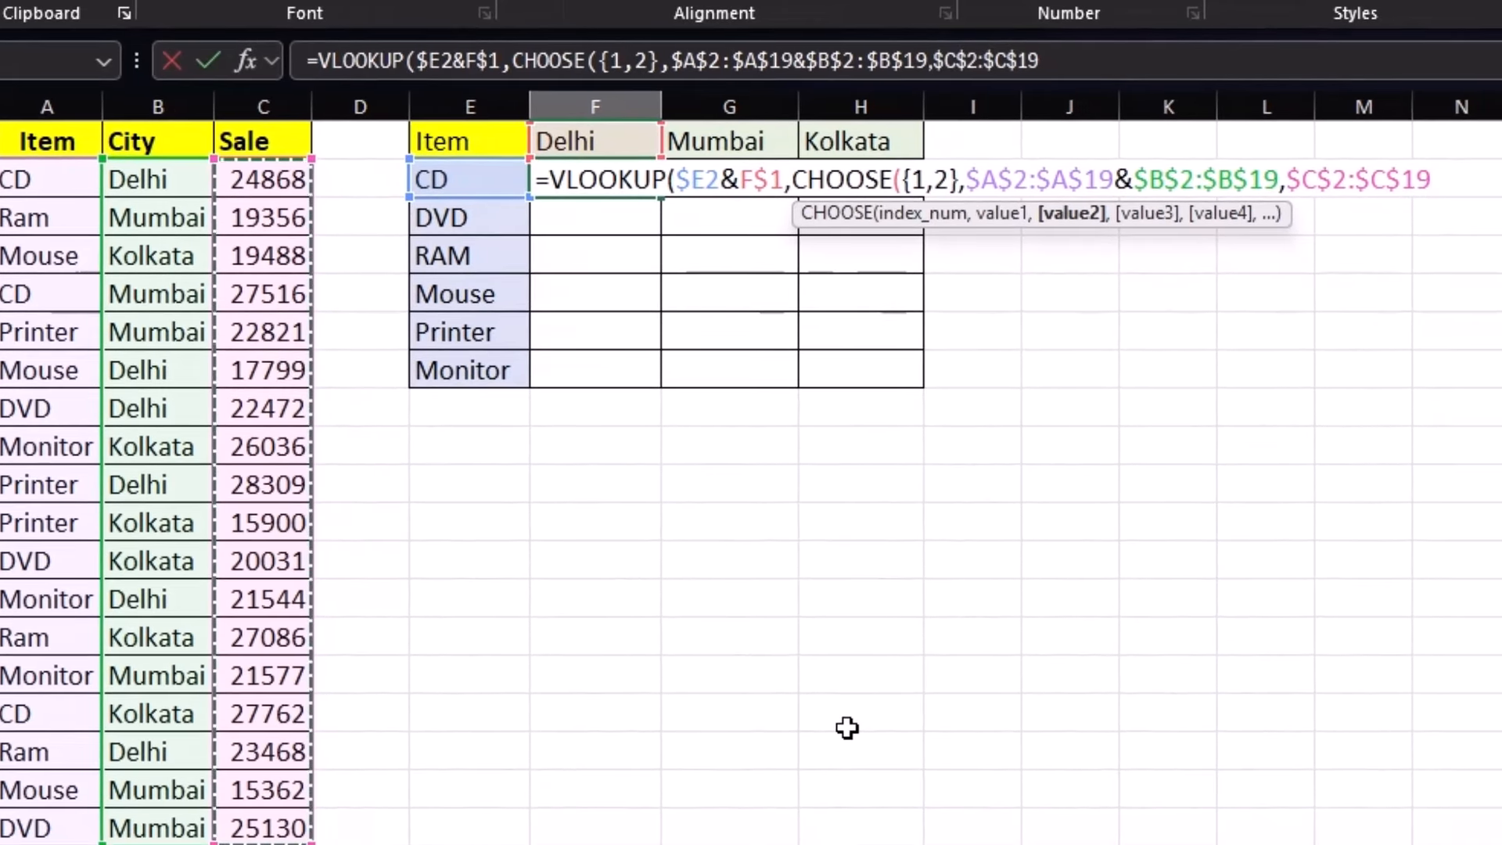
{"action": "type", "text": ")"}
{"action": "type", "text": ")"}
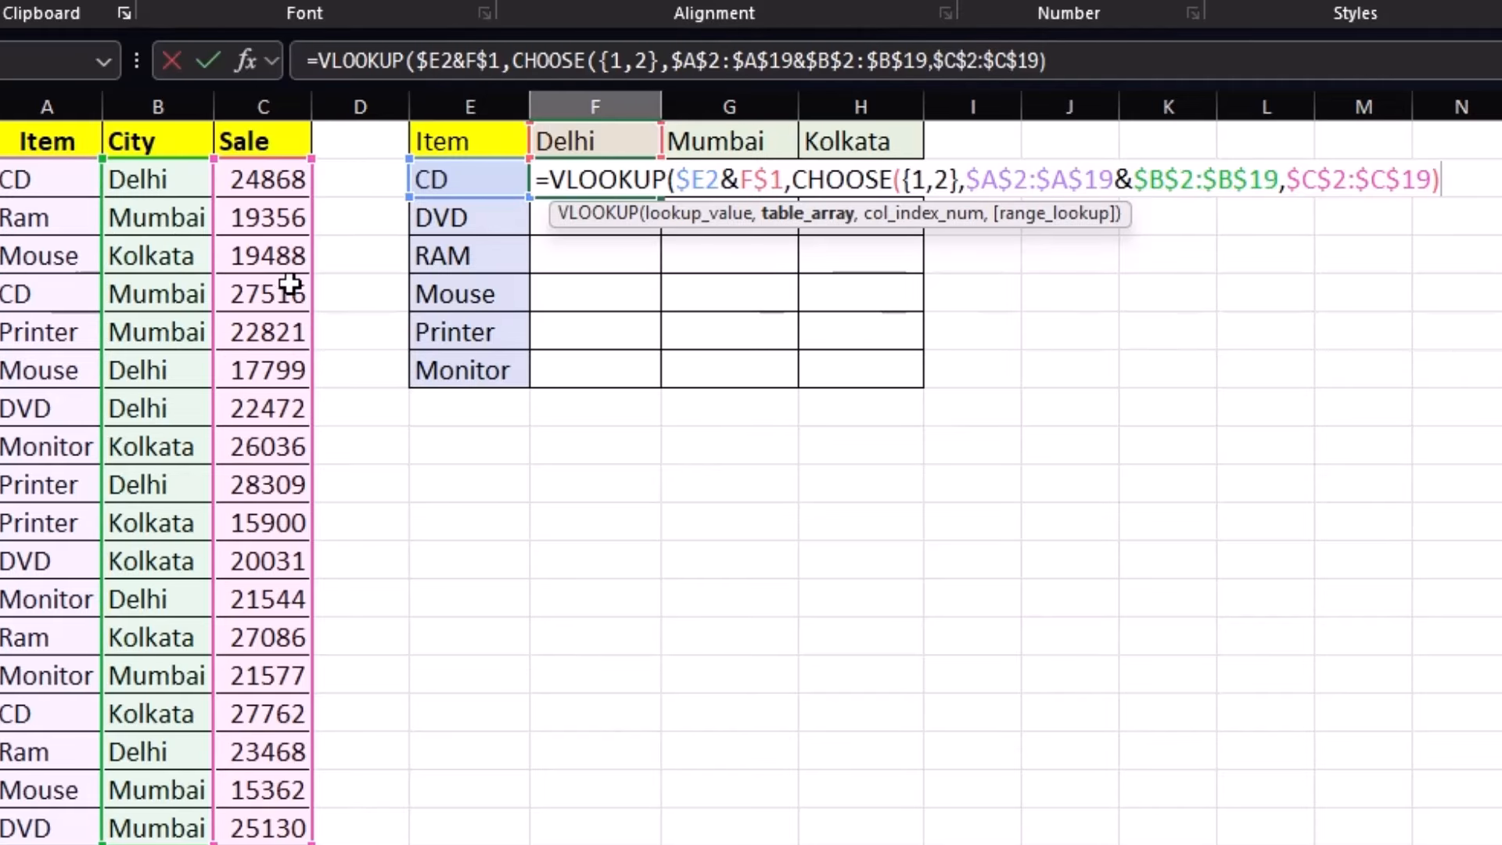
{"action": "type", "text": ","}
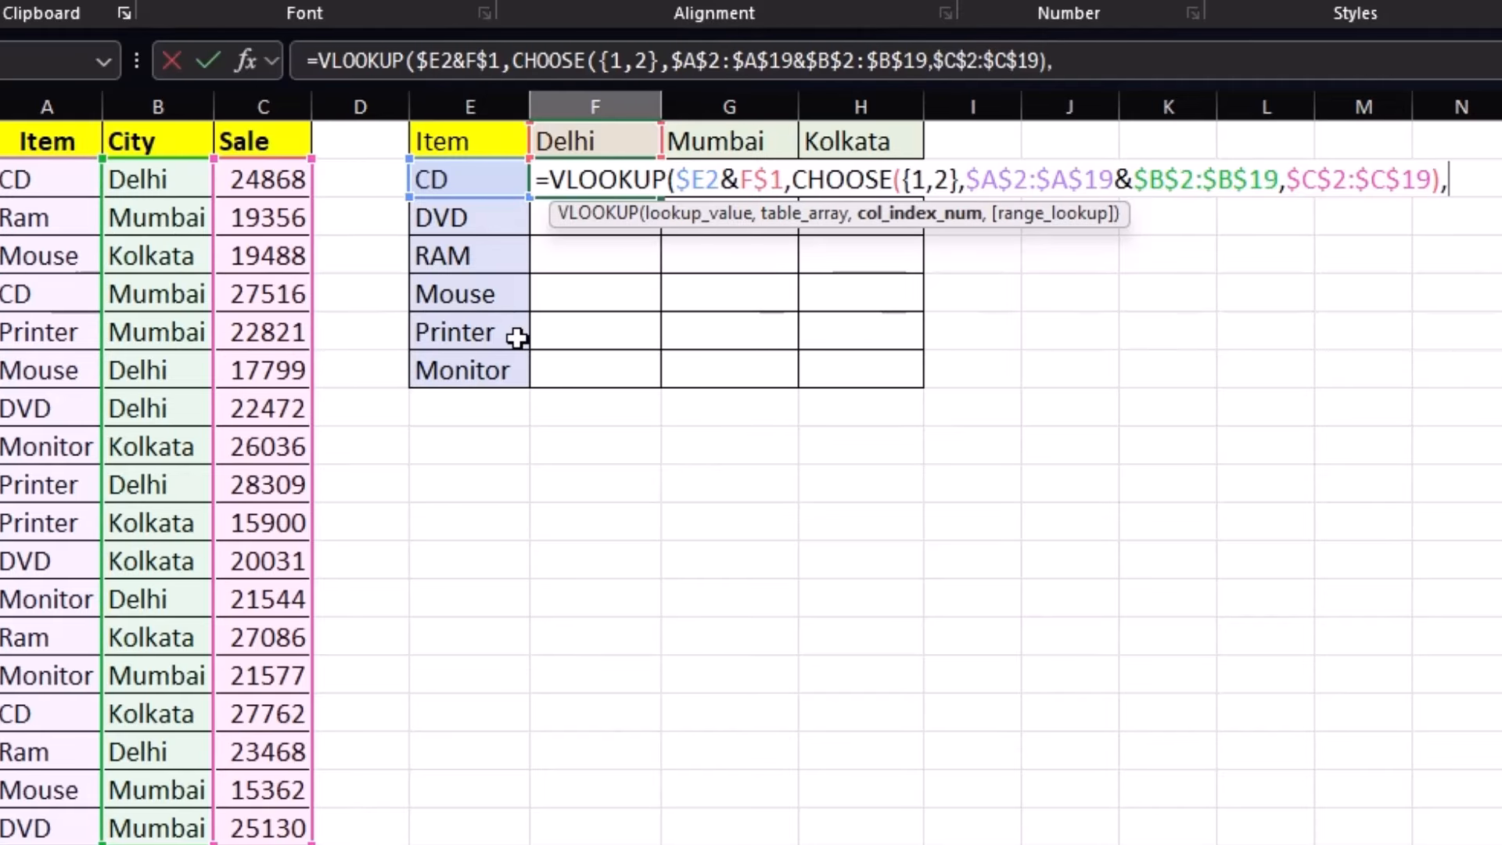
{"action": "type", "text": "2,0"}
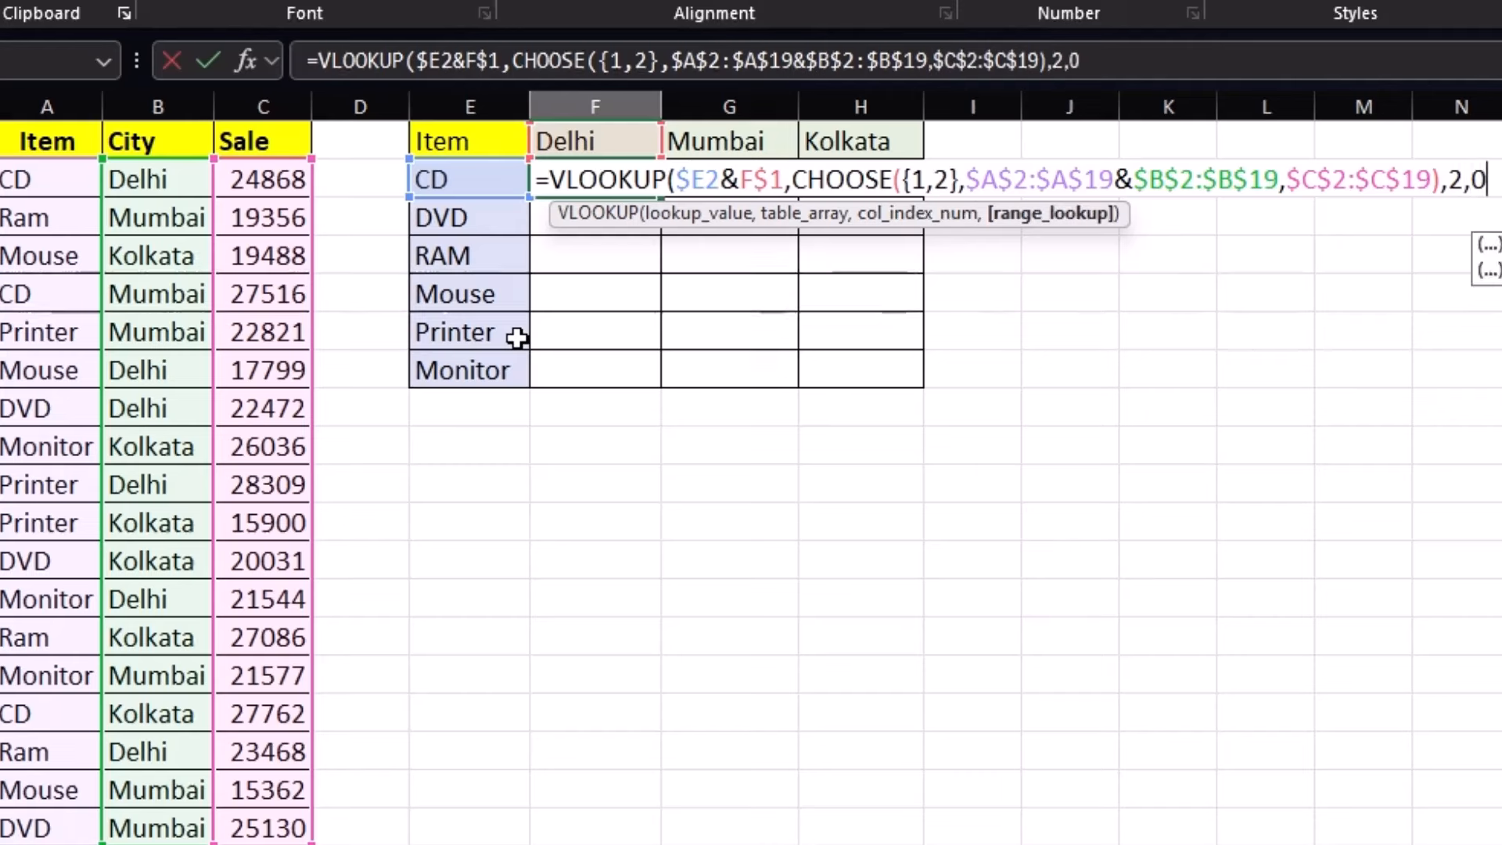
{"action": "type", "text": ")"}
Commit F2's formula, fill it across Delhi–Kolkata and down all items, and check RAM's results
{"action": "key", "text": "Return"}
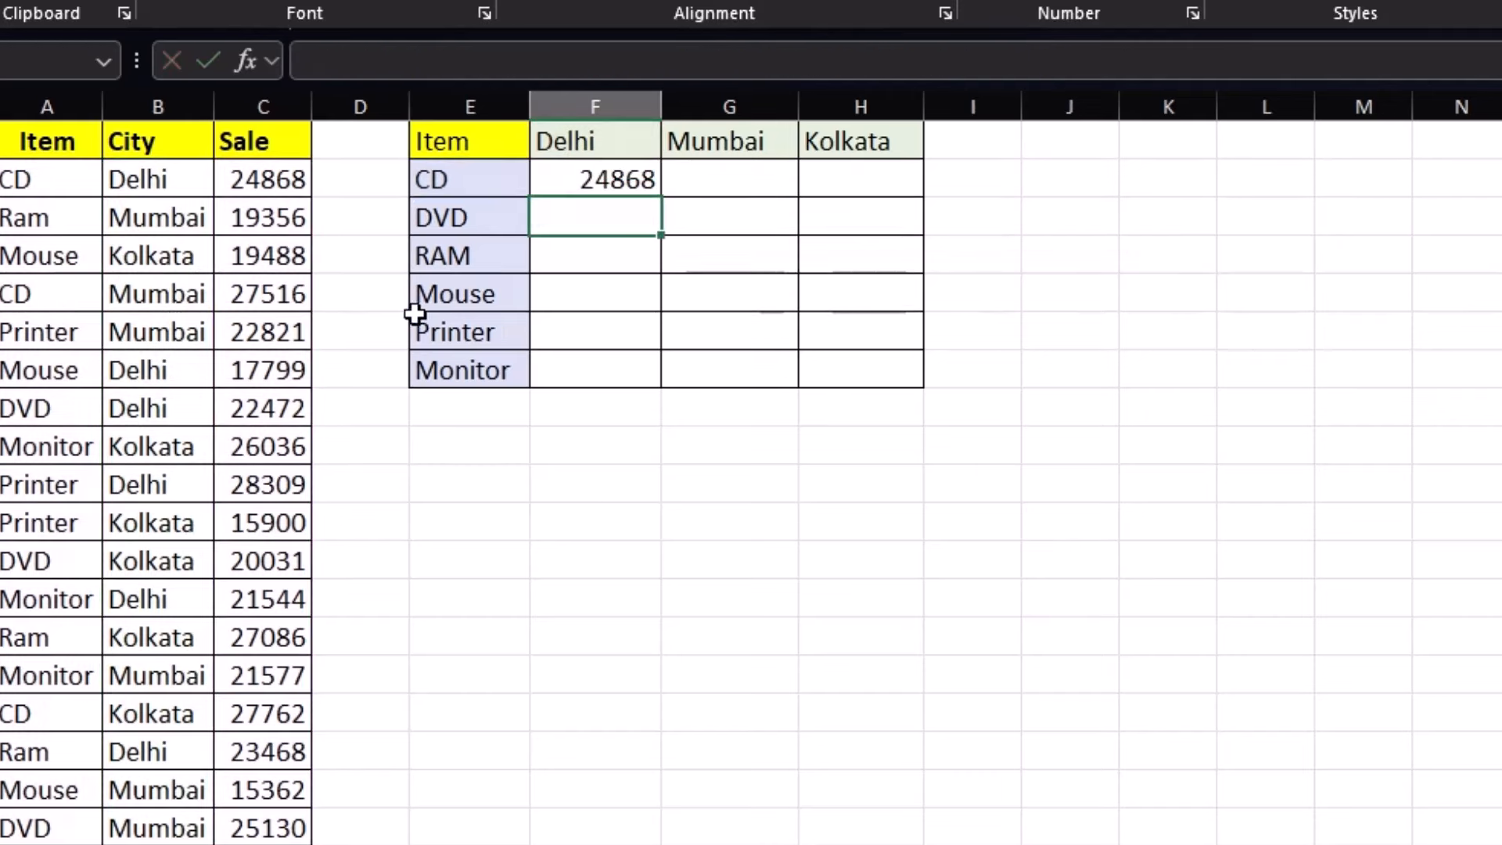
{"action": "left_click", "coordinate": [629, 182]}
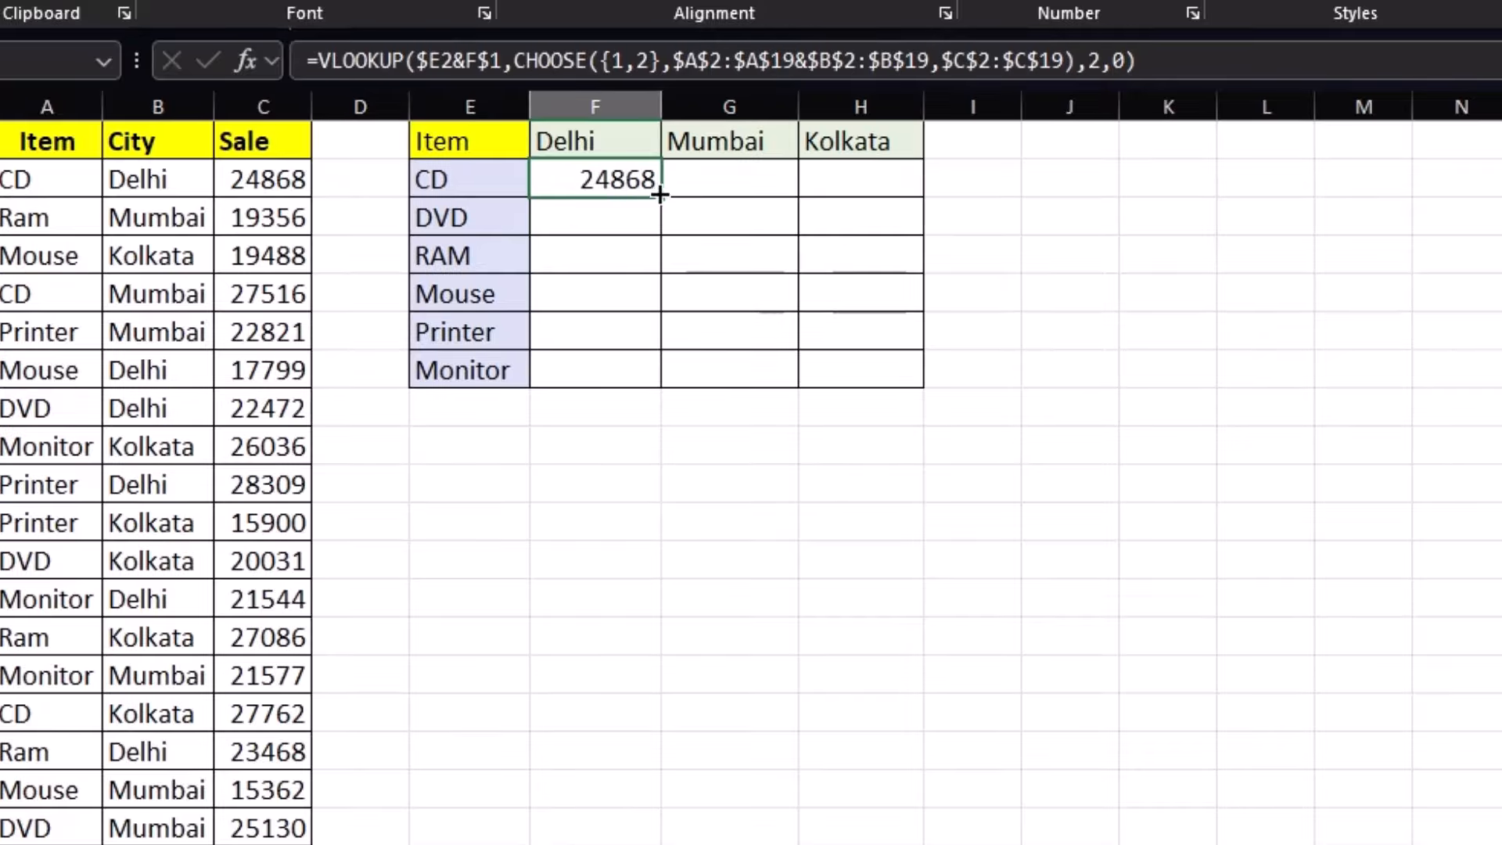
{"action": "left_click_drag", "start_coordinate": [665, 198], "coordinate": [927, 385]}
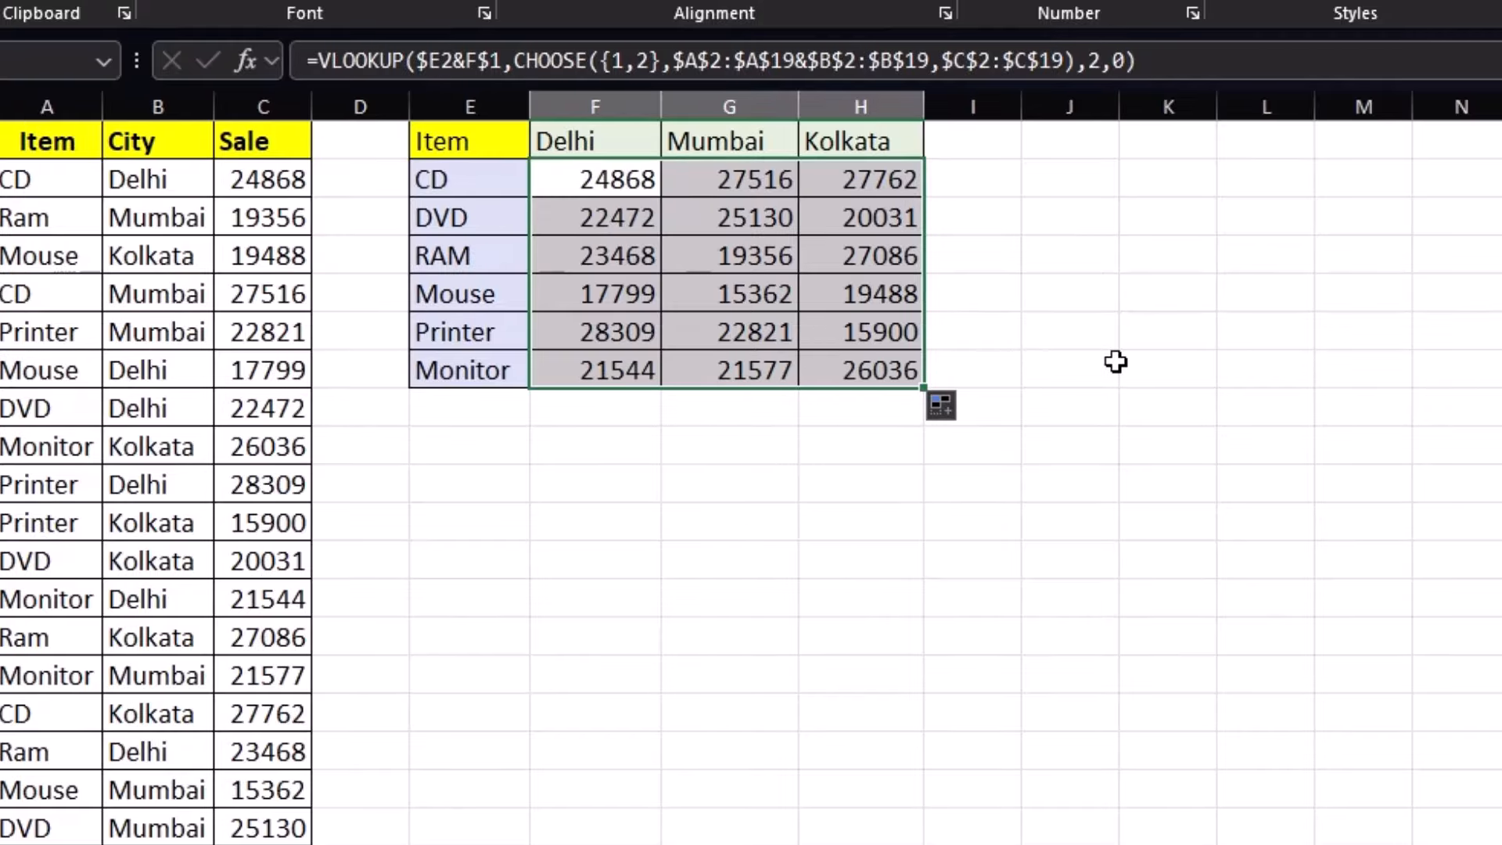
{"action": "left_click", "coordinate": [1092, 338]}
{"action": "left_click", "coordinate": [659, 258]}
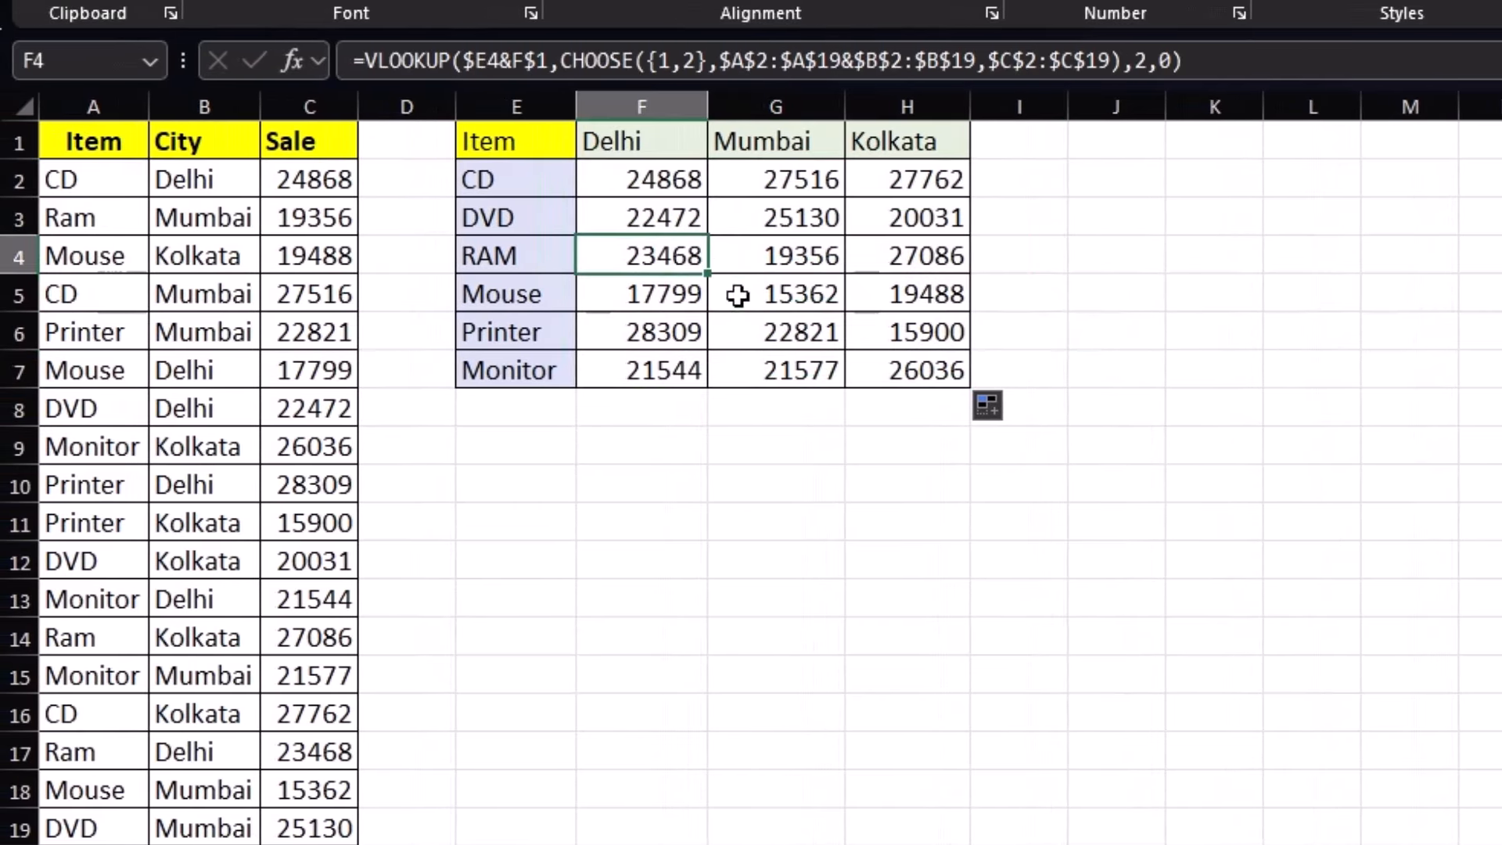
{"action": "left_click", "coordinate": [892, 259]}
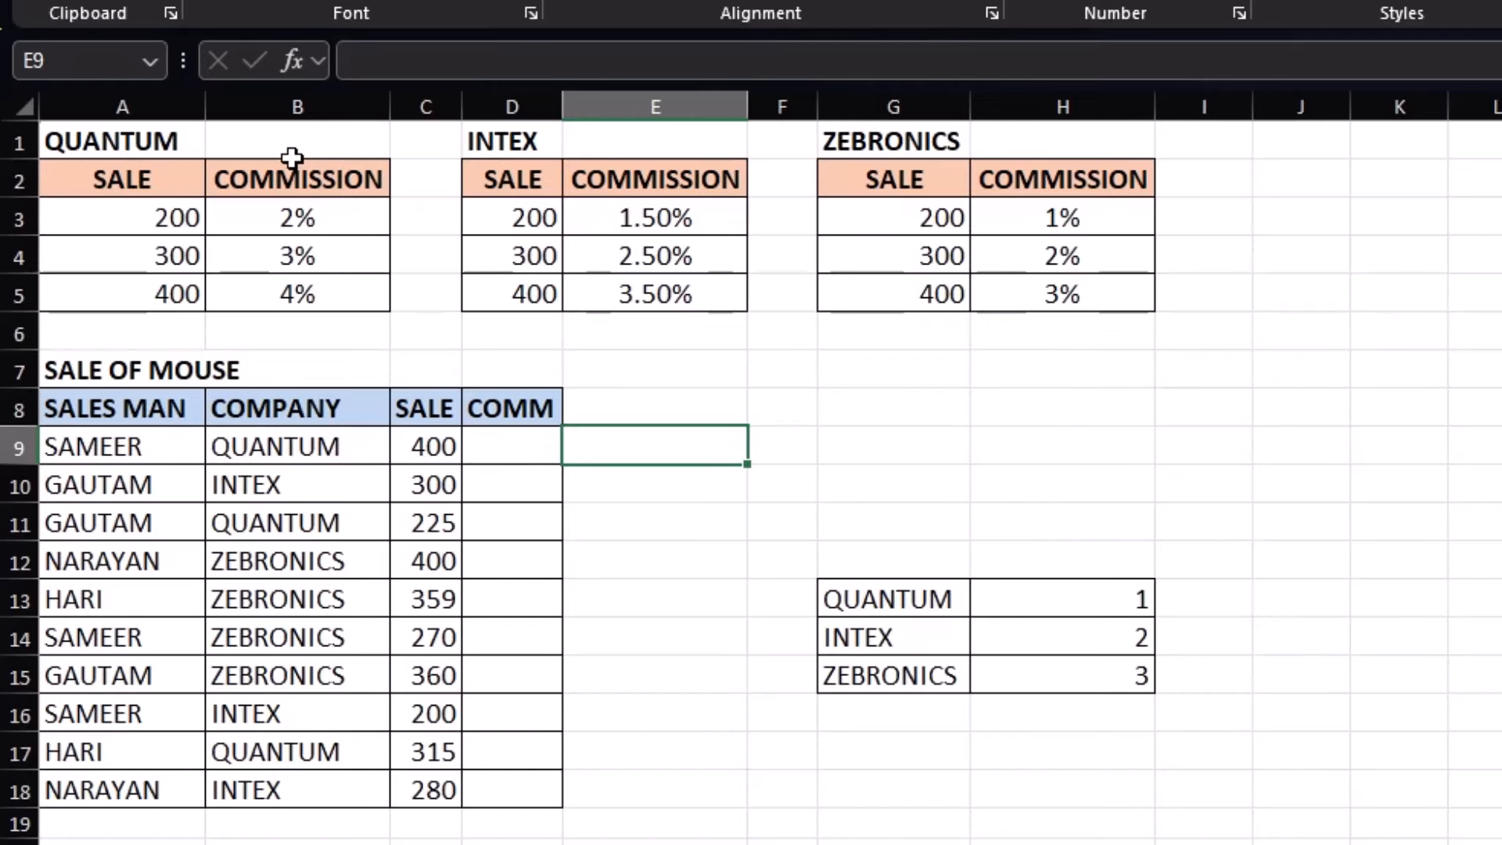
Go over the QUANTUM (200/300/400 at 2–4%), INTEX 1.50% and ZEBRONICS 1% commission tables
{"action": "left_click", "coordinate": [147, 142]}
{"action": "left_click", "coordinate": [538, 141]}
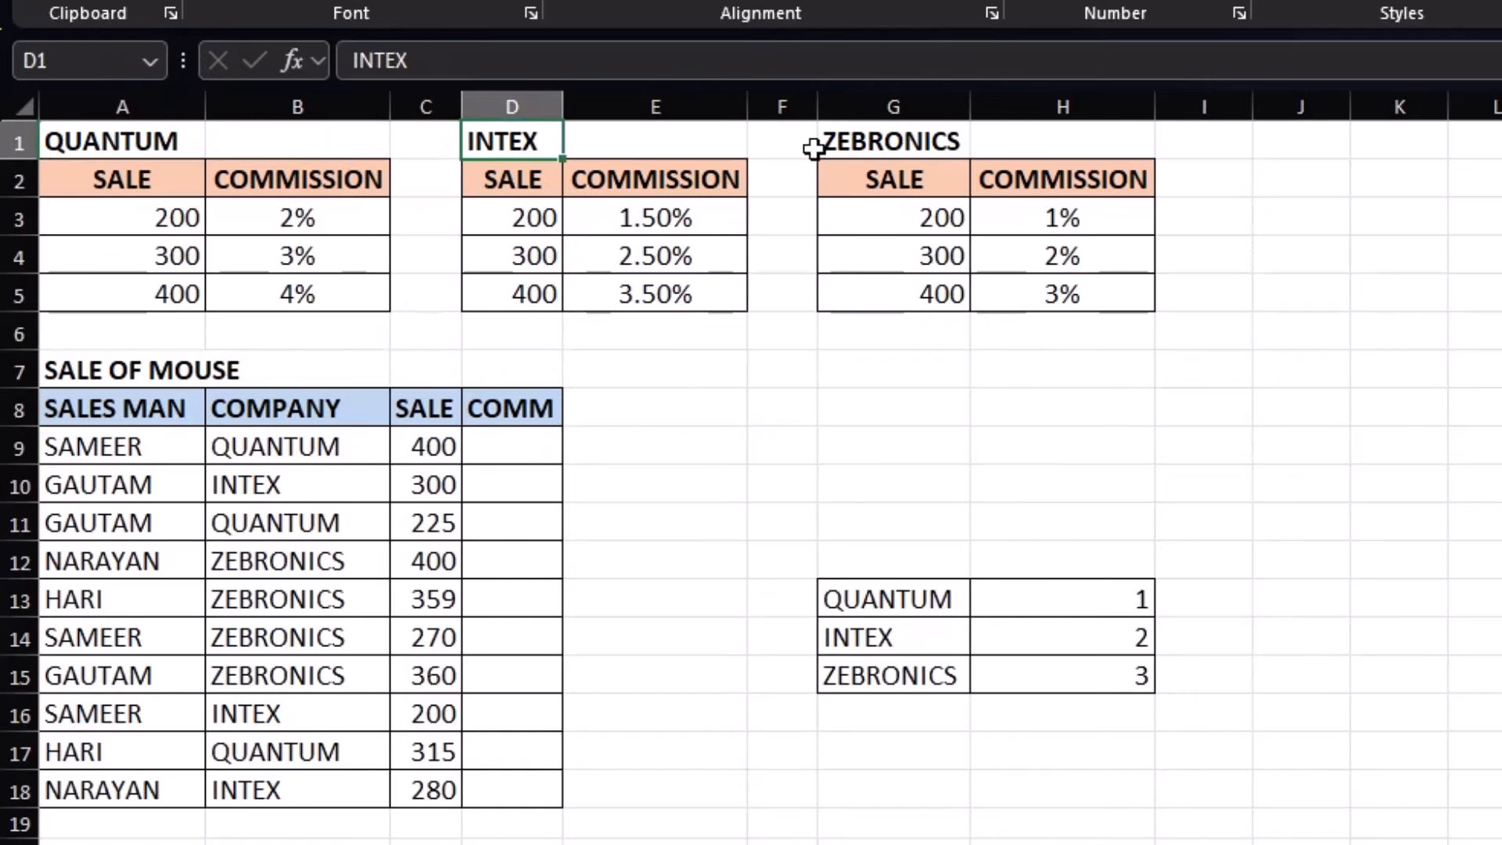
{"action": "left_click", "coordinate": [852, 149]}
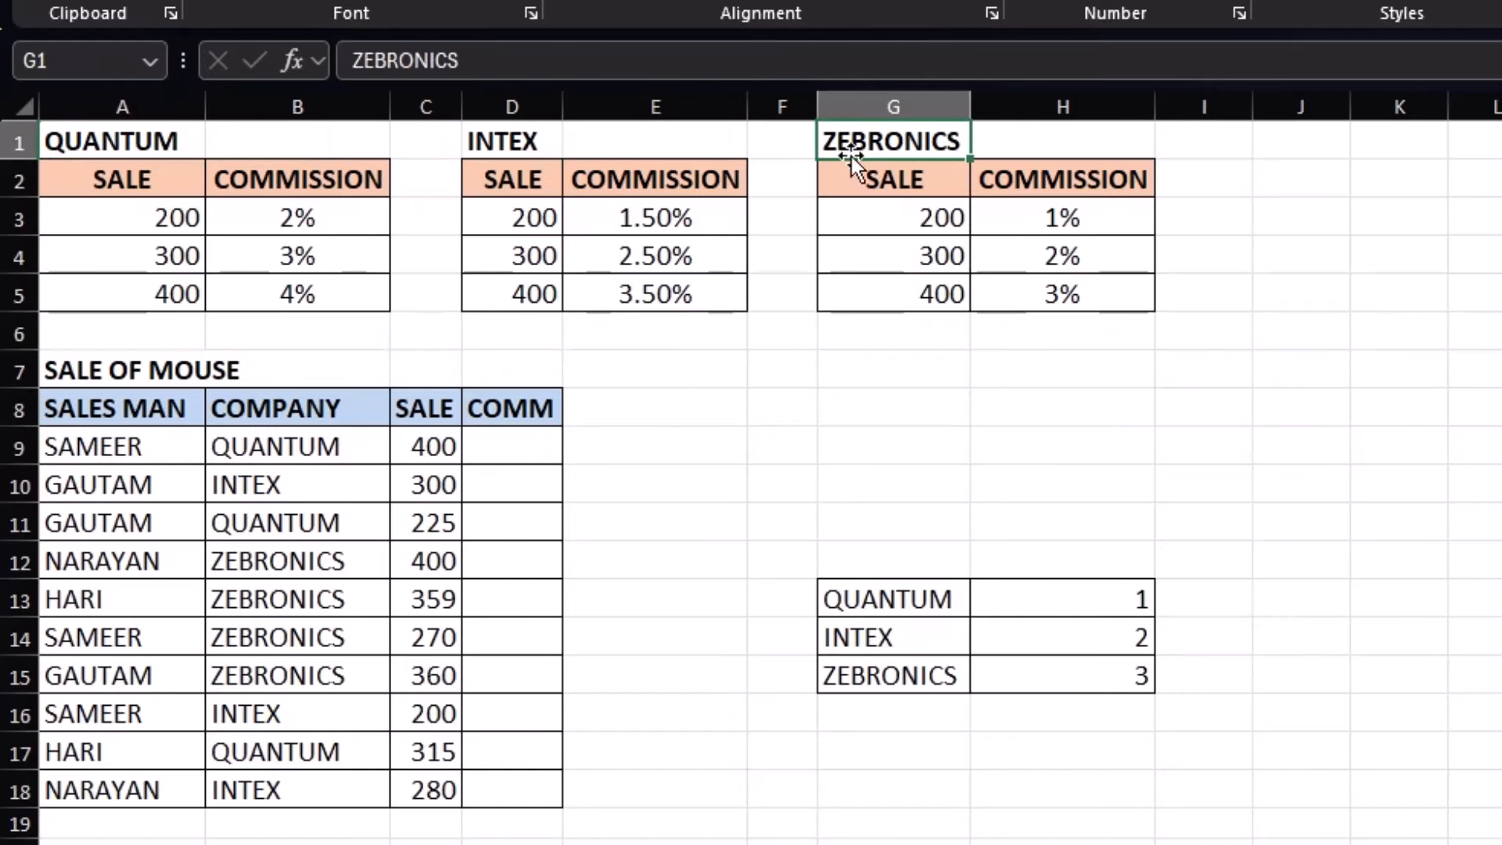
{"action": "left_click", "coordinate": [154, 217]}
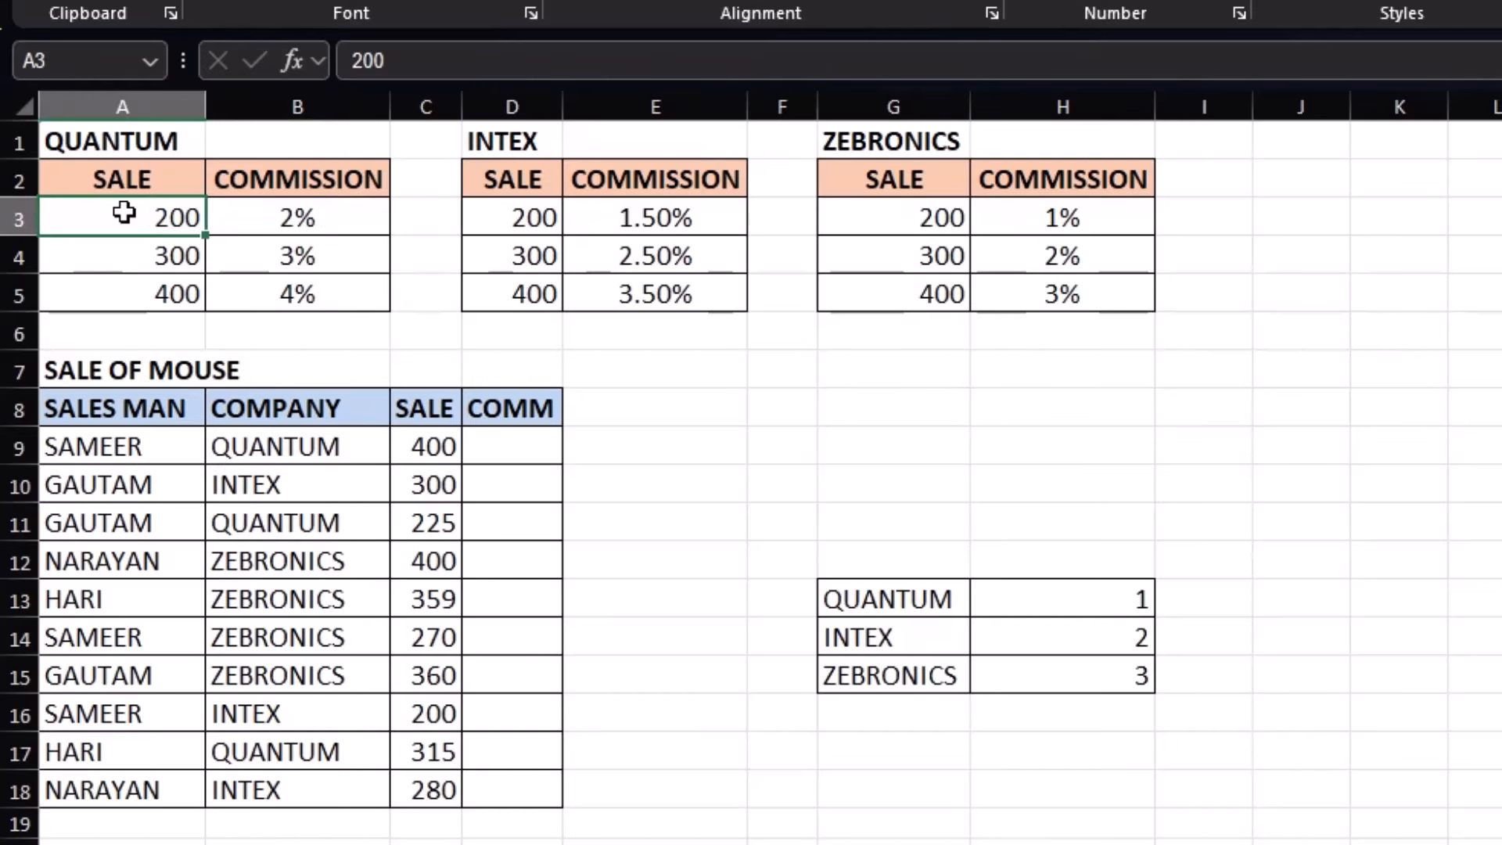
{"action": "left_click", "coordinate": [351, 220]}
{"action": "left_click", "coordinate": [158, 259]}
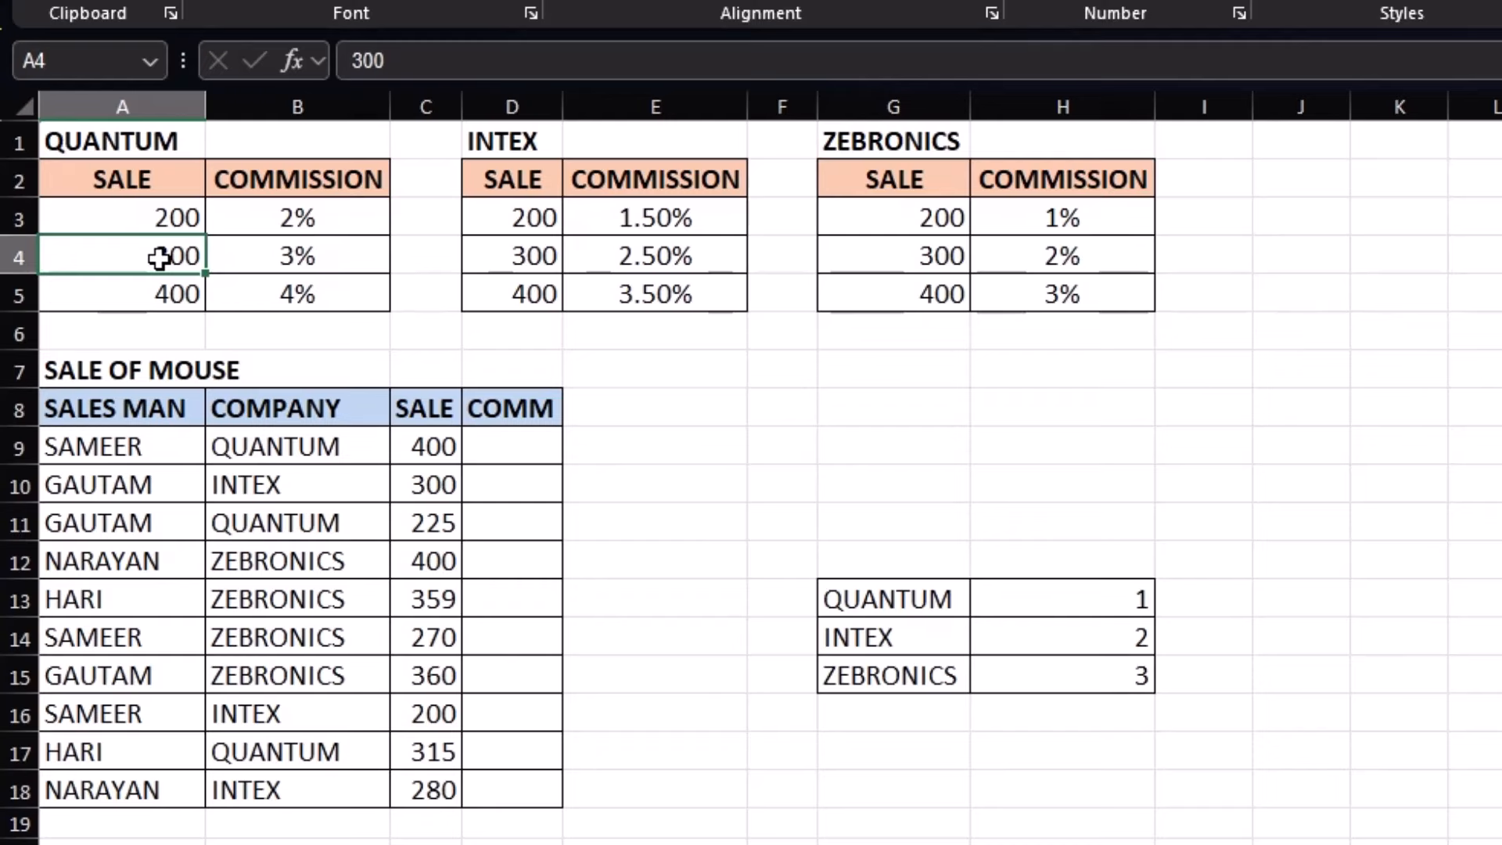
{"action": "left_click", "coordinate": [349, 249]}
{"action": "left_click", "coordinate": [109, 293]}
{"action": "left_click", "coordinate": [368, 296]}
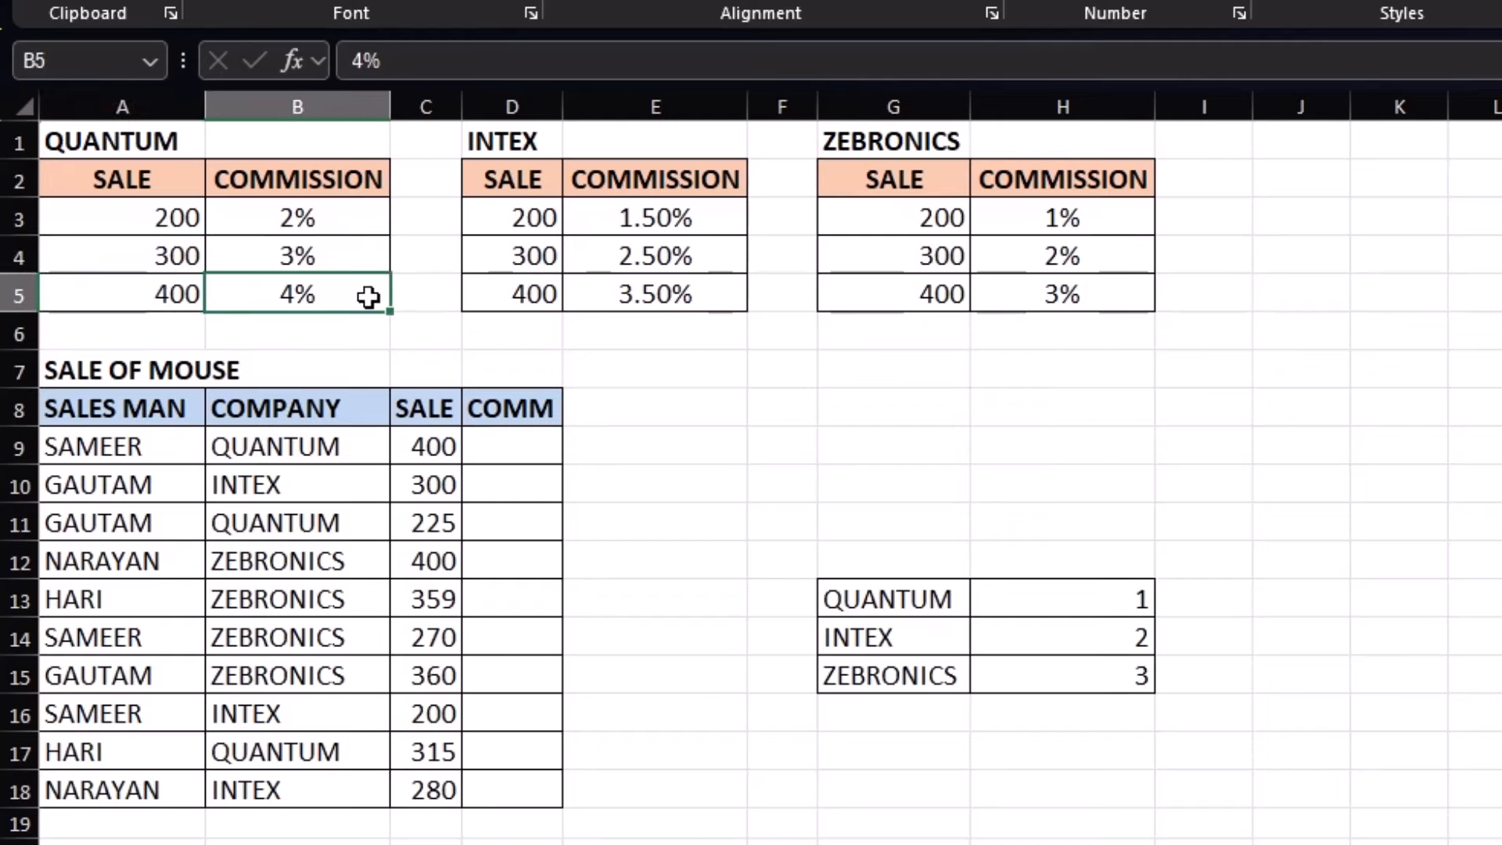
{"action": "left_click", "coordinate": [654, 219]}
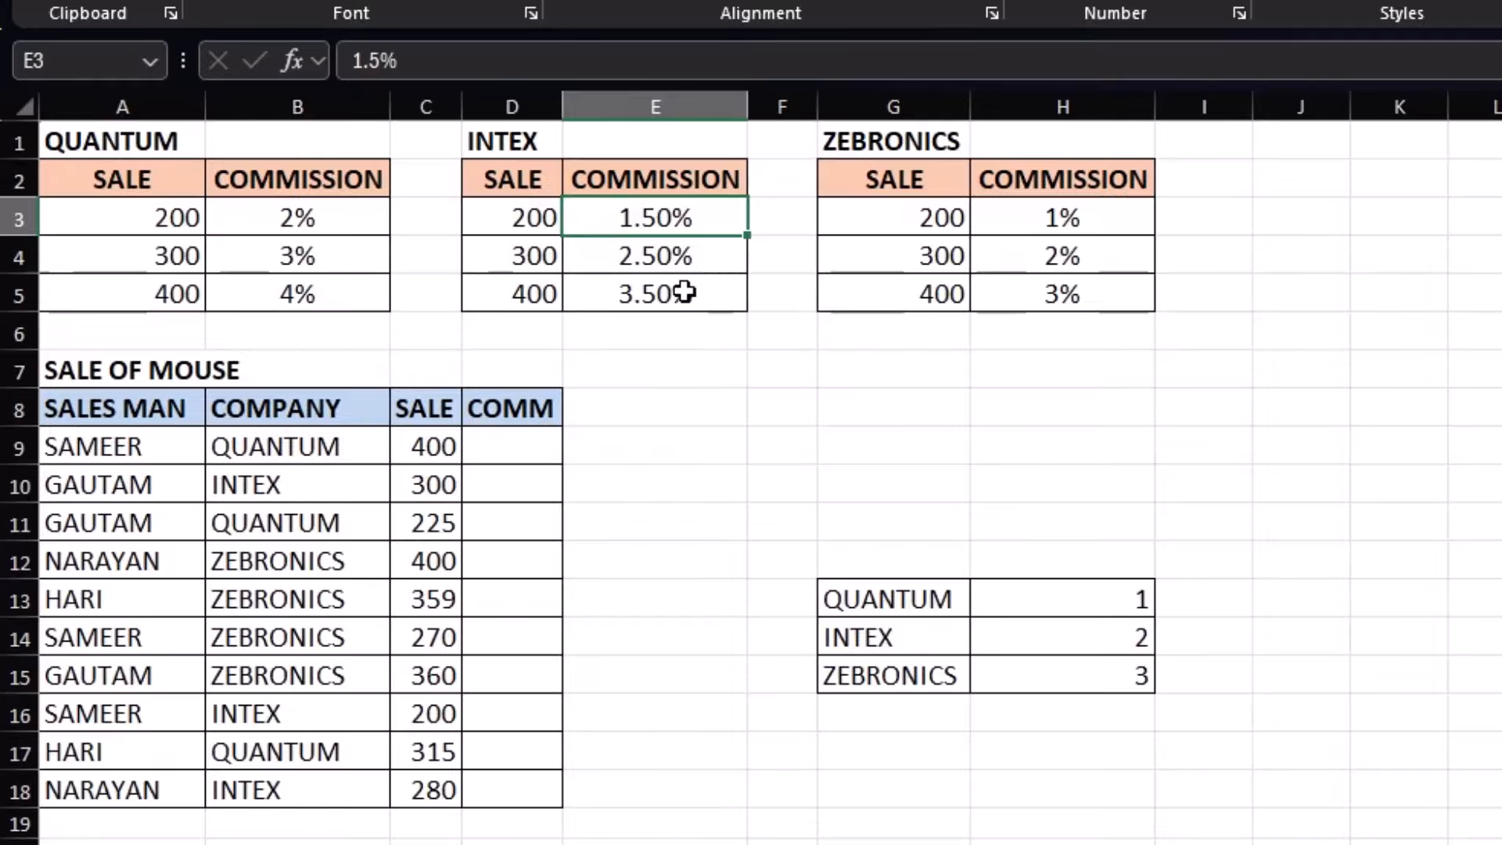
{"action": "left_click", "coordinate": [1134, 219]}
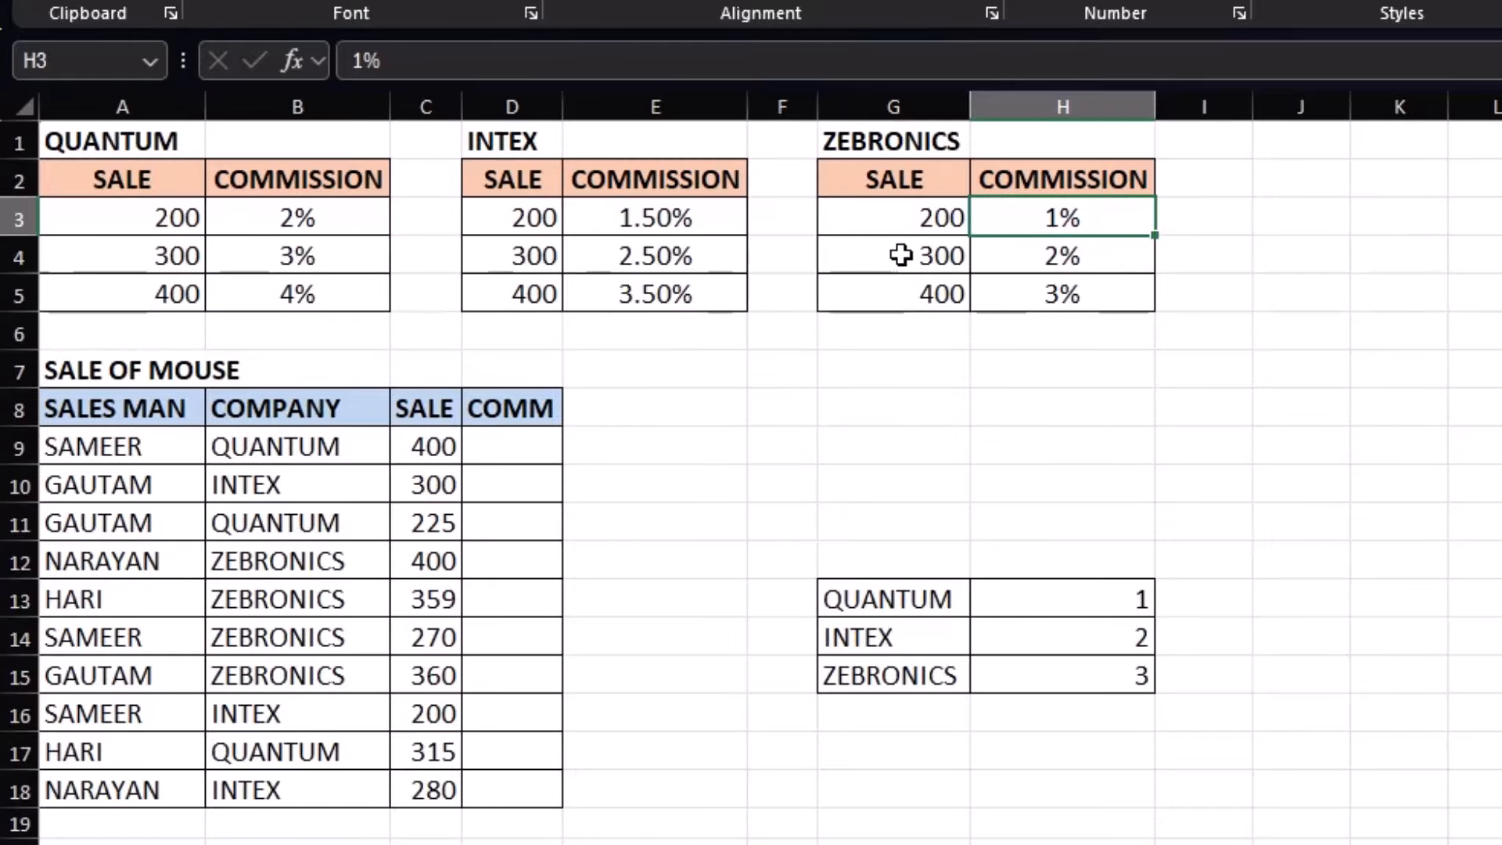
Review the mouse sales and change the first QUANTUM sale from 400 to 250
{"action": "left_click_drag", "start_coordinate": [116, 463], "coordinate": [117, 560]}
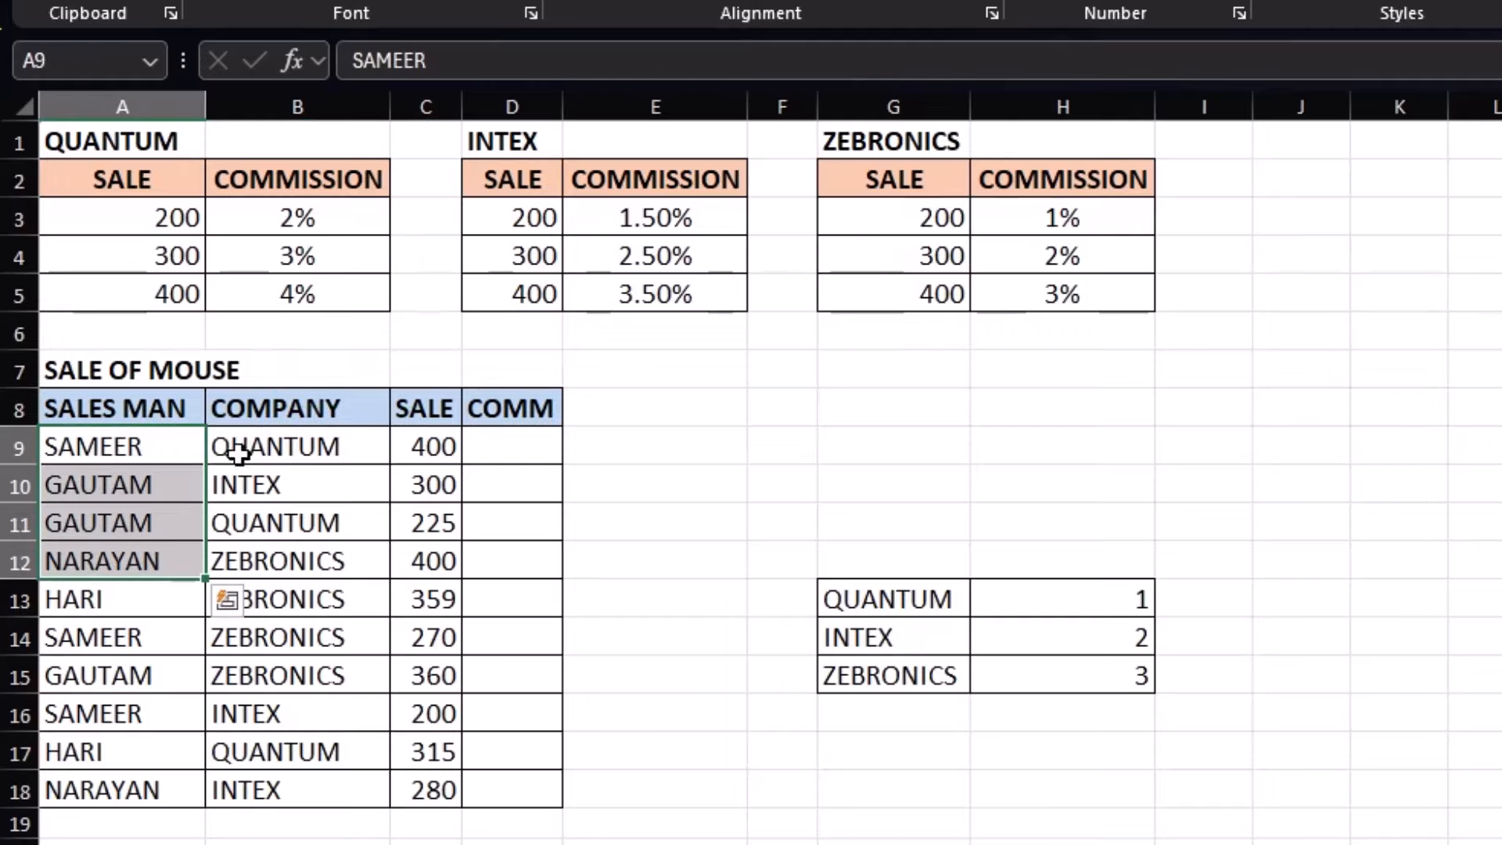
{"action": "left_click", "coordinate": [257, 444]}
{"action": "left_click", "coordinate": [166, 451]}
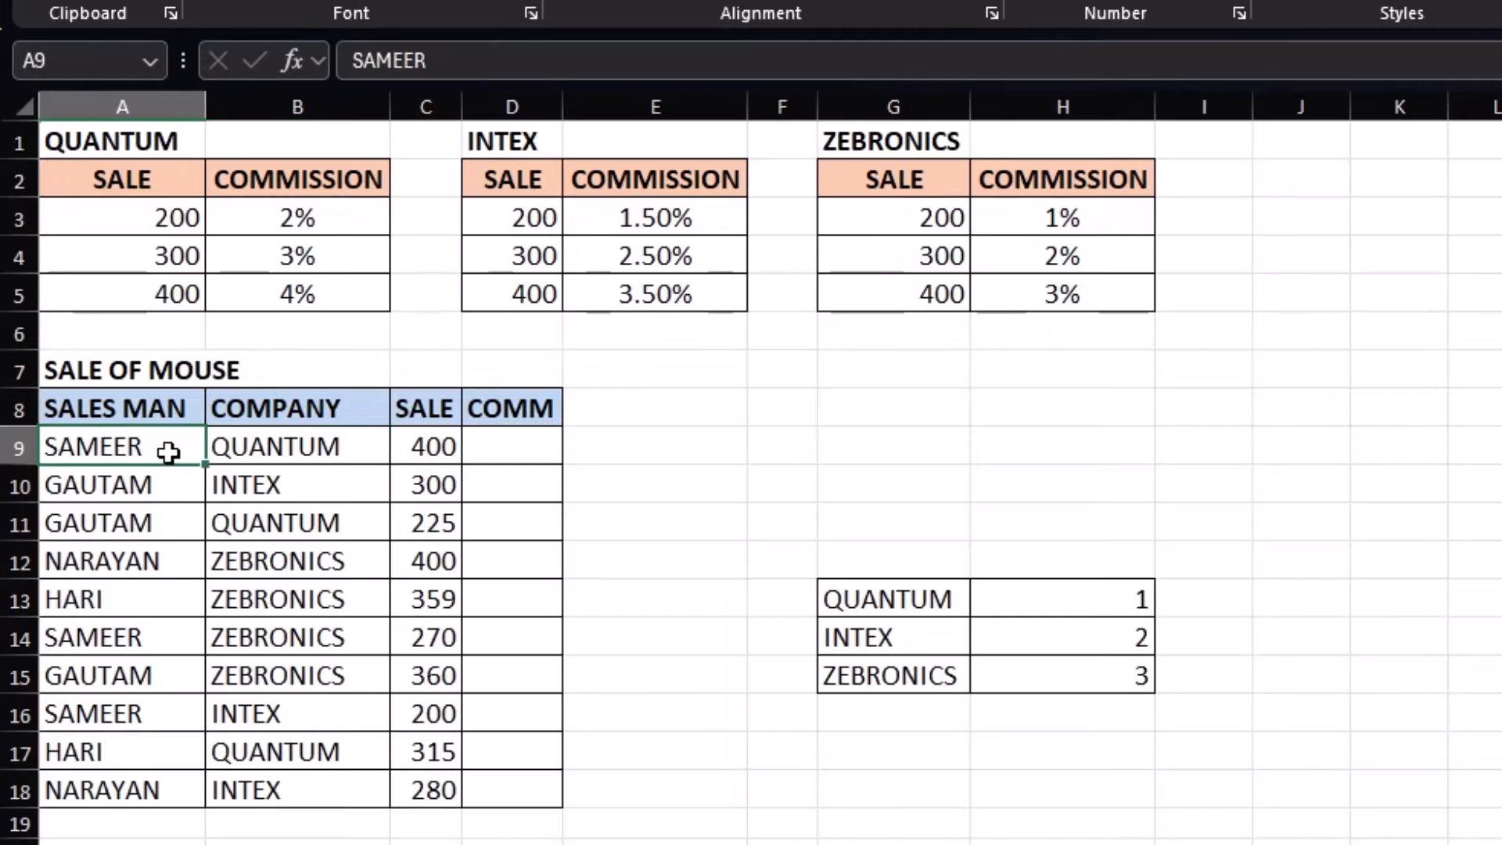
{"action": "left_click", "coordinate": [260, 448]}
{"action": "left_click", "coordinate": [432, 445]}
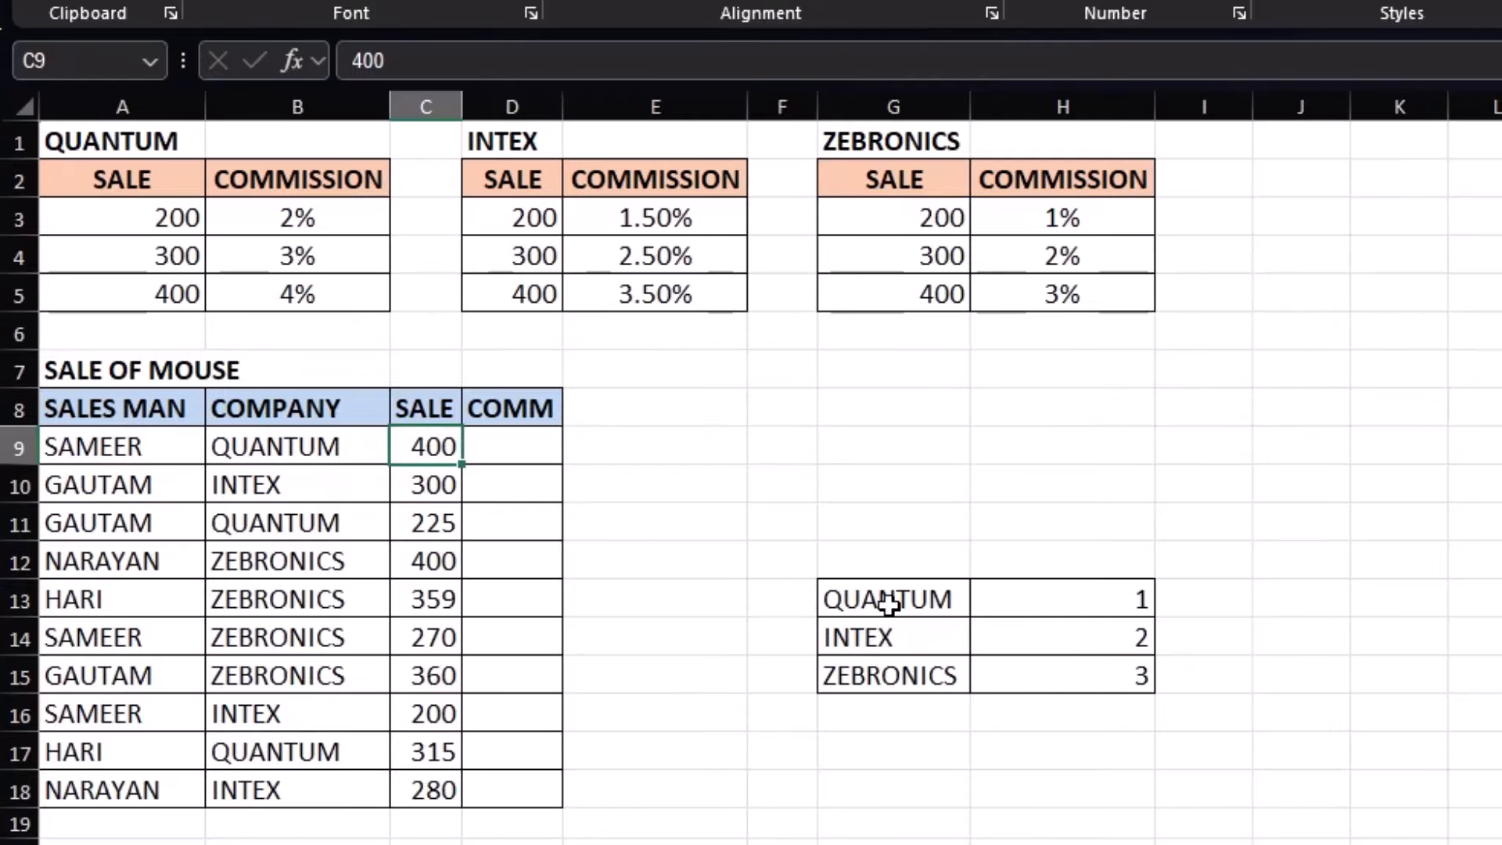
{"action": "type", "text": "250"}
{"action": "key", "text": "Return"}
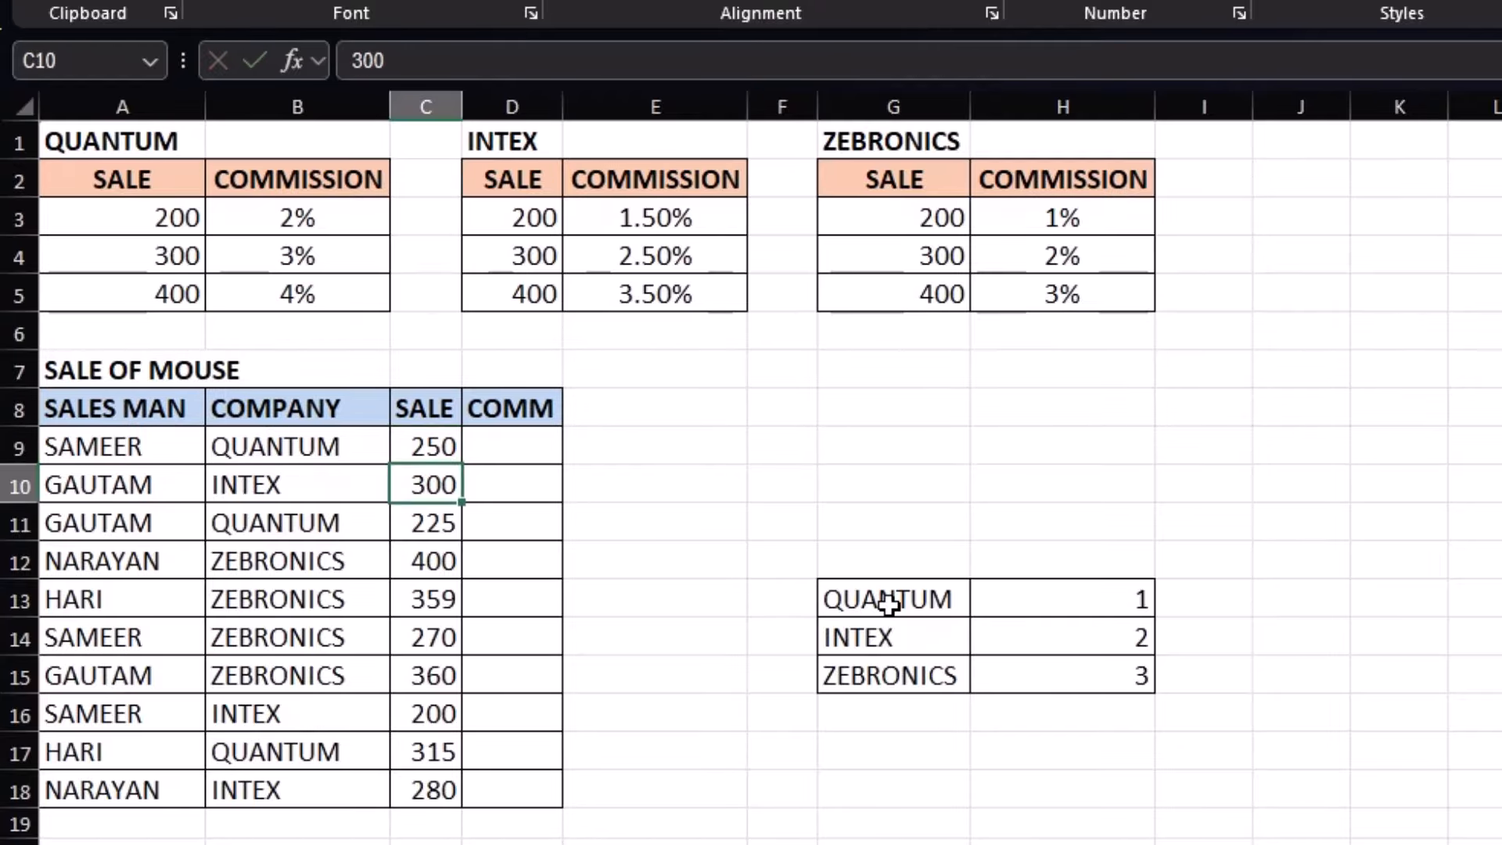
{"action": "left_click", "coordinate": [433, 446]}
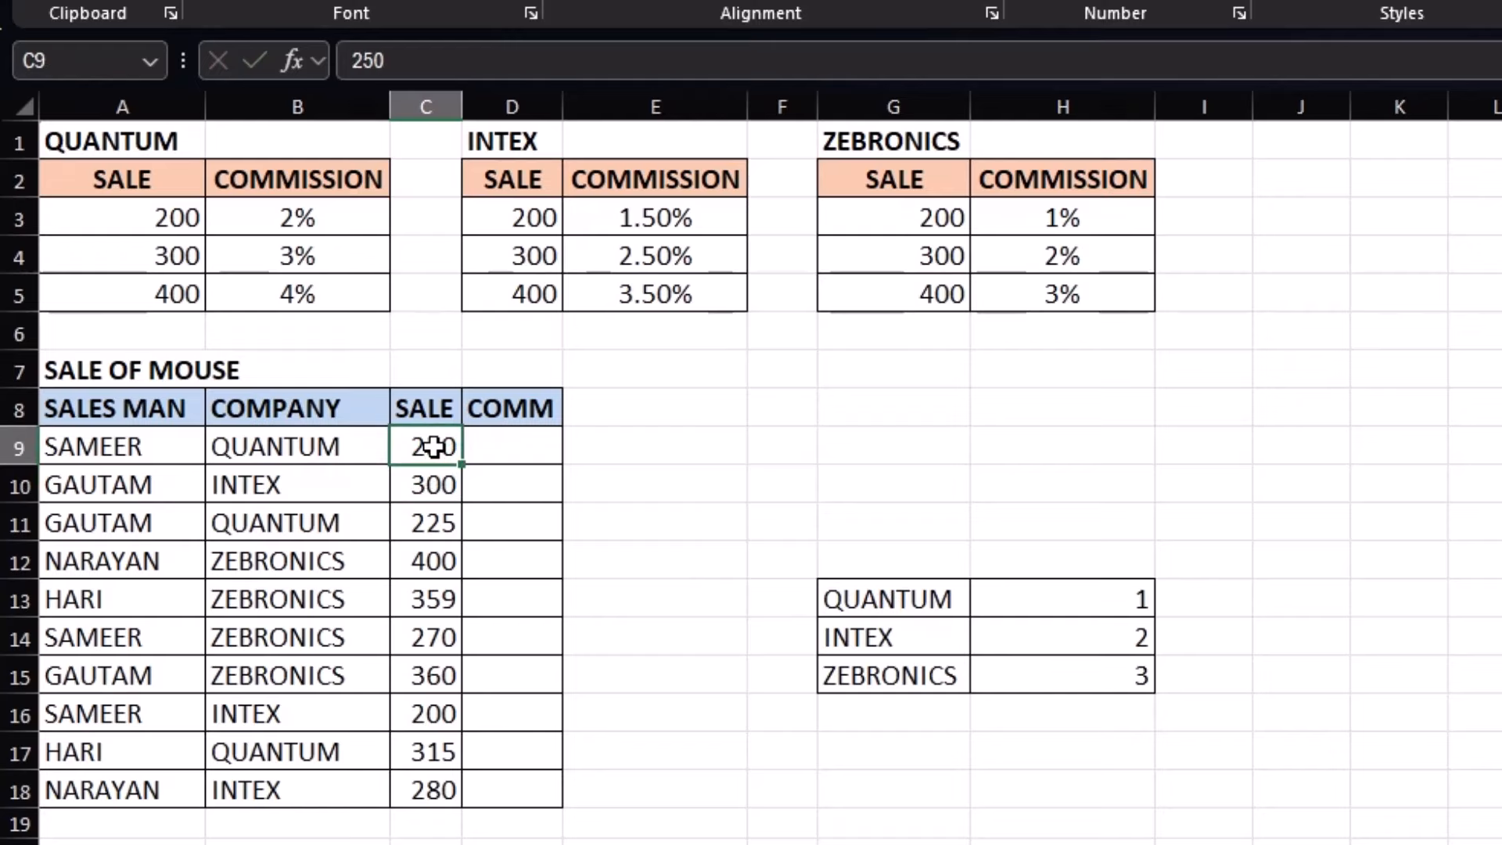
{"action": "left_click", "coordinate": [518, 447]}
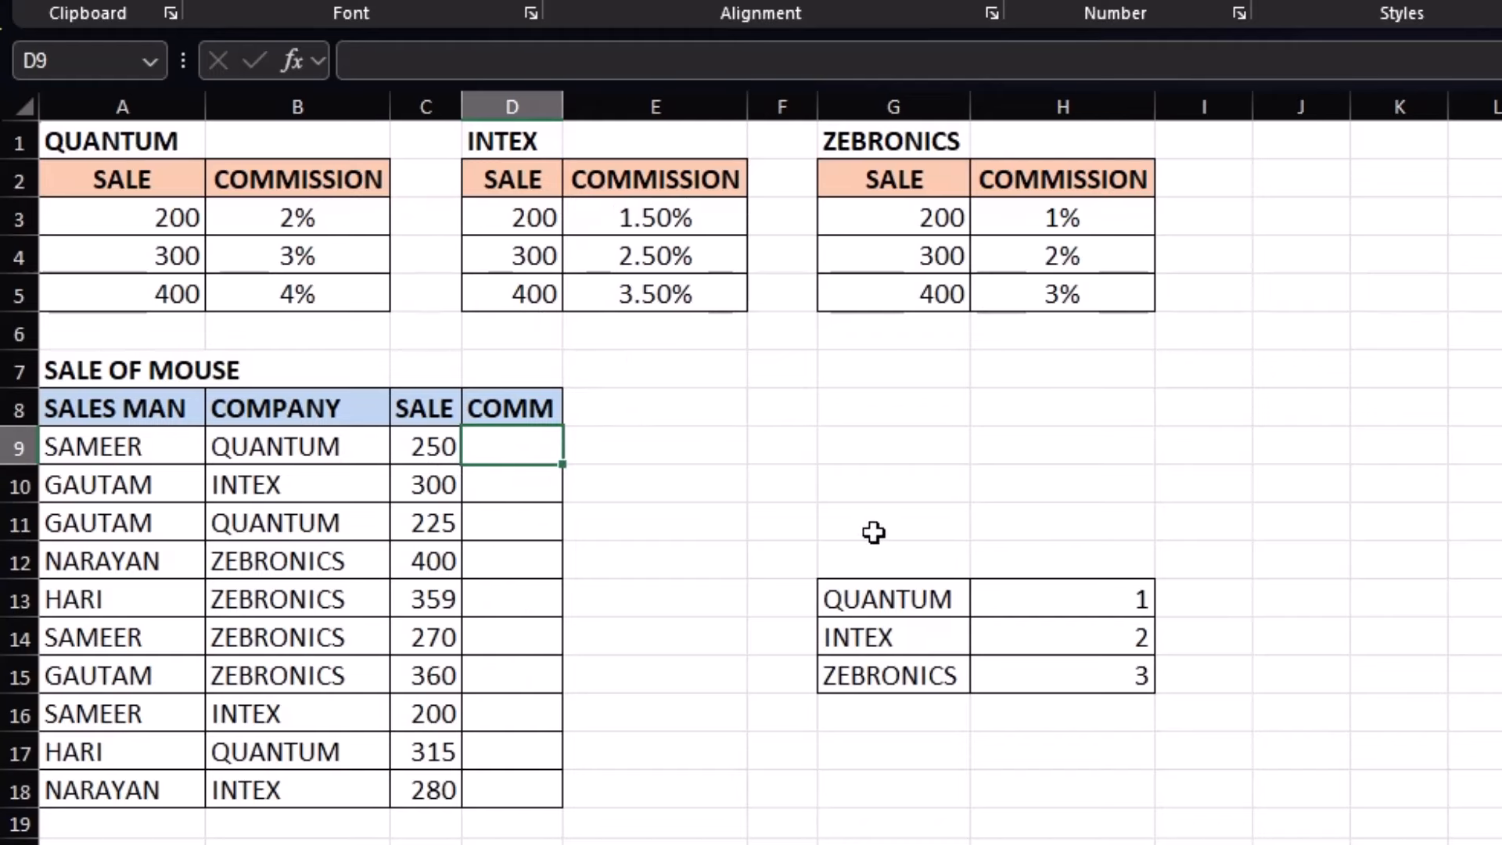
{"action": "left_click_drag", "start_coordinate": [917, 593], "coordinate": [1043, 646]}
{"action": "left_click", "coordinate": [898, 595]}
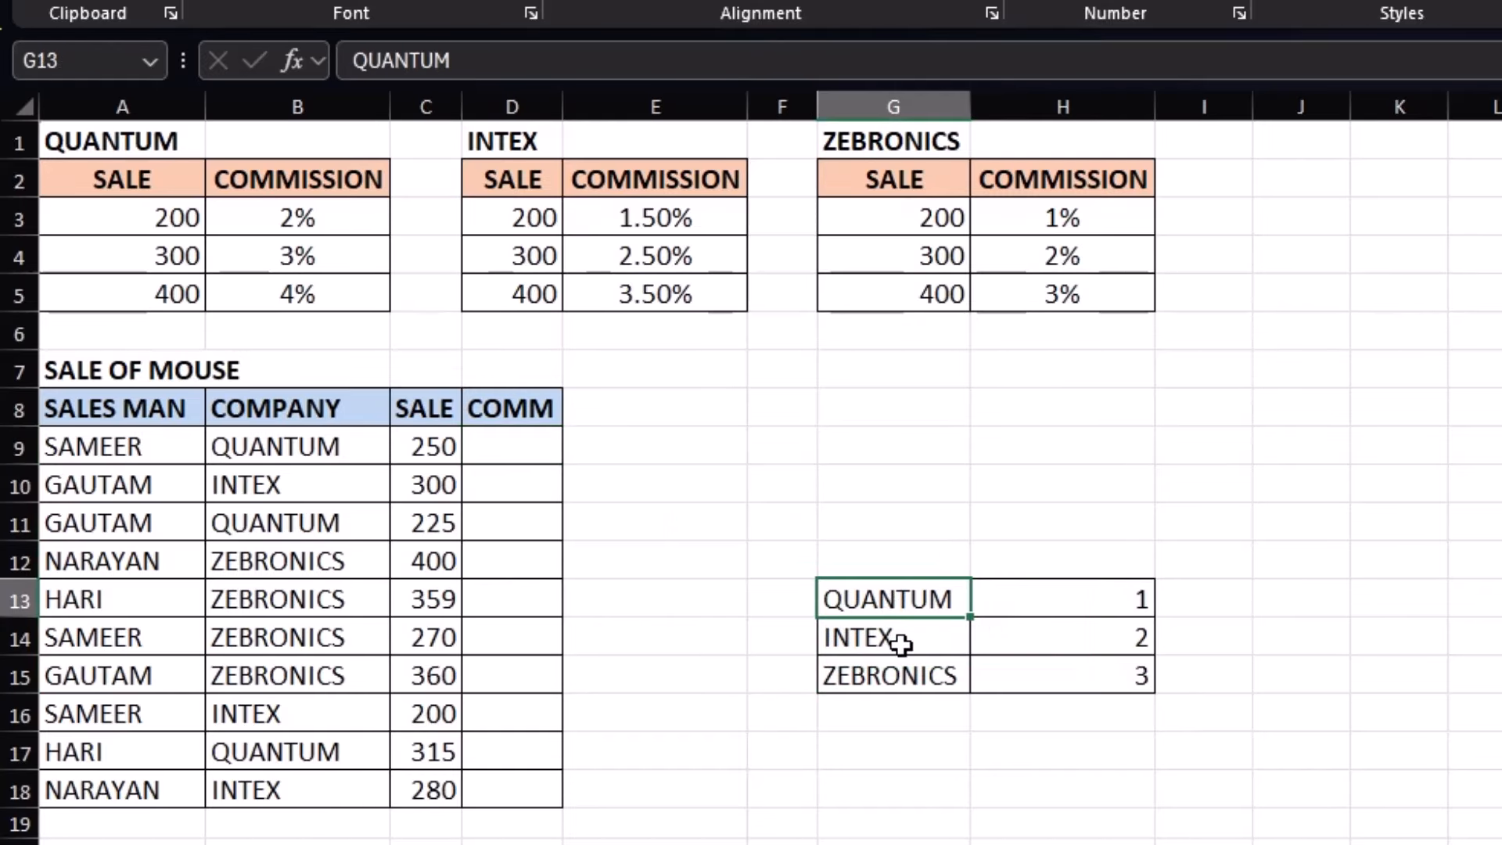
{"action": "left_click", "coordinate": [884, 644]}
{"action": "left_click", "coordinate": [929, 674]}
{"action": "left_click_drag", "start_coordinate": [1046, 596], "coordinate": [1052, 674]}
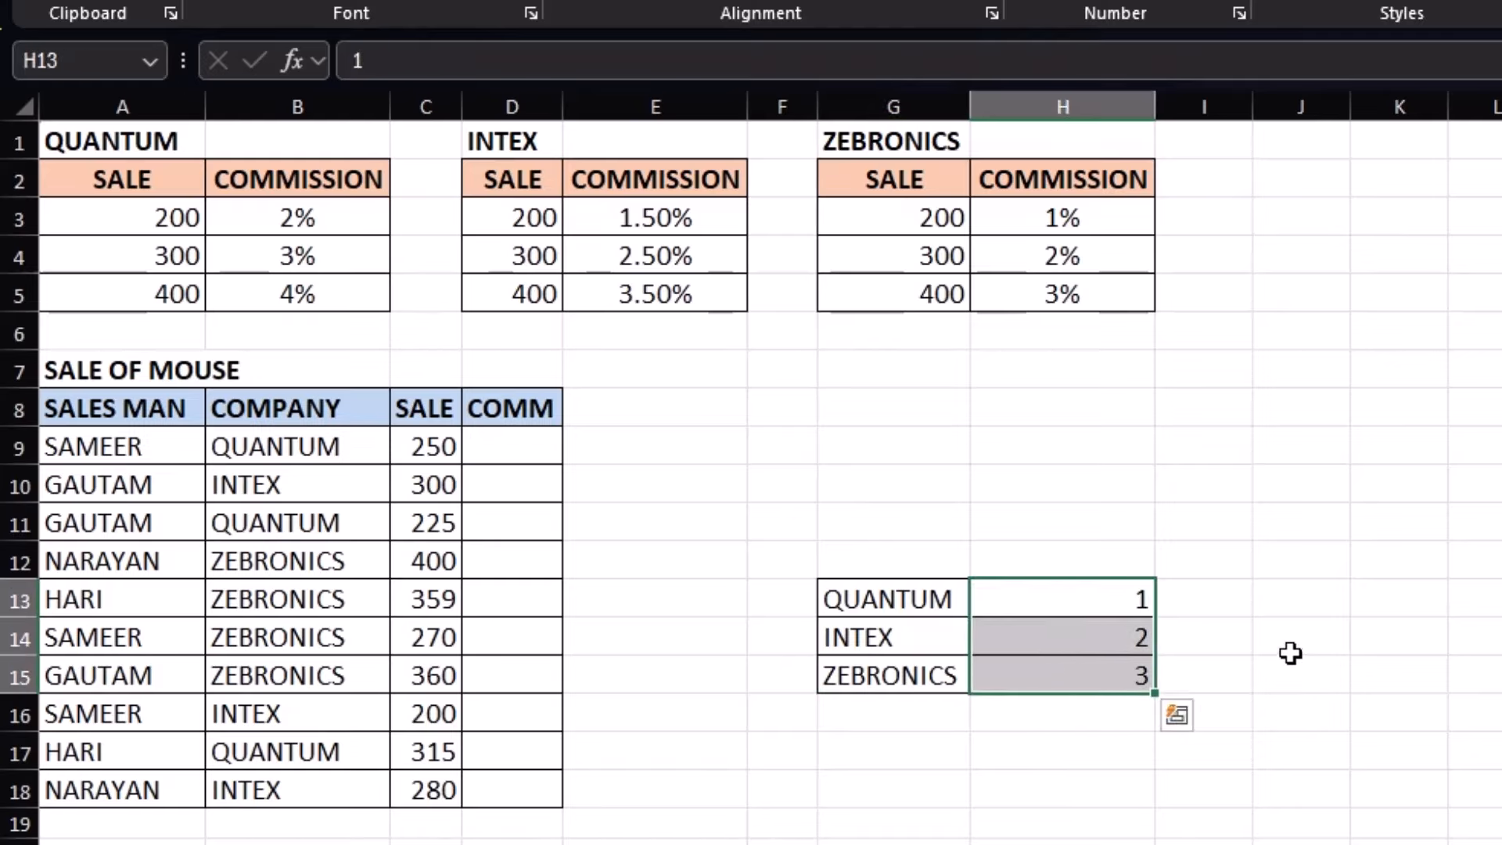
{"action": "left_click", "coordinate": [1126, 607]}
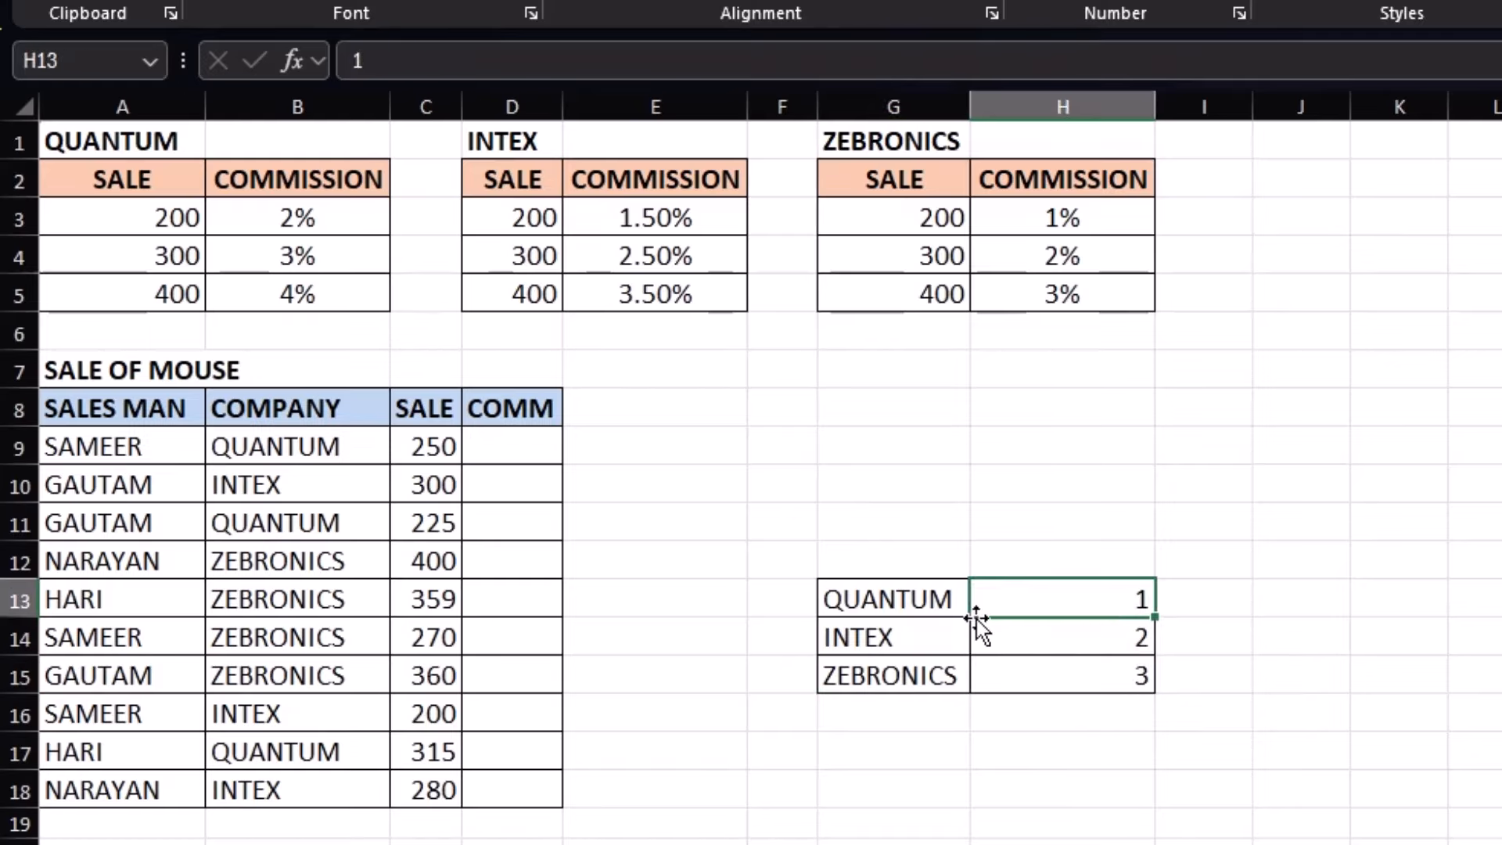
{"action": "left_click", "coordinate": [1039, 643]}
{"action": "left_click", "coordinate": [1067, 682]}
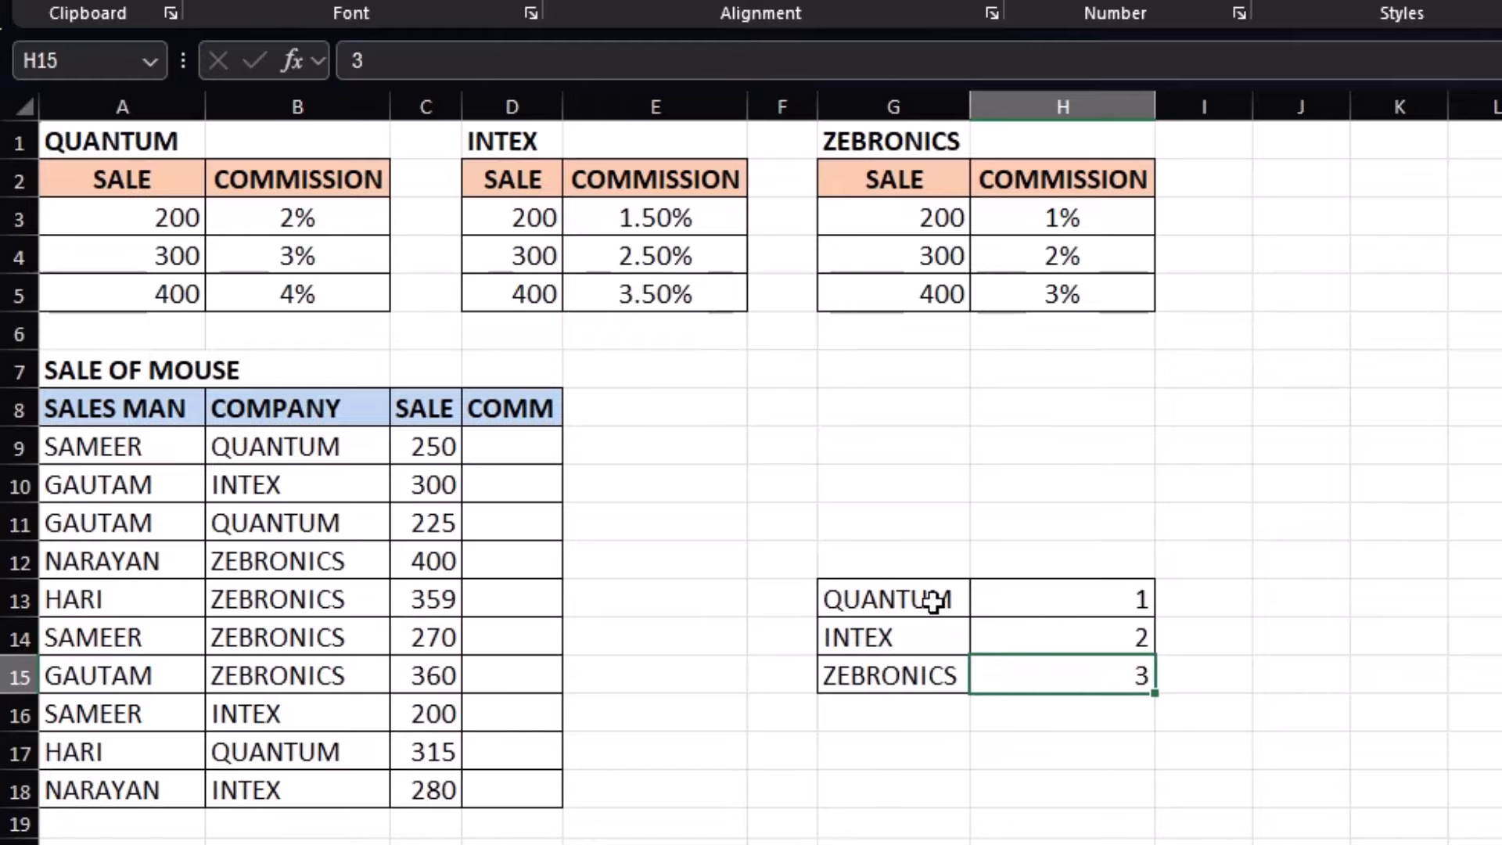
{"action": "left_click", "coordinate": [1128, 596]}
{"action": "left_click", "coordinate": [525, 438]}
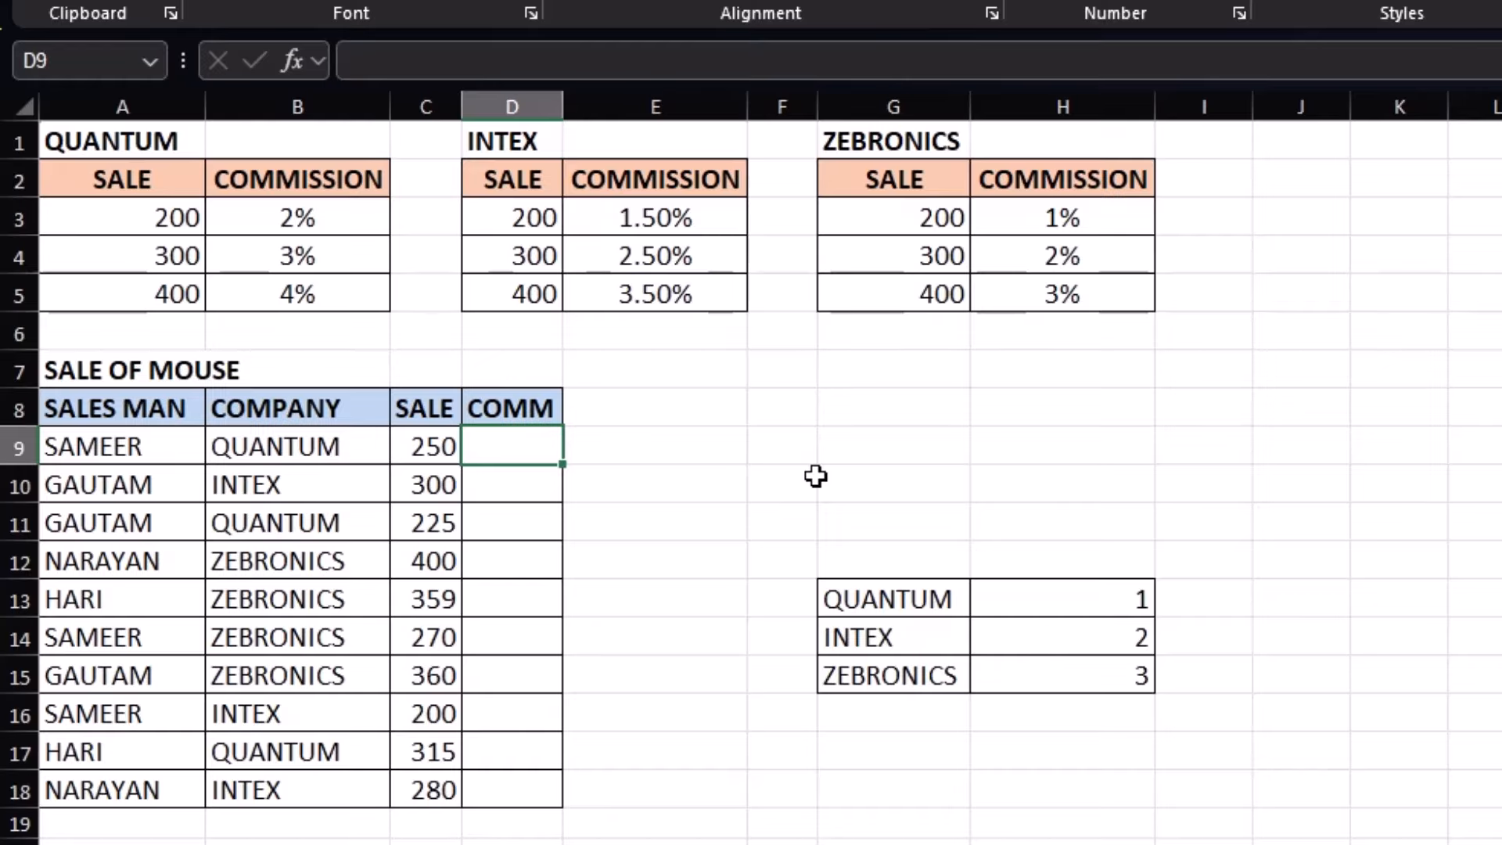
Insert a helper column headed HC before COMM
{"action": "key", "text": "alt+i"}
{"action": "key", "text": "c"}
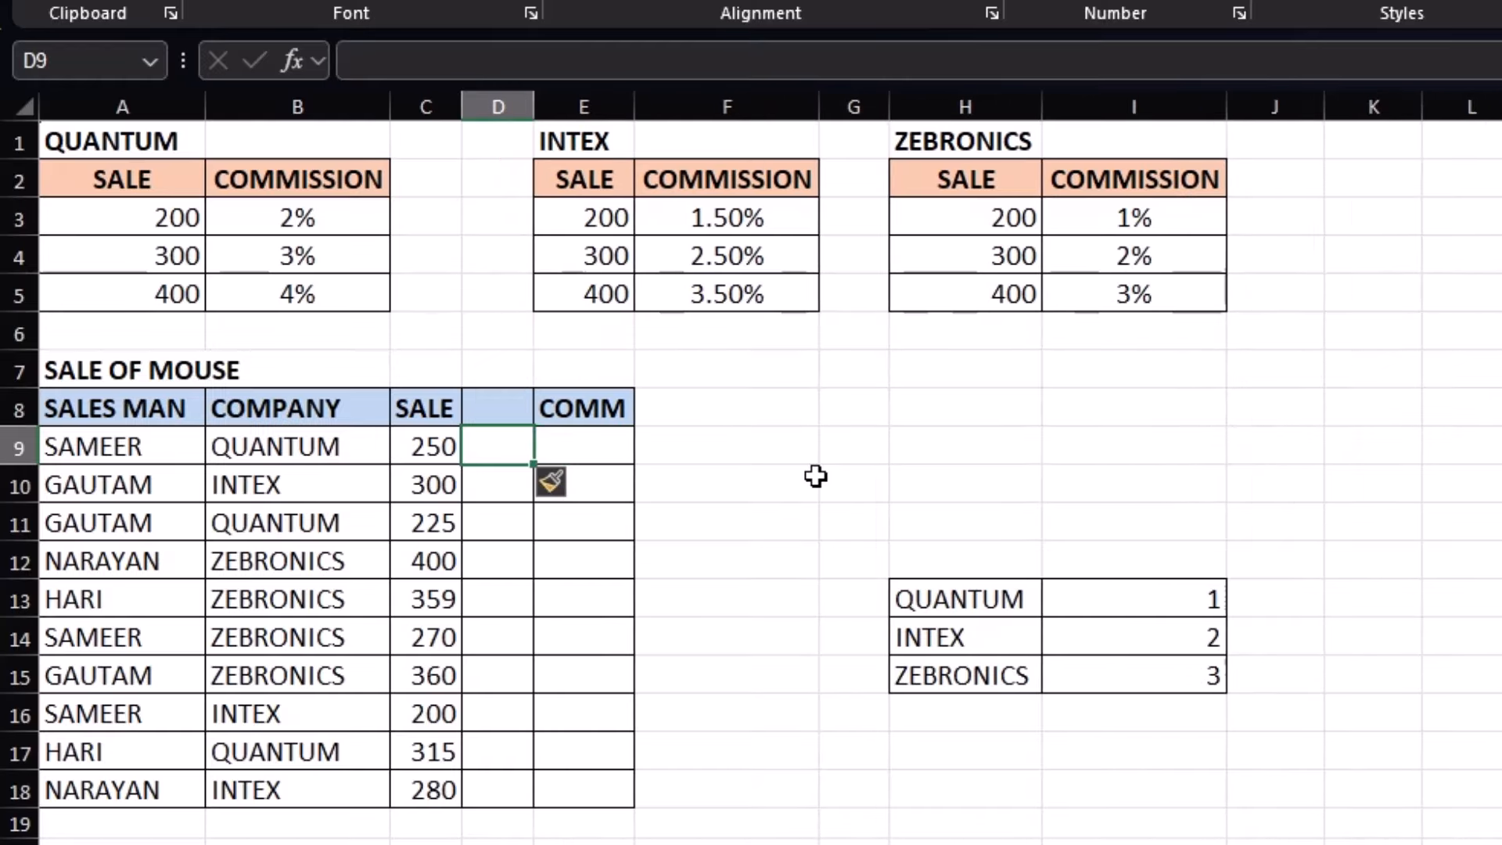
{"action": "key", "text": "Up"}
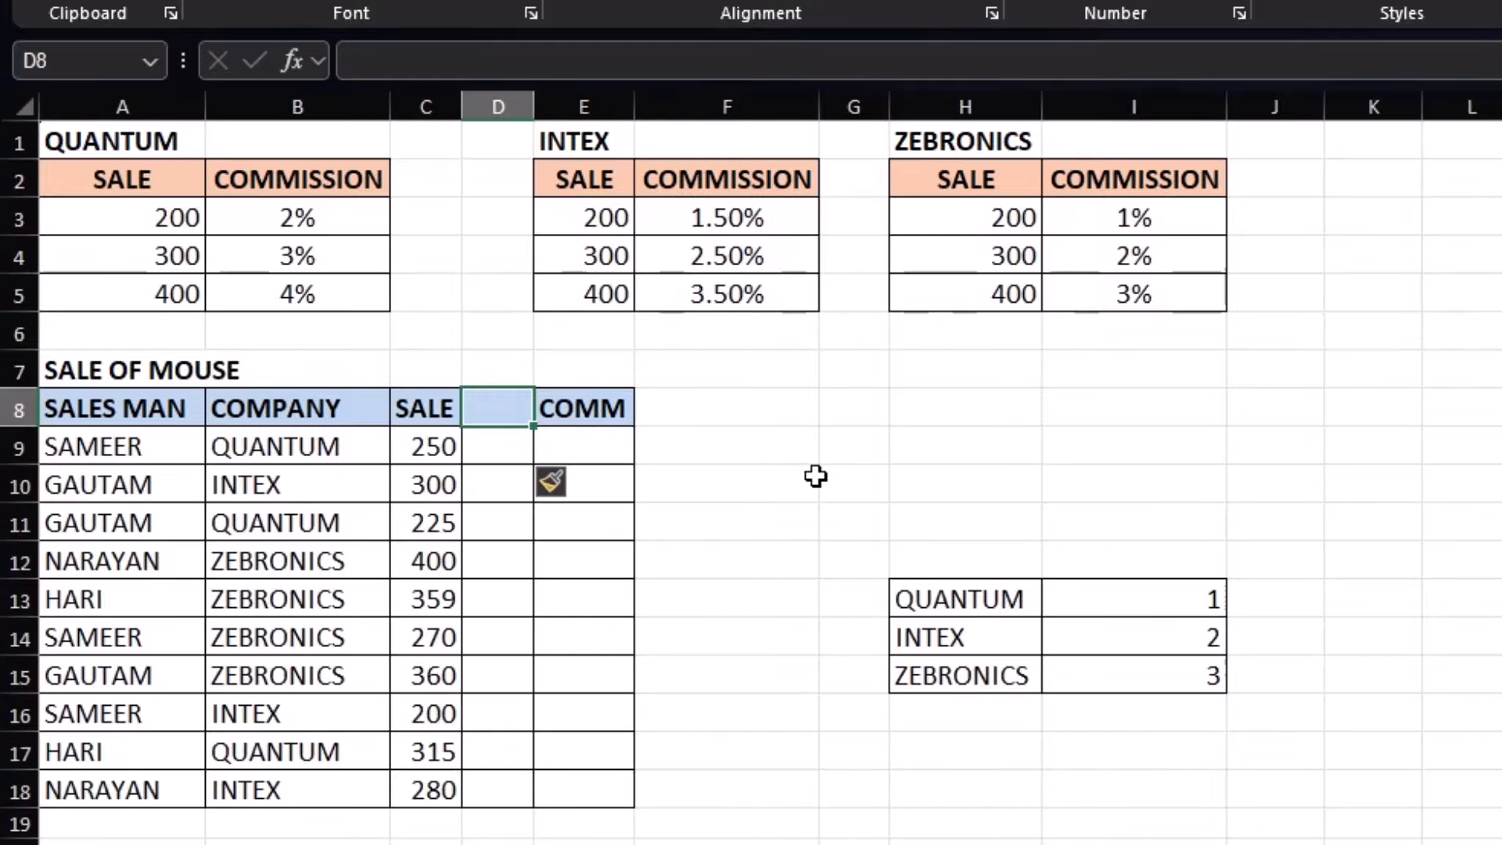
{"action": "type", "text": "HC"}
{"action": "key", "text": "Return"}
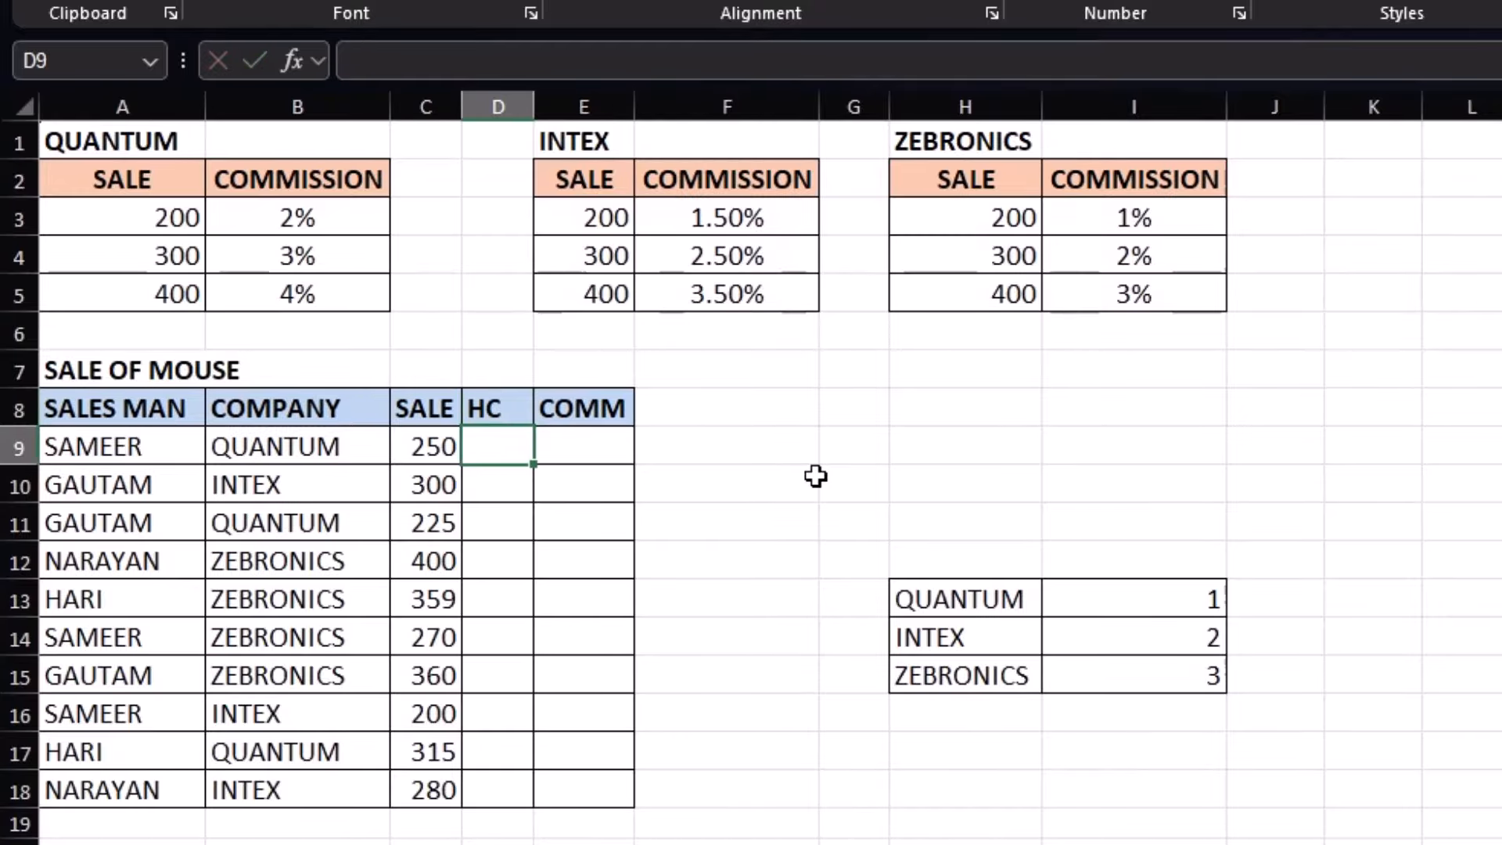
Fill D9:D18 with =VLOOKUP(B9,$H$13:$I$15,2,0) to get each sale's company index
{"action": "type", "text": "=VLOOKUP("}
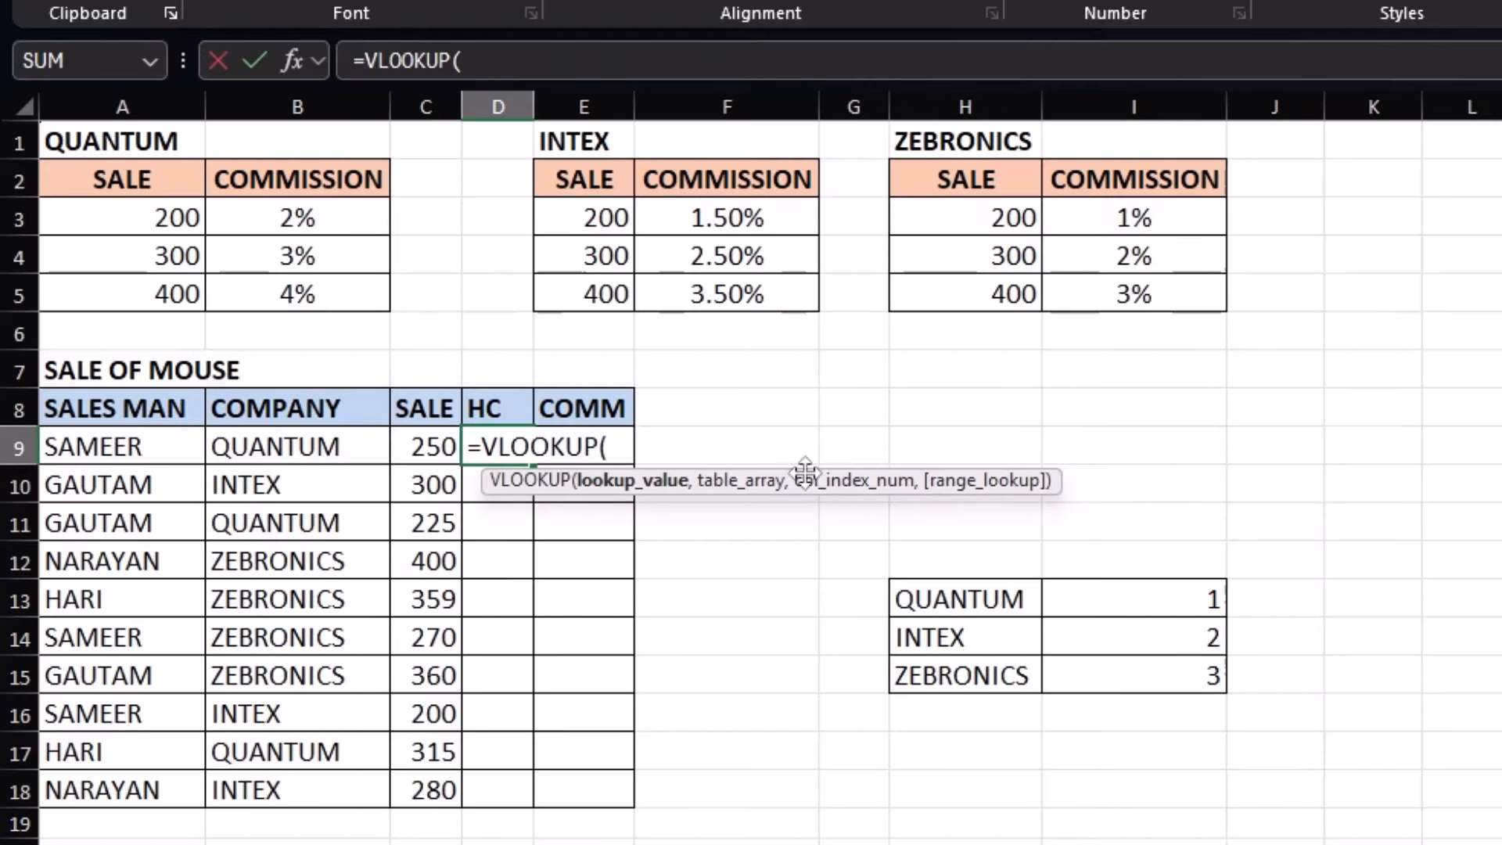
{"action": "left_click", "coordinate": [356, 444]}
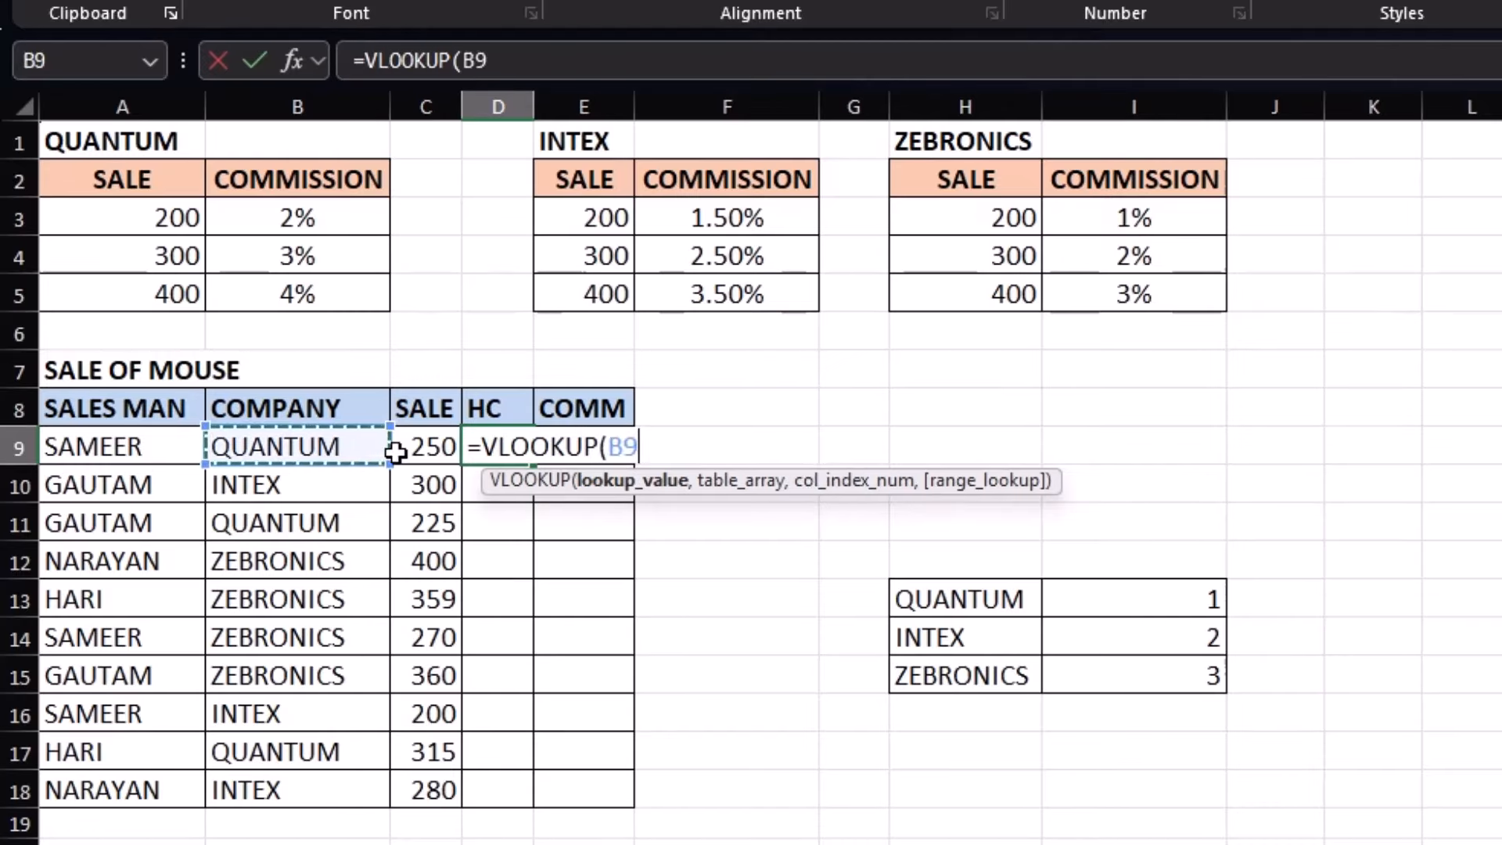
{"action": "type", "text": ","}
{"action": "left_click_drag", "start_coordinate": [958, 610], "coordinate": [1144, 668]}
{"action": "key", "text": "F4"}
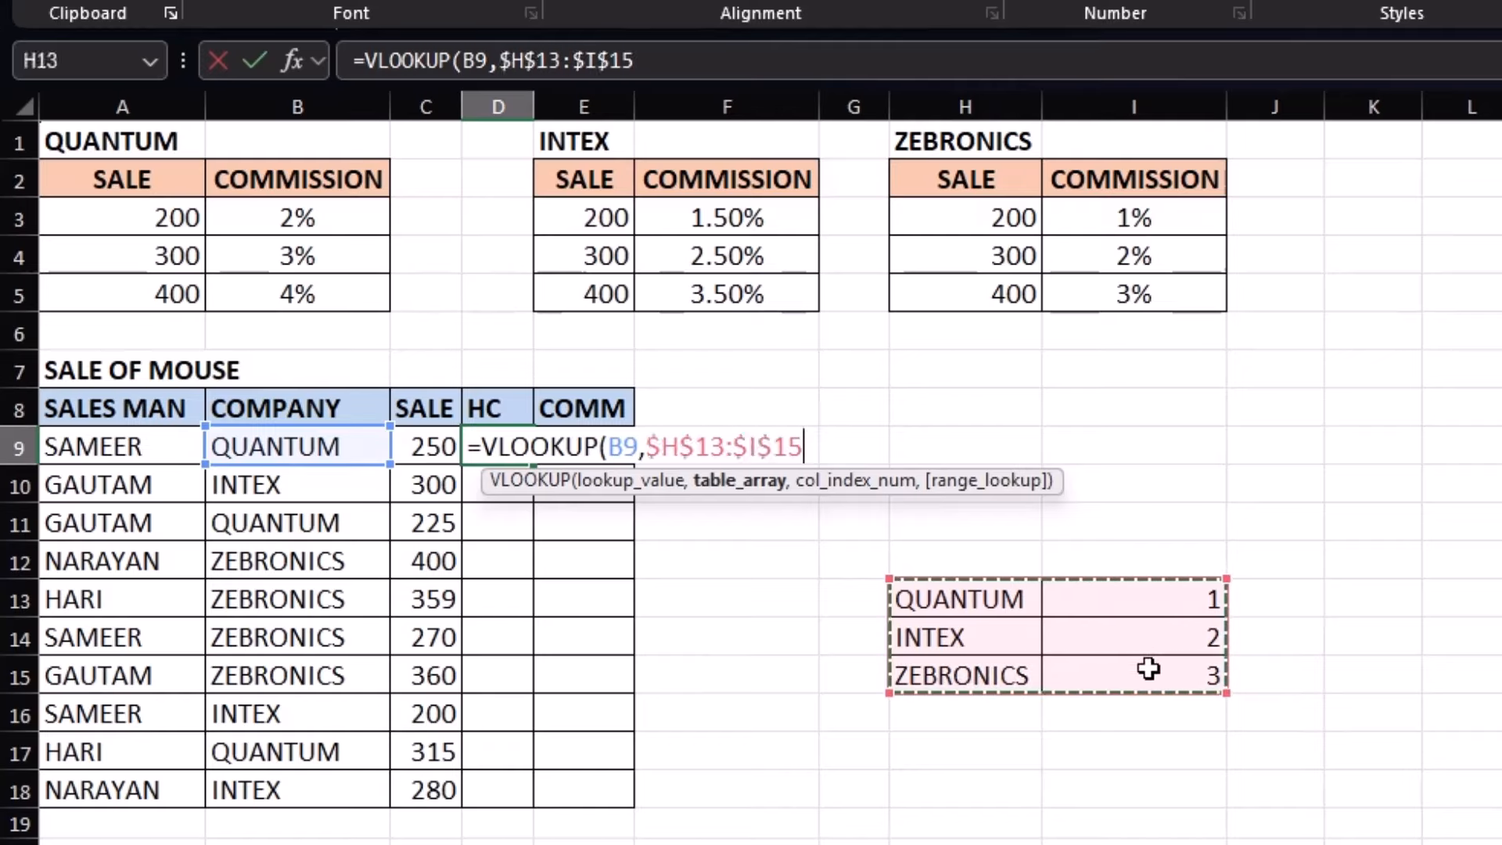
{"action": "type", "text": ",2"}
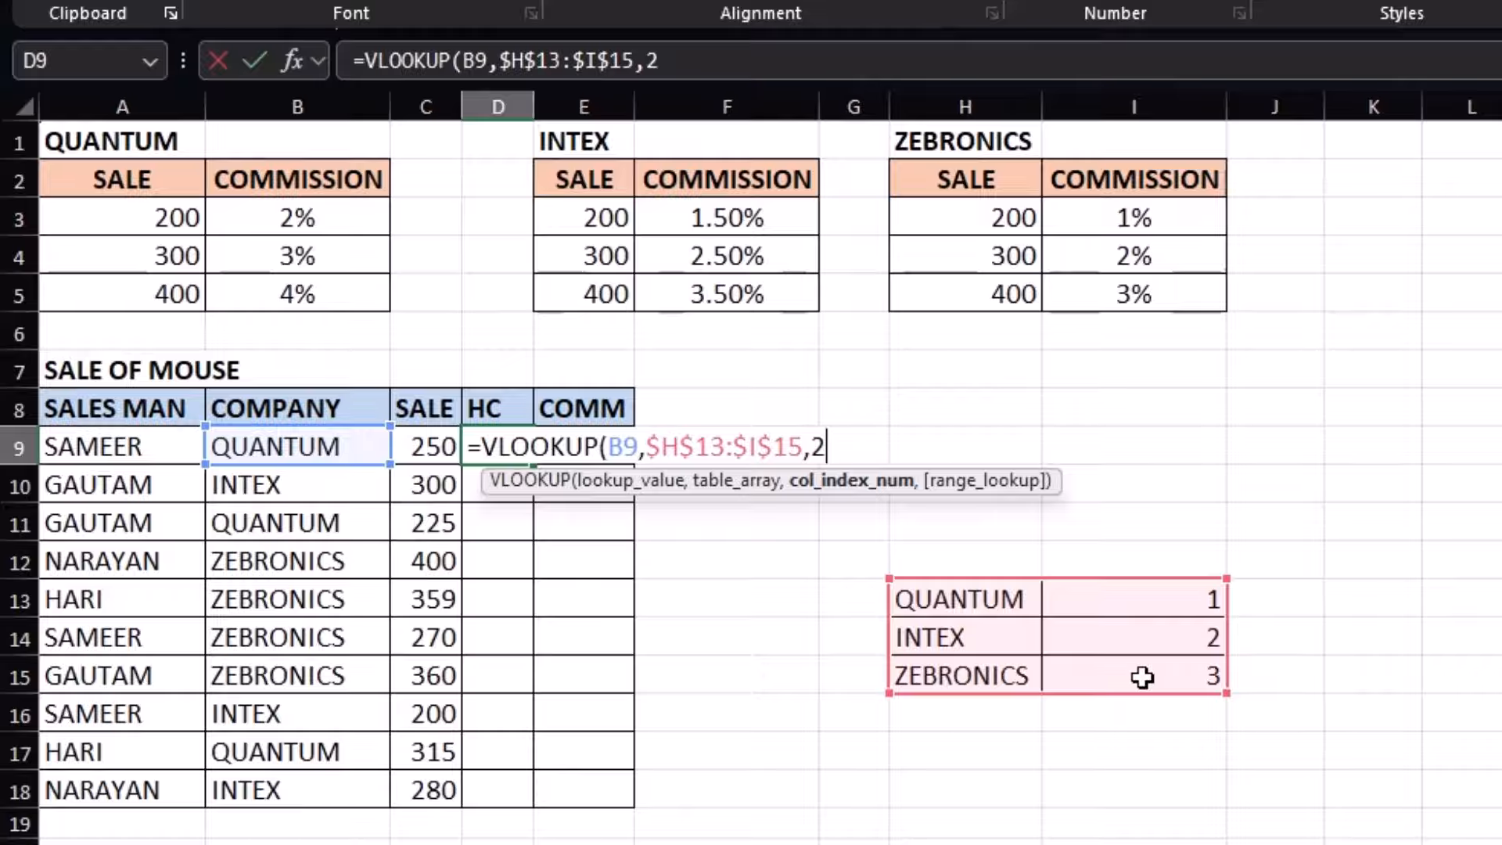
{"action": "type", "text": ",0)"}
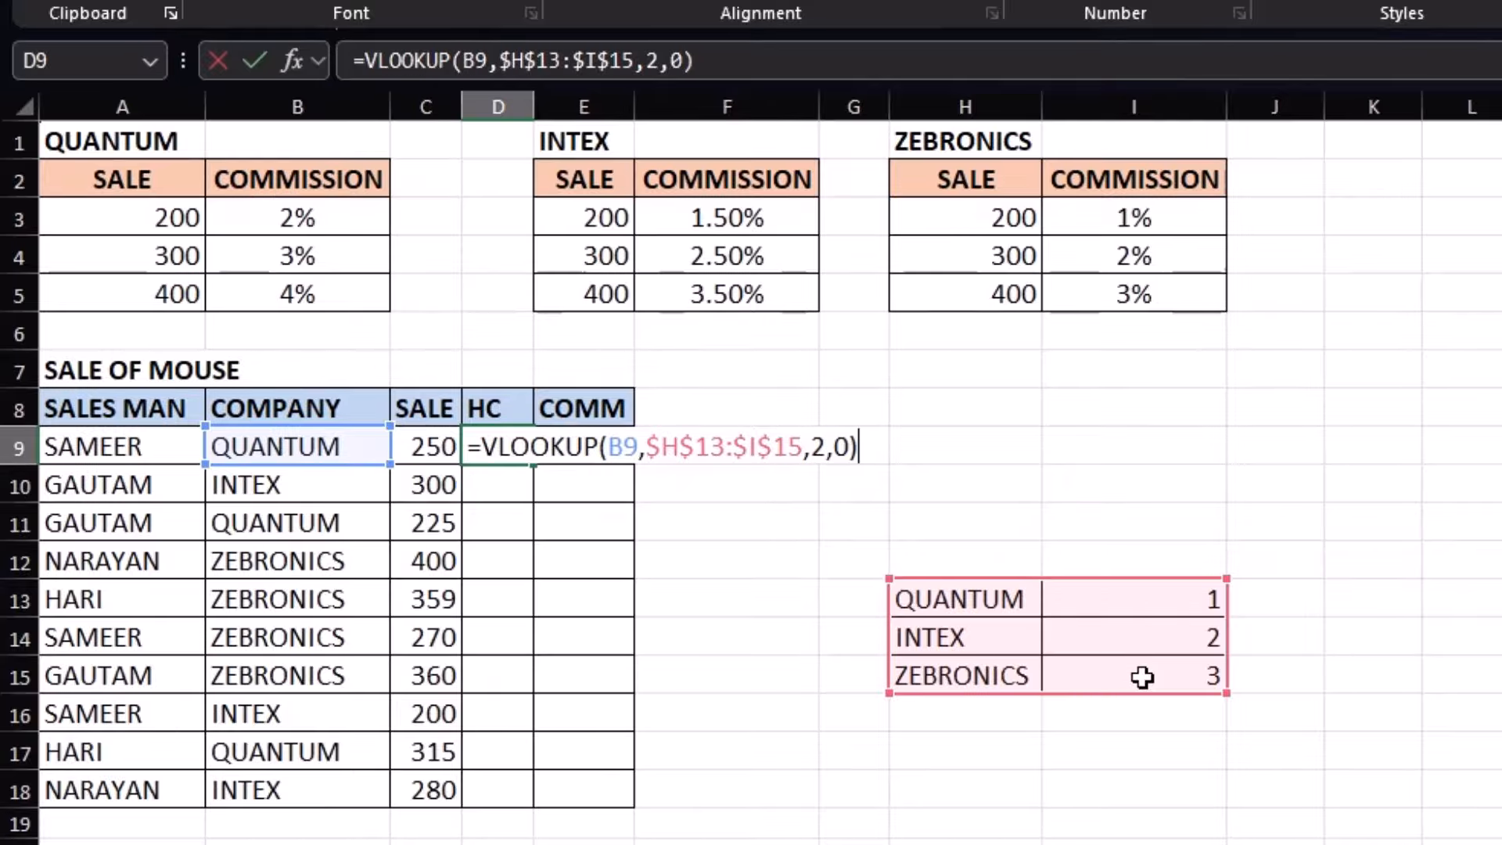
{"action": "key", "text": "Return"}
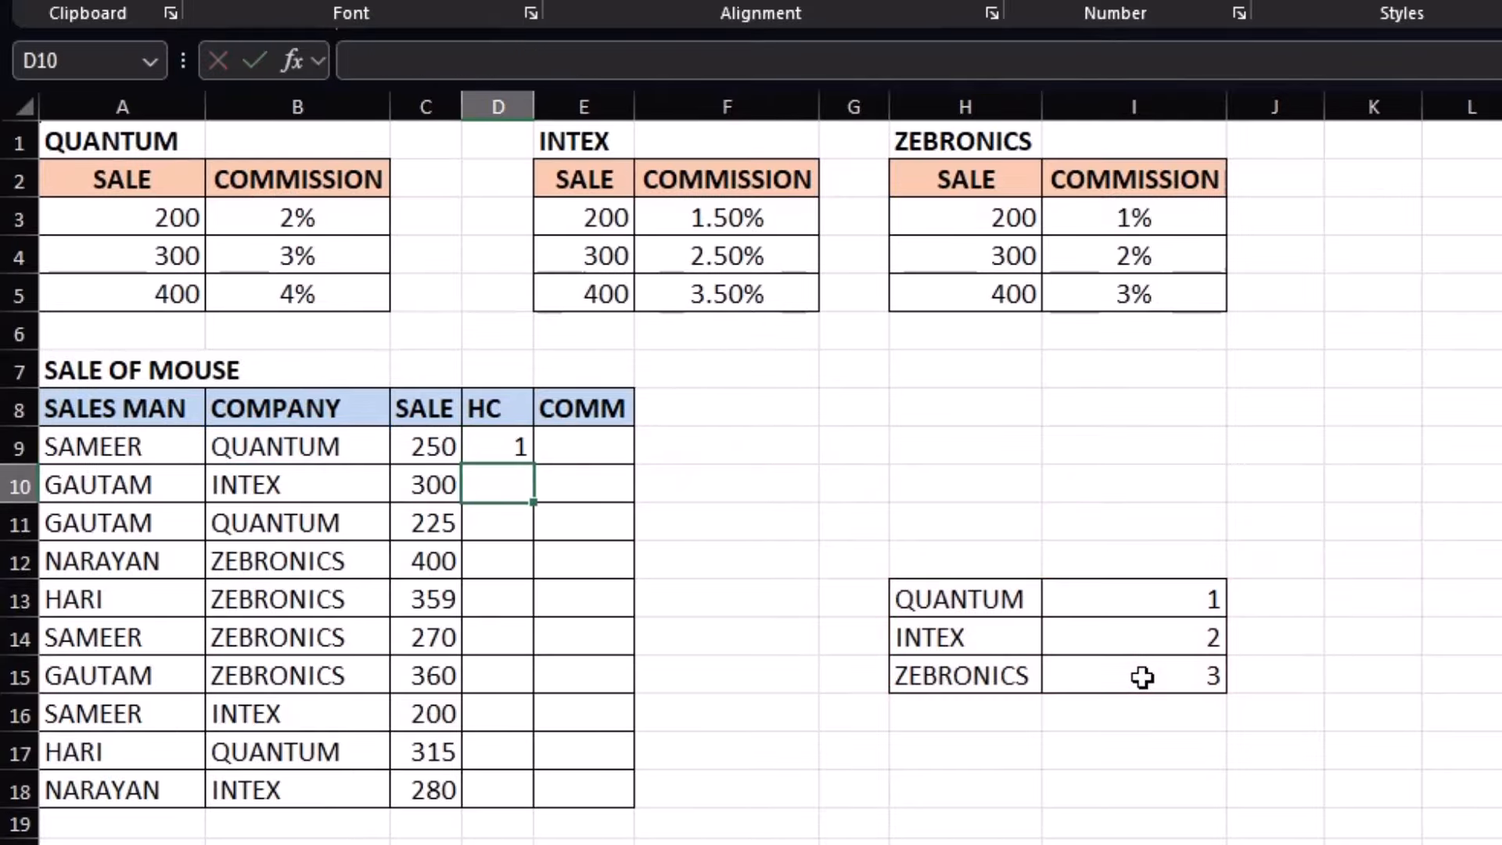
{"action": "left_click", "coordinate": [511, 448]}
{"action": "left_click_drag", "start_coordinate": [535, 465], "coordinate": [535, 796]}
Verify the HC indexes, e.g. QUANTUM gives 1 and ZEBRONICS gives 3
{"action": "left_click", "coordinate": [504, 485]}
{"action": "left_click", "coordinate": [510, 562]}
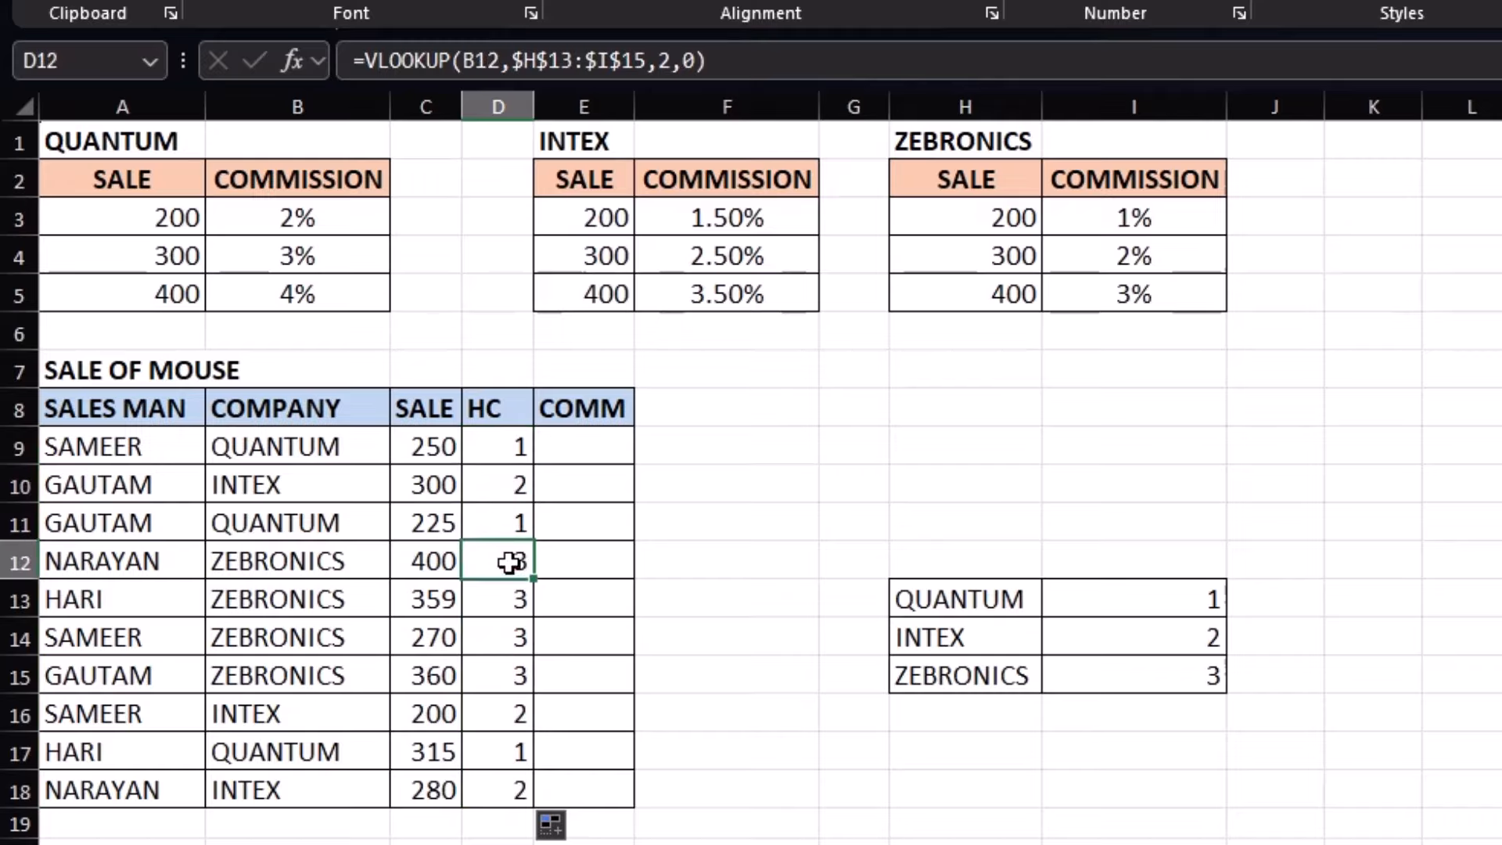
{"action": "left_click", "coordinate": [514, 473]}
{"action": "left_click", "coordinate": [507, 448]}
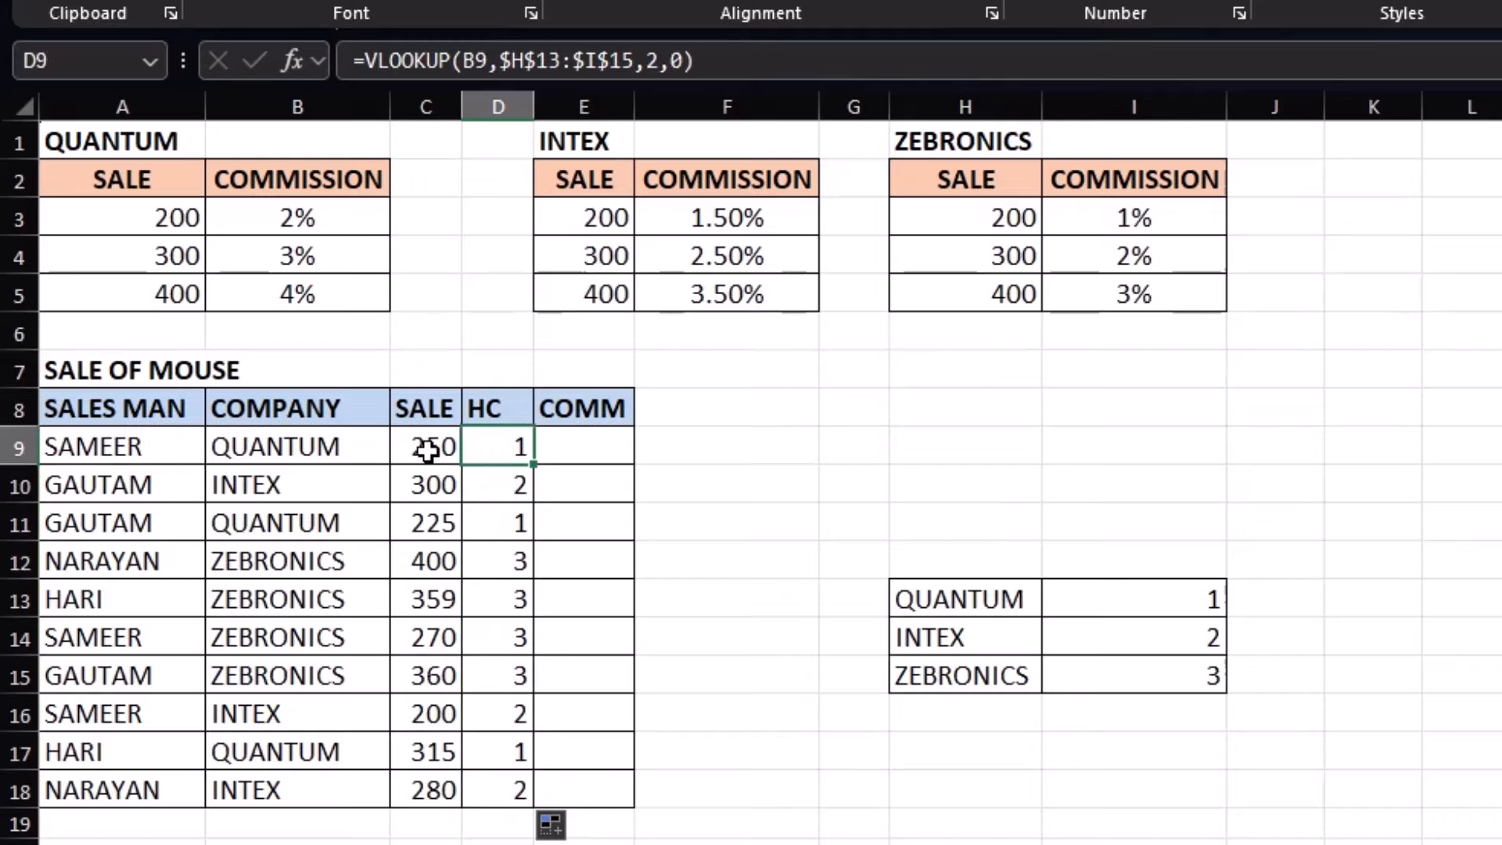
{"action": "left_click", "coordinate": [349, 450]}
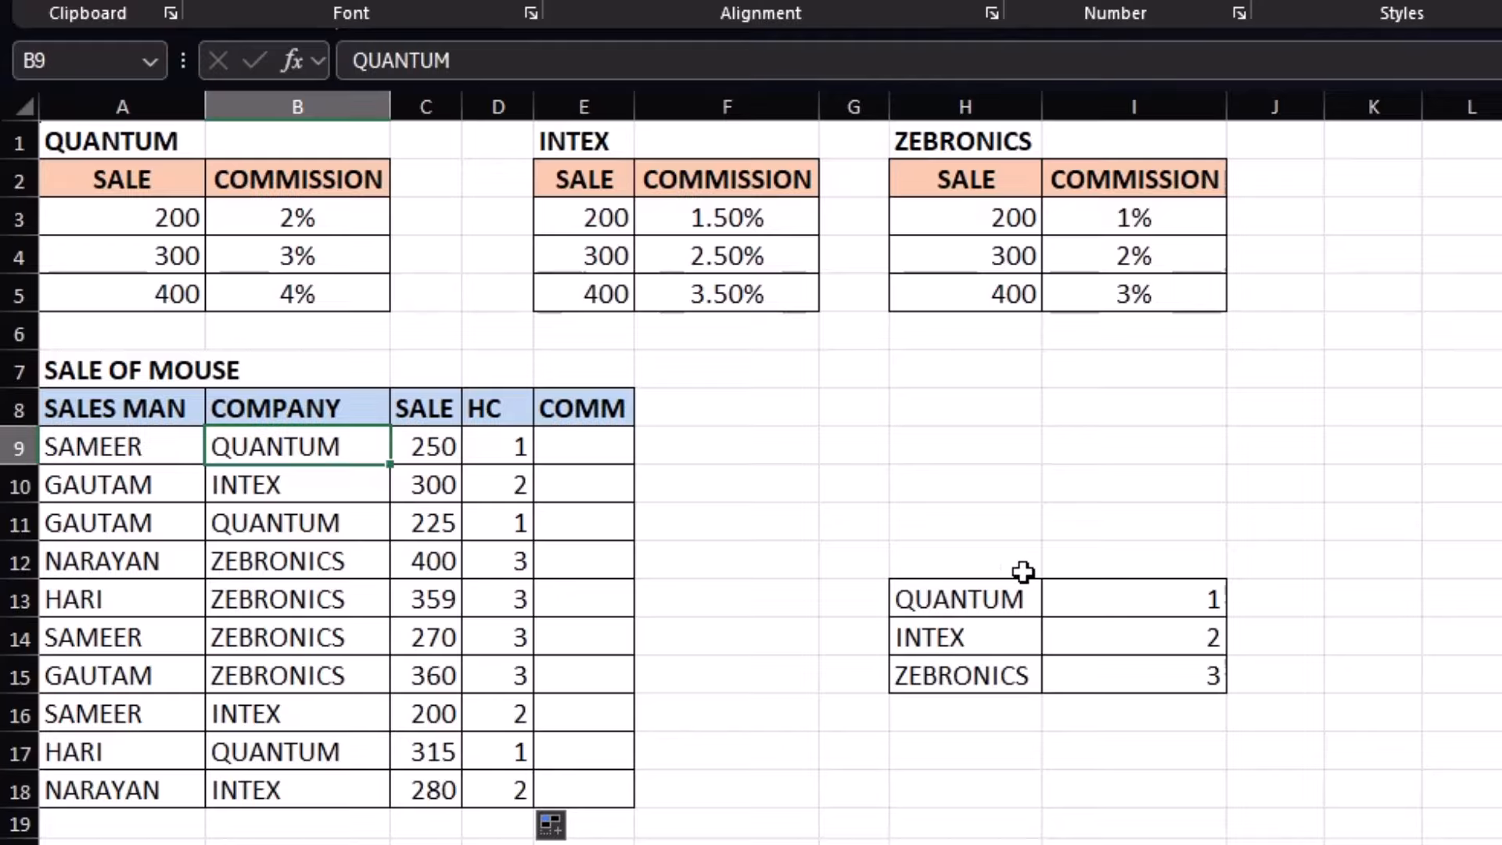
{"action": "left_click", "coordinate": [311, 555]}
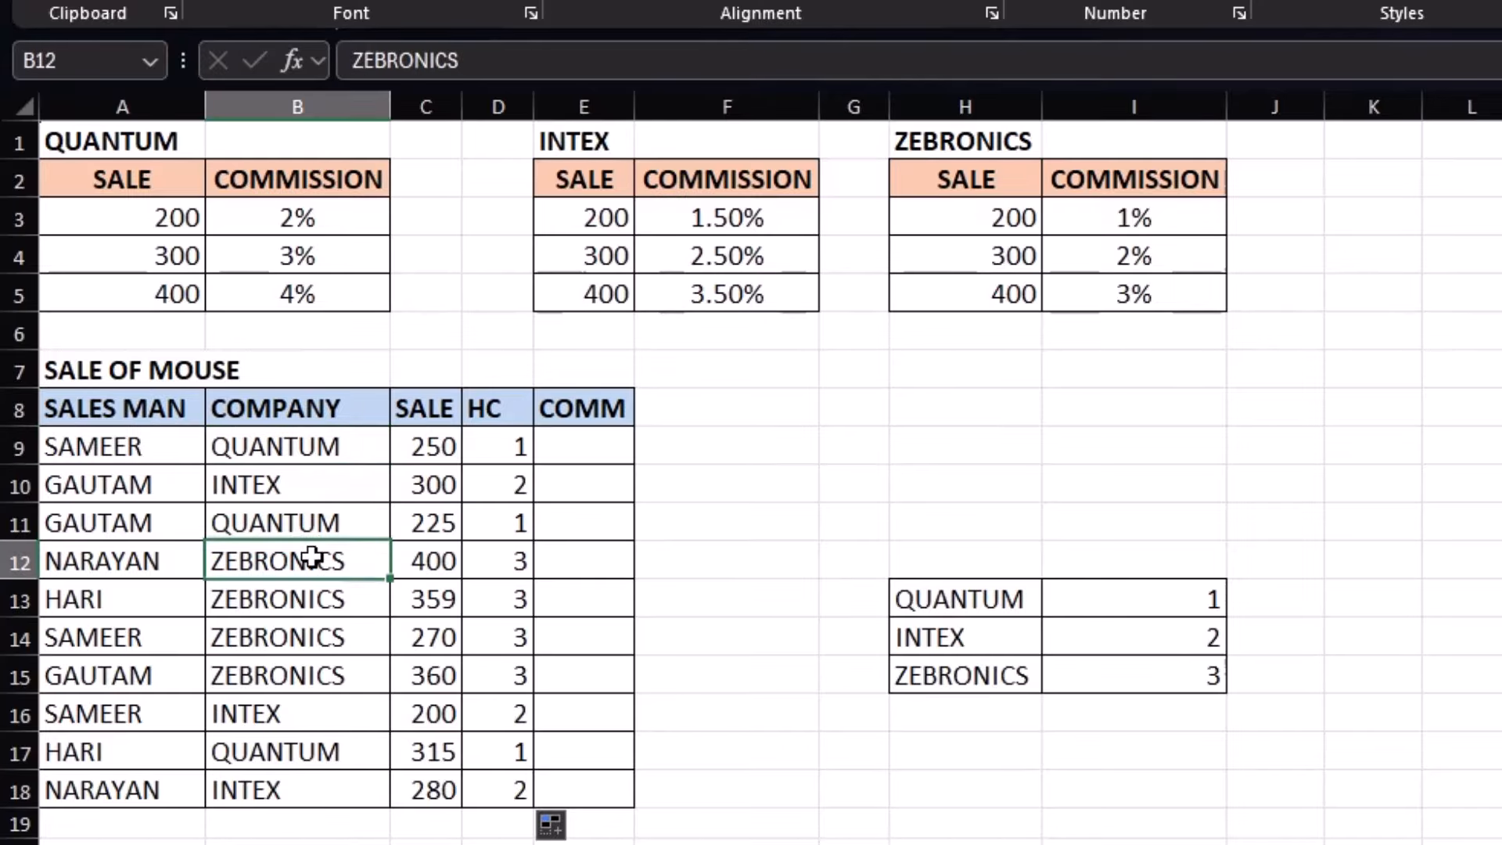
{"action": "left_click", "coordinate": [474, 567]}
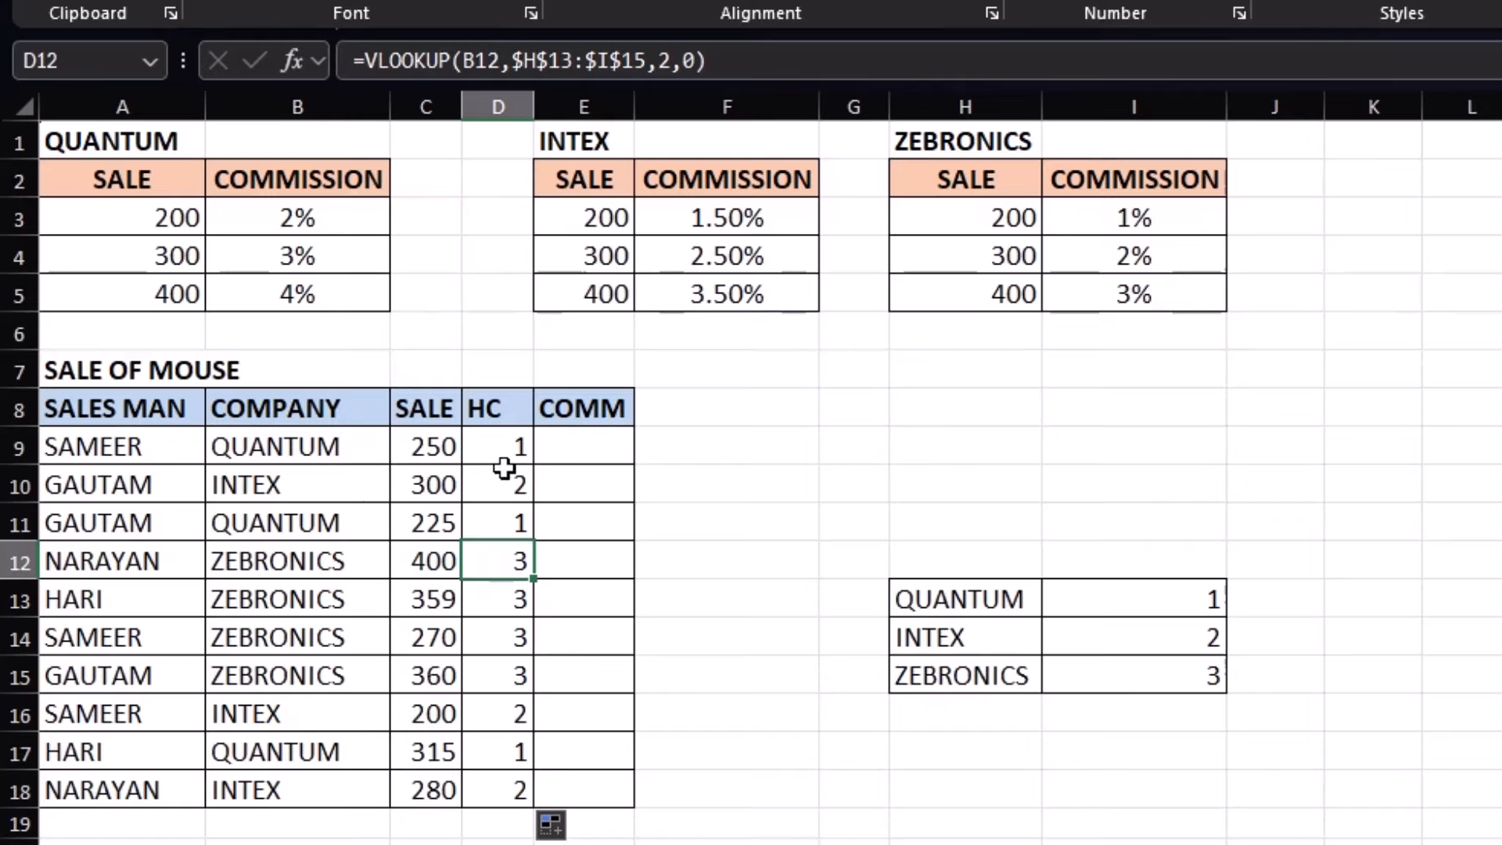
{"action": "left_click_drag", "start_coordinate": [502, 454], "coordinate": [503, 779]}
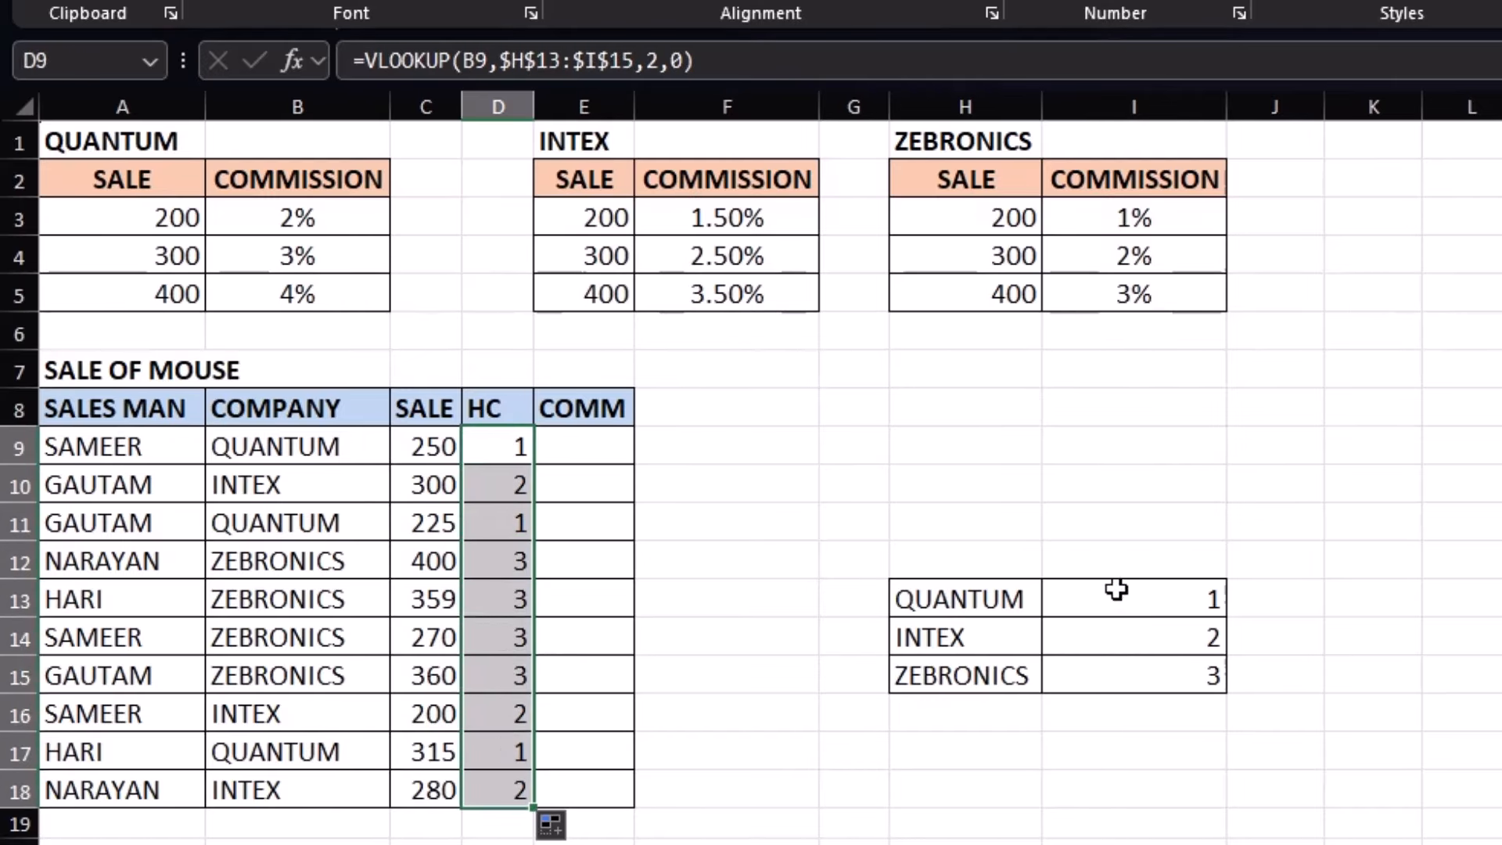
{"action": "left_click", "coordinate": [517, 445]}
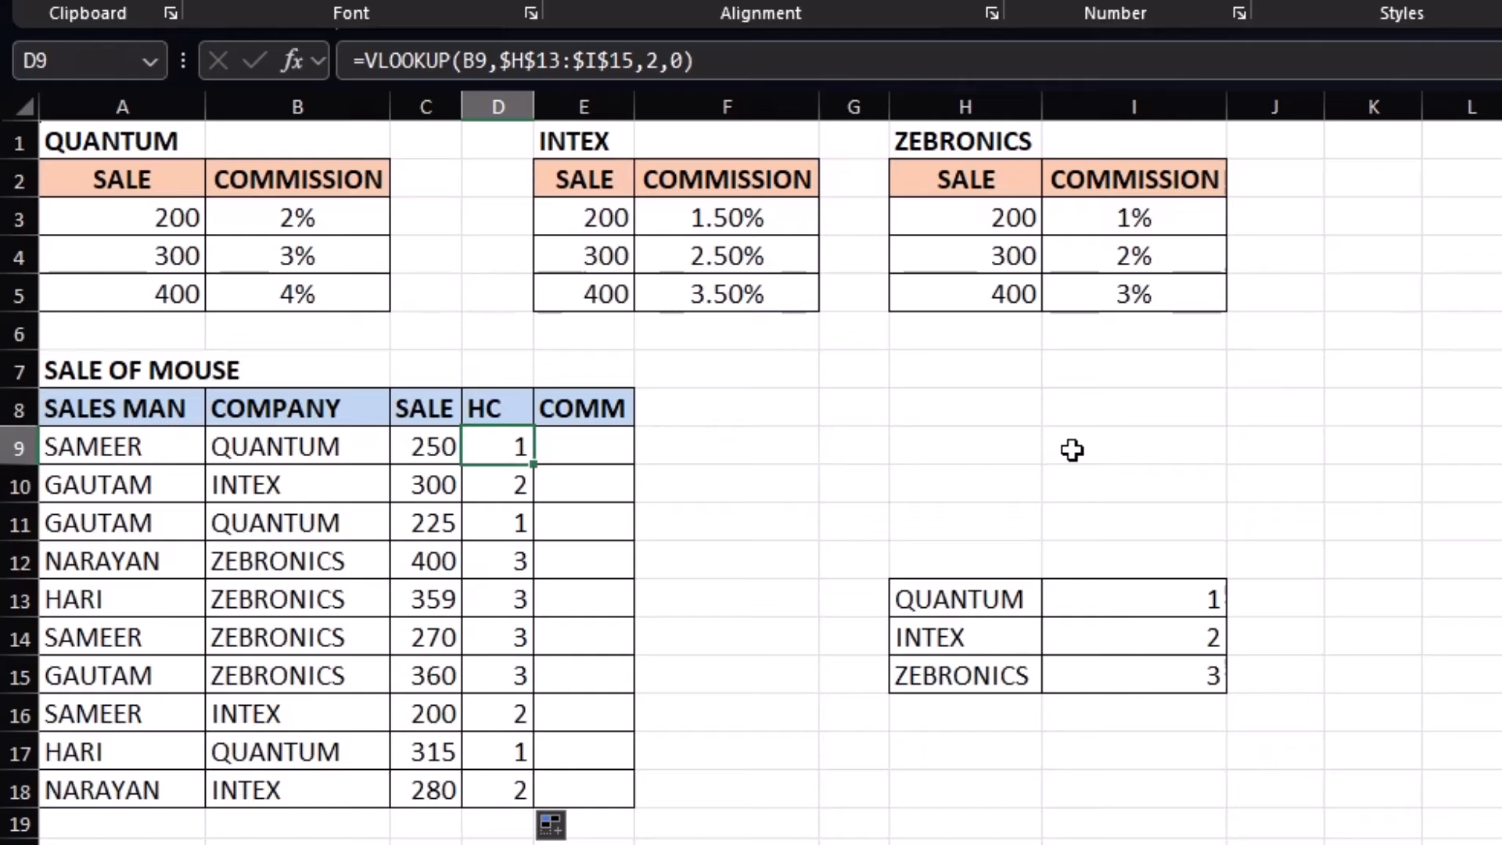
{"action": "left_click", "coordinate": [591, 445]}
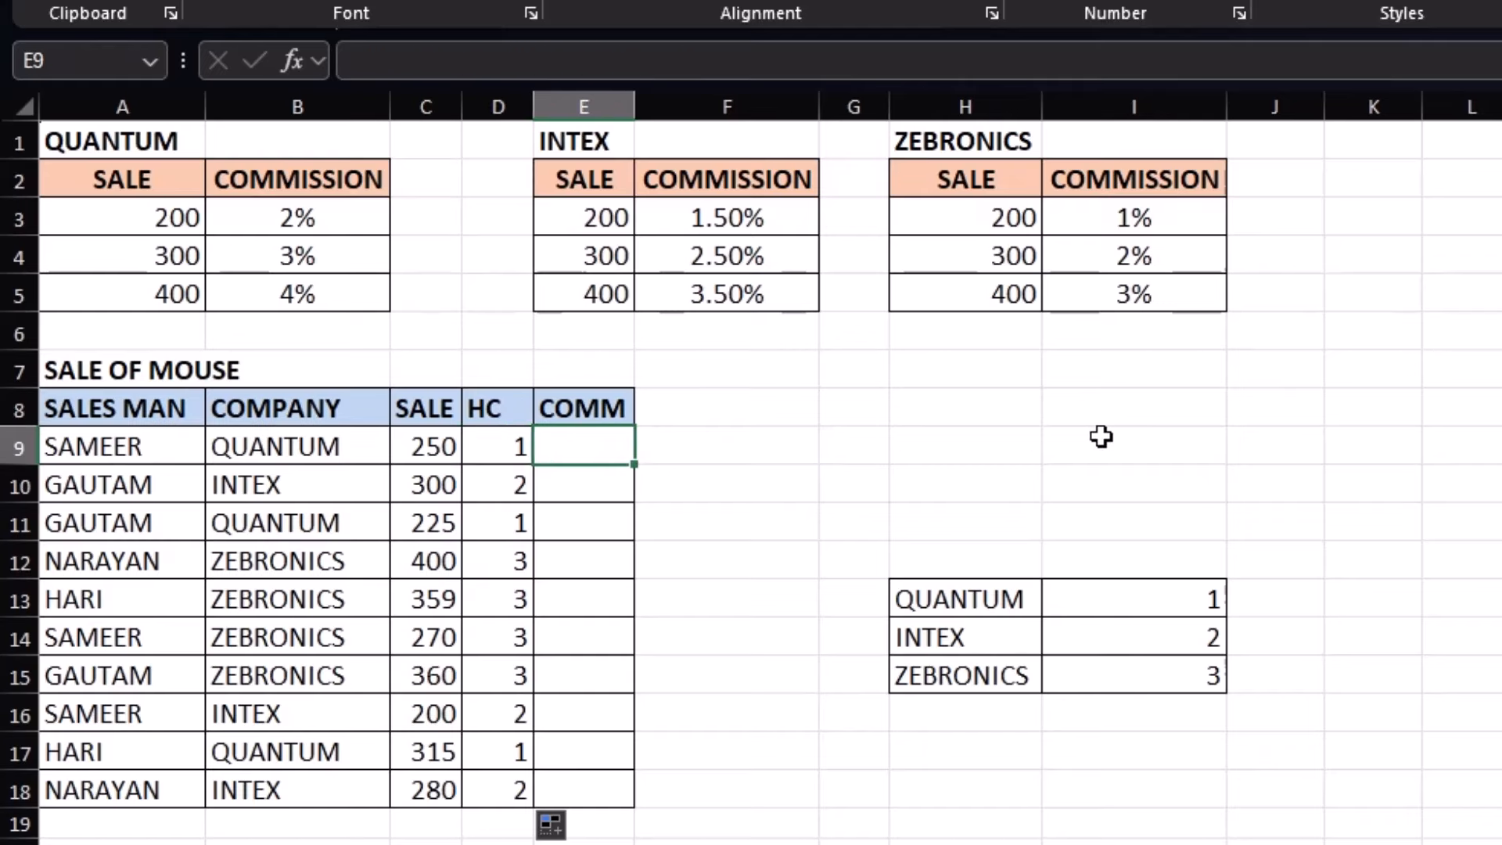
Start E9's formula as =VLOOKUP(C9,CHOOSE(D9,A3:$B$5 with the QUANTUM table as the first choice
{"action": "type", "text": "="}
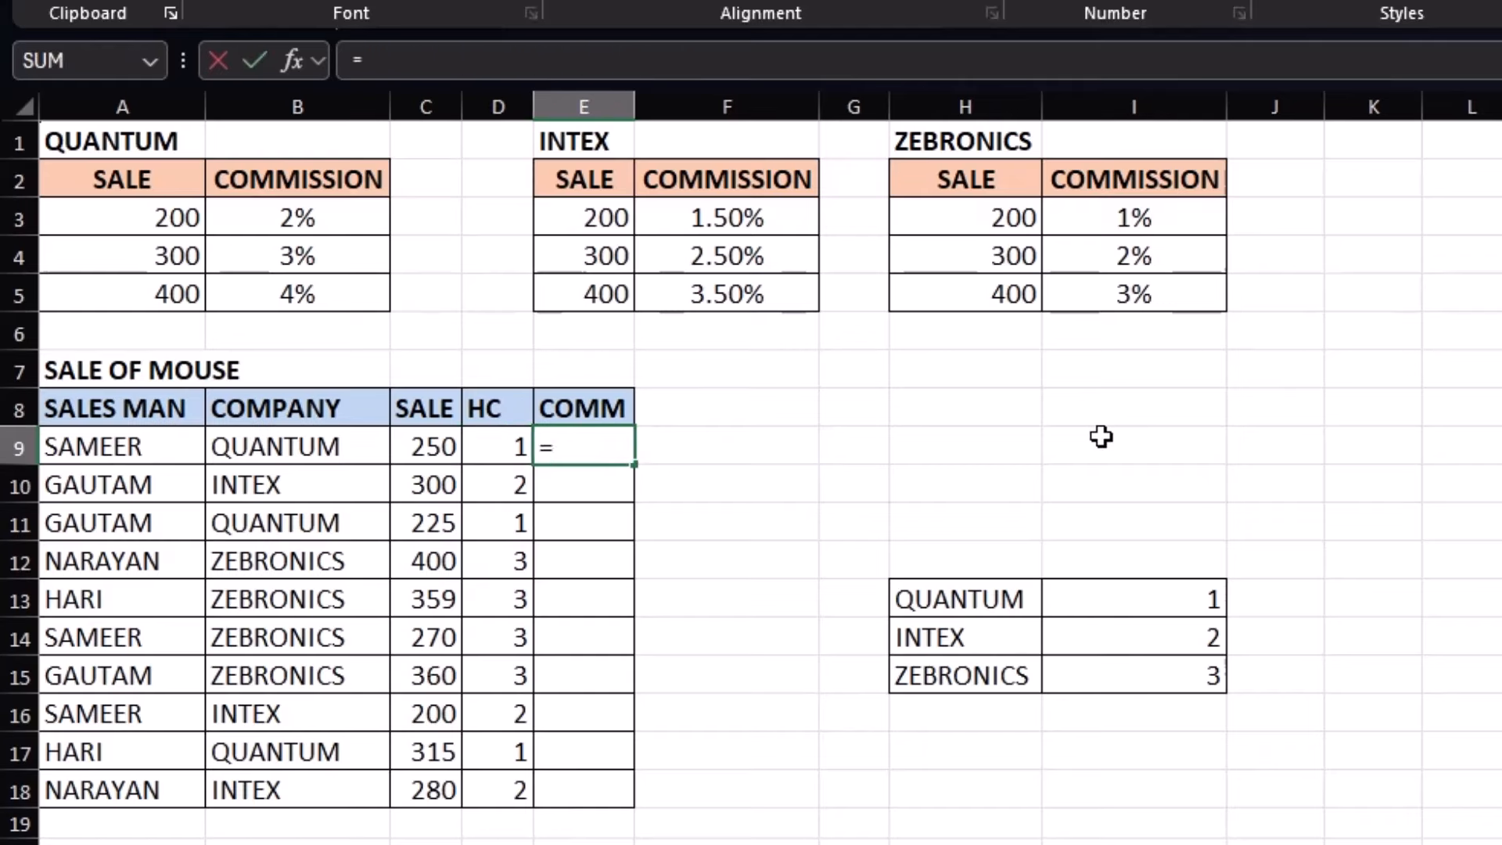
{"action": "type", "text": "VLOOKUP("}
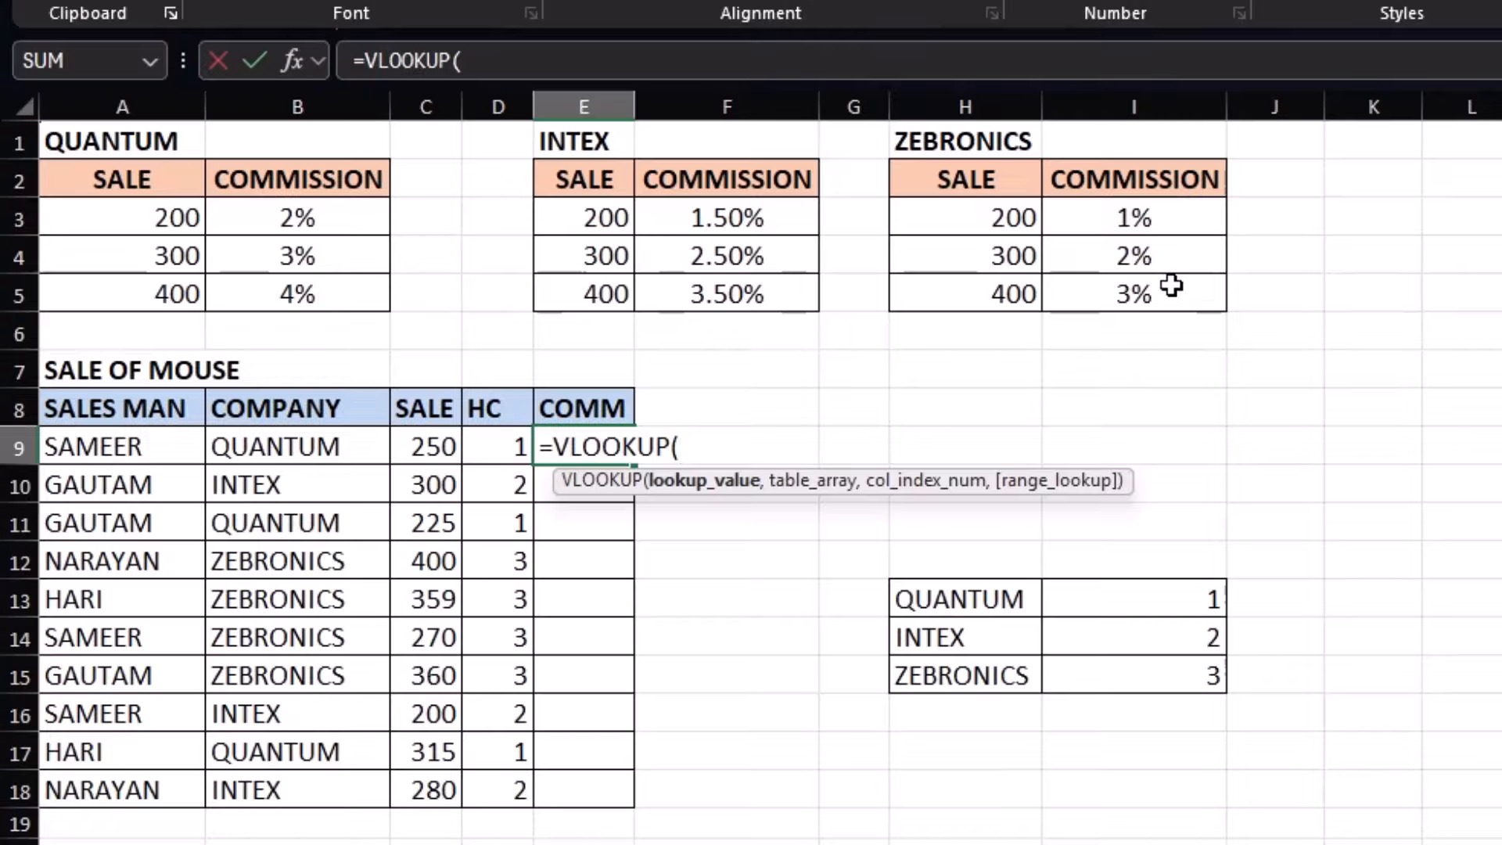
{"action": "left_click", "coordinate": [426, 446]}
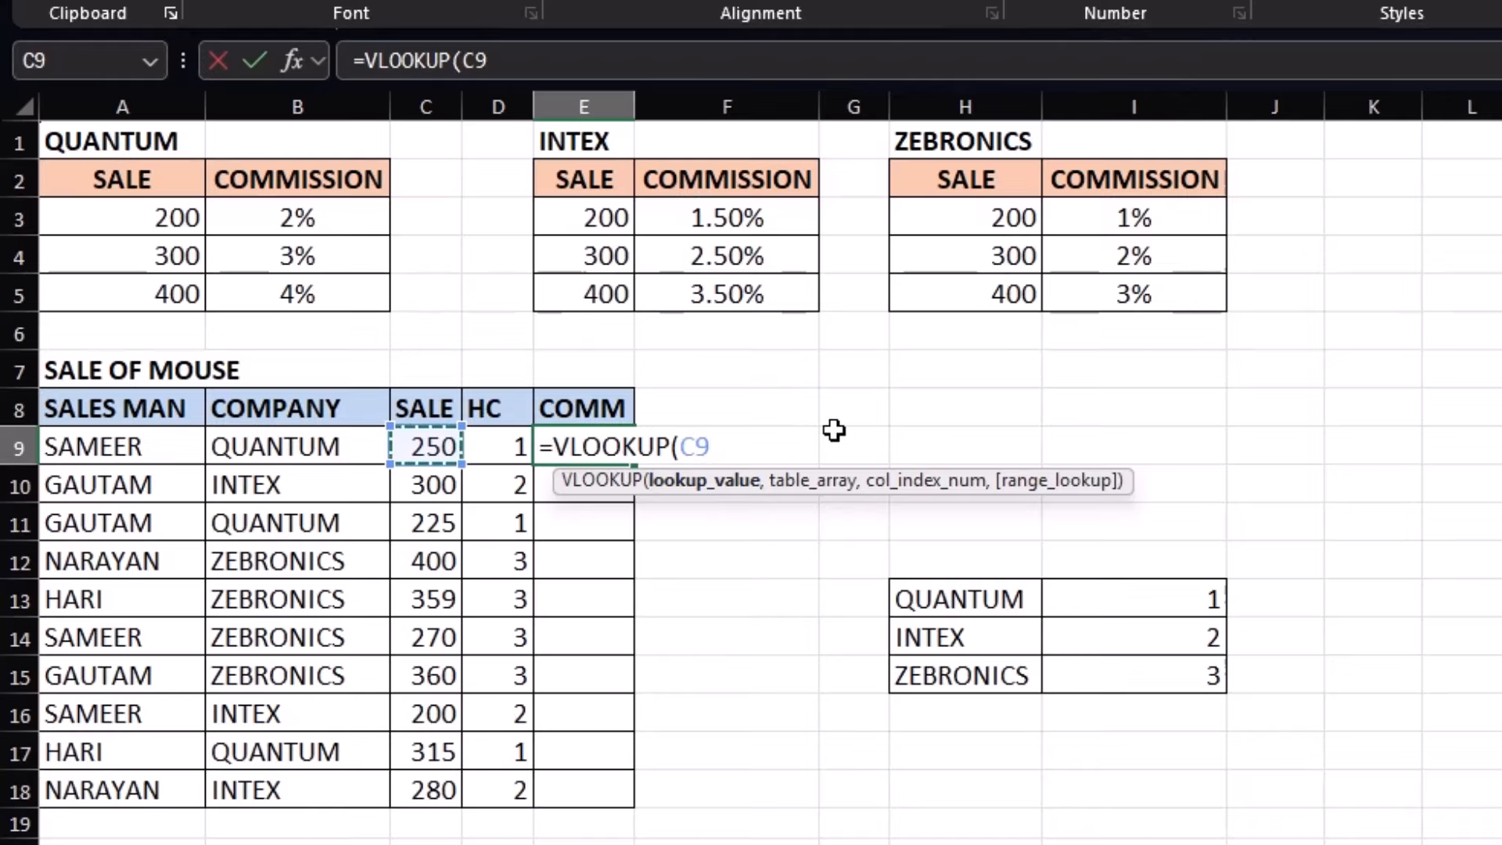
{"action": "type", "text": ","}
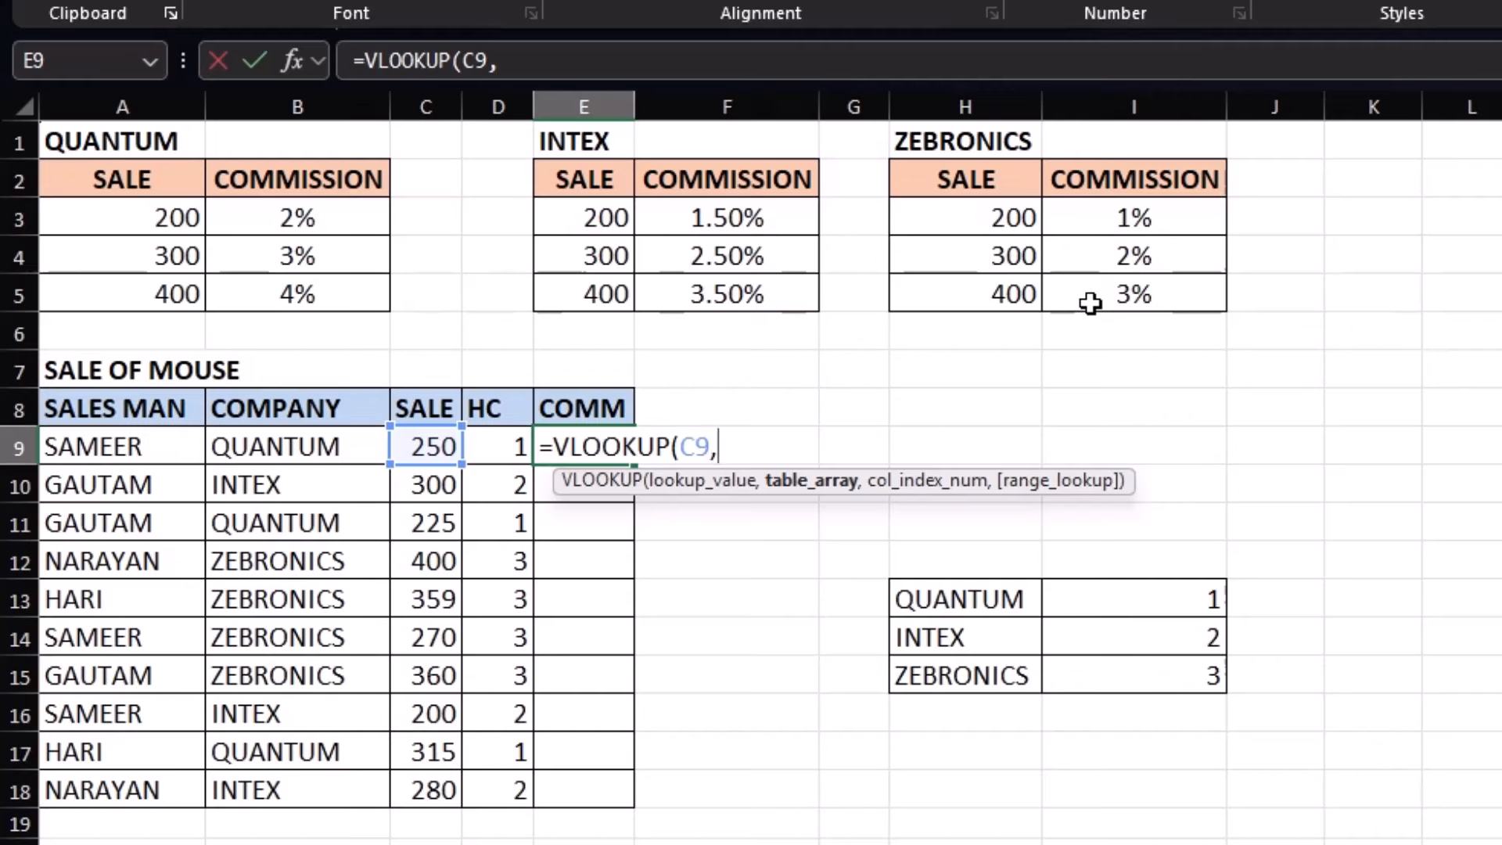
{"action": "type", "text": "CHOOSE"}
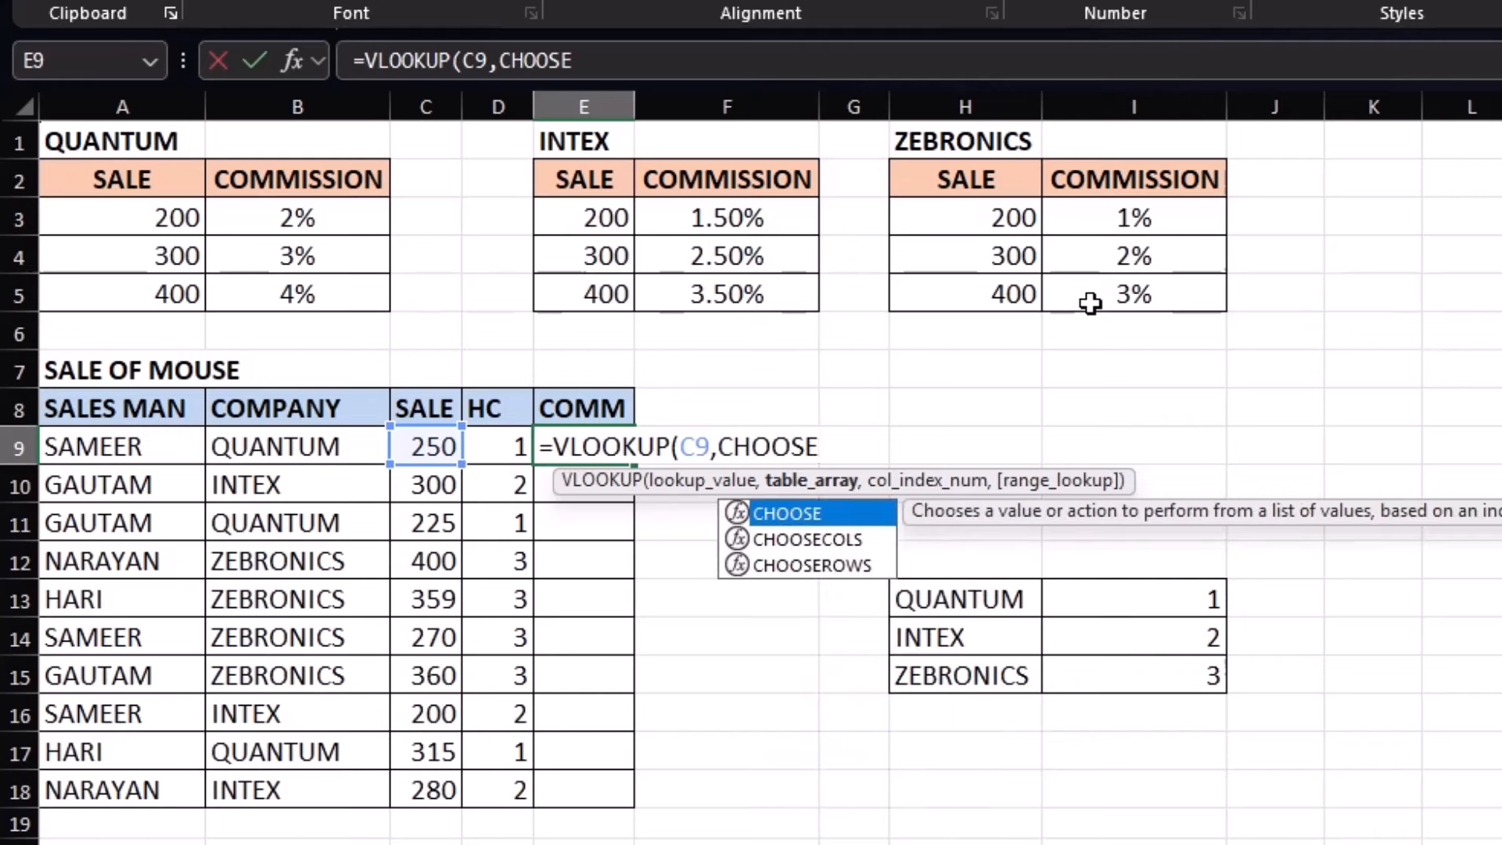
{"action": "type", "text": "("}
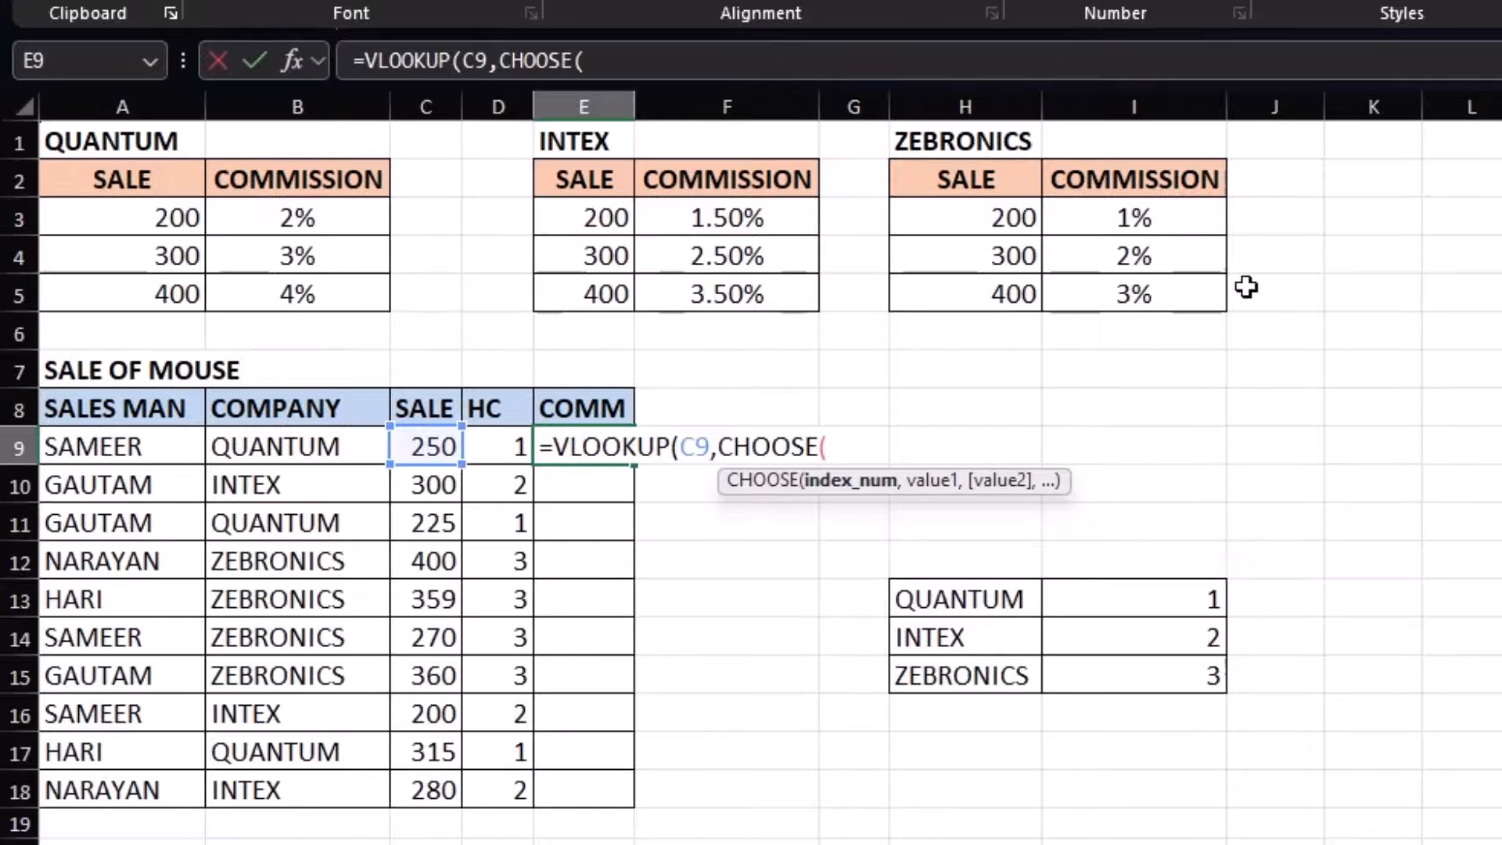
{"action": "left_click", "coordinate": [503, 444]}
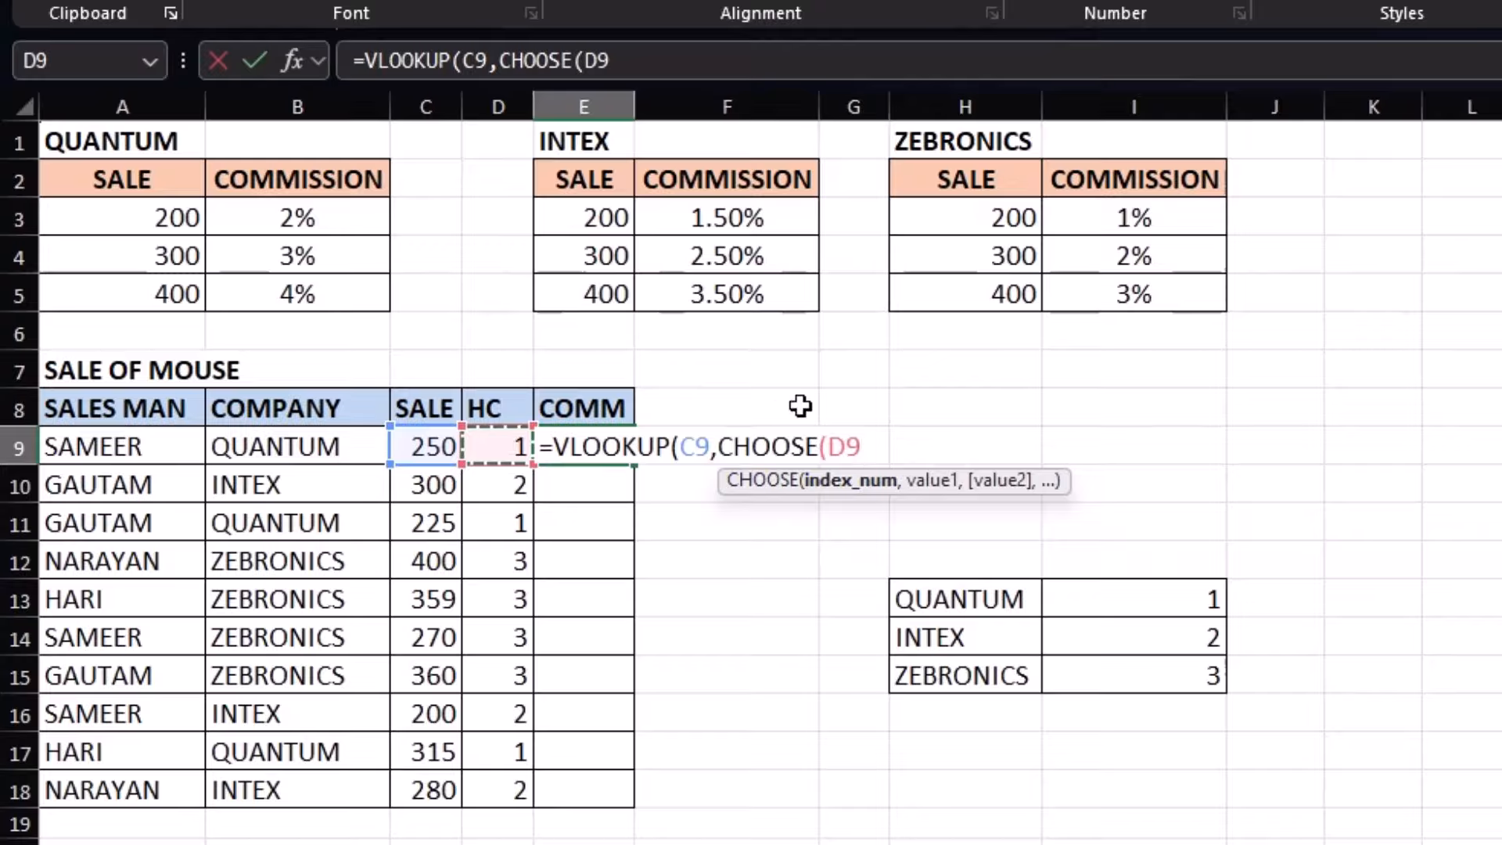
{"action": "left_click_drag", "start_coordinate": [168, 213], "coordinate": [308, 294]}
{"action": "type", "text": ","}
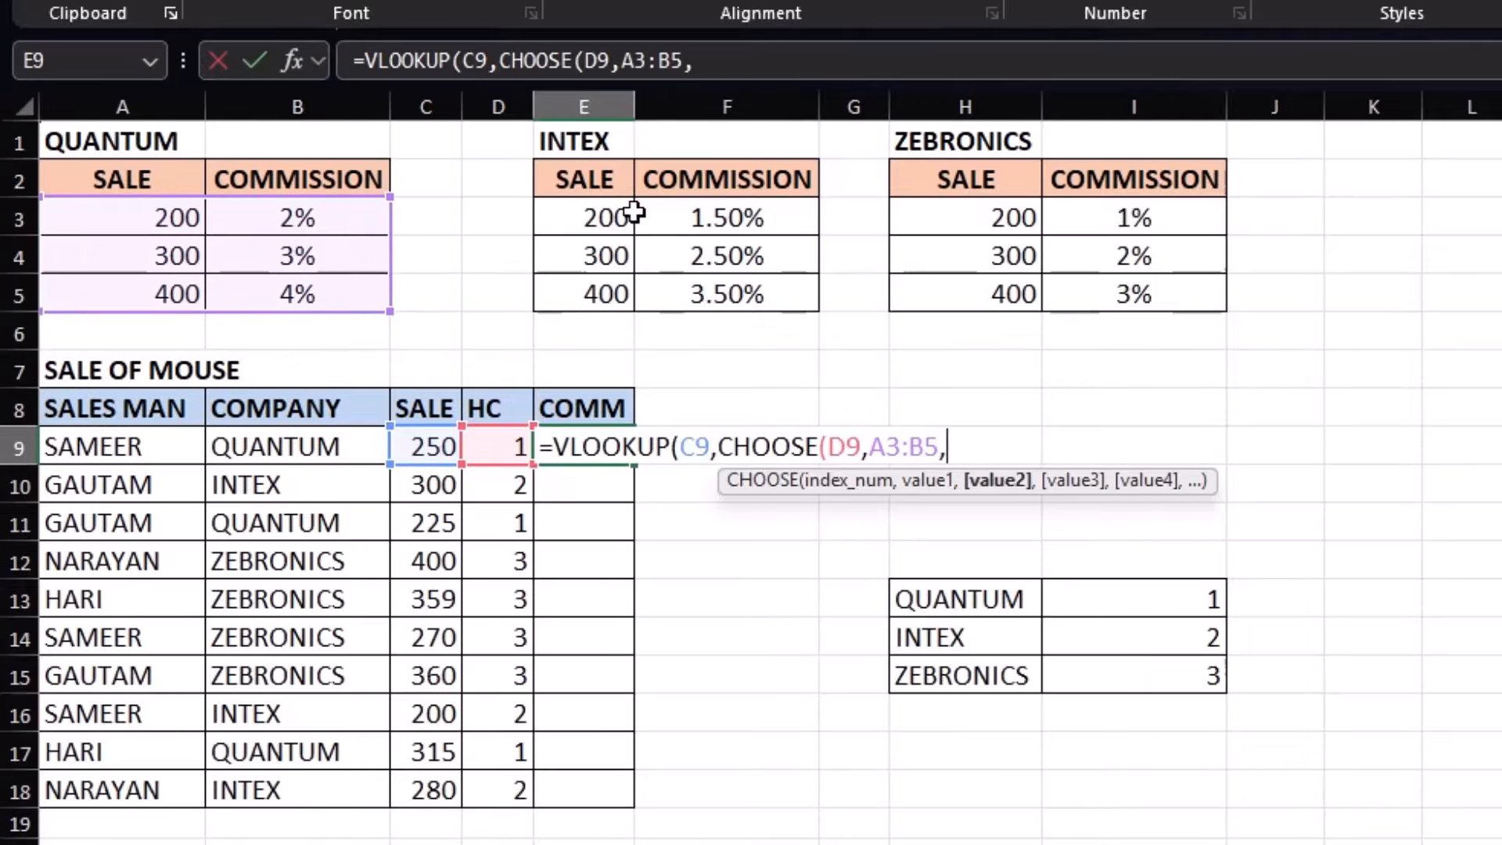
{"action": "key", "text": "BackSpace"}
{"action": "key", "text": "F4"}
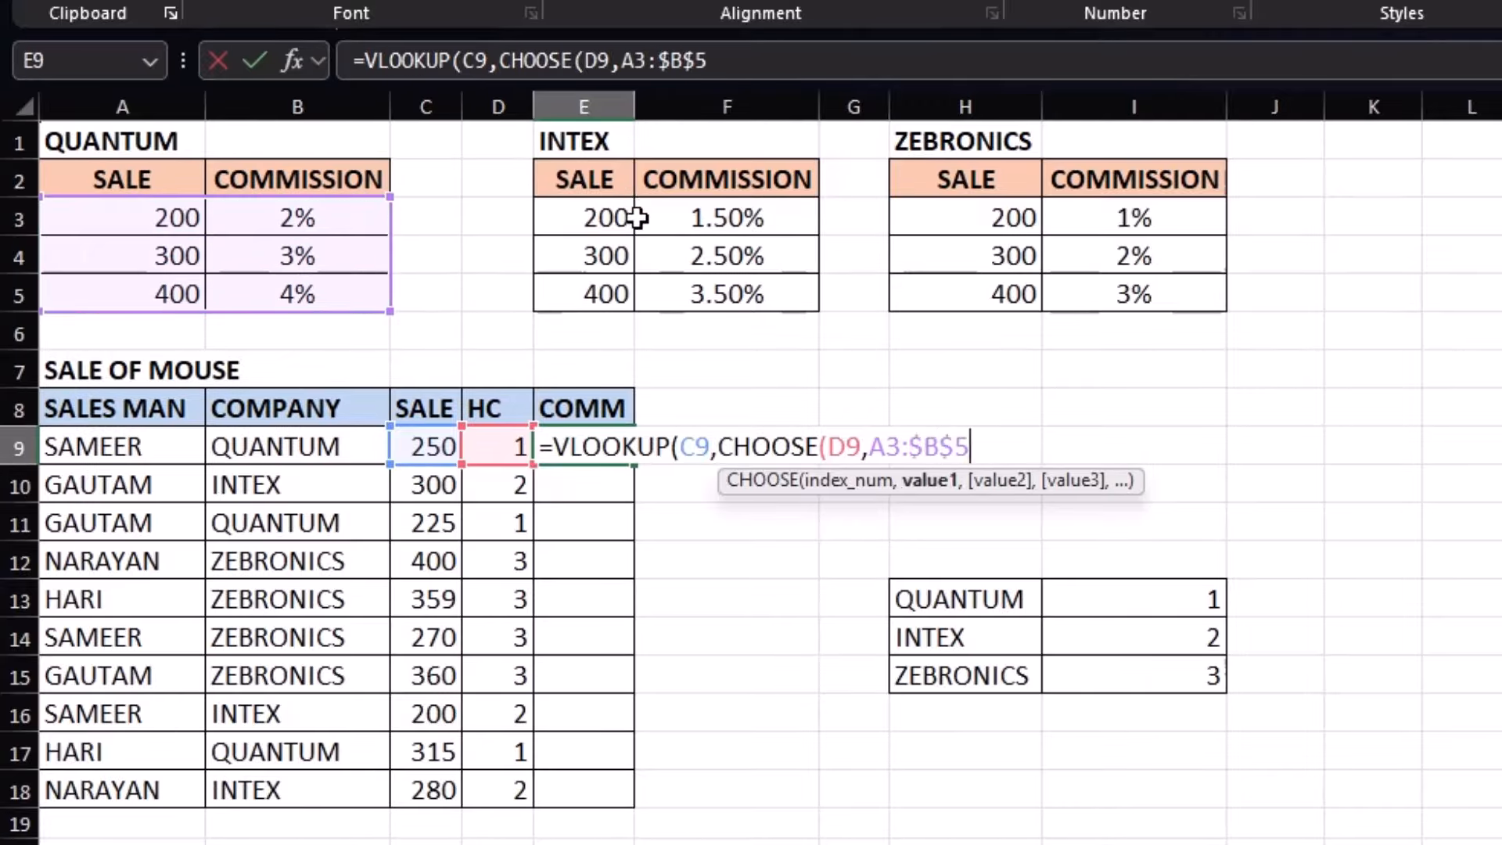
Add the locked INTEX $E$3:$F$5 and ZEBRONICS $H$3:$I$5 tables, then close with ,2,1) to get 0.02
{"action": "type", "text": ","}
{"action": "left_click_drag", "start_coordinate": [594, 215], "coordinate": [709, 290]}
{"action": "key", "text": "F4"}
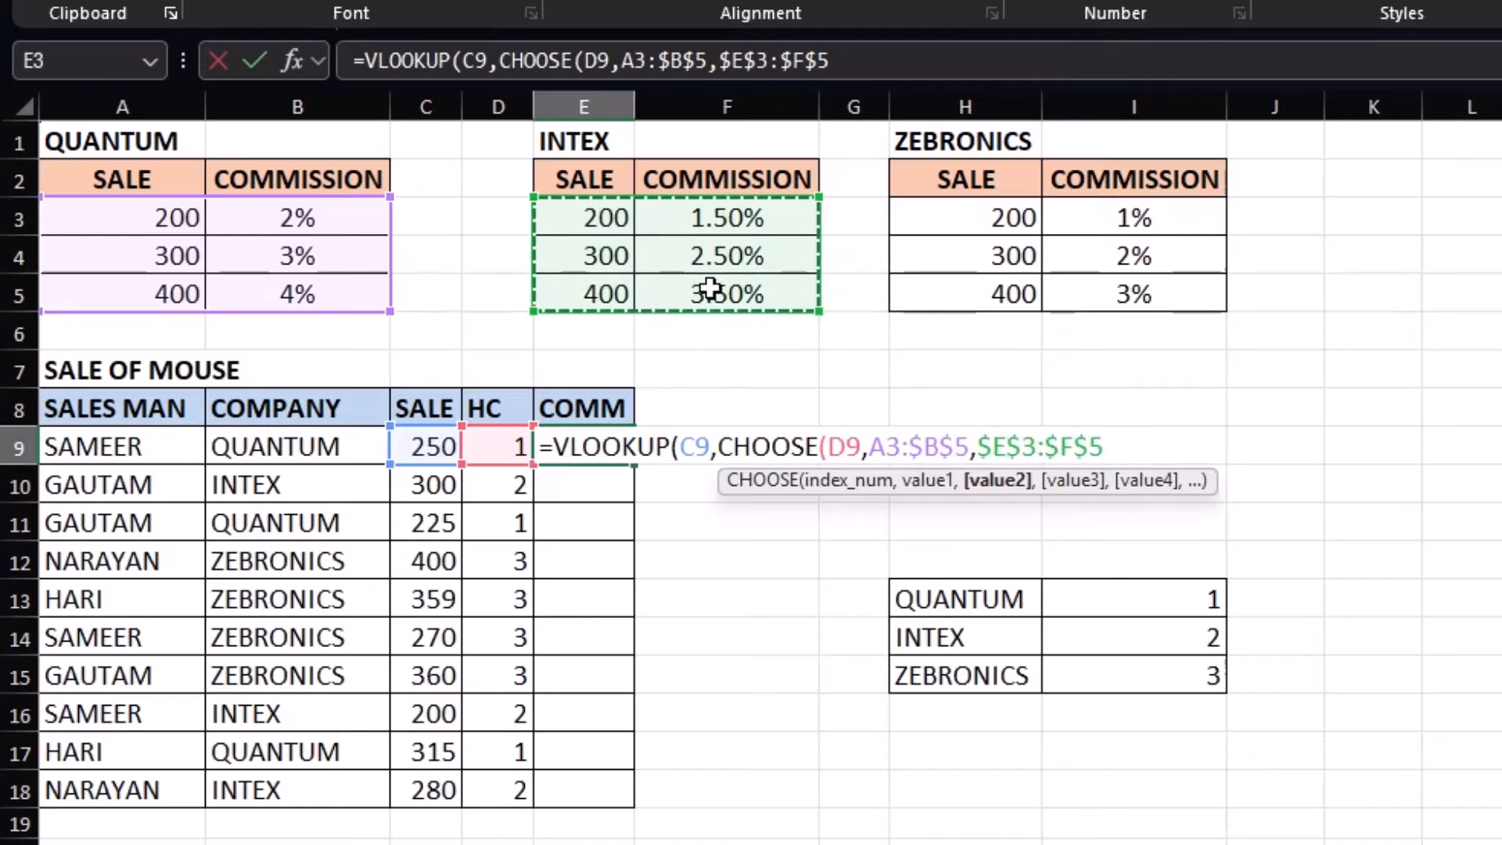
{"action": "type", "text": ","}
{"action": "left_click_drag", "start_coordinate": [962, 220], "coordinate": [1096, 282]}
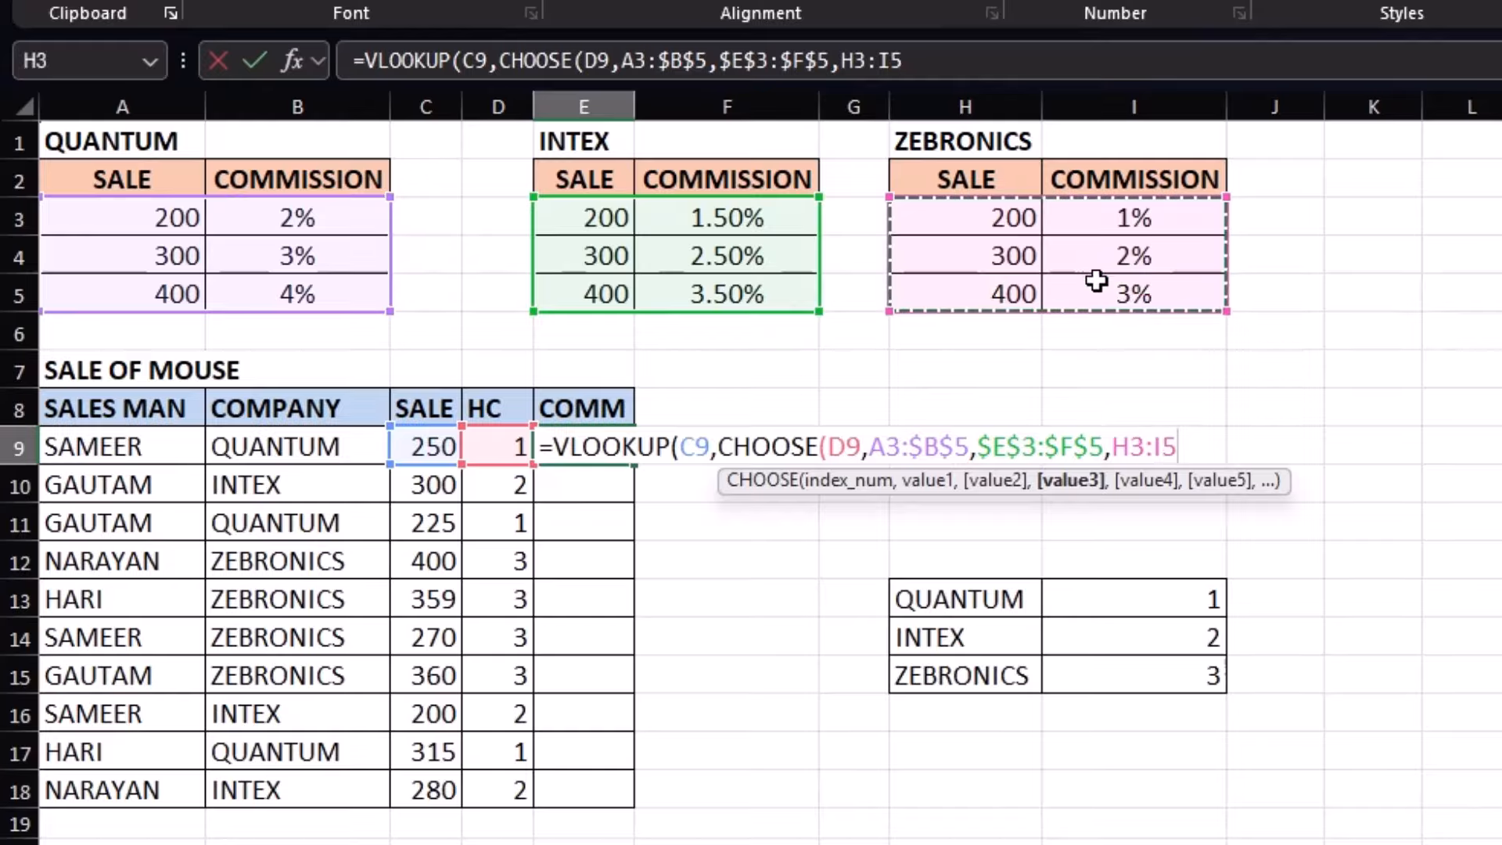
{"action": "key", "text": "F4"}
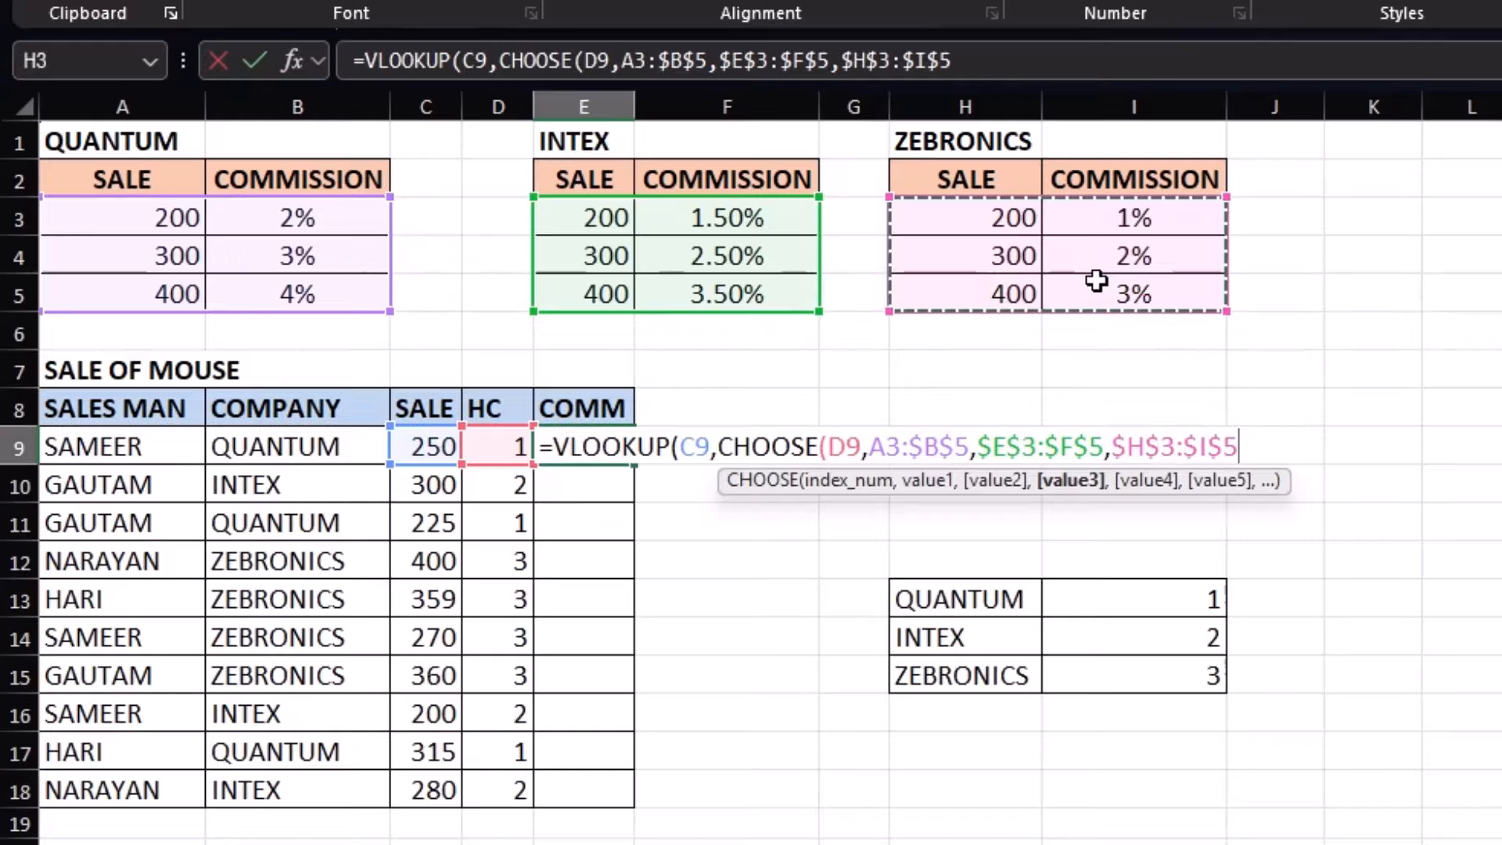
{"action": "type", "text": ")"}
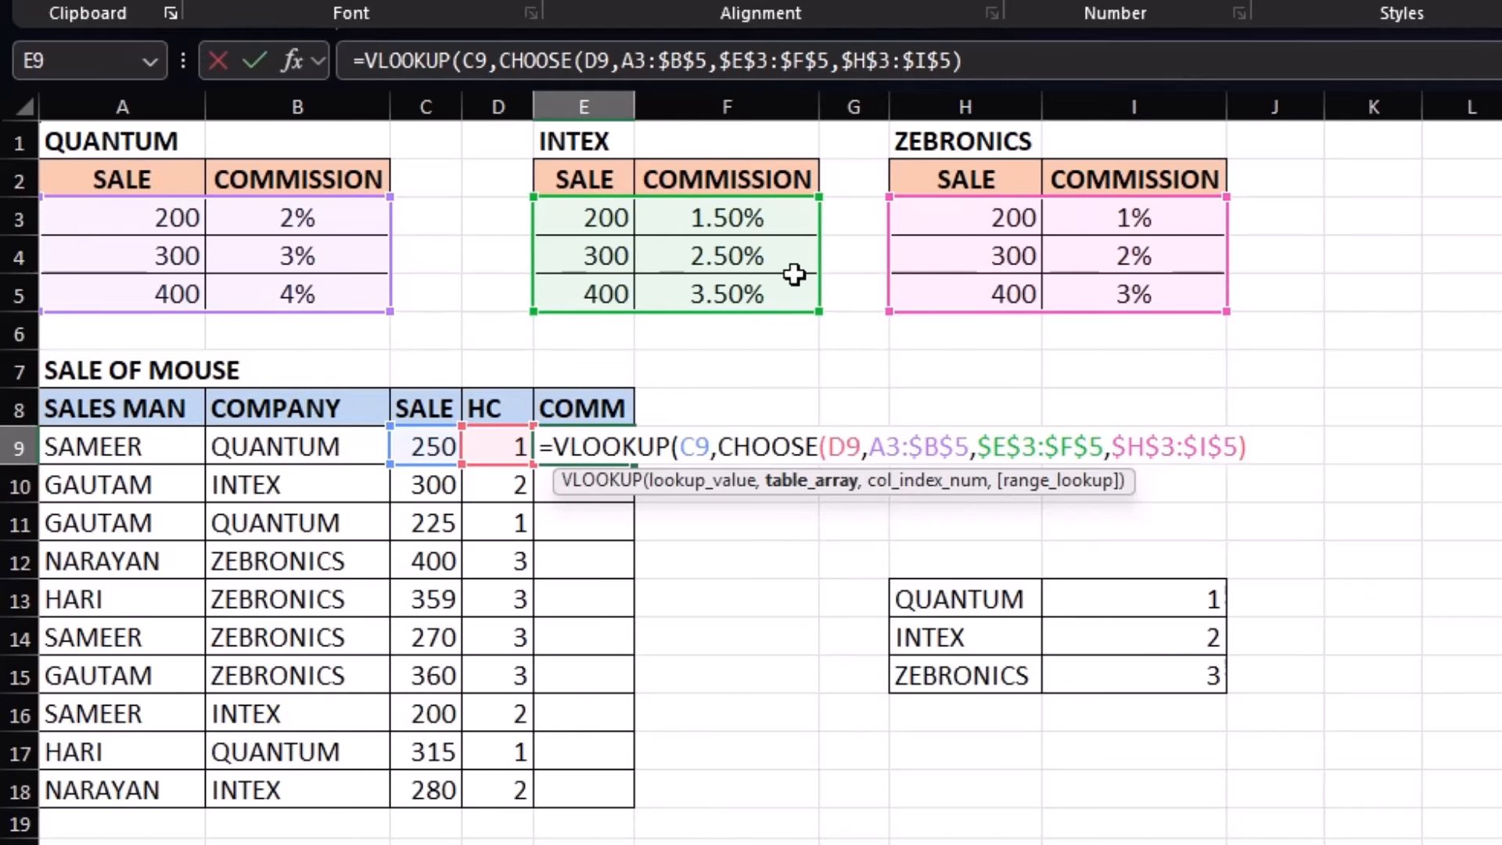
{"action": "type", "text": ",2"}
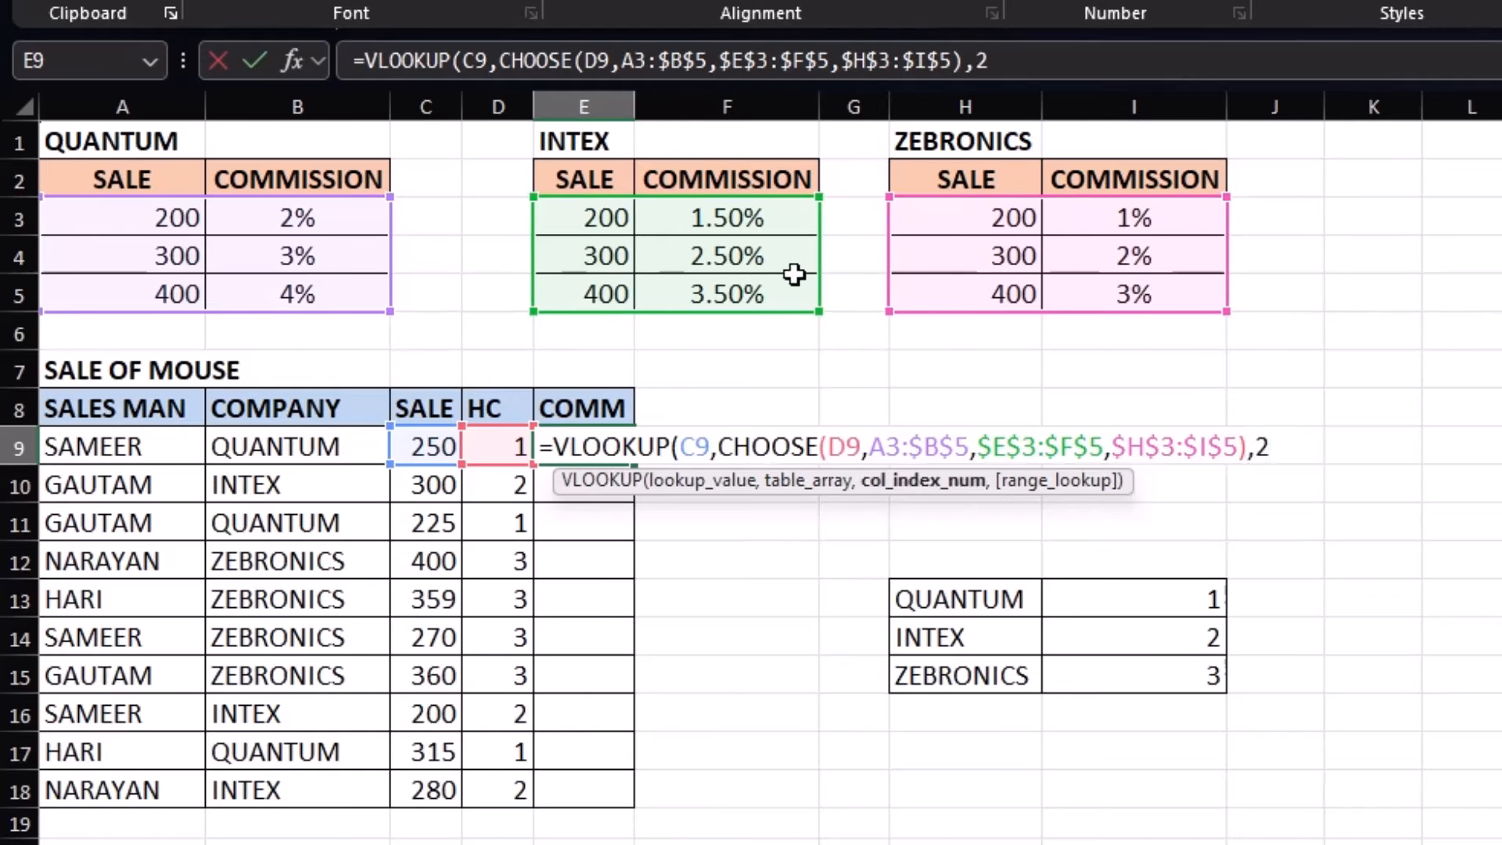
{"action": "type", "text": ",1"}
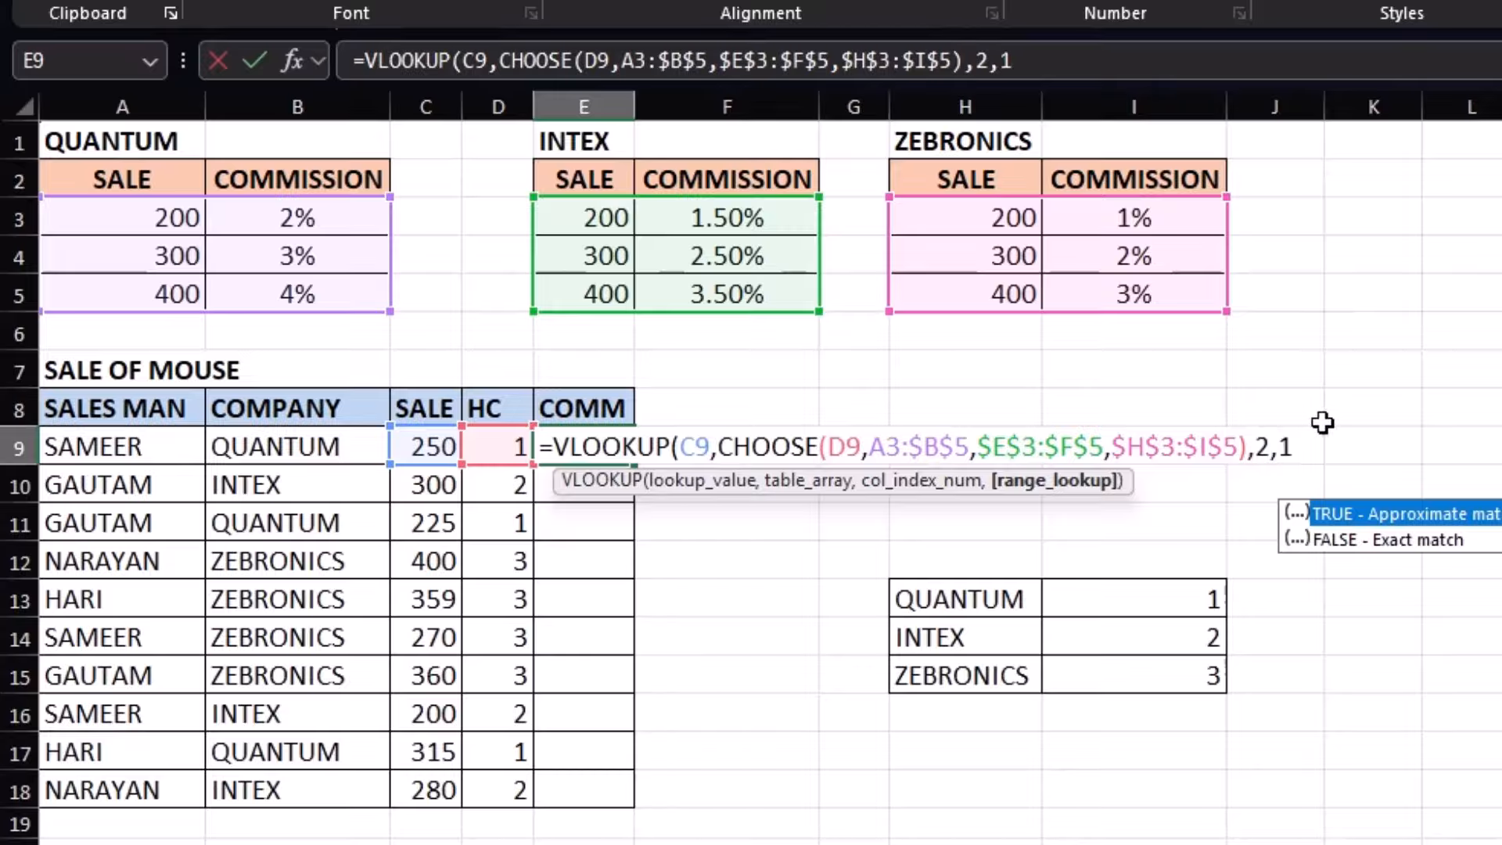
{"action": "type", "text": ")"}
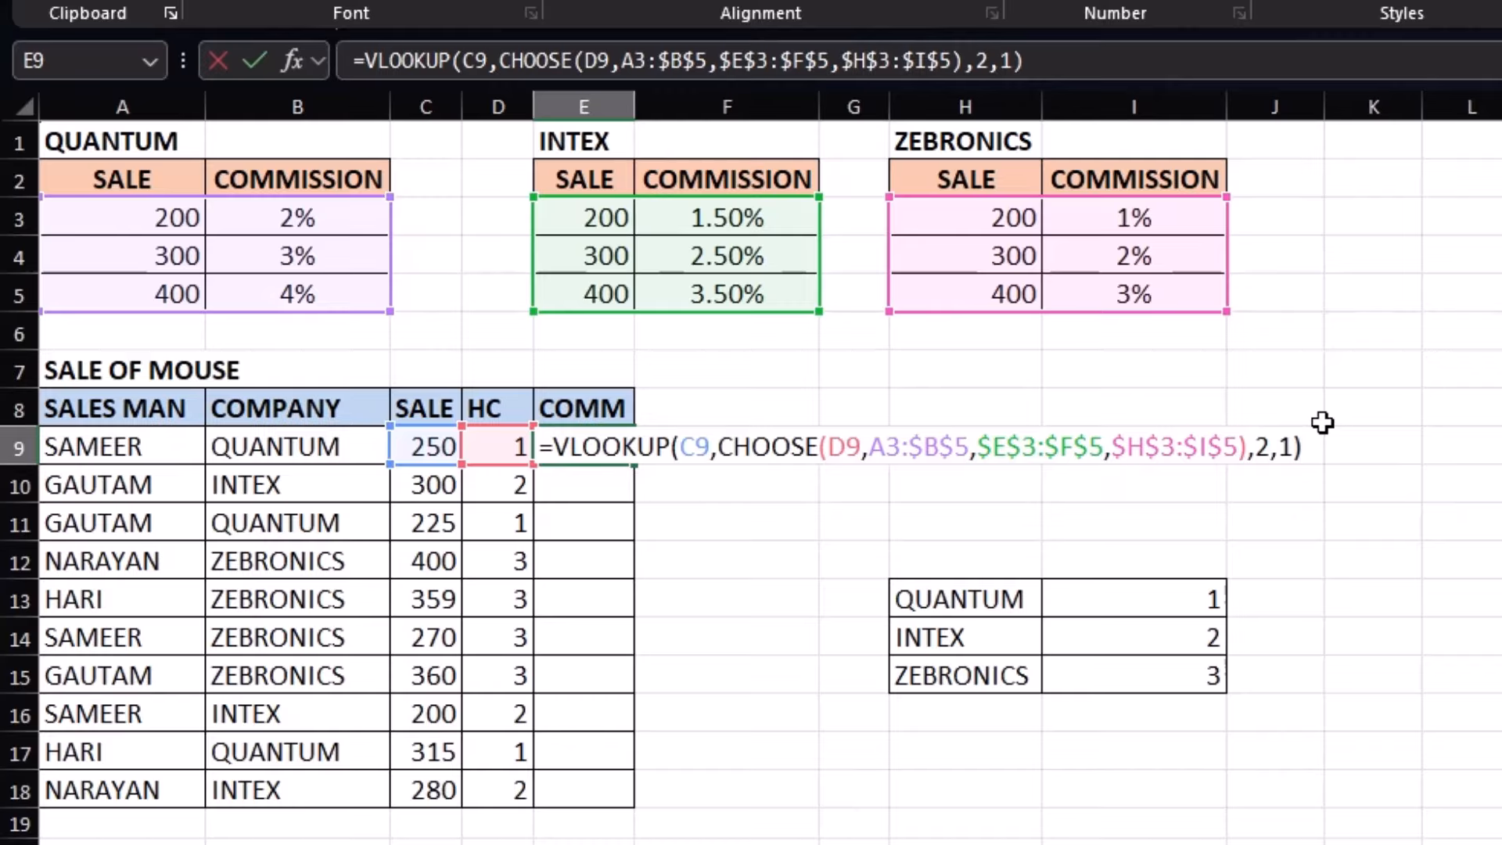
{"action": "key", "text": "Return"}
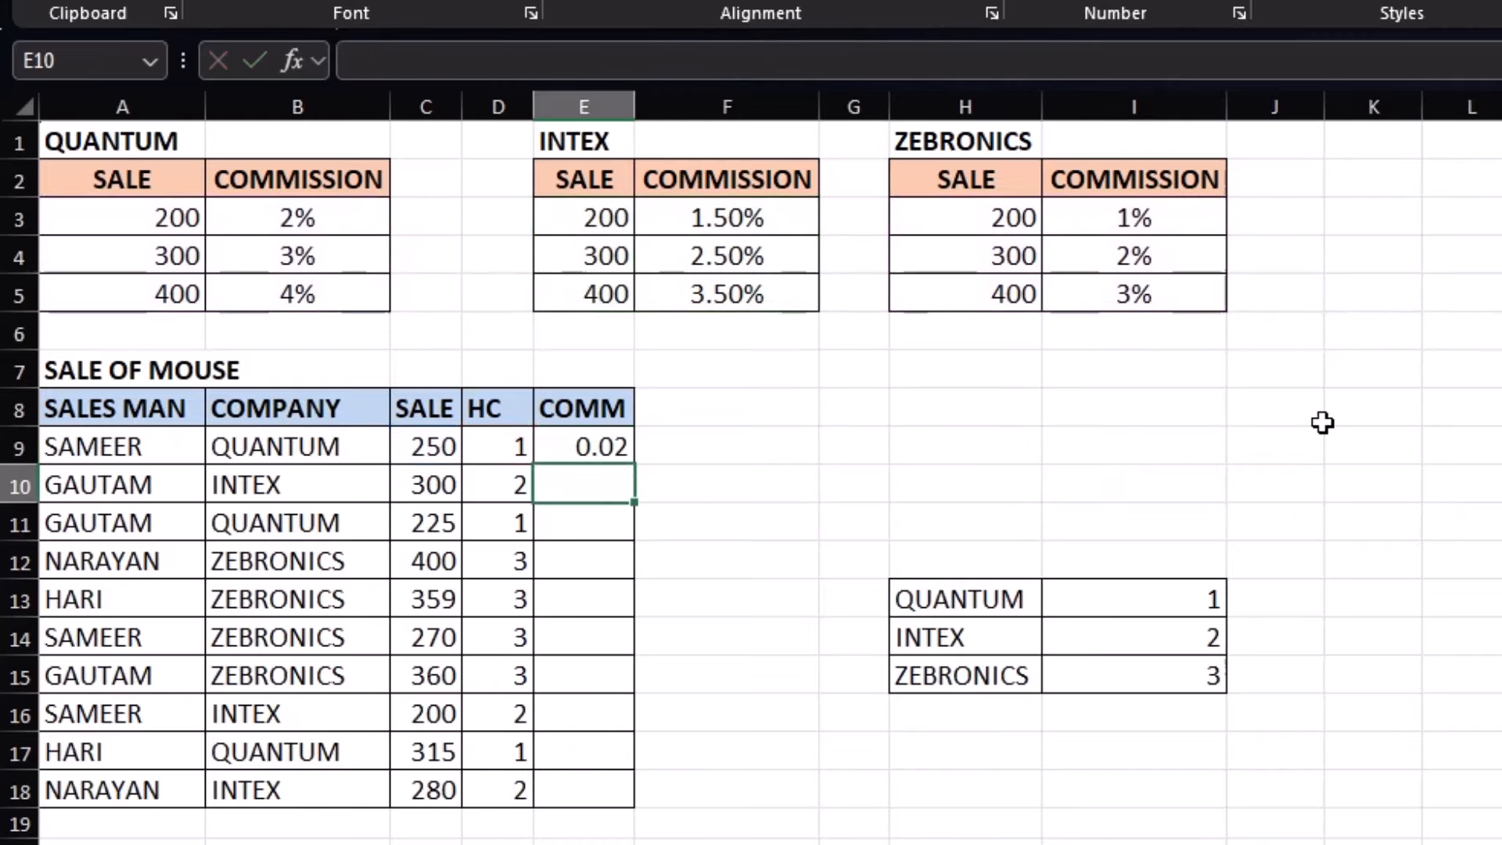
{"action": "left_click", "coordinate": [603, 445]}
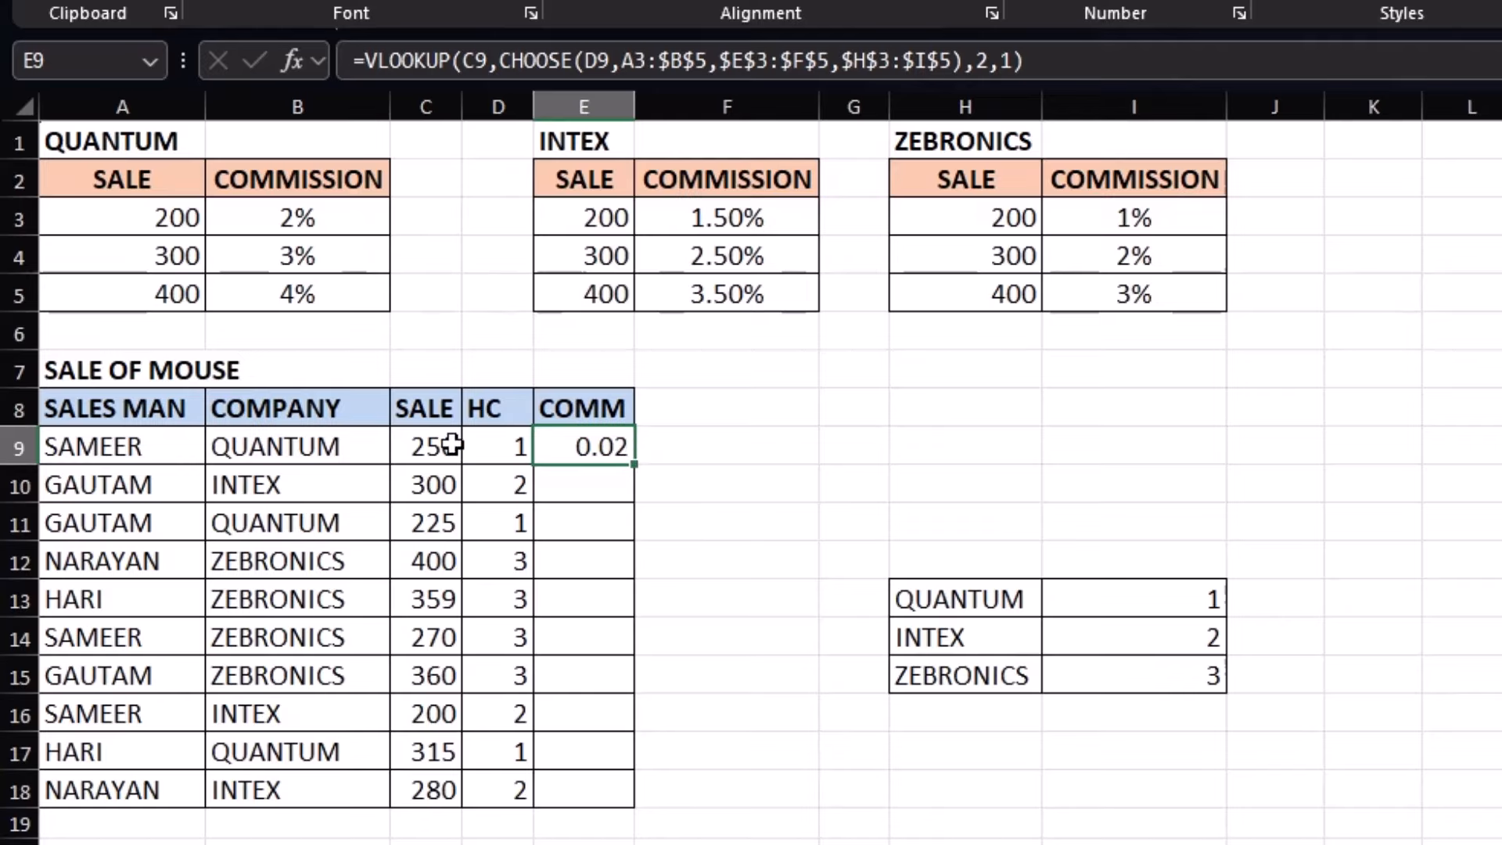
Multiply E9's lookup by the sale C9 and fill the formula down to E18
{"action": "double_click", "coordinate": [630, 447]}
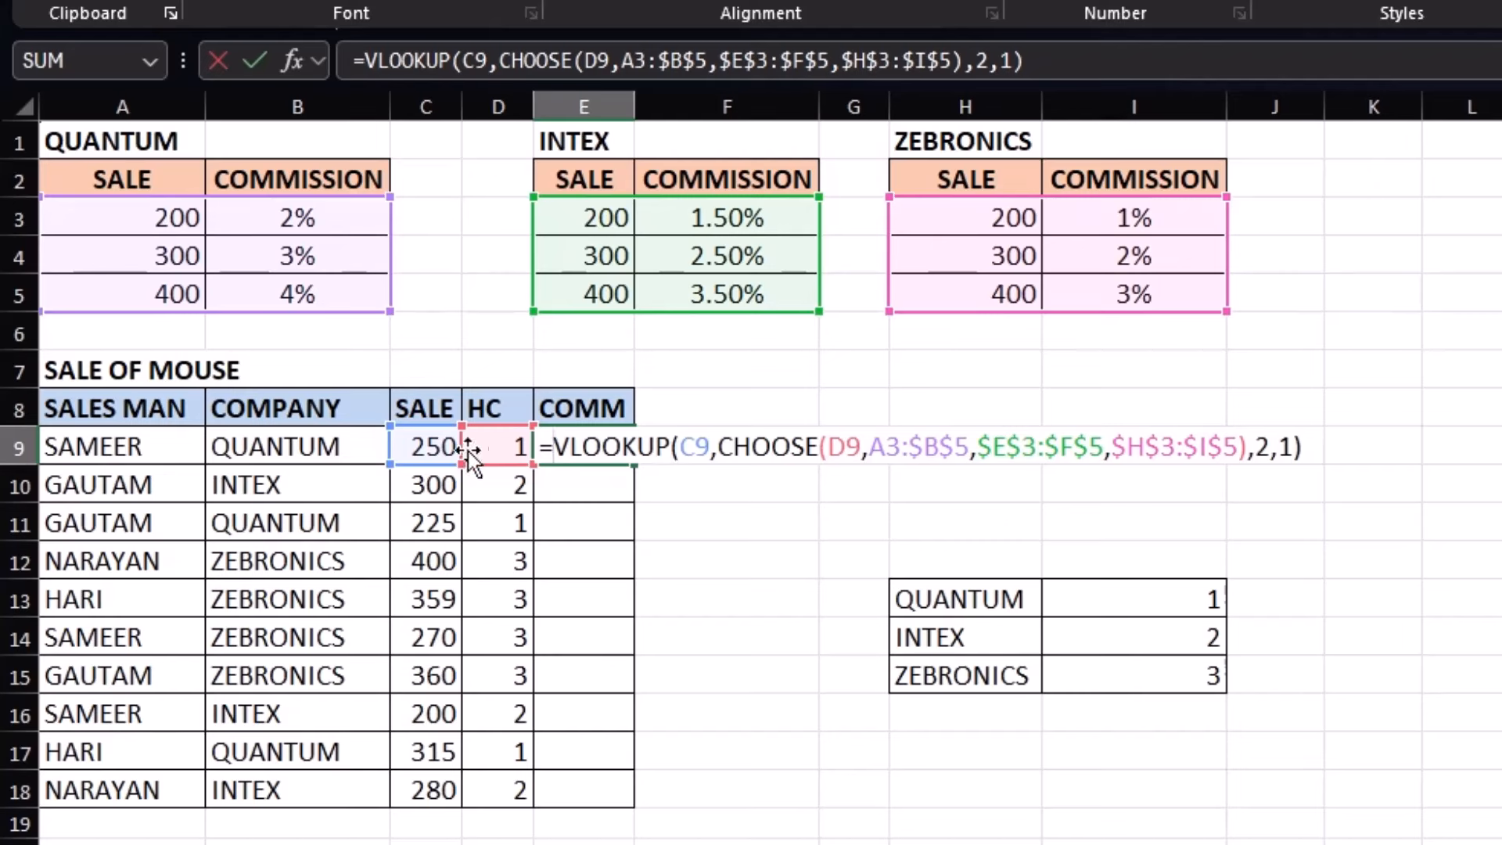
{"action": "left_click", "coordinate": [425, 447]}
{"action": "type", "text": "*"}
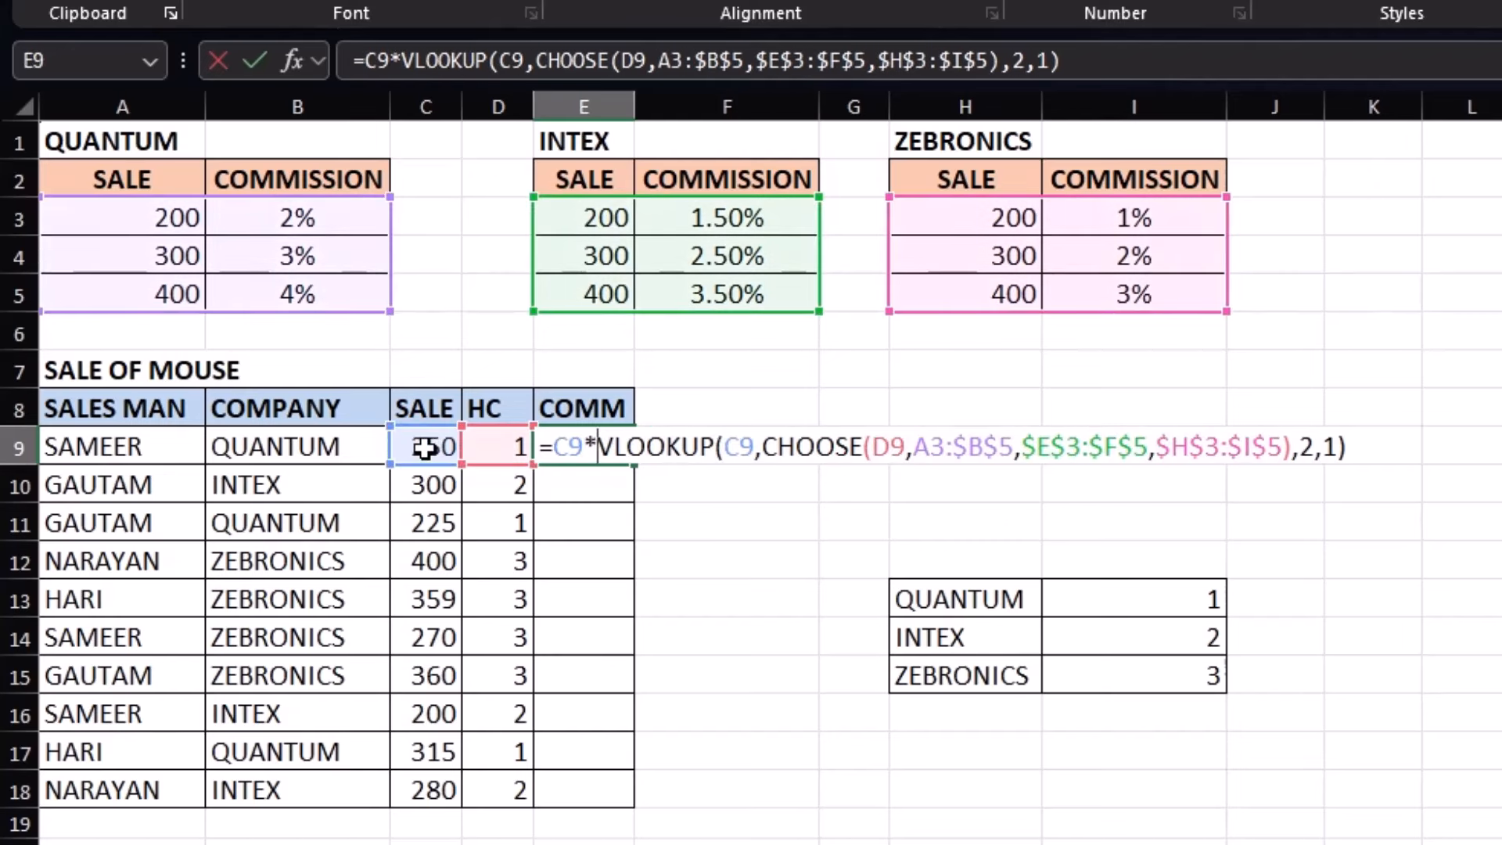
{"action": "key", "text": "Return"}
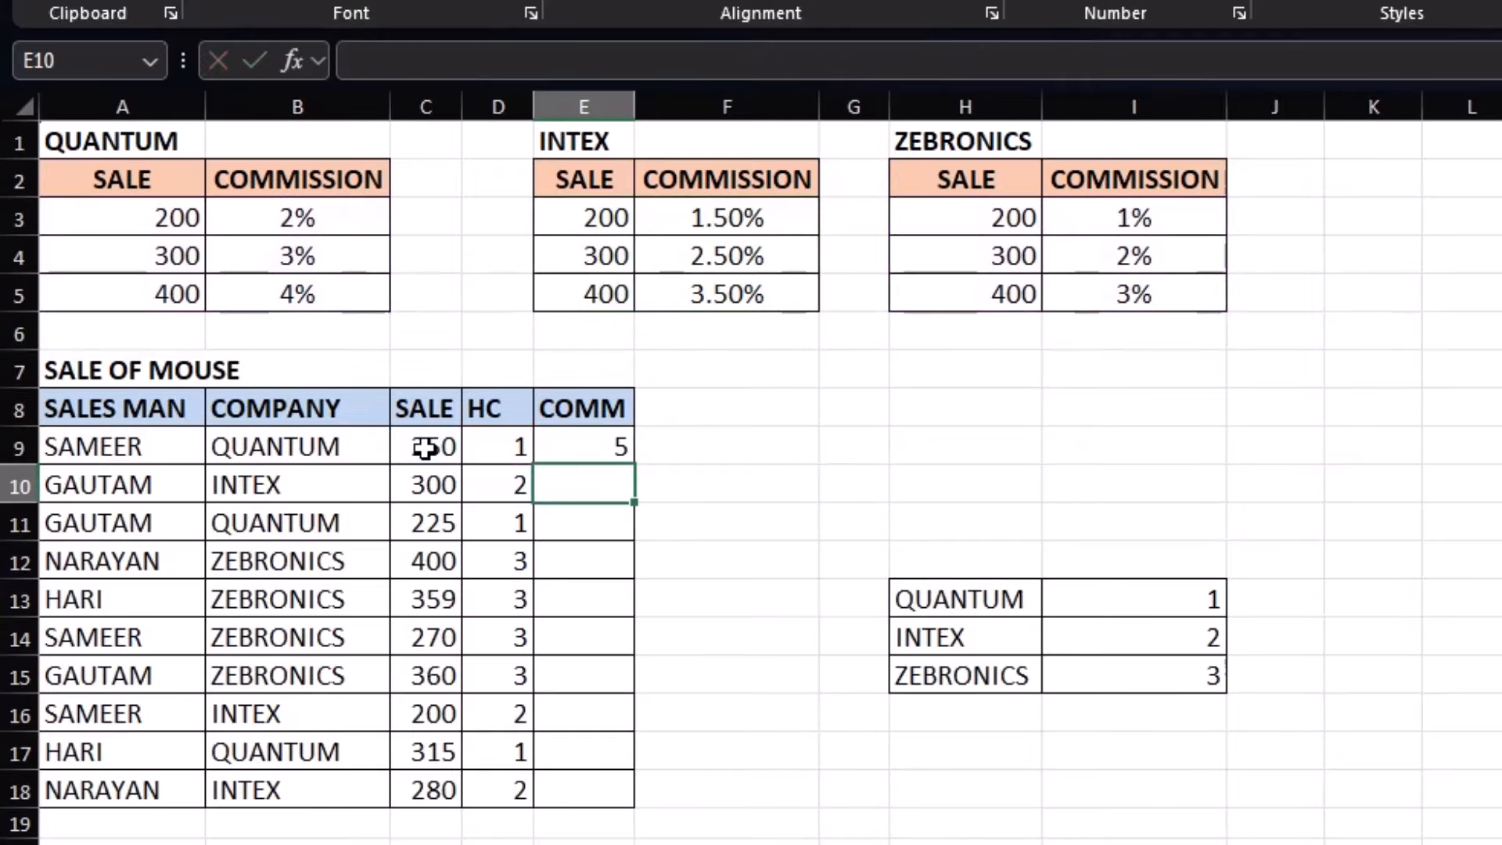
{"action": "left_click", "coordinate": [571, 456]}
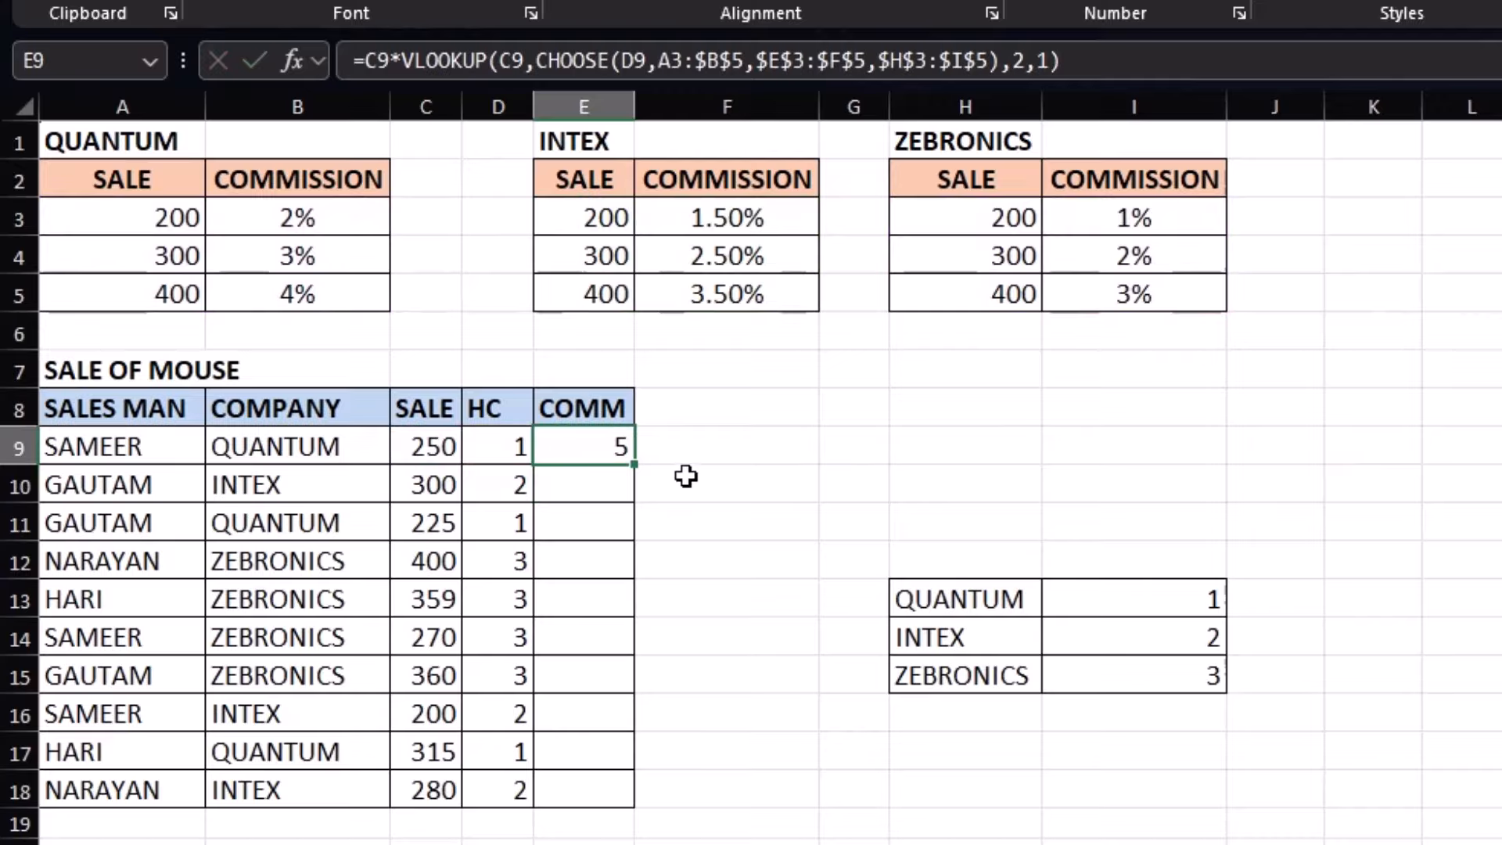
{"action": "left_click_drag", "start_coordinate": [634, 465], "coordinate": [618, 792]}
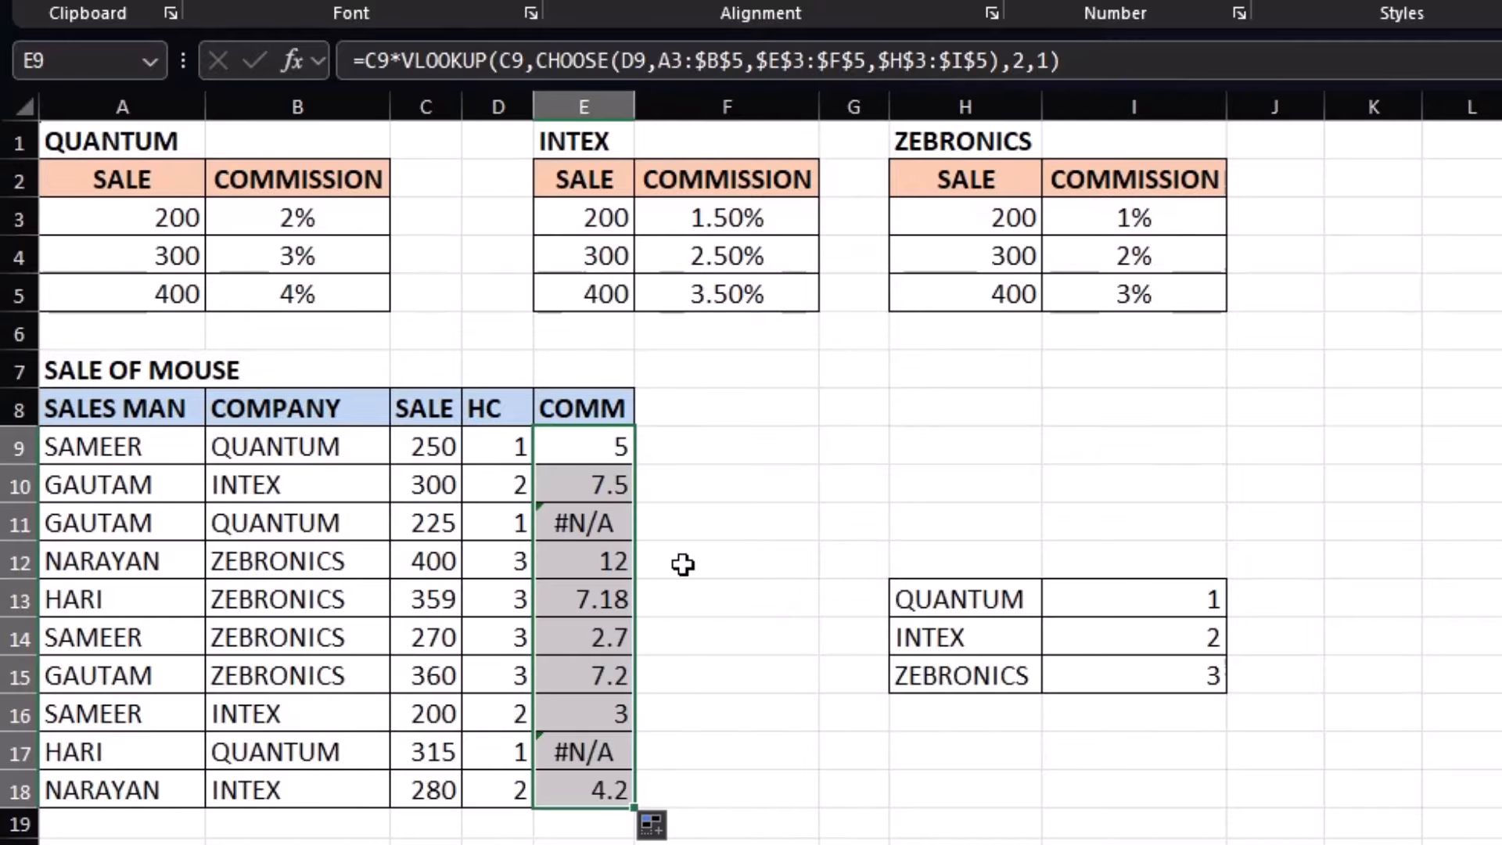
{"action": "left_click", "coordinate": [603, 449]}
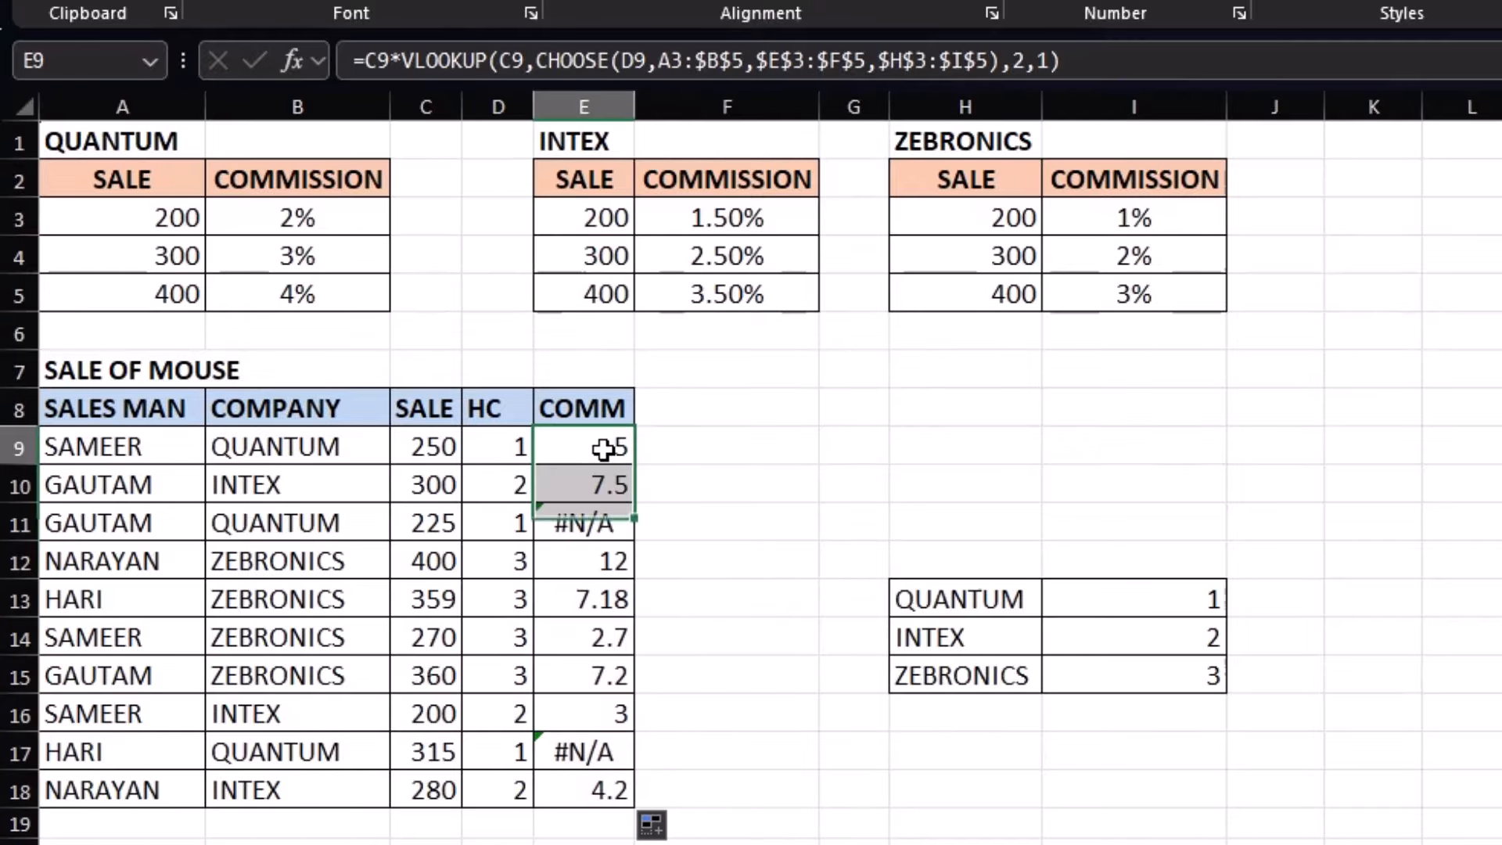
Lock E9's QUANTUM reference as $A$3:$B$5, then refill E9 down to E18 so E11 shows 4.5 and E17 shows 9.45
{"action": "double_click", "coordinate": [603, 455]}
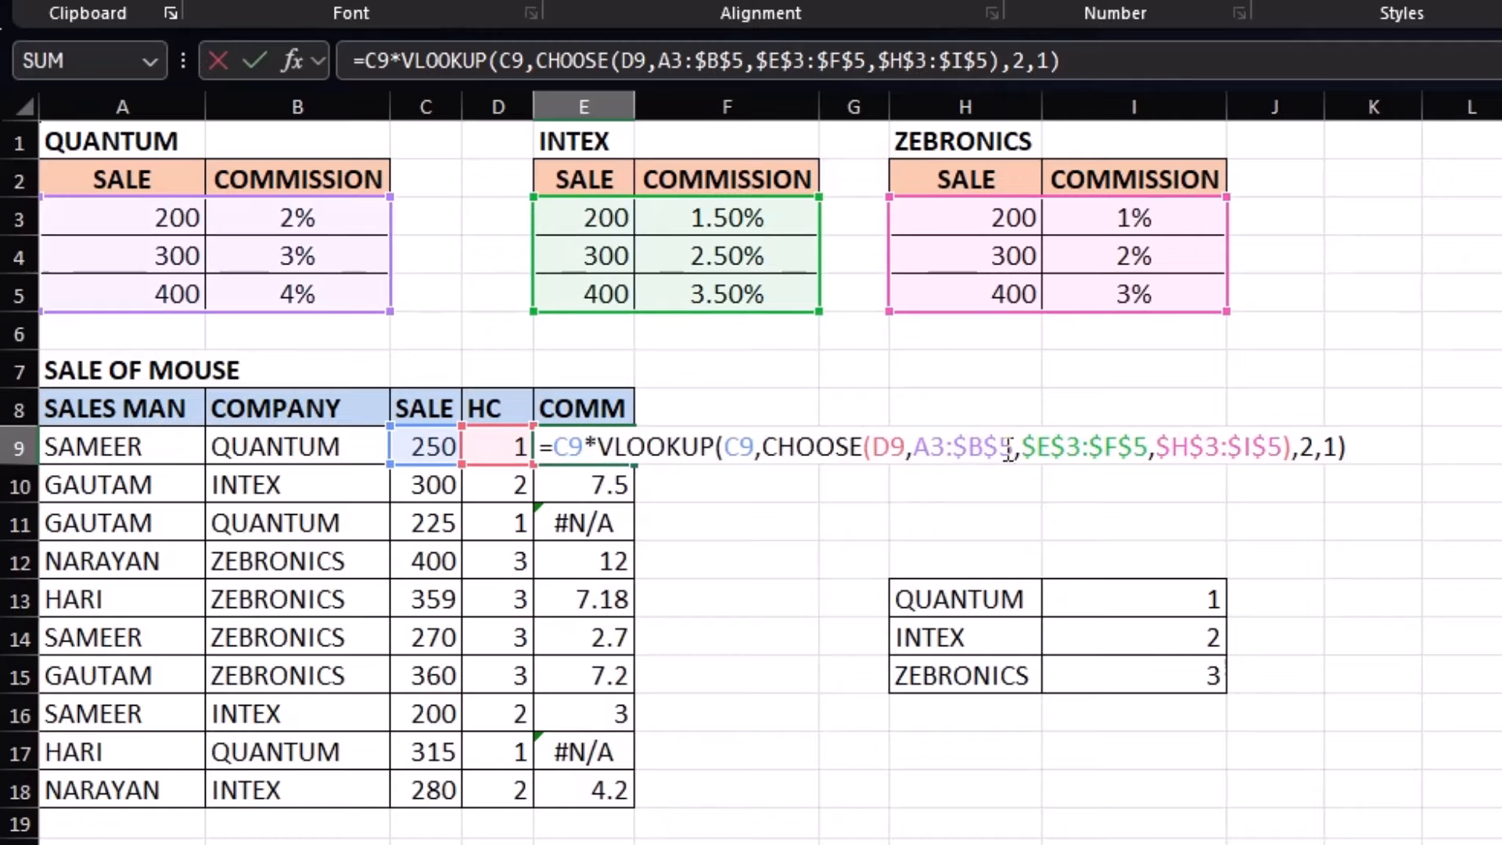
{"action": "left_click", "coordinate": [931, 447]}
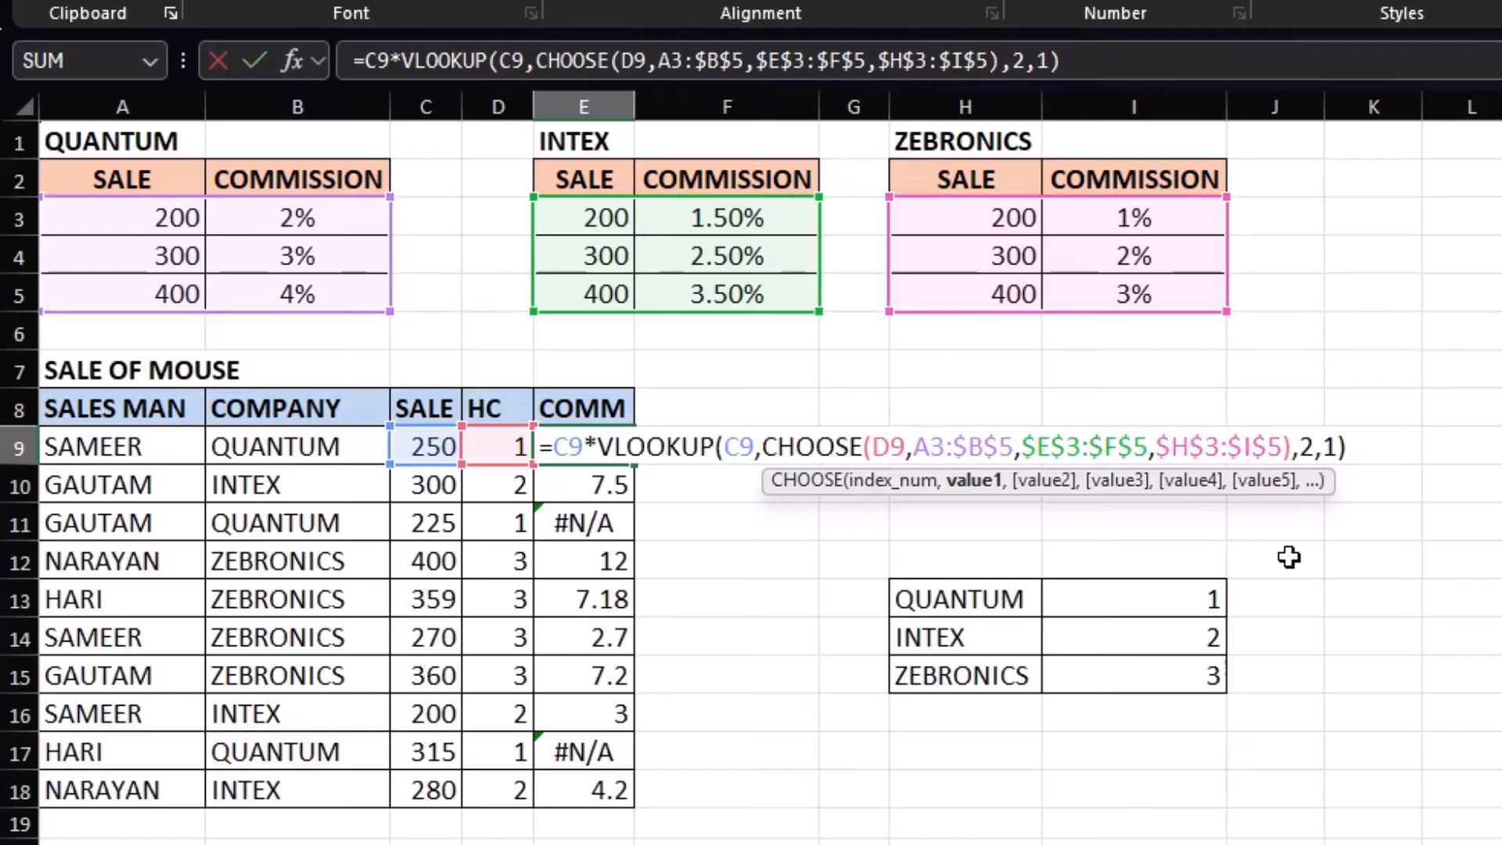
{"action": "key", "text": "F4"}
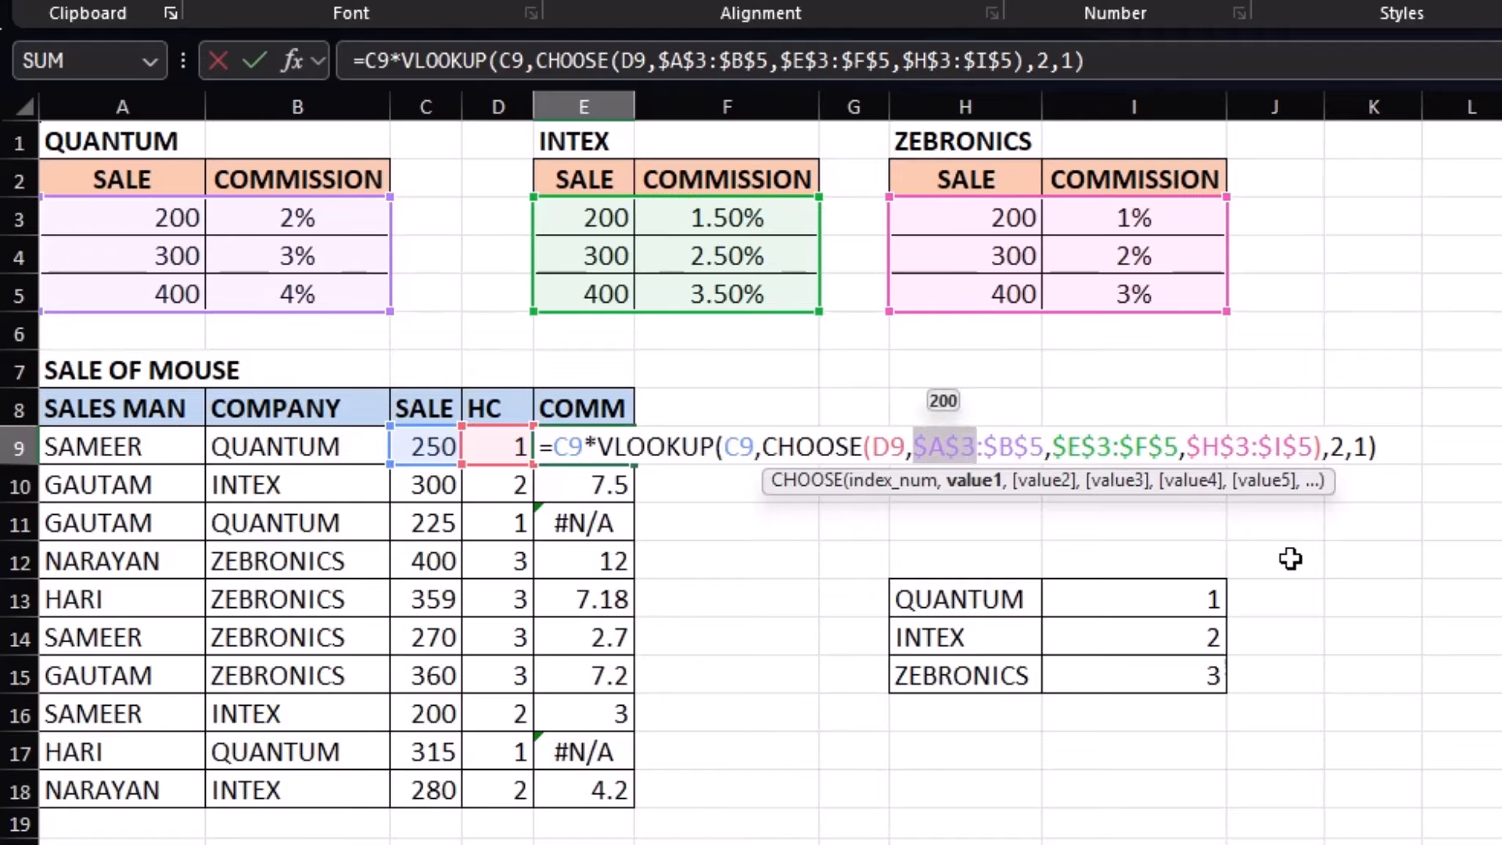
{"action": "key", "text": "Return"}
{"action": "left_click", "coordinate": [595, 445]}
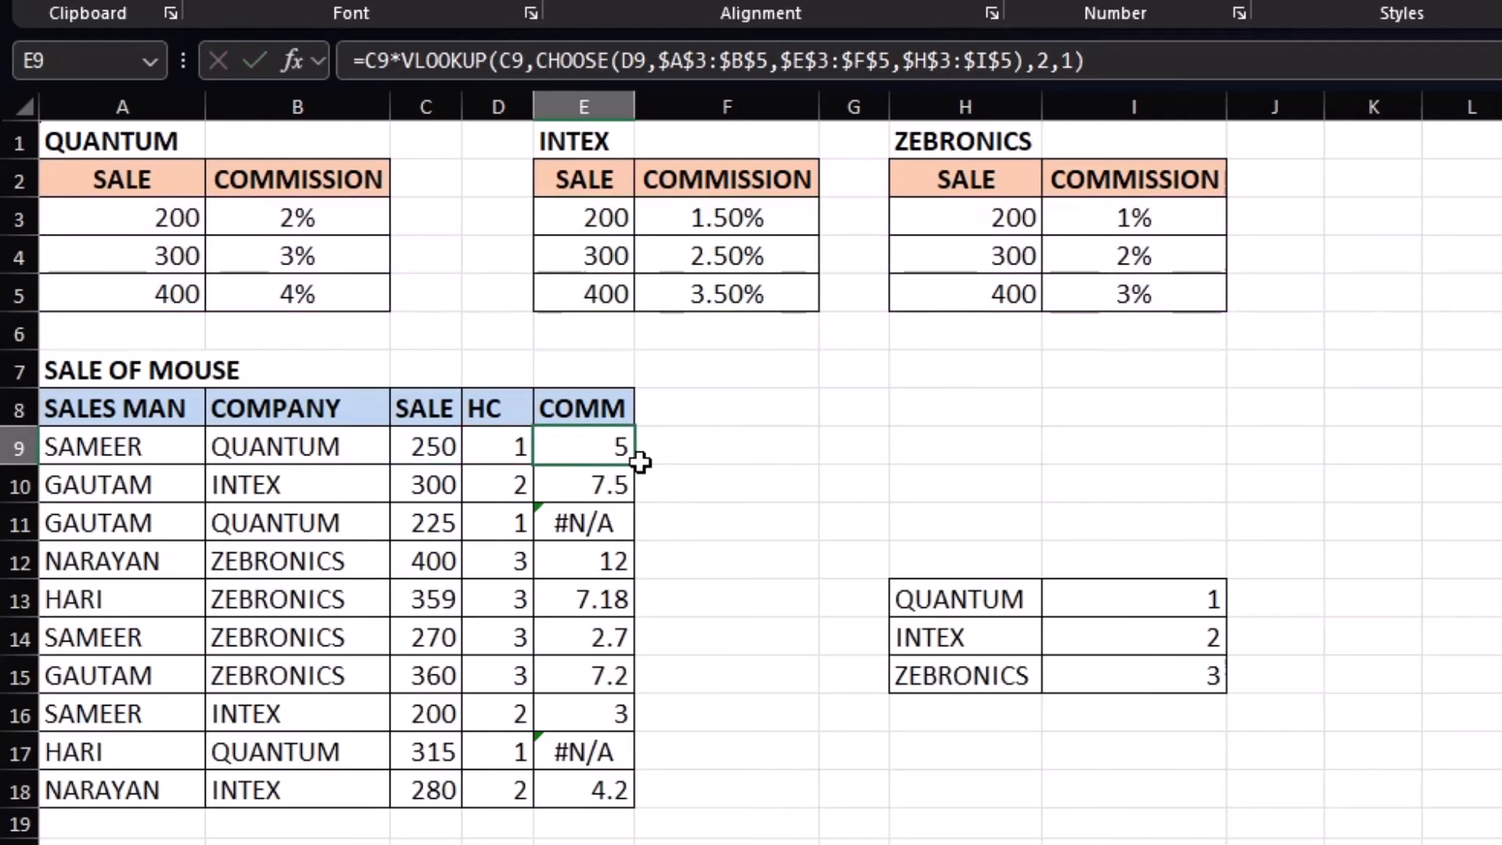
{"action": "left_click_drag", "start_coordinate": [641, 464], "coordinate": [643, 797]}
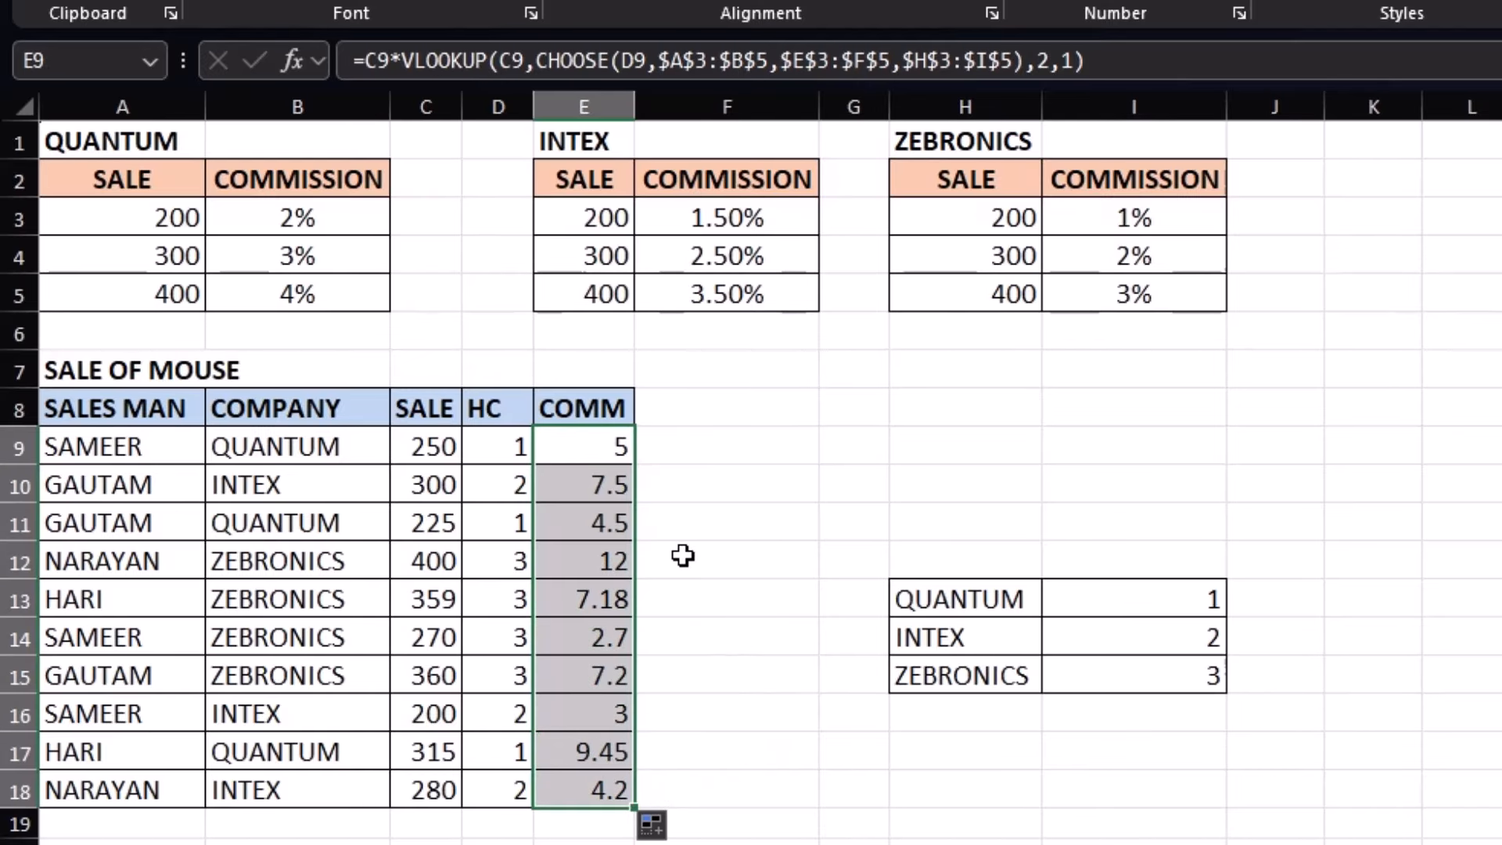
{"action": "left_click", "coordinate": [579, 443]}
{"action": "left_click", "coordinate": [490, 447]}
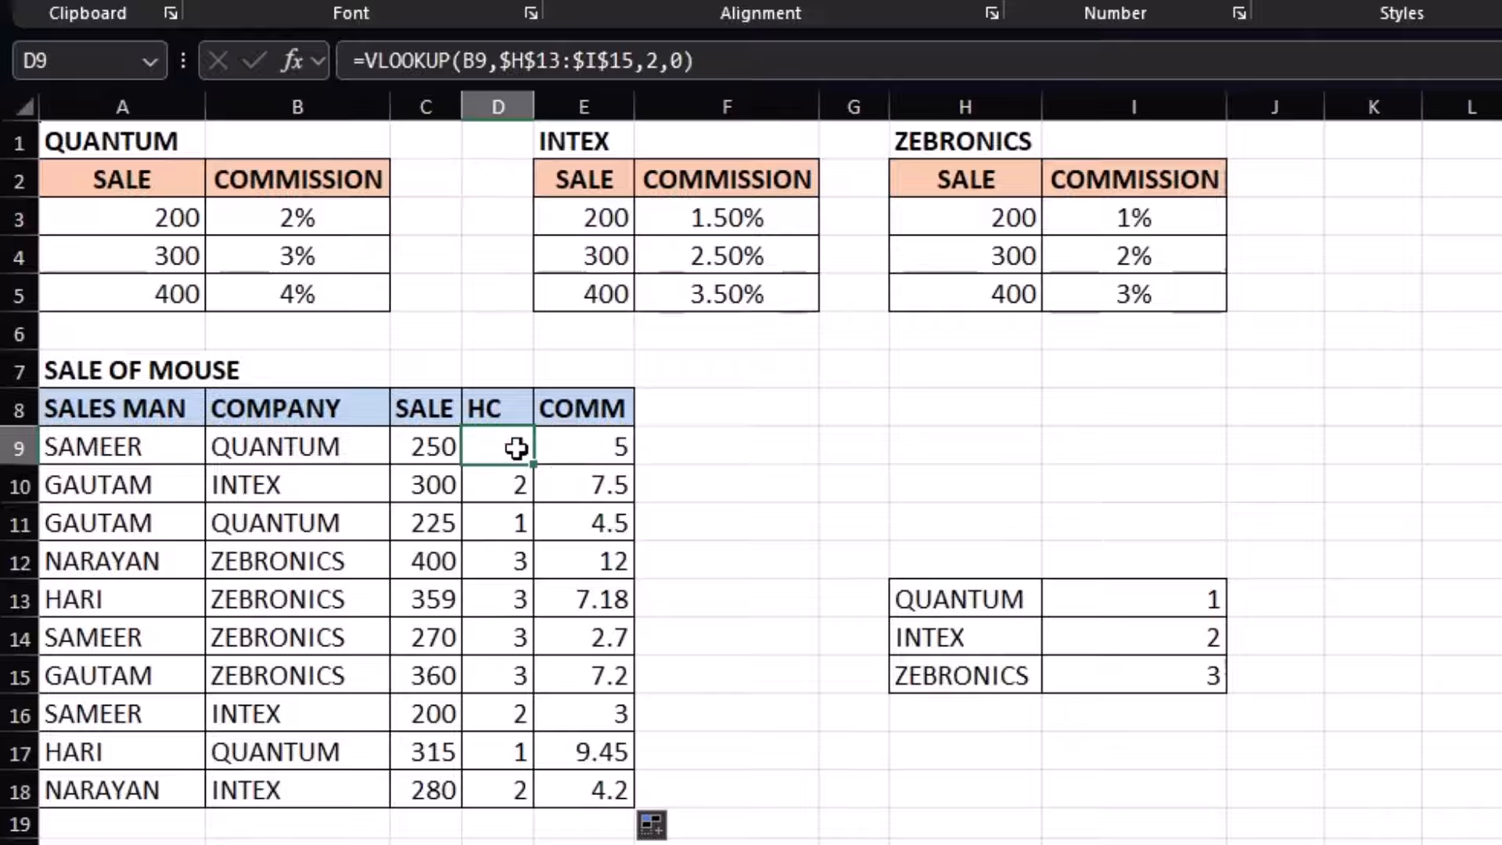
Copy the VLOOKUP(B9,$H$13:$I$15,2,0) expression from D9's formula
{"action": "left_click", "coordinate": [575, 432]}
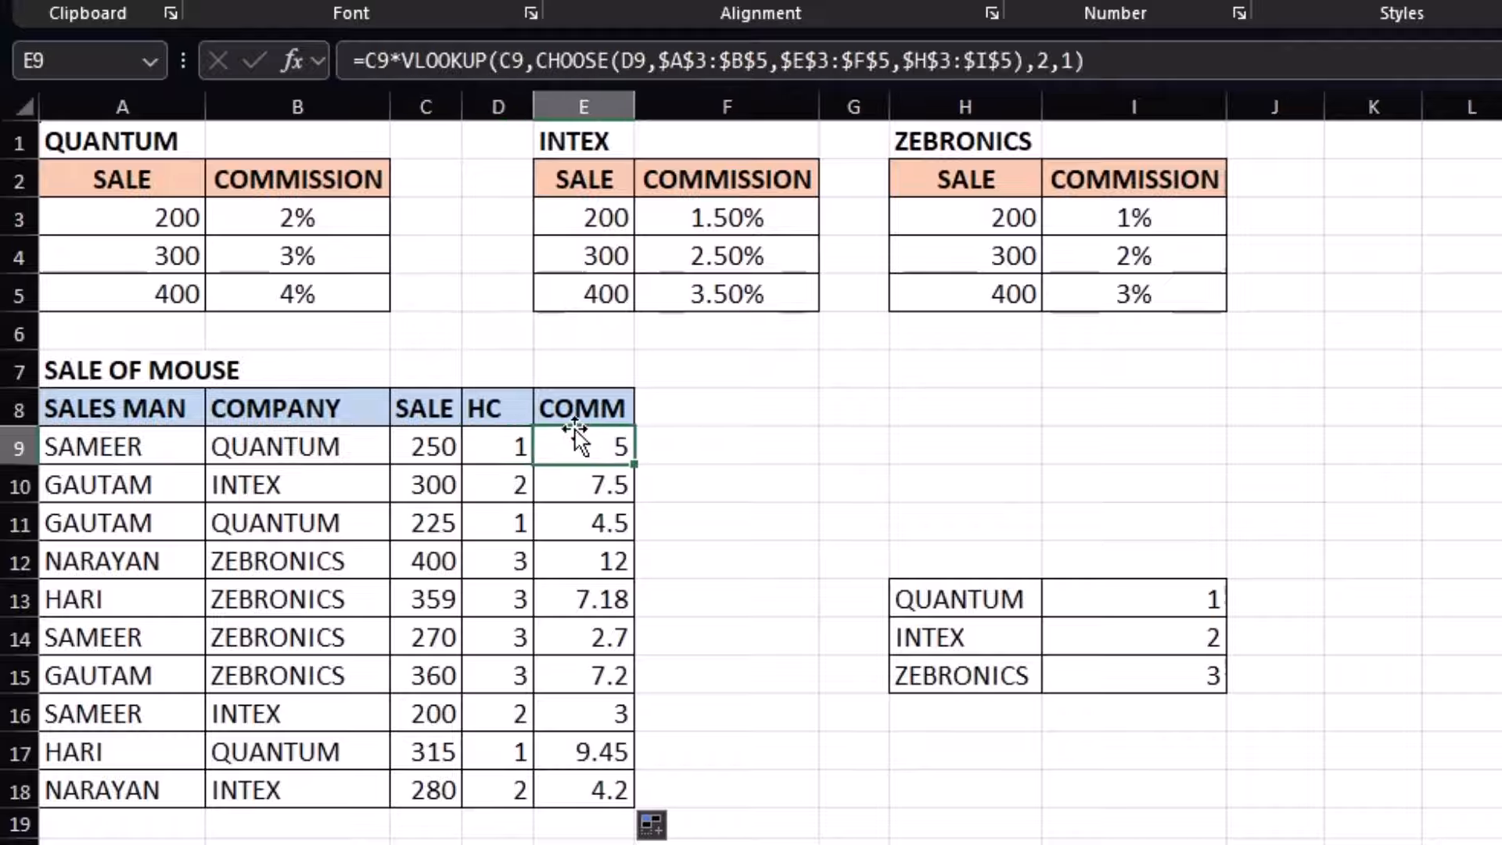
{"action": "key", "text": "F2"}
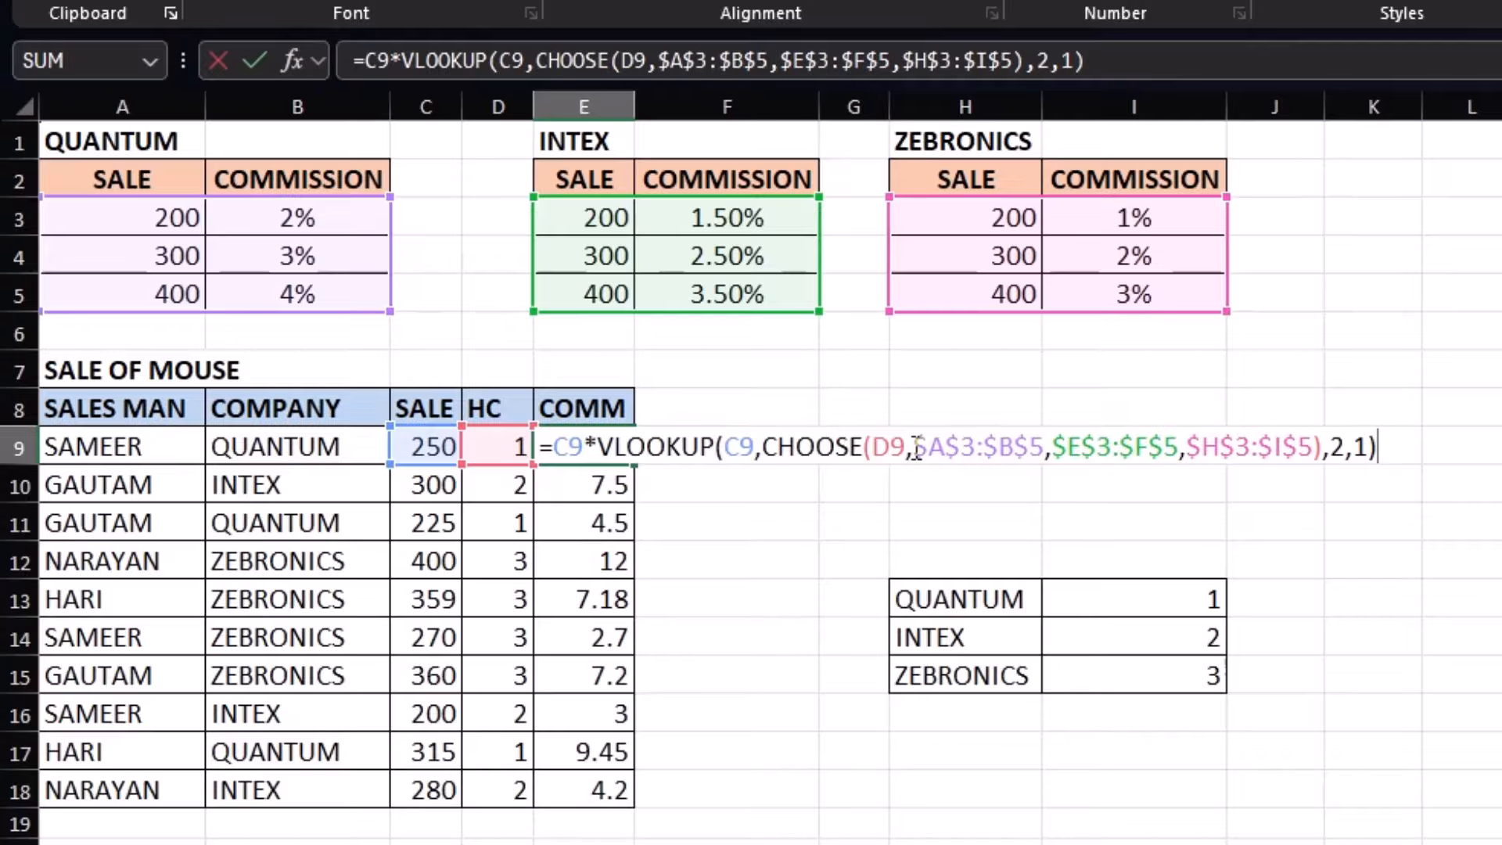
{"action": "key", "text": "ctrl+Return"}
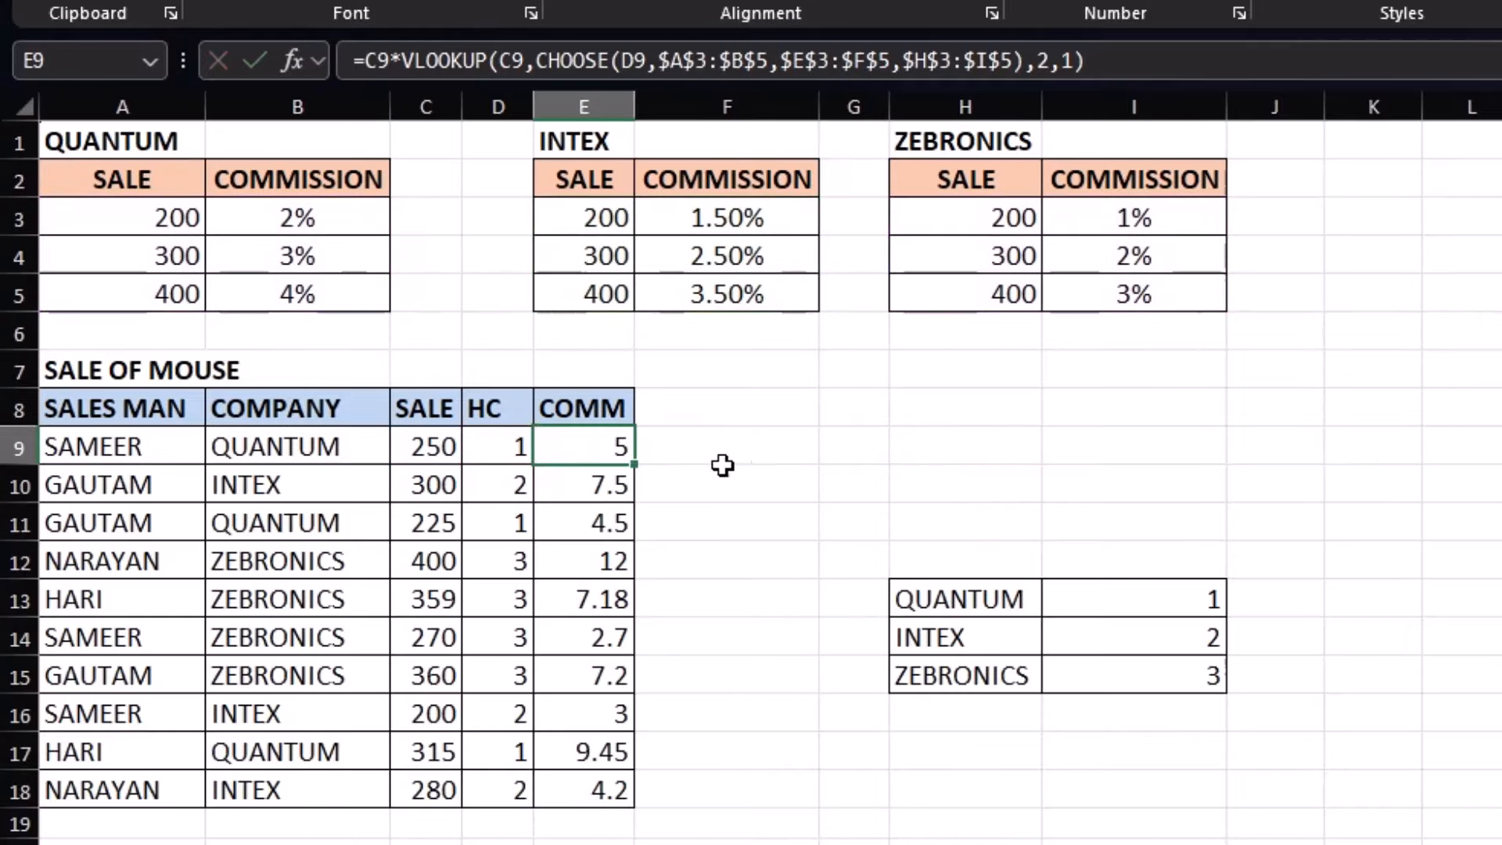
{"action": "left_click", "coordinate": [511, 443]}
{"action": "double_click", "coordinate": [510, 444]}
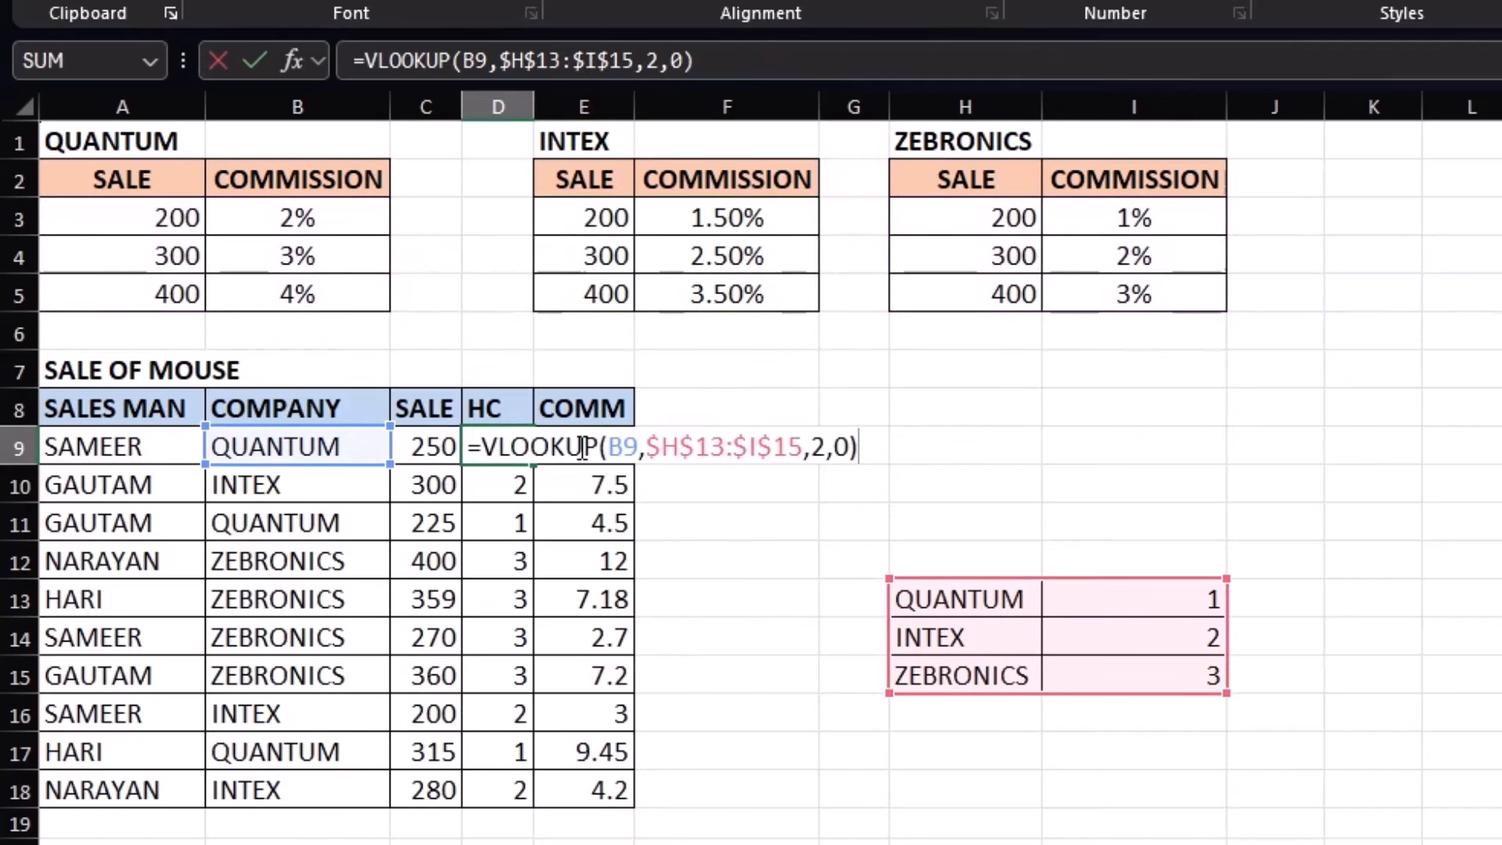
{"action": "left_click_drag", "start_coordinate": [486, 446], "coordinate": [860, 436]}
{"action": "key", "text": "ctrl+c"}
{"action": "key", "text": "Escape"}
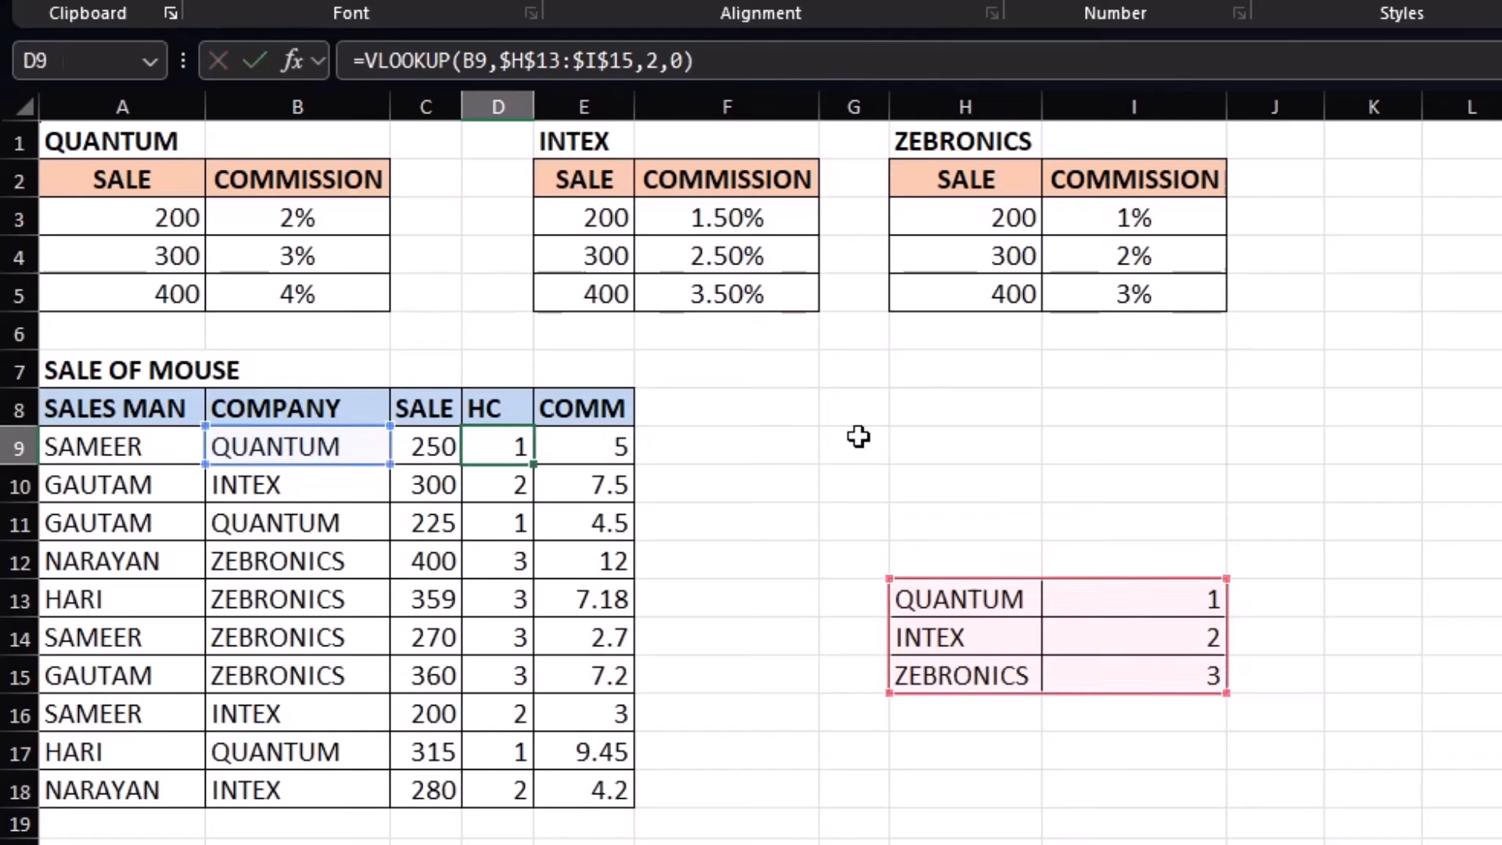
Replace CHOOSE's D9 index in E9 with the pasted company-index VLOOKUP
{"action": "left_click", "coordinate": [594, 449]}
{"action": "key", "text": "F2"}
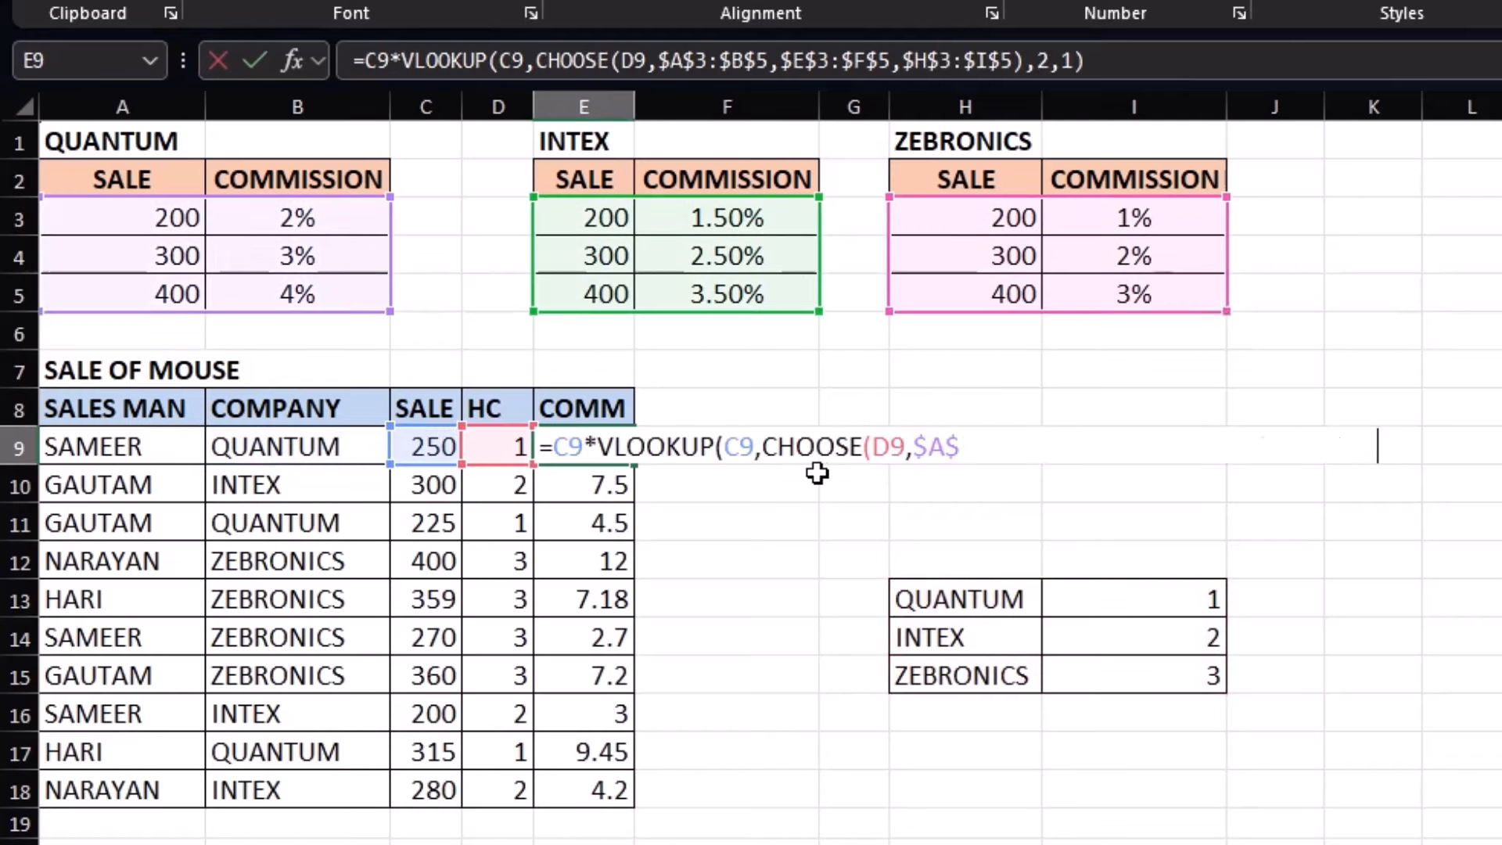
{"action": "left_click", "coordinate": [902, 444]}
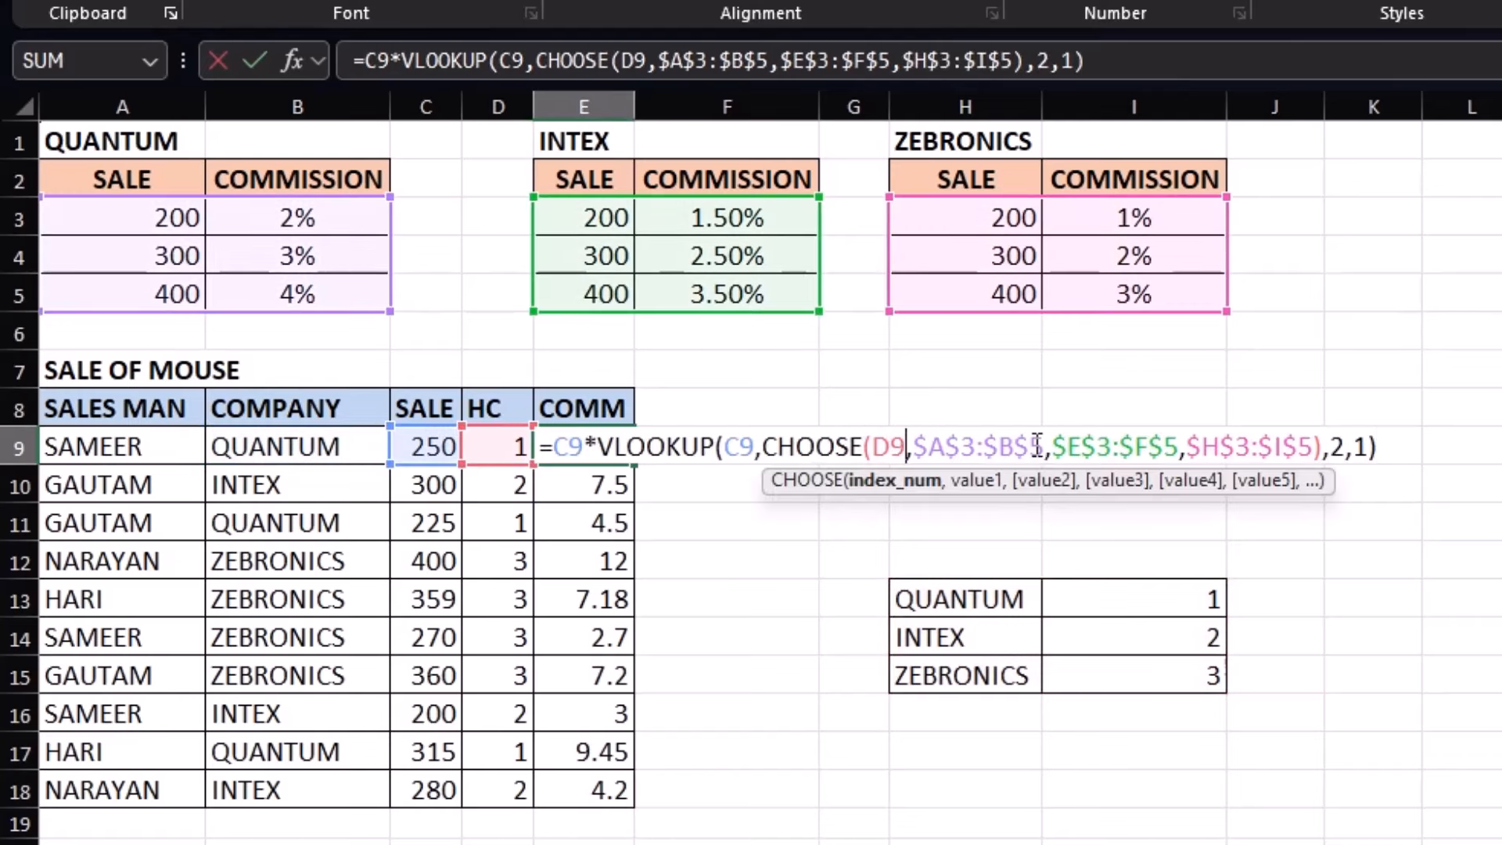
{"action": "key", "text": "BackSpace"}
{"action": "key", "text": "BackSpace"}
{"action": "key", "text": "ctrl+v"}
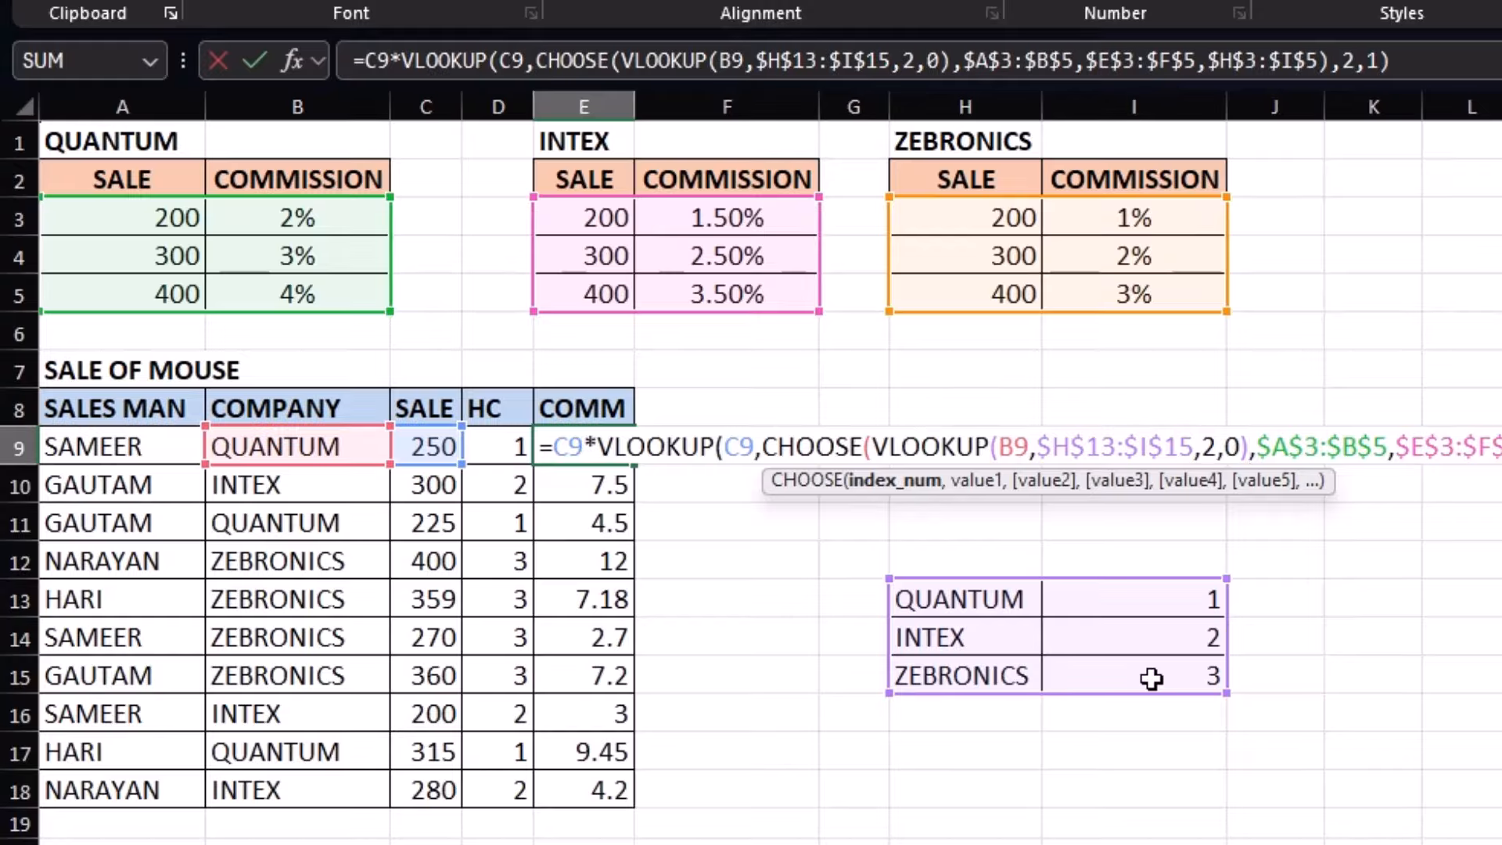
{"action": "key", "text": "Return"}
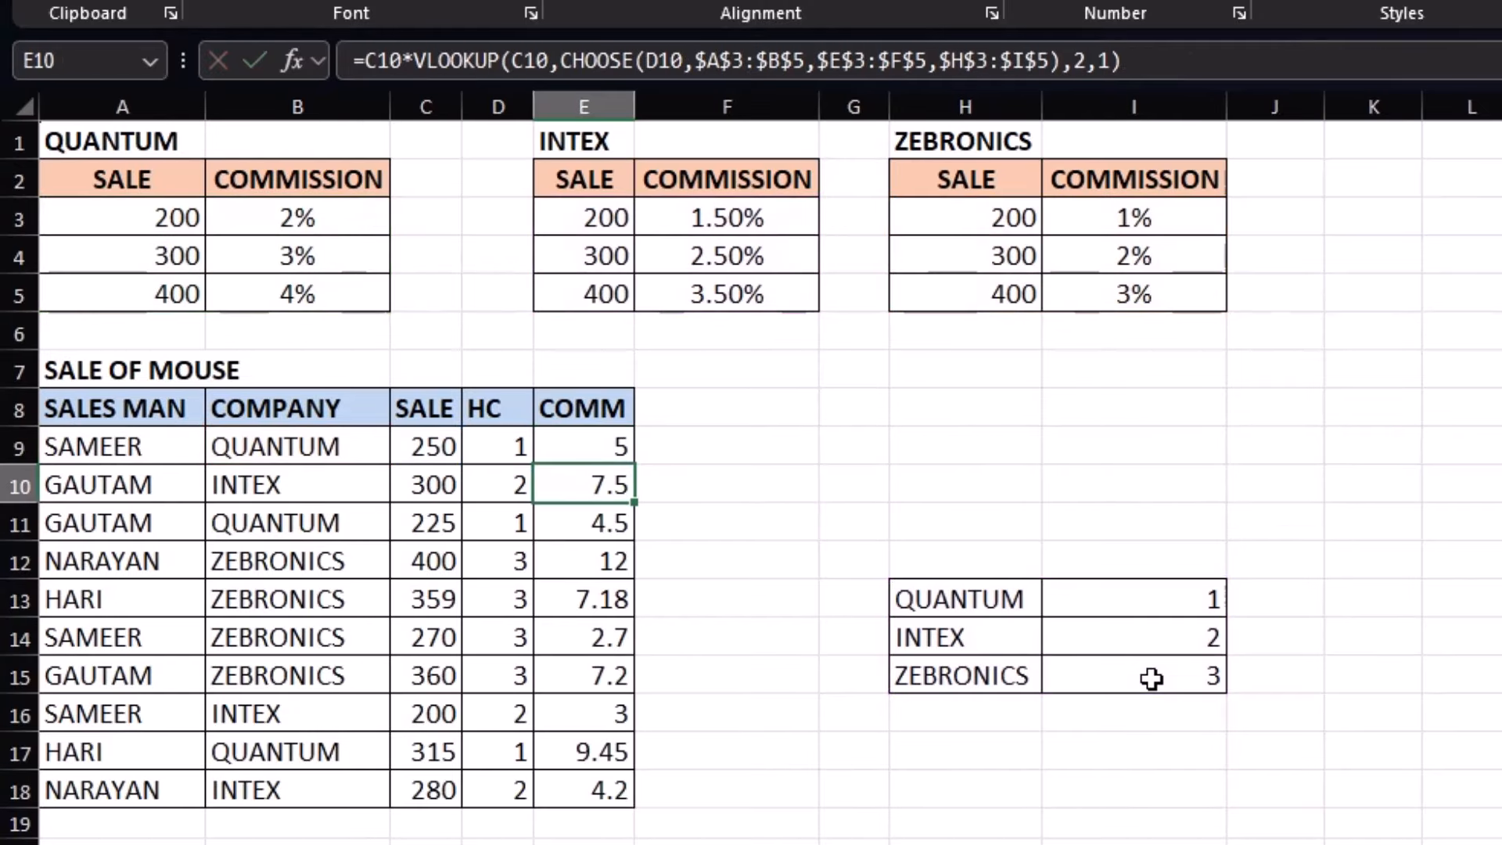
Delete the HC helper column D
{"action": "left_click", "coordinate": [510, 446]}
{"action": "left_click", "coordinate": [497, 107]}
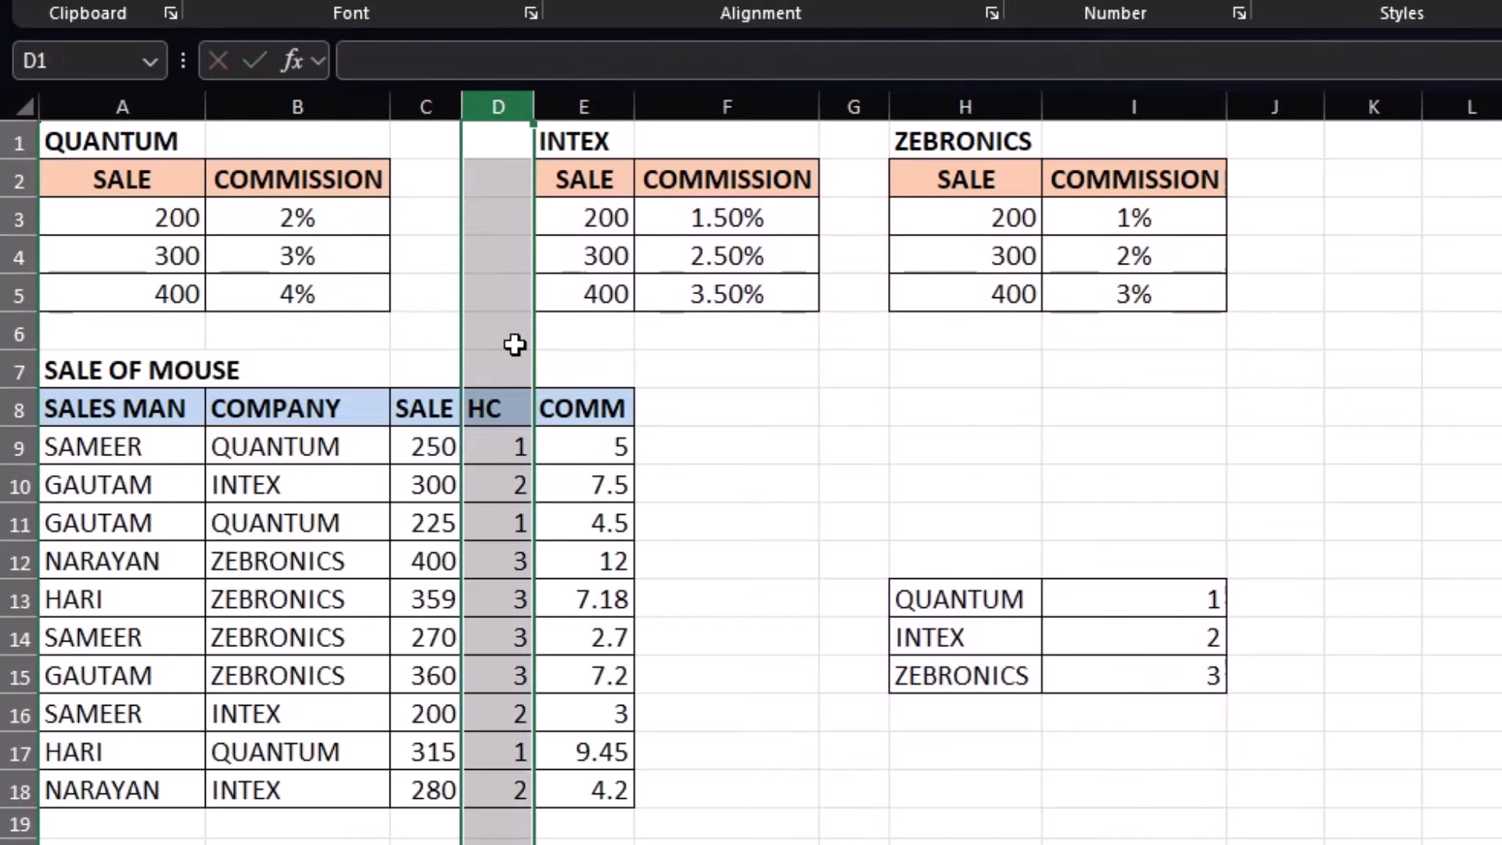
{"action": "right_click", "coordinate": [504, 376]}
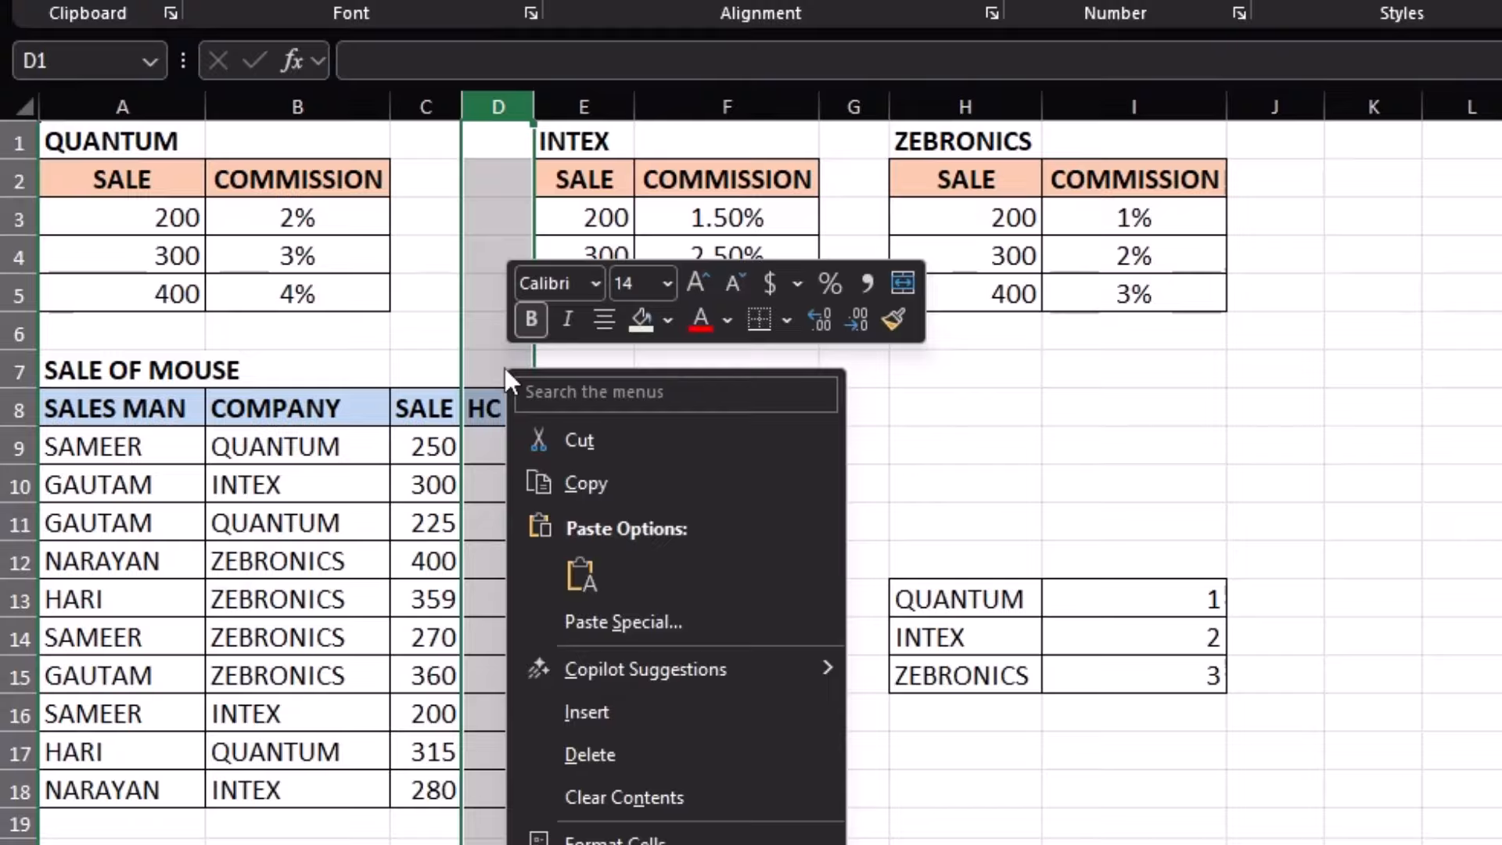
{"action": "left_click", "coordinate": [612, 740]}
Refill the commission formula from D9 down to D18
{"action": "left_click", "coordinate": [504, 442]}
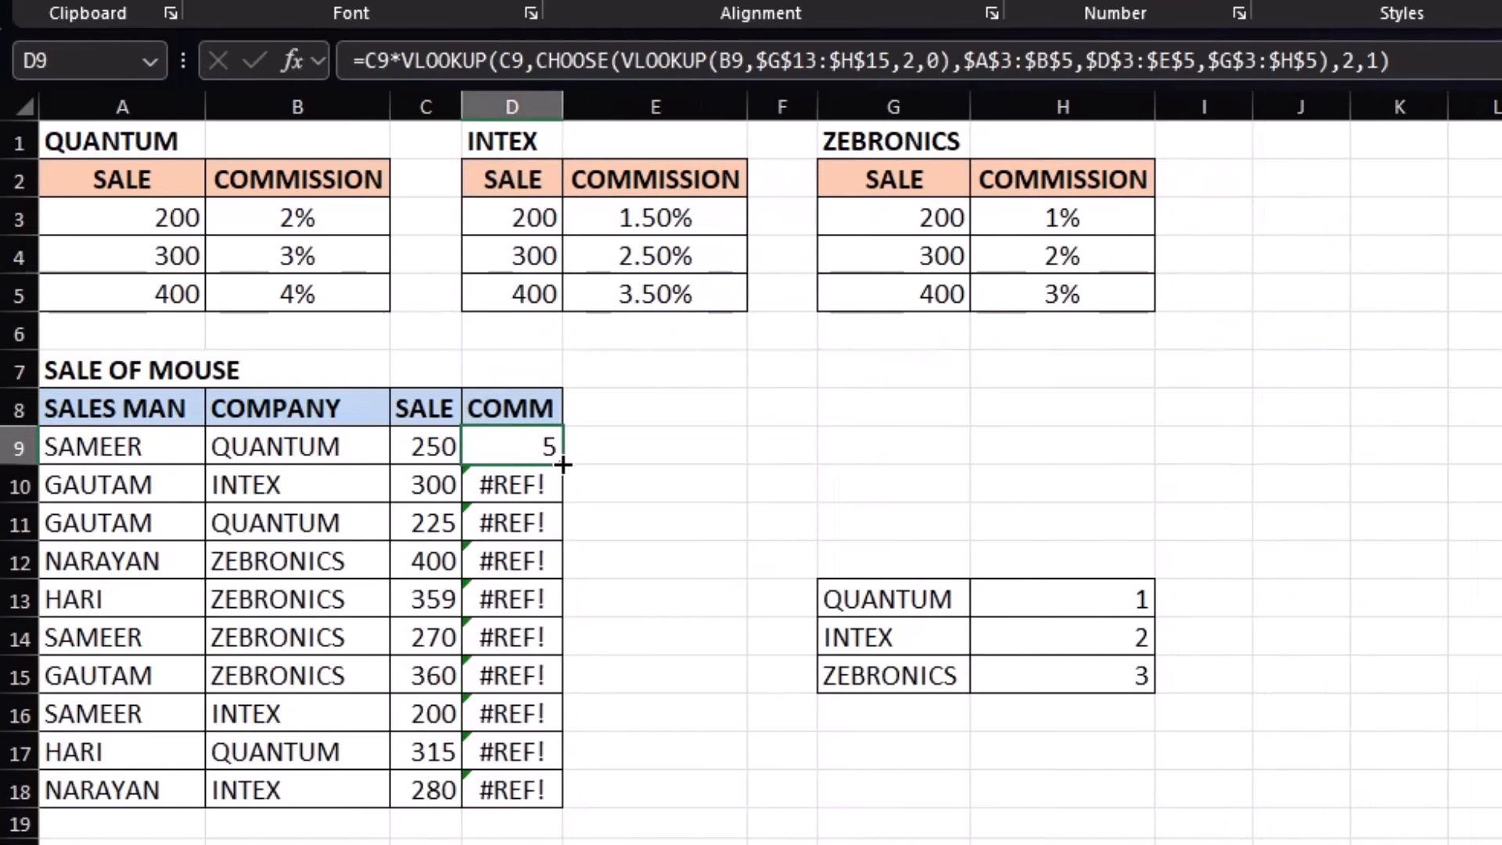
{"action": "left_click_drag", "start_coordinate": [562, 464], "coordinate": [556, 803]}
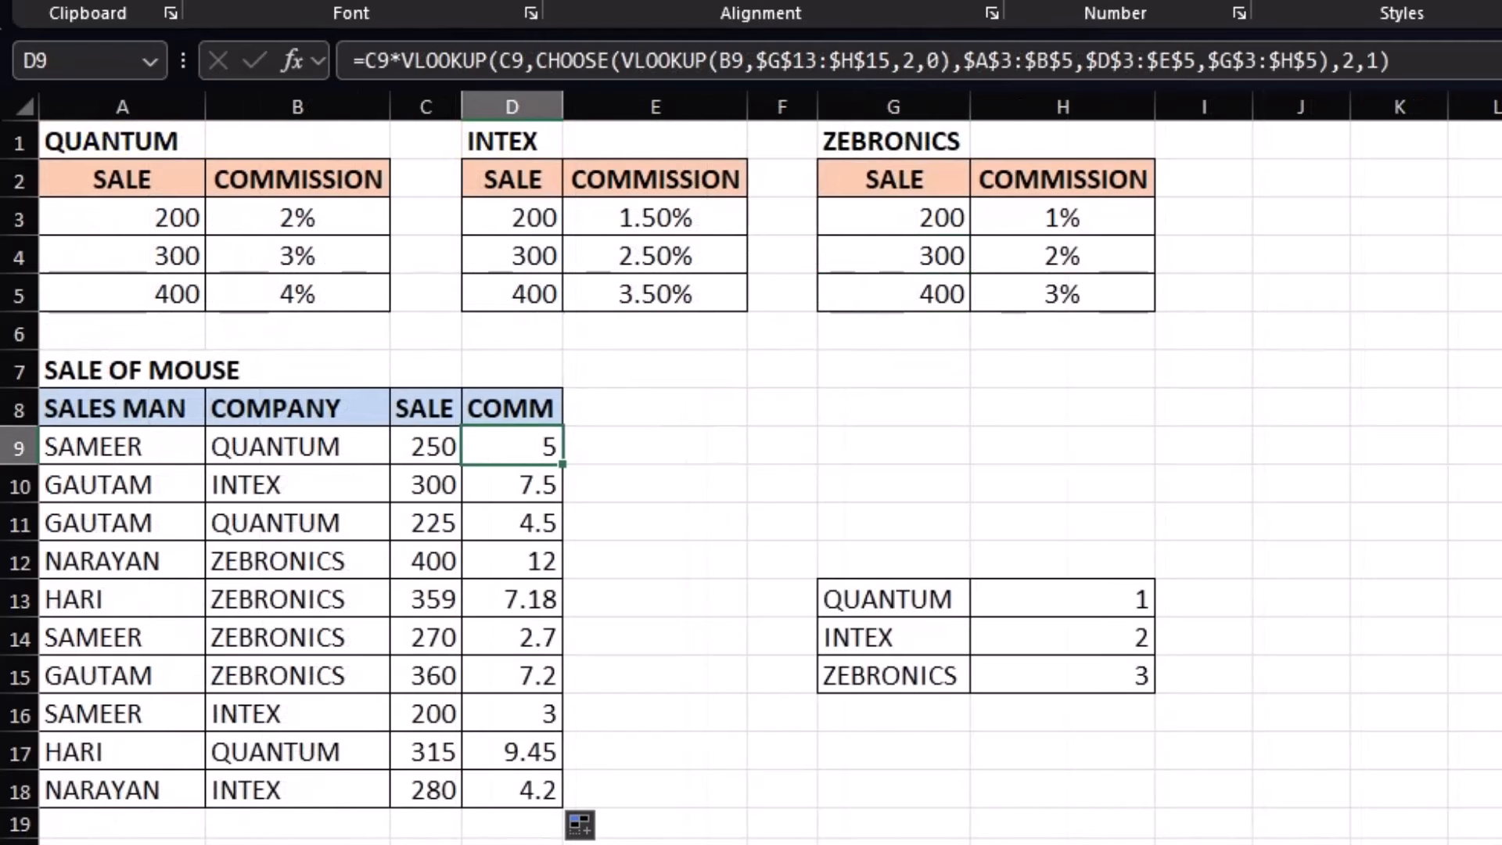
{"action": "left_click", "coordinate": [652, 454]}
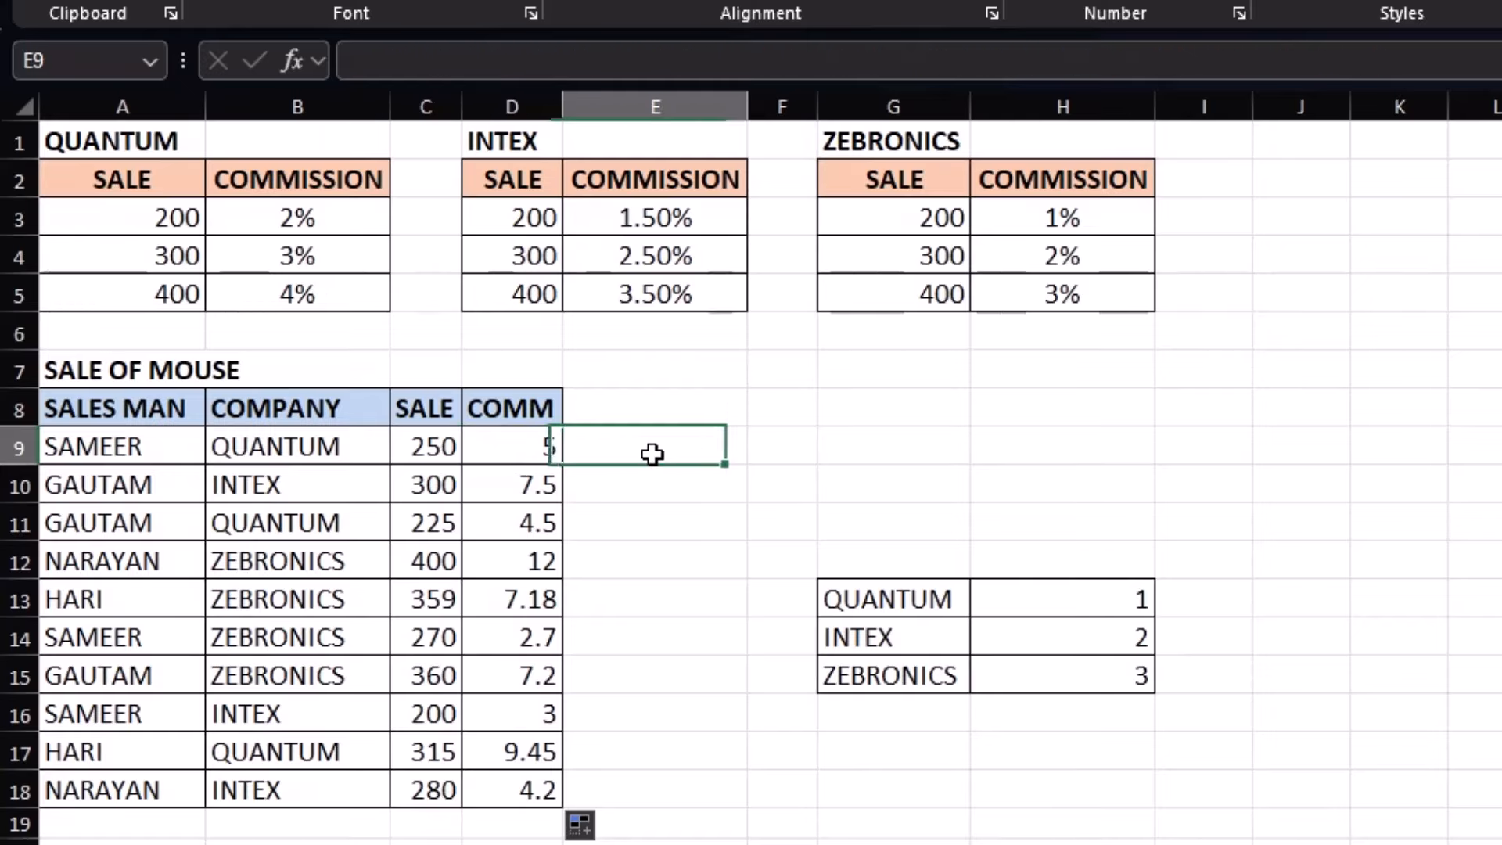
{"action": "left_click", "coordinate": [525, 454]}
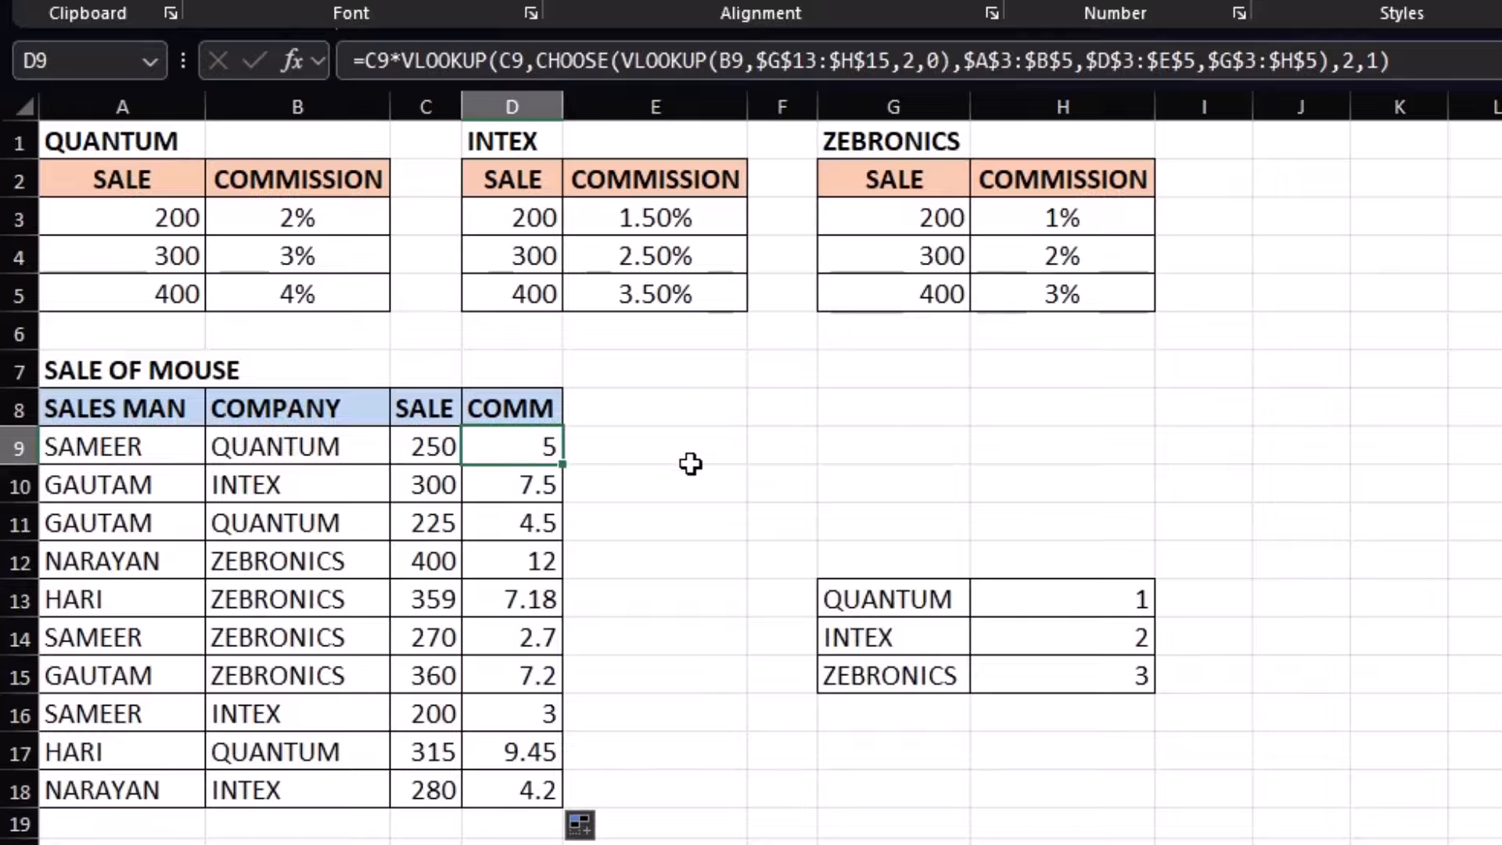